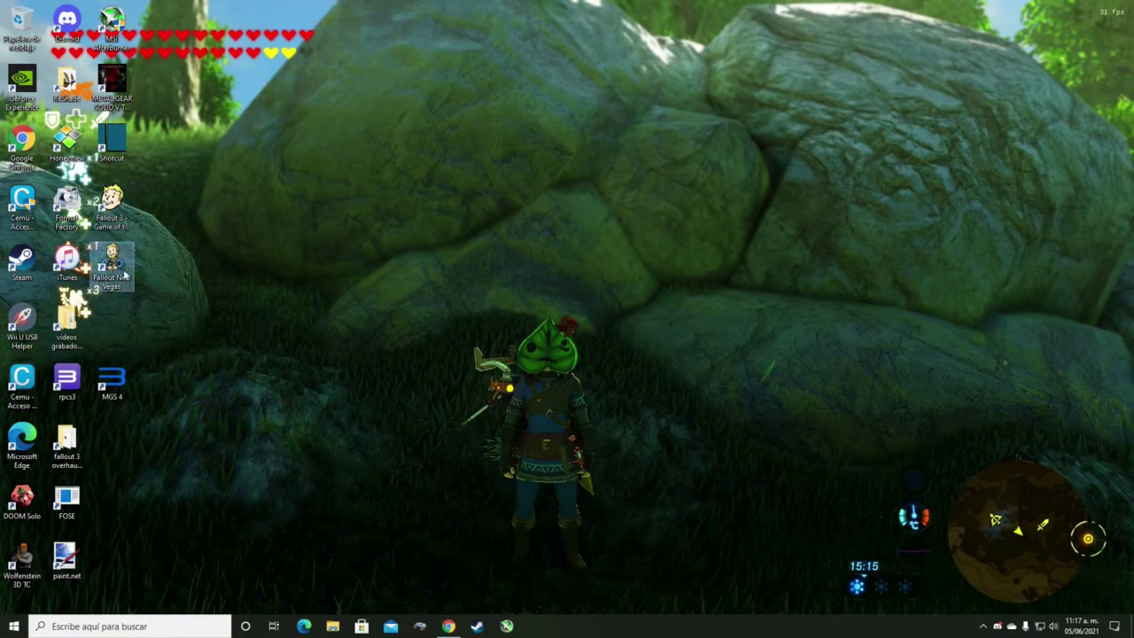
# - Launch Fallout 3, let it detect the video hardware and set the video options, and exit its launcher
pyautogui.click(111, 205)
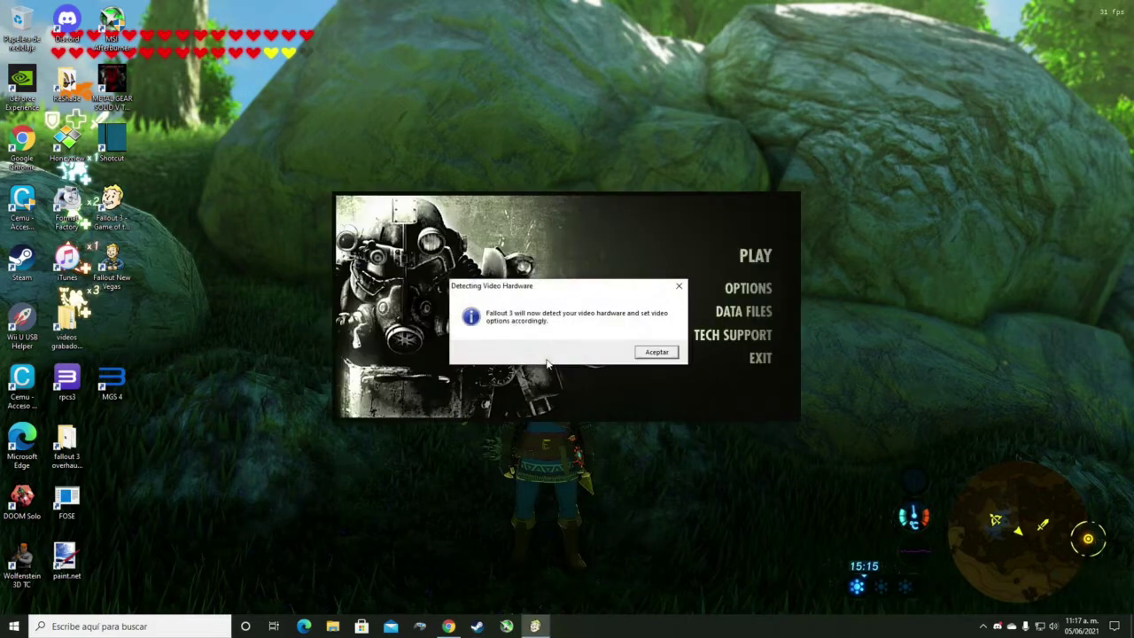
pyautogui.click(654, 353)
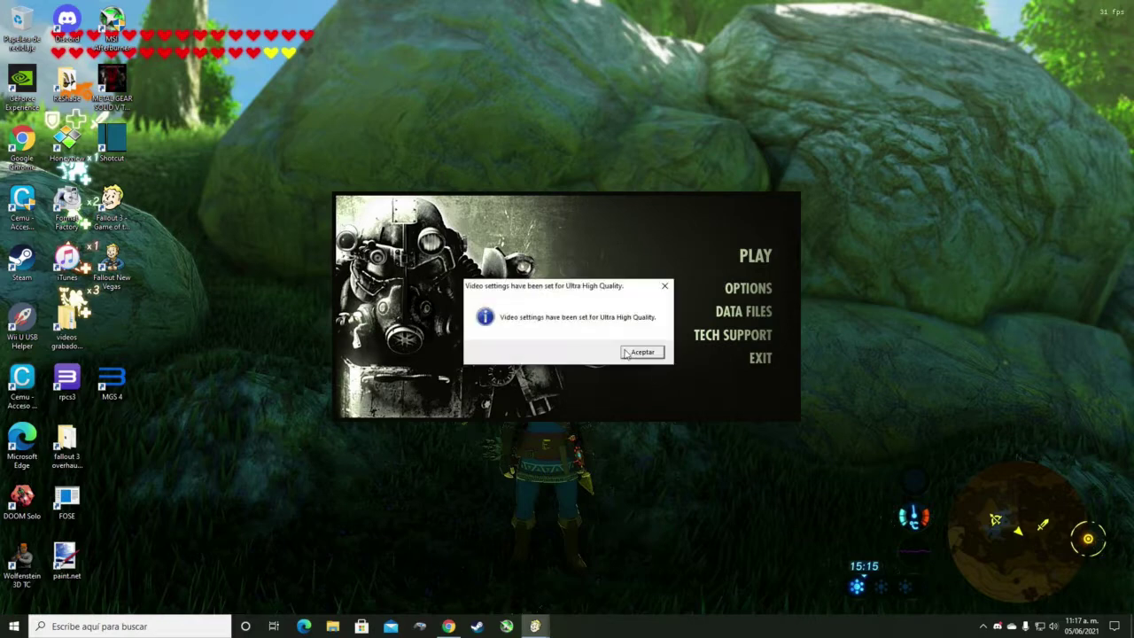
pyautogui.click(642, 352)
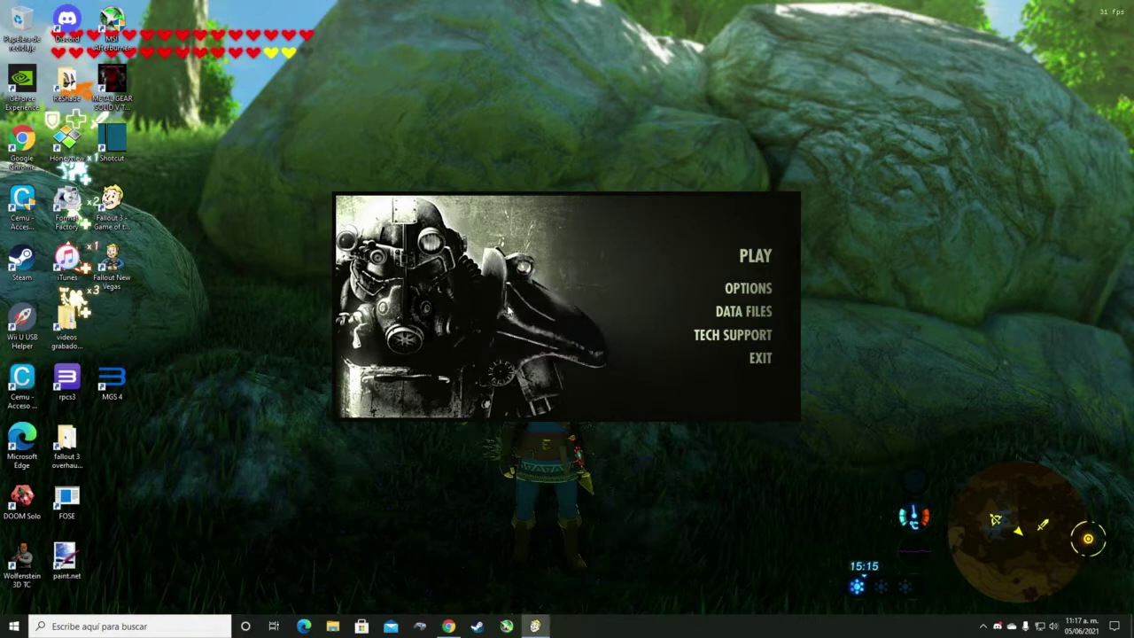
pyautogui.click(760, 359)
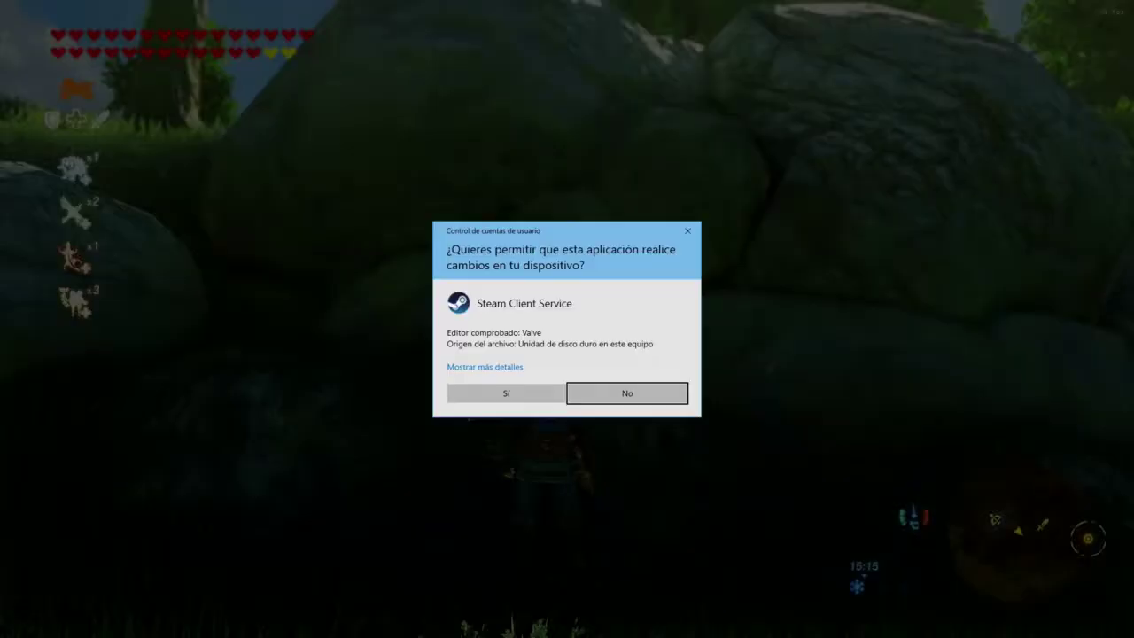
# - Allow Steam Client Service to make changes, let Fallout New Vegas detect the video hardware, and exit its launcher
pyautogui.click(466, 395)
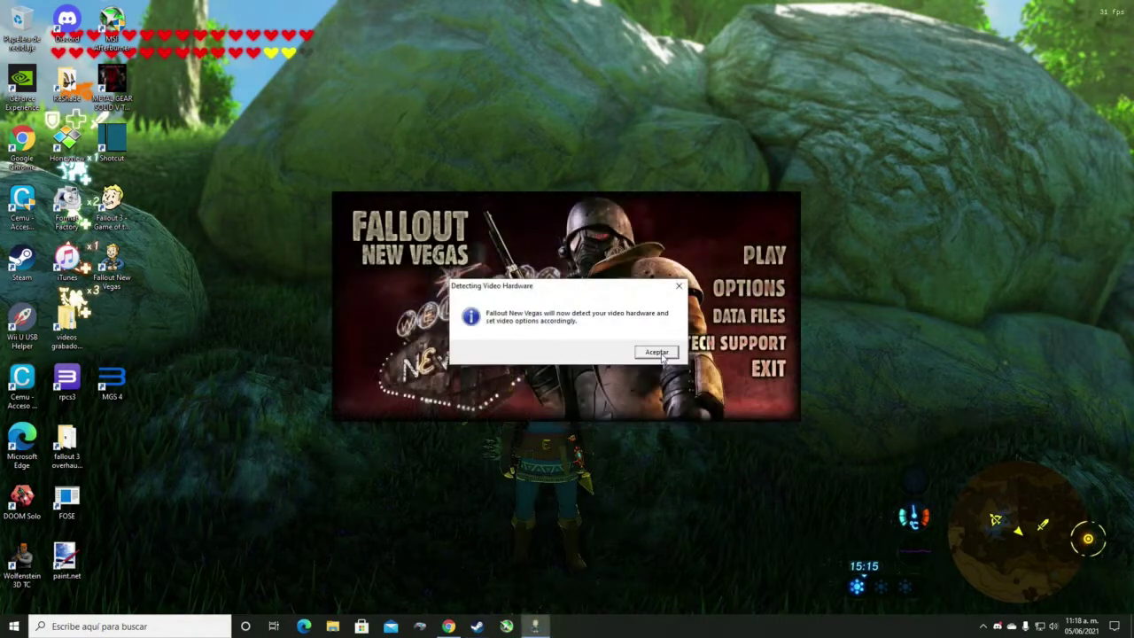
pyautogui.click(661, 356)
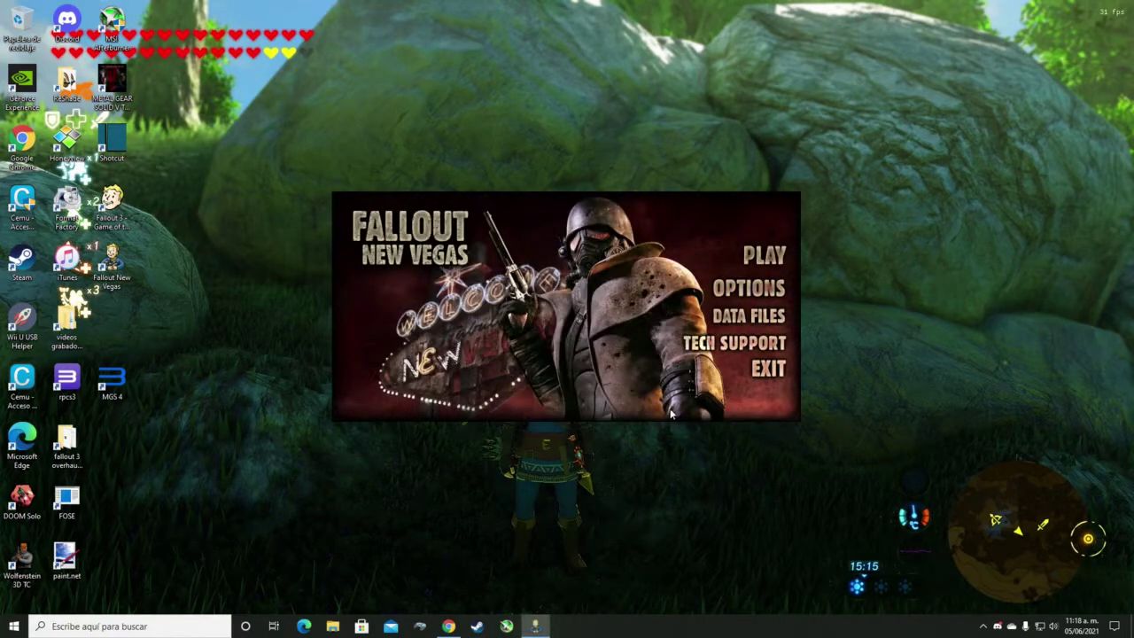
pyautogui.click(644, 353)
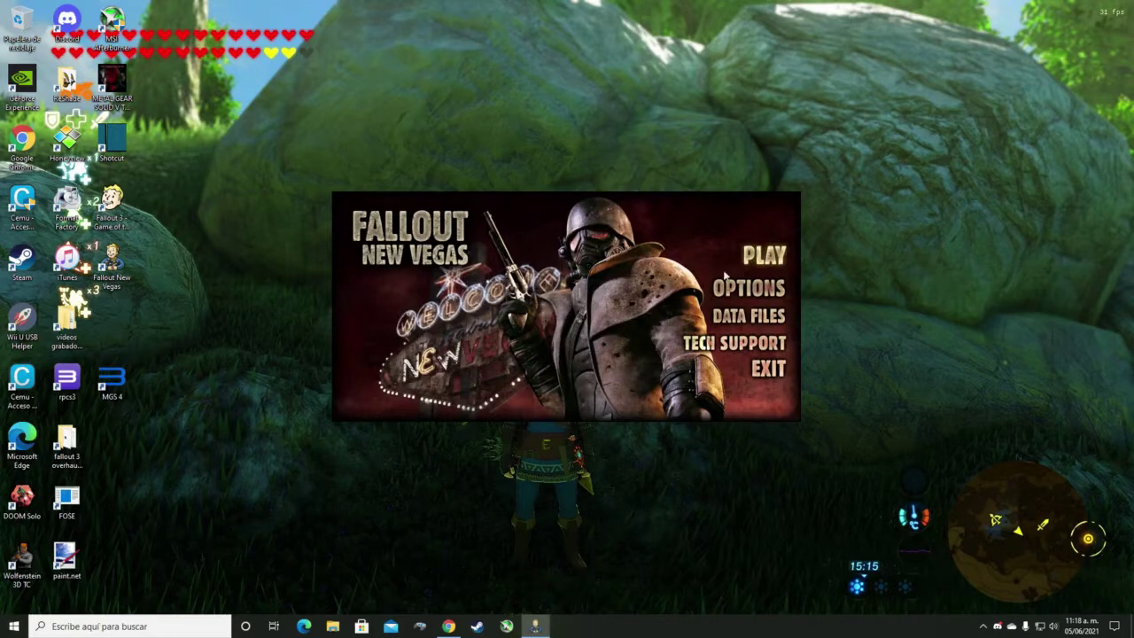
pyautogui.click(769, 370)
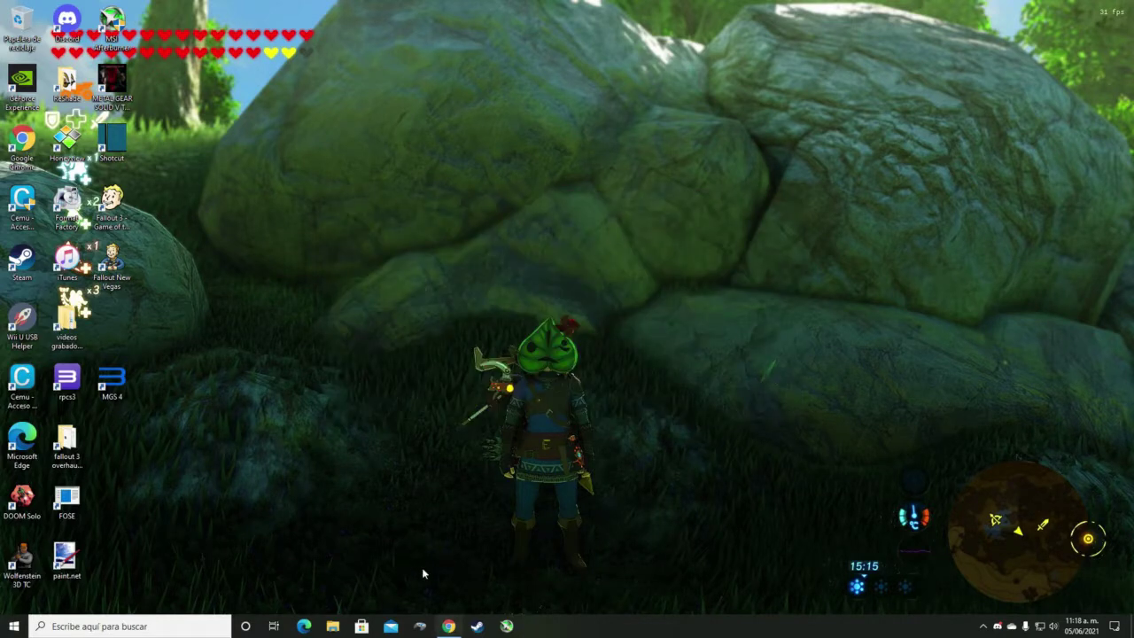
# - Inspect the contents of the Fallout3 and FalloutNV folders inside My Games in the Documents folder in File Explorer
pyautogui.press('super+e')
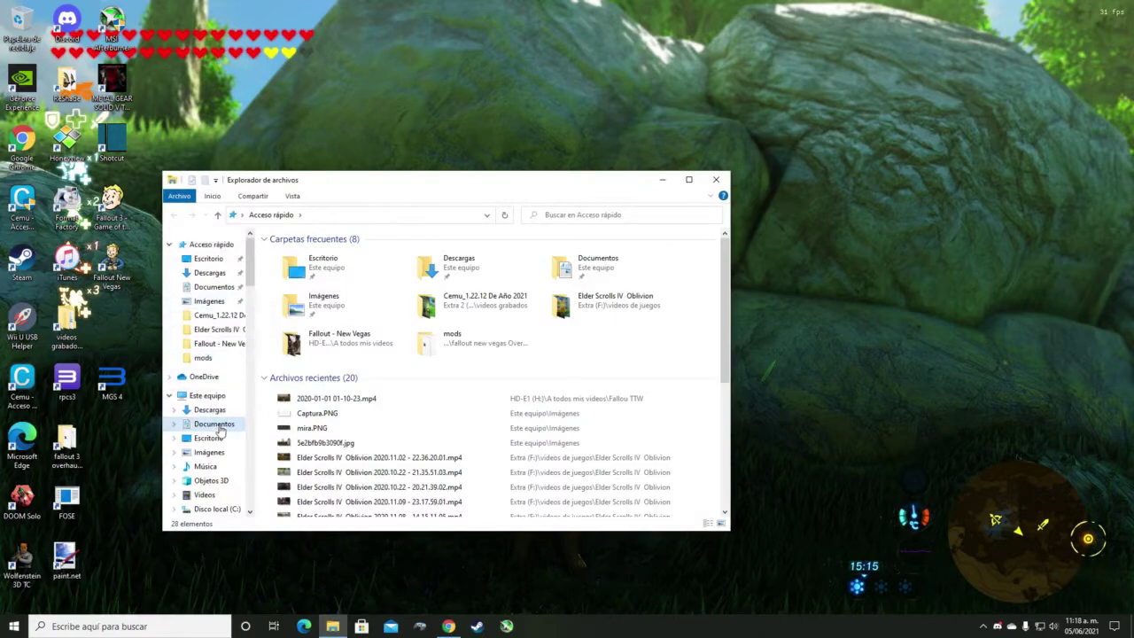
pyautogui.click(213, 424)
pyautogui.doubleClick(302, 288)
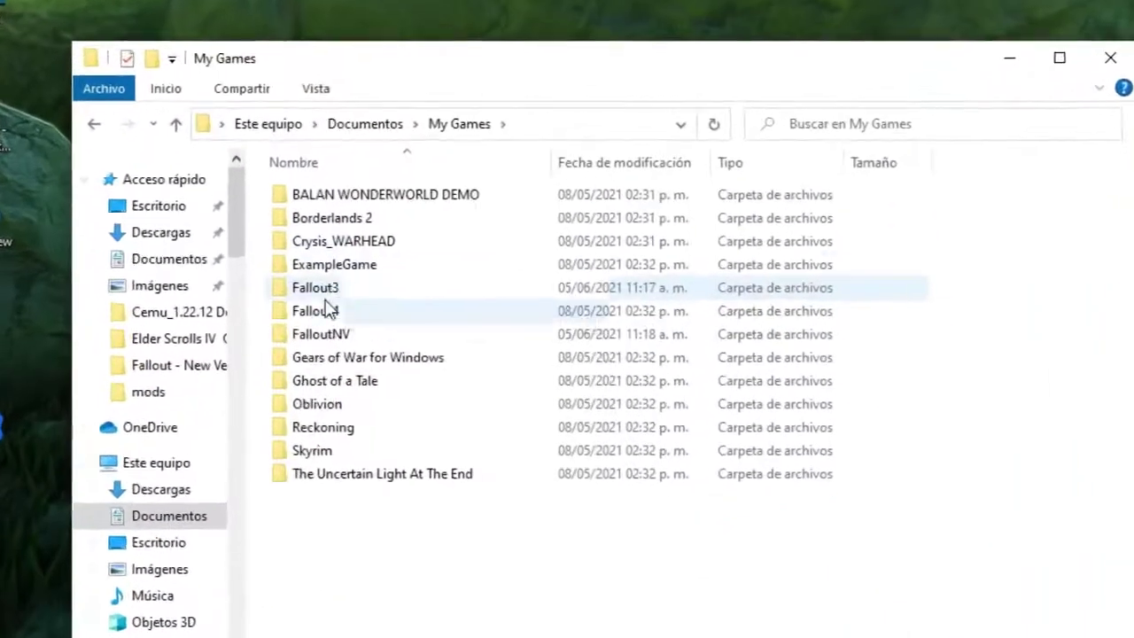
pyautogui.doubleClick(334, 292)
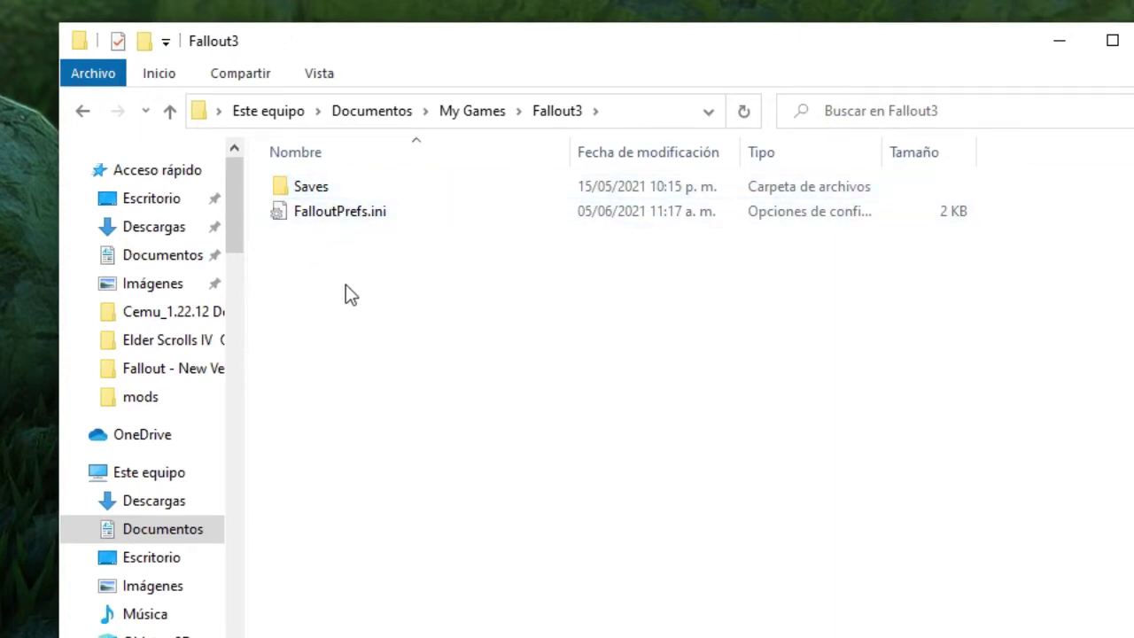
pyautogui.hotkey('alt', 'Left')
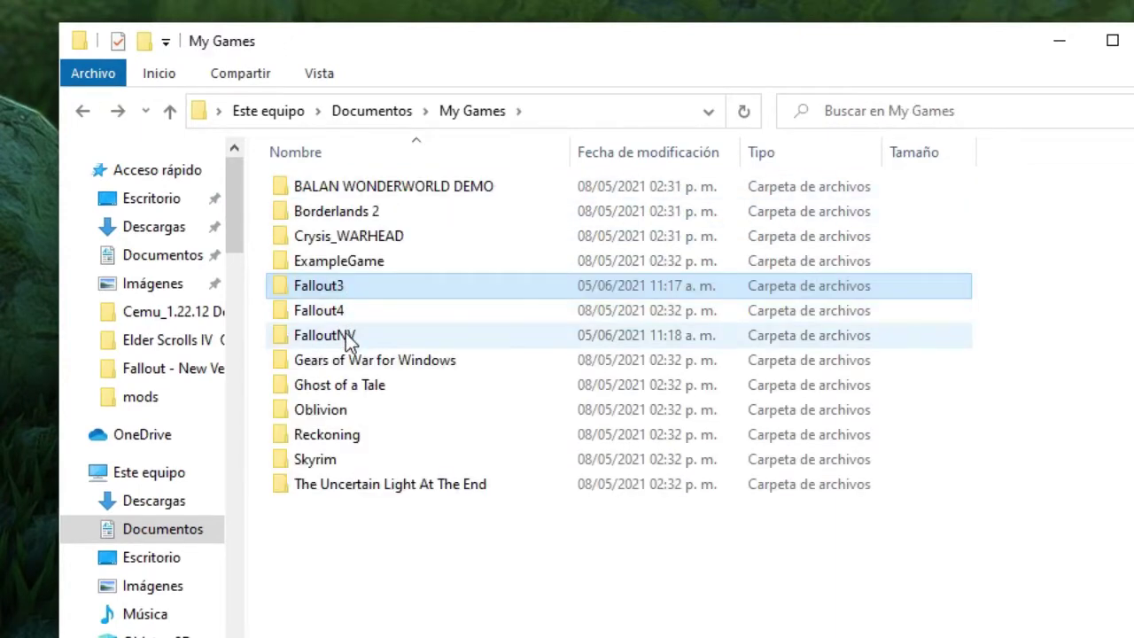
pyautogui.click(346, 337)
pyautogui.doubleClick(346, 336)
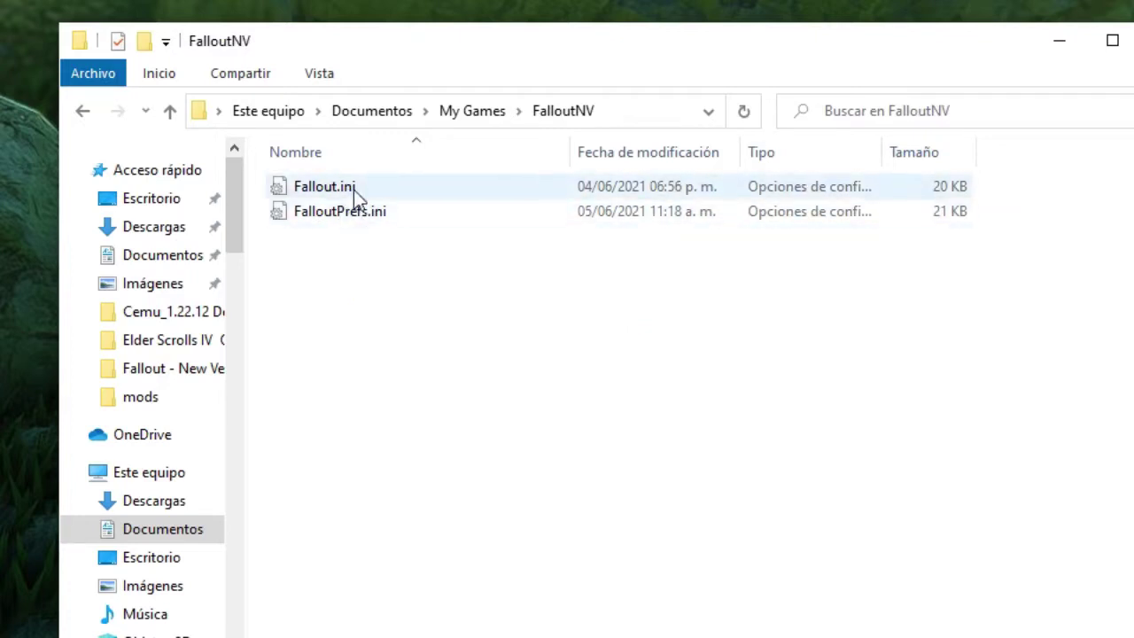
pyautogui.hotkey('alt', 'Left')
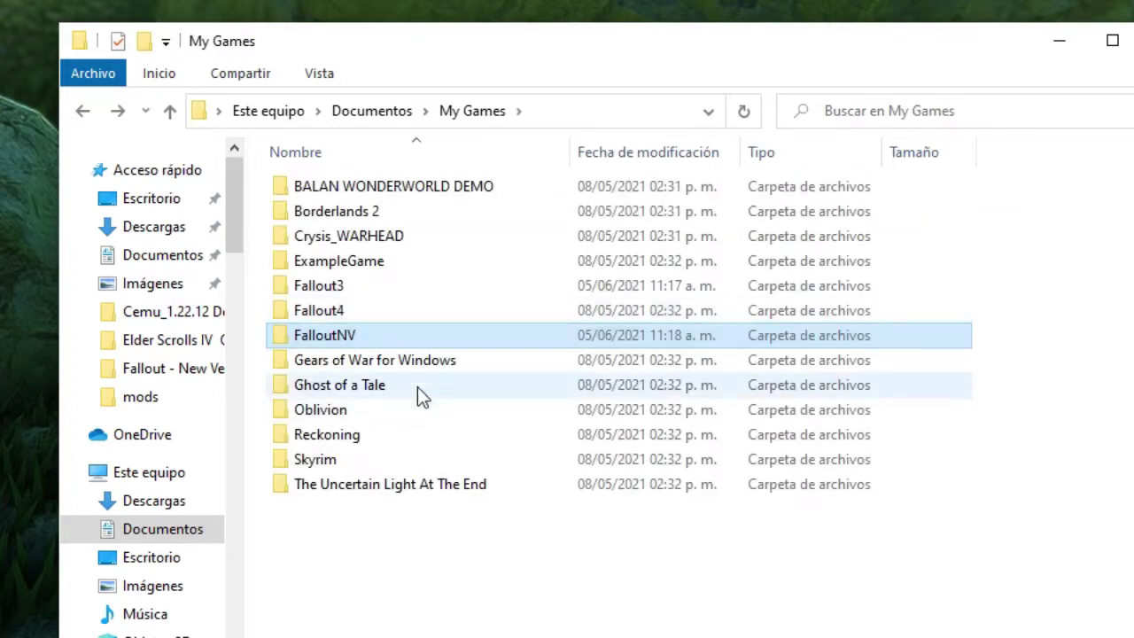
# - Check the saved games in the Saves folder of Fallout3, return to My Games, and minimize File Explorer
pyautogui.doubleClick(338, 286)
pyautogui.doubleClick(335, 190)
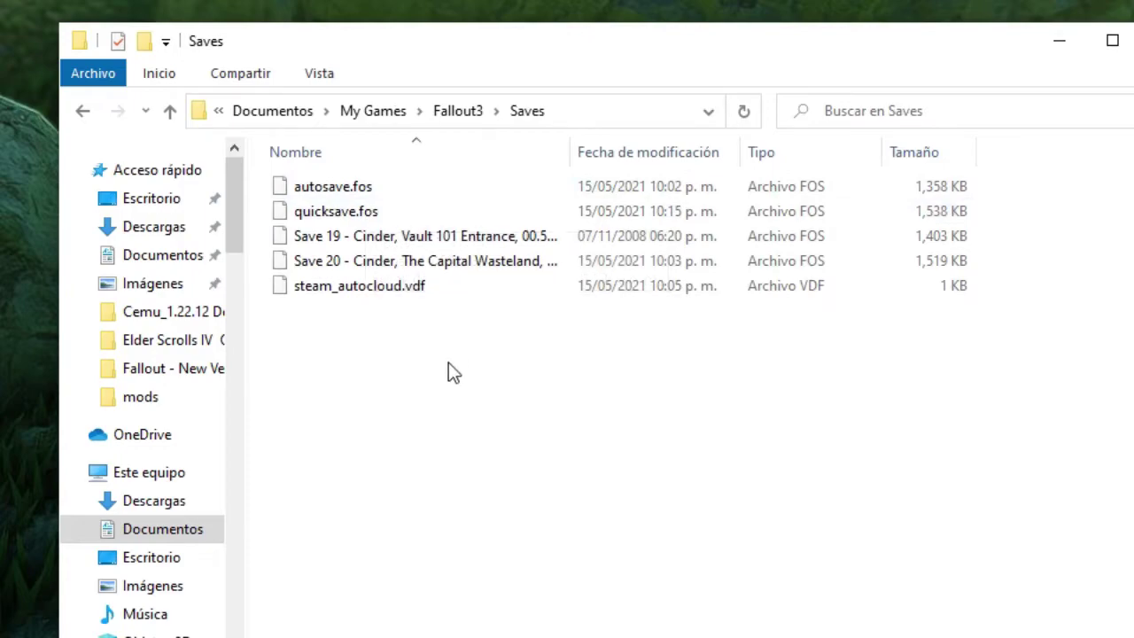
pyautogui.hotkey('alt', 'Left')
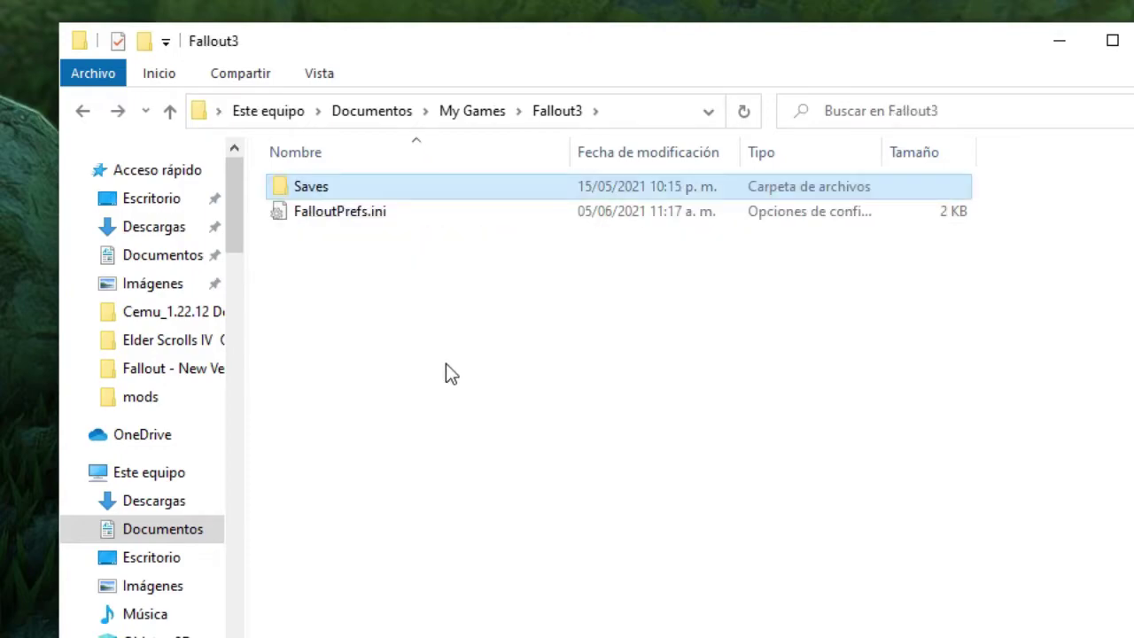
pyautogui.hotkey('alt', 'Left')
pyautogui.click(1059, 41)
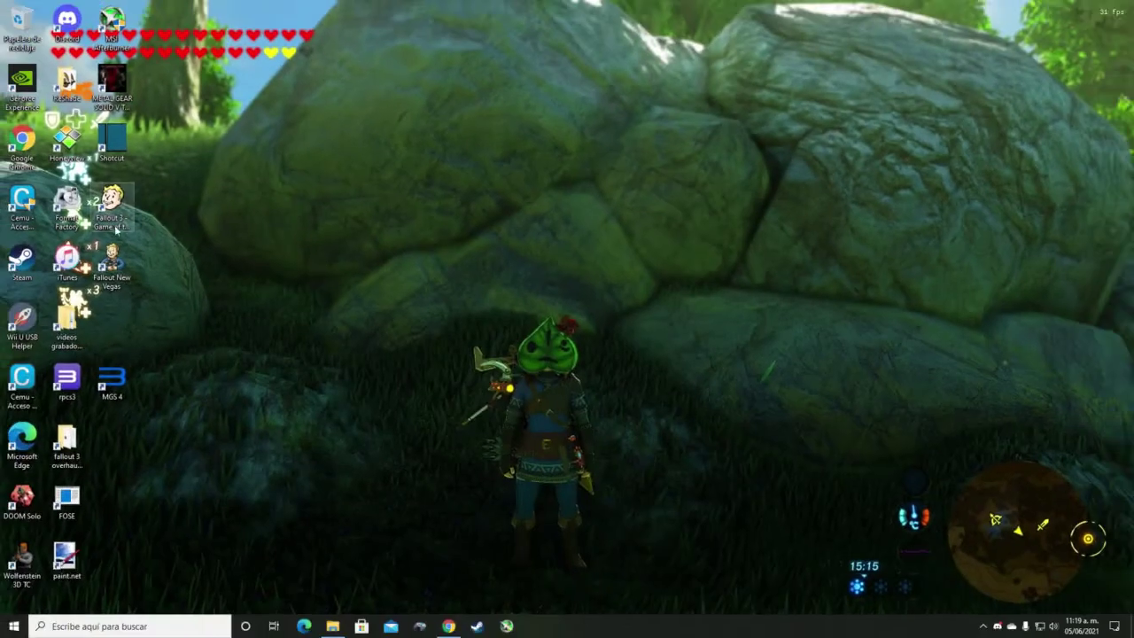
# - Configure Fallout 3 to run windowed at a different 16:9 resolution in its launcher options, and start the game
pyautogui.doubleClick(113, 227)
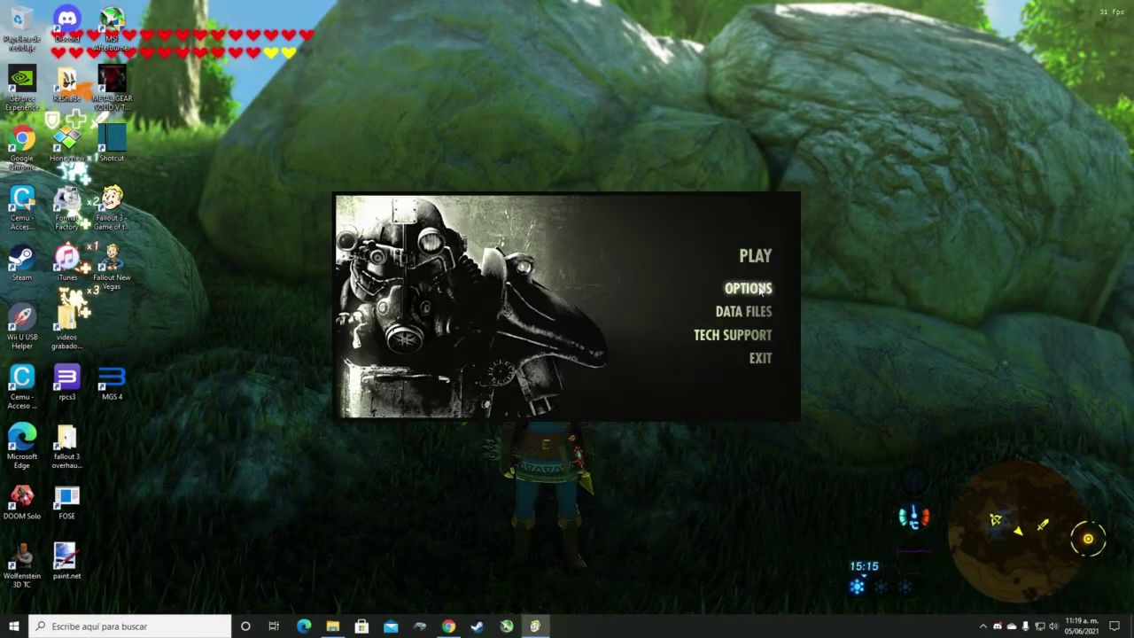
pyautogui.click(749, 289)
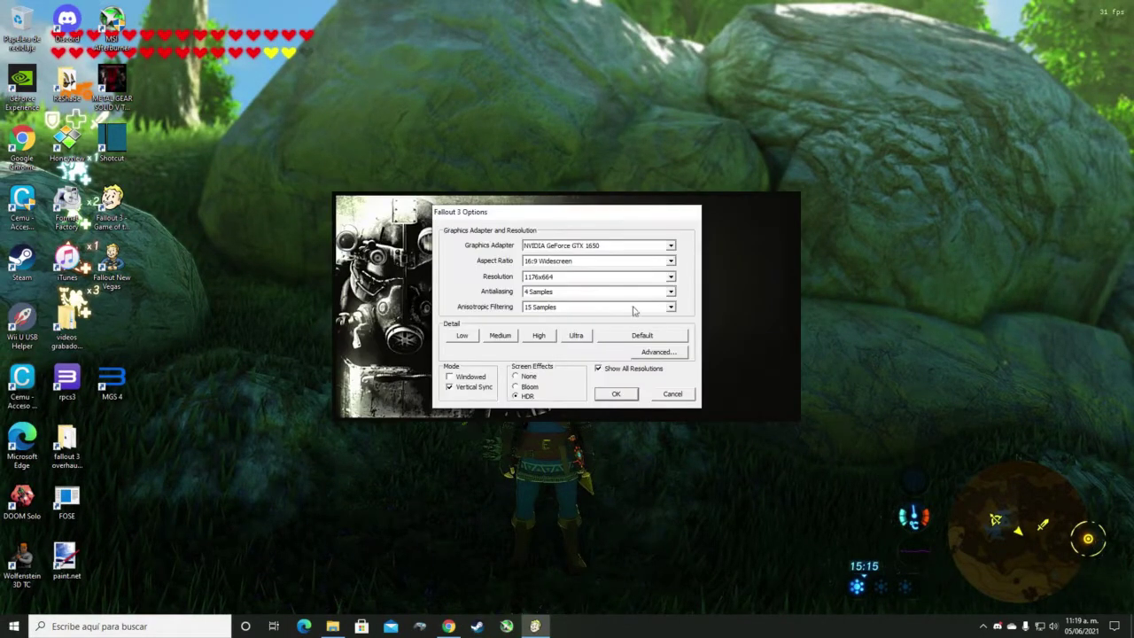
pyautogui.click(450, 377)
pyautogui.click(561, 278)
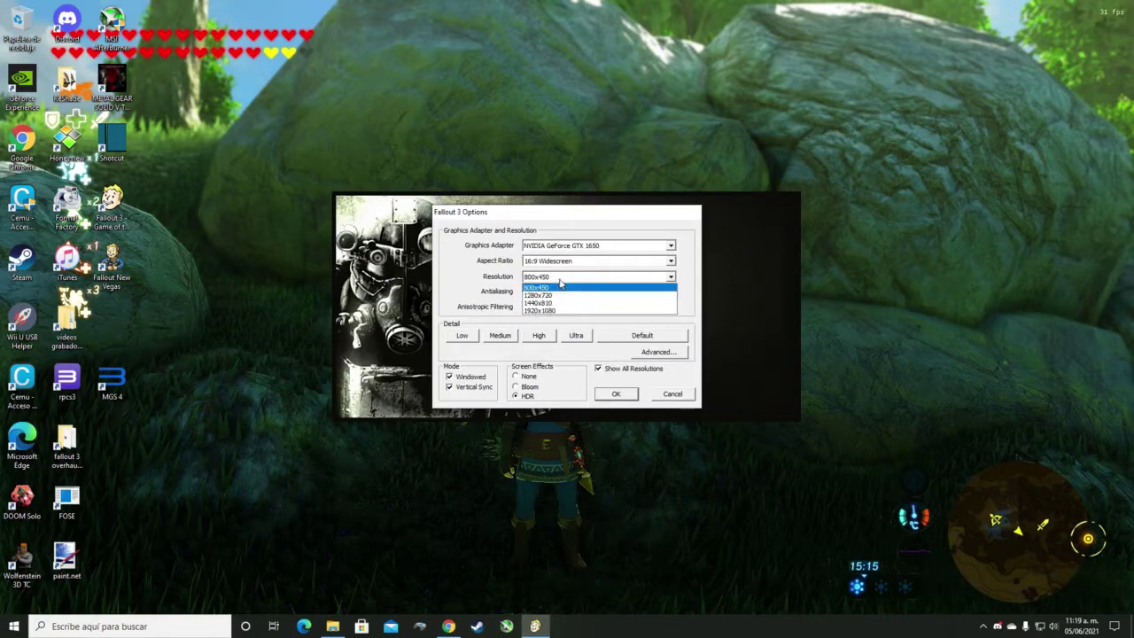
pyautogui.click(567, 312)
pyautogui.click(571, 281)
pyautogui.click(570, 299)
pyautogui.click(616, 394)
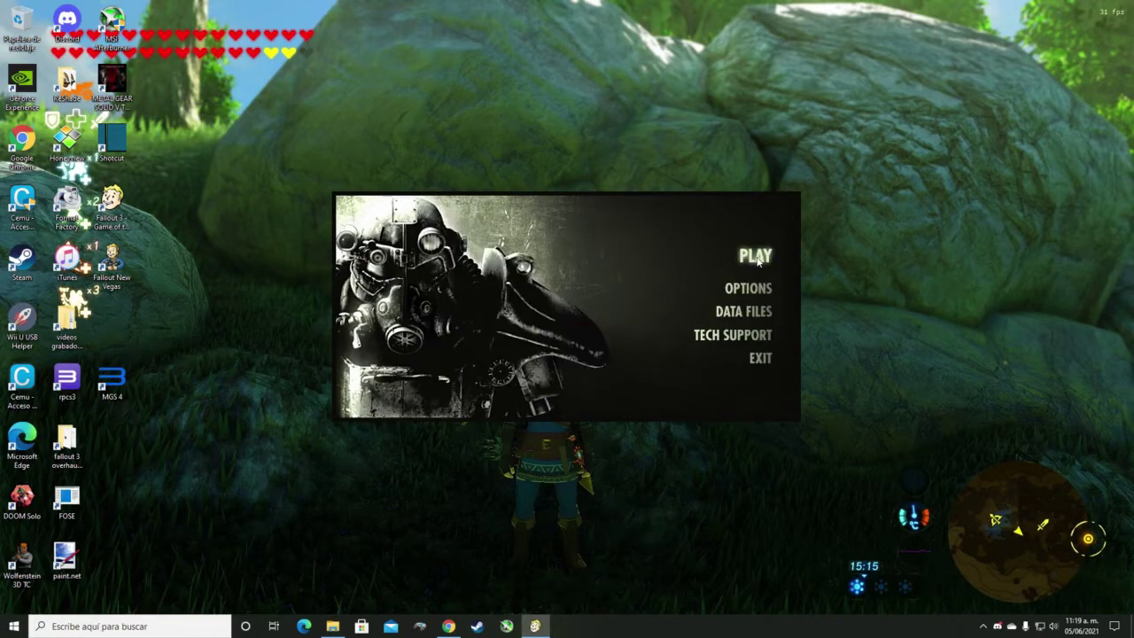
pyautogui.click(753, 256)
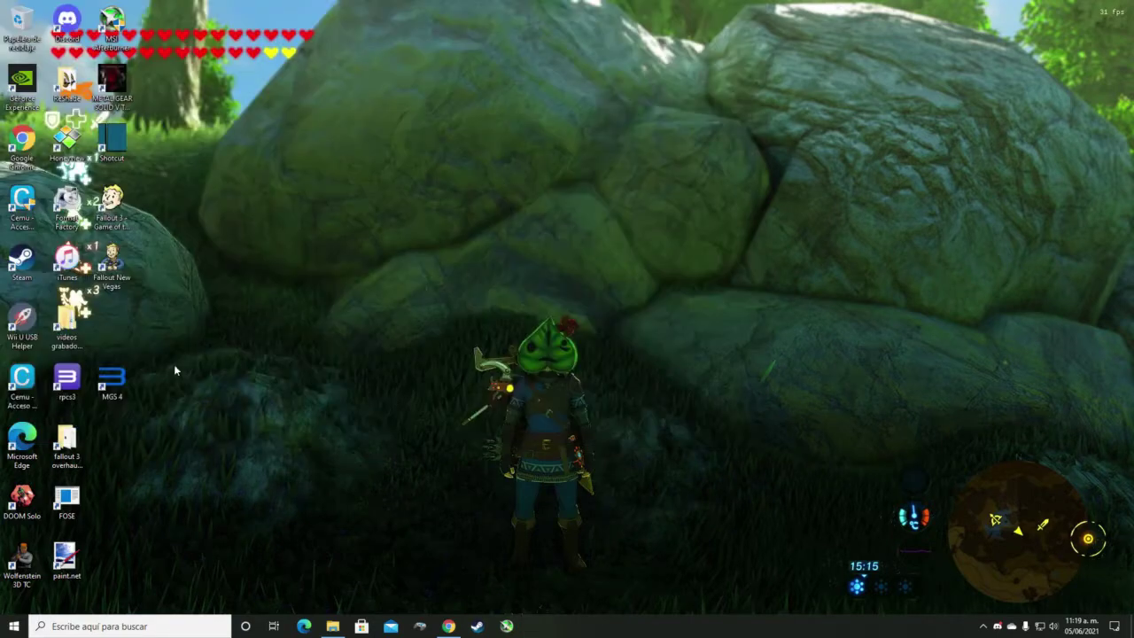
# - Configure Fallout New Vegas to run windowed at 1440x810 in its launcher options
pyautogui.doubleClick(112, 263)
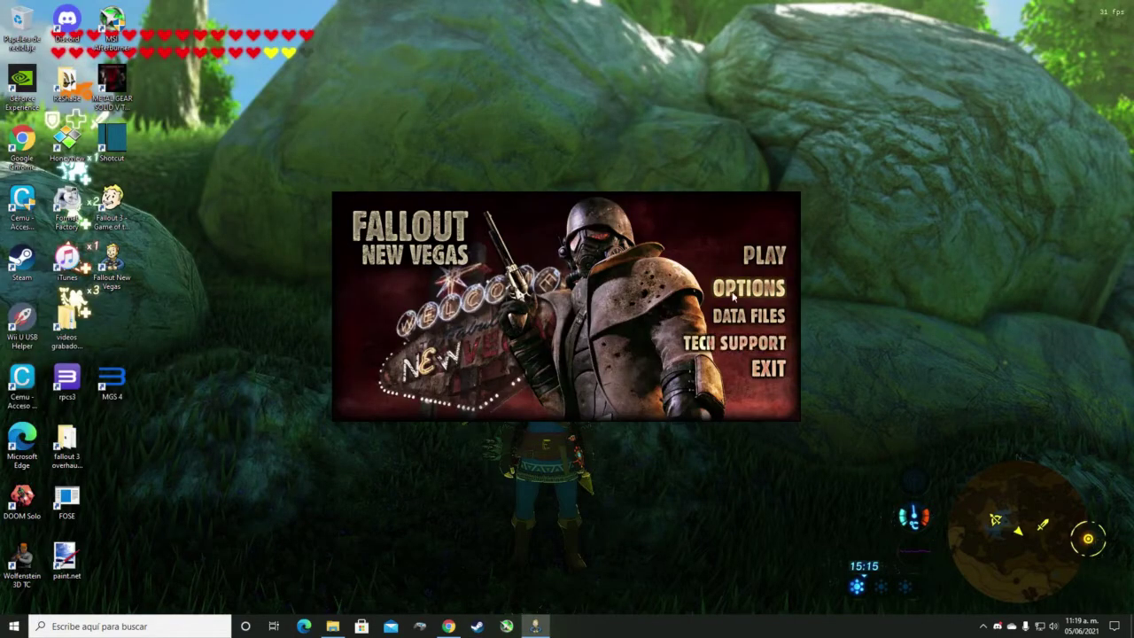
pyautogui.click(734, 298)
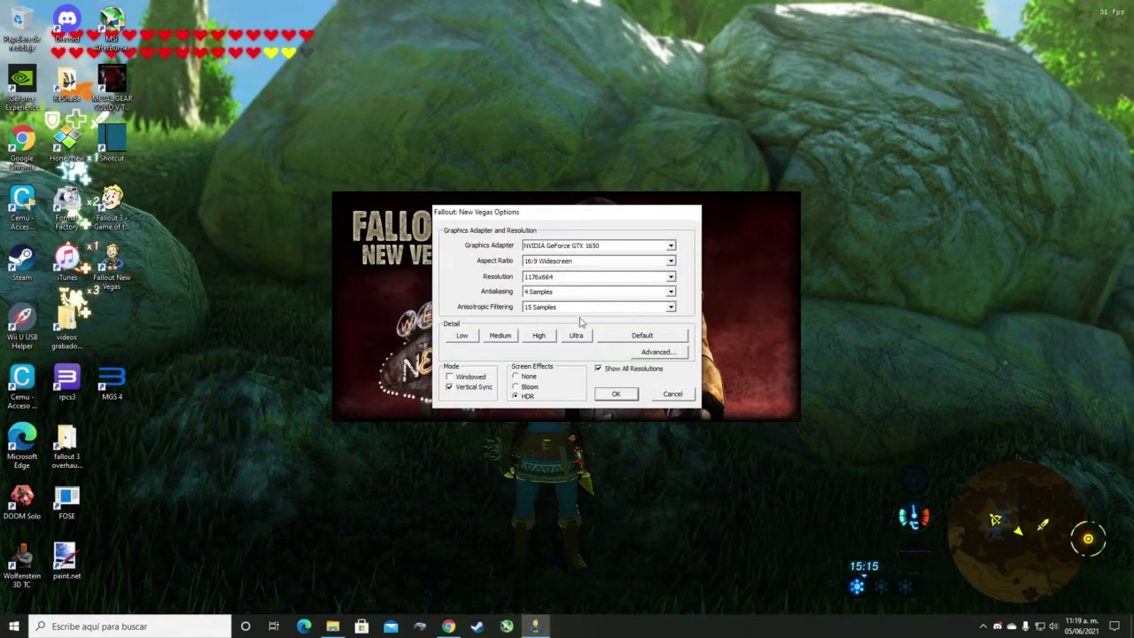
pyautogui.click(450, 376)
pyautogui.click(560, 280)
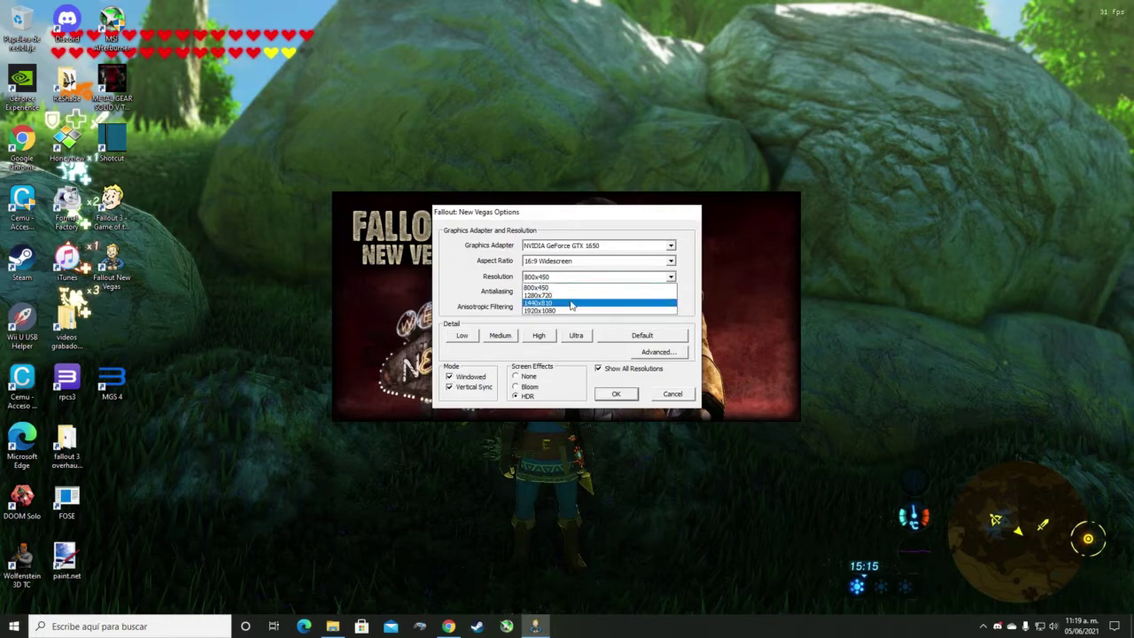
pyautogui.click(581, 306)
pyautogui.click(624, 393)
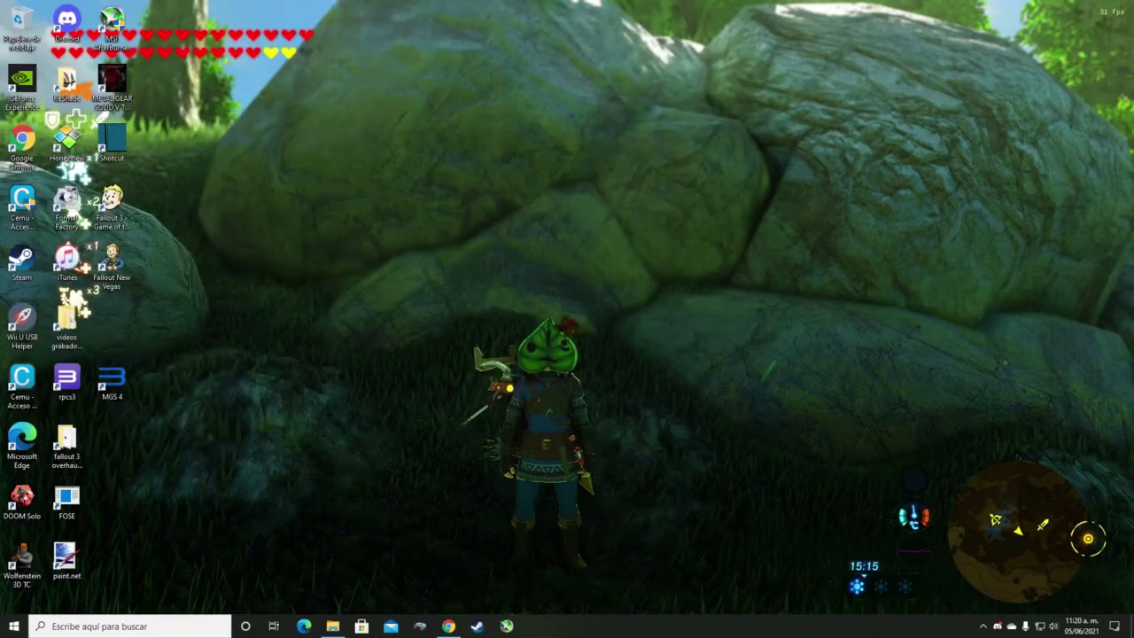
# - Check the Fallout3 and FalloutNV folders in My Games for newly generated configuration files, and open FalloutNV's Saves folder
pyautogui.click(332, 626)
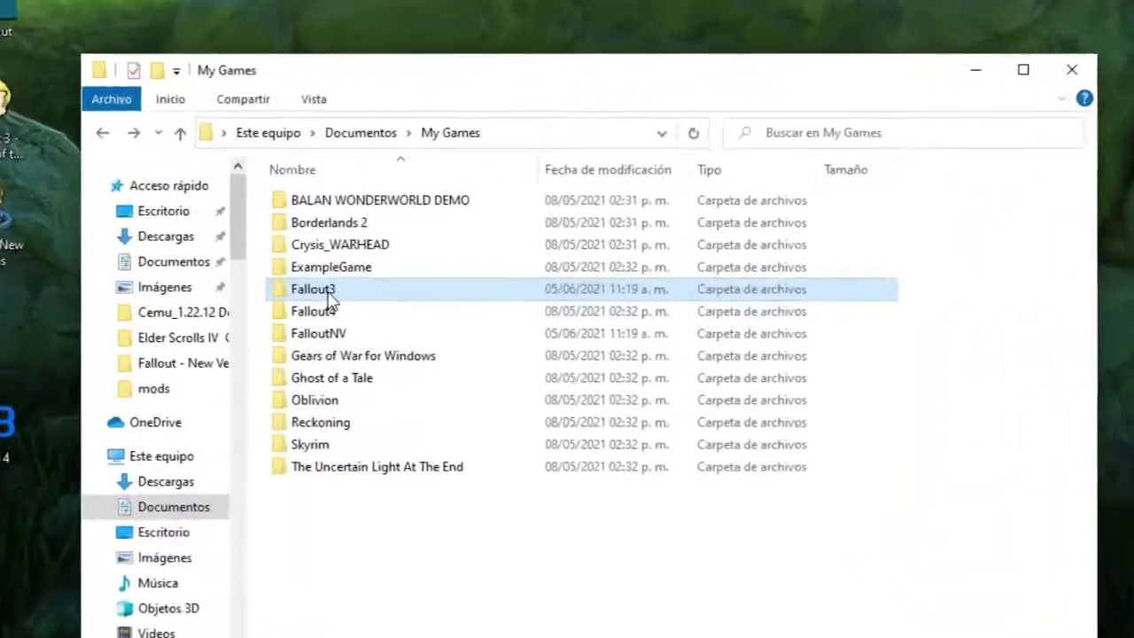
pyautogui.doubleClick(294, 303)
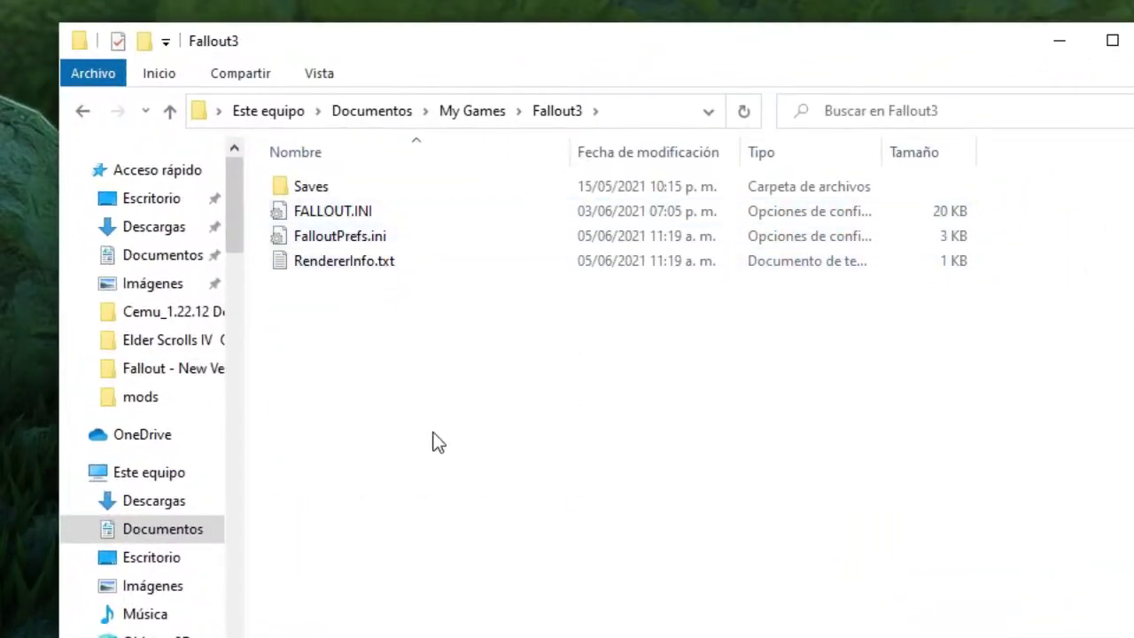
pyautogui.hotkey('alt', 'Left')
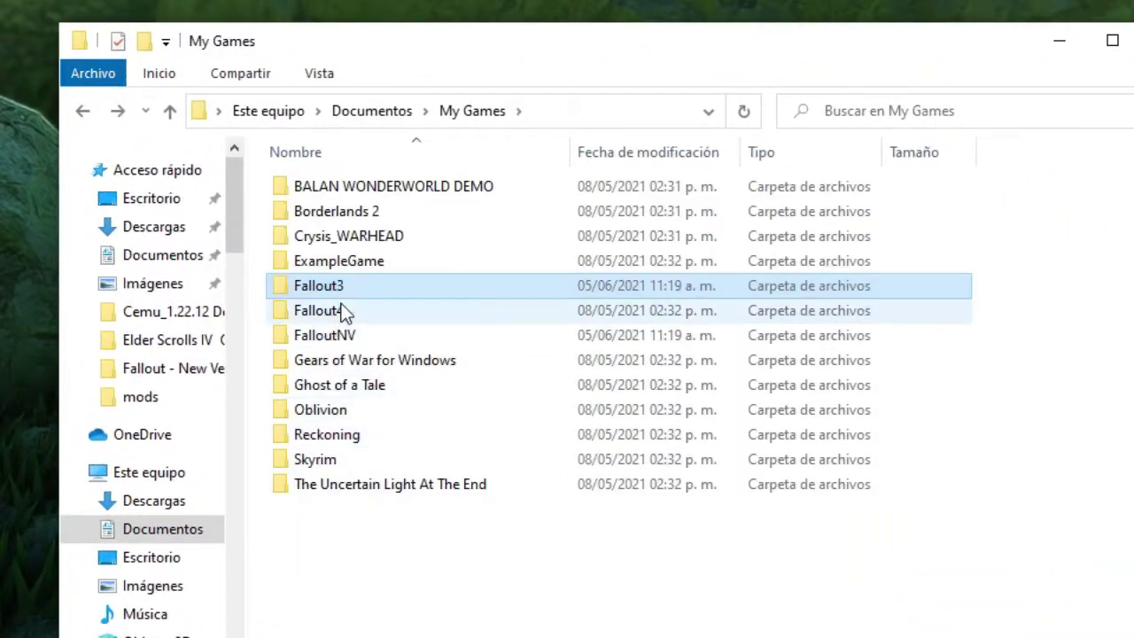
pyautogui.doubleClick(342, 335)
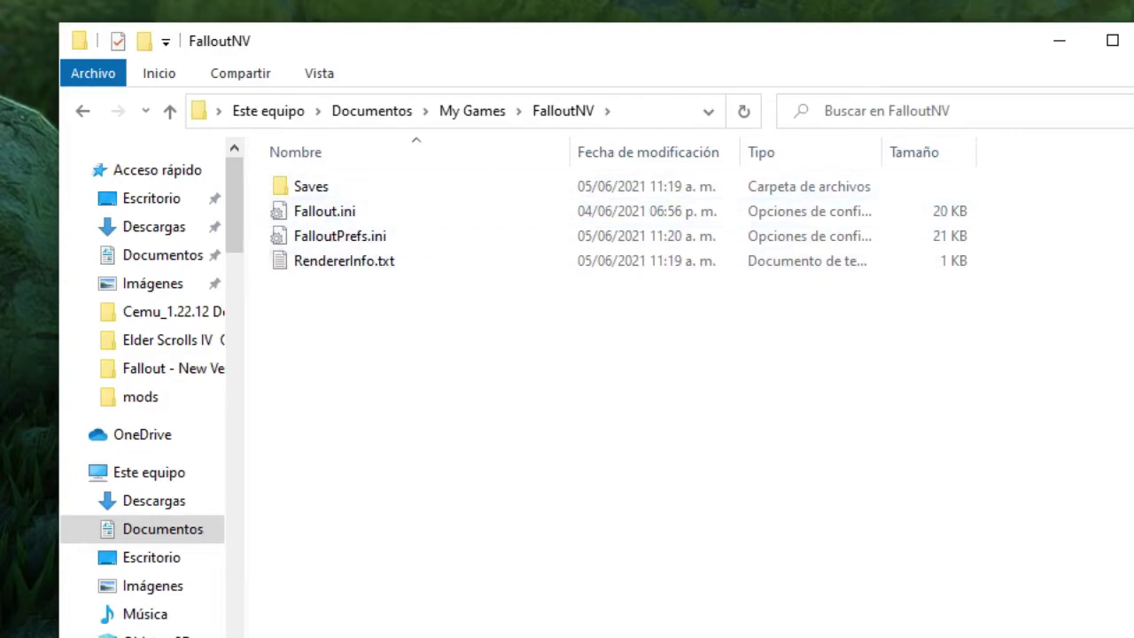
pyautogui.doubleClick(346, 186)
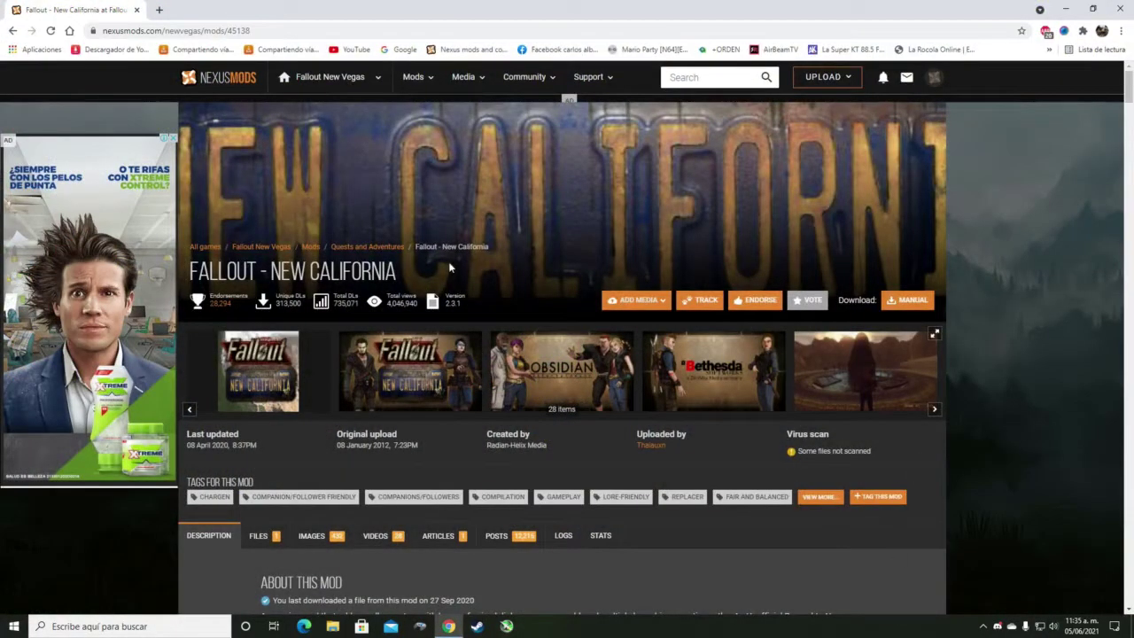
# - Review the main and old files offered for the Fallout - New California mod on its Nexus Mods page in Chrome
pyautogui.scroll(-3, 450, 267)
pyautogui.click(263, 303)
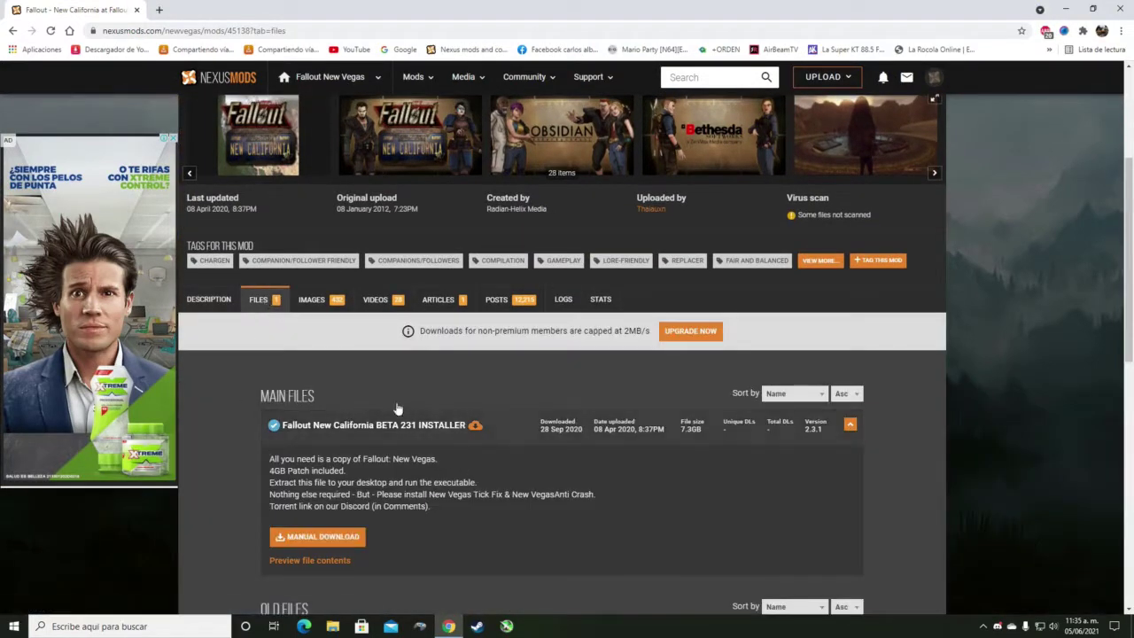
pyautogui.scroll(-2, 319, 385)
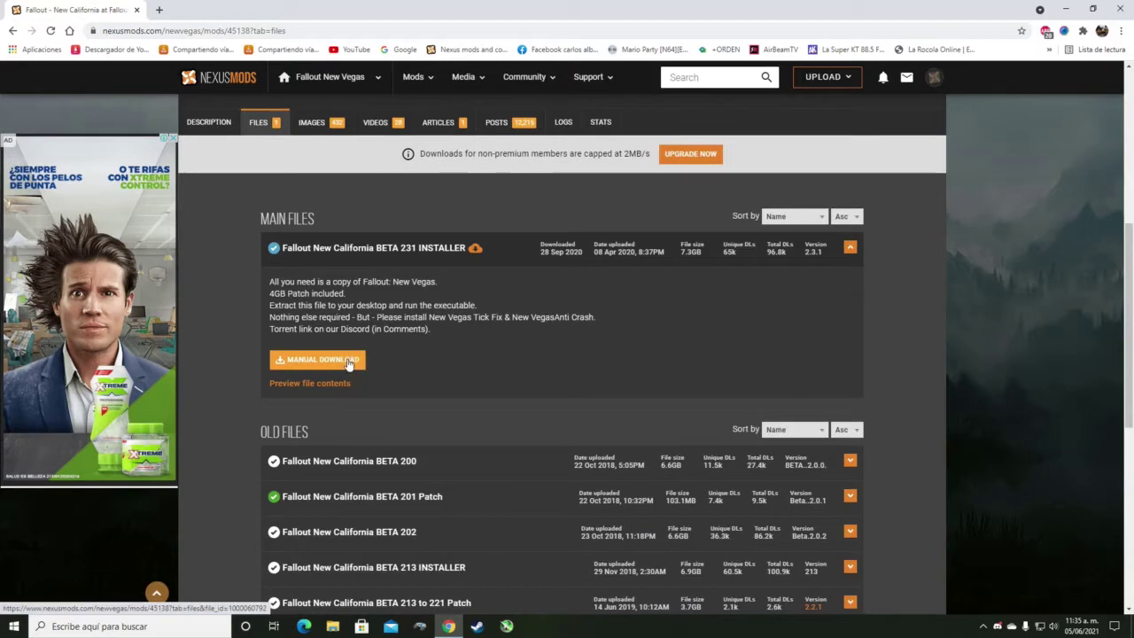
pyautogui.scroll(-5, 348, 364)
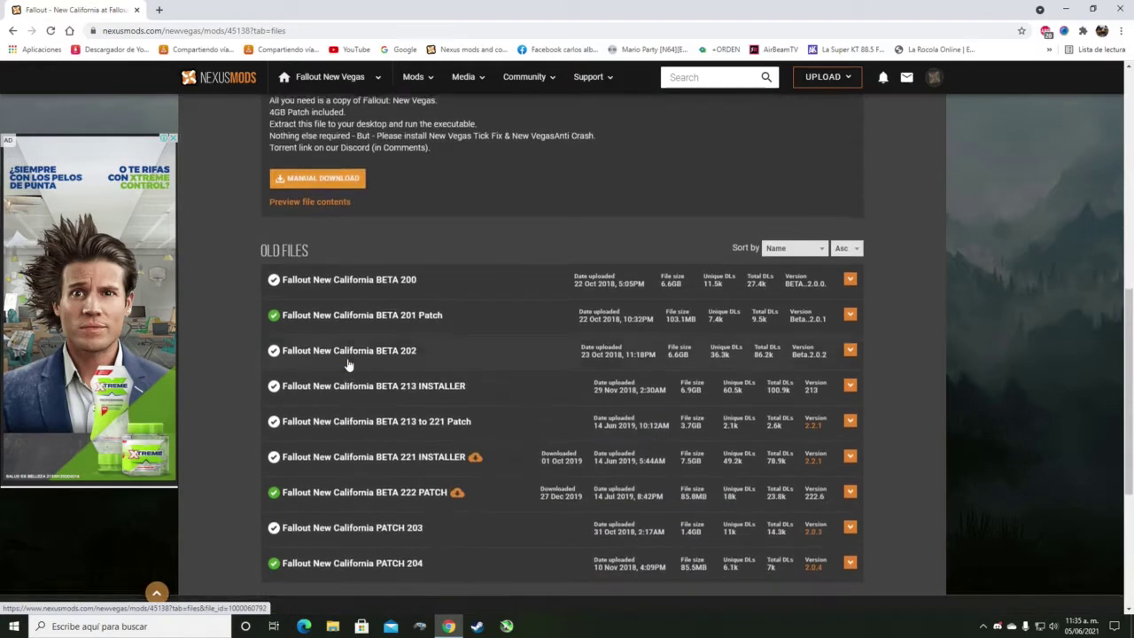
pyautogui.scroll(10, 348, 364)
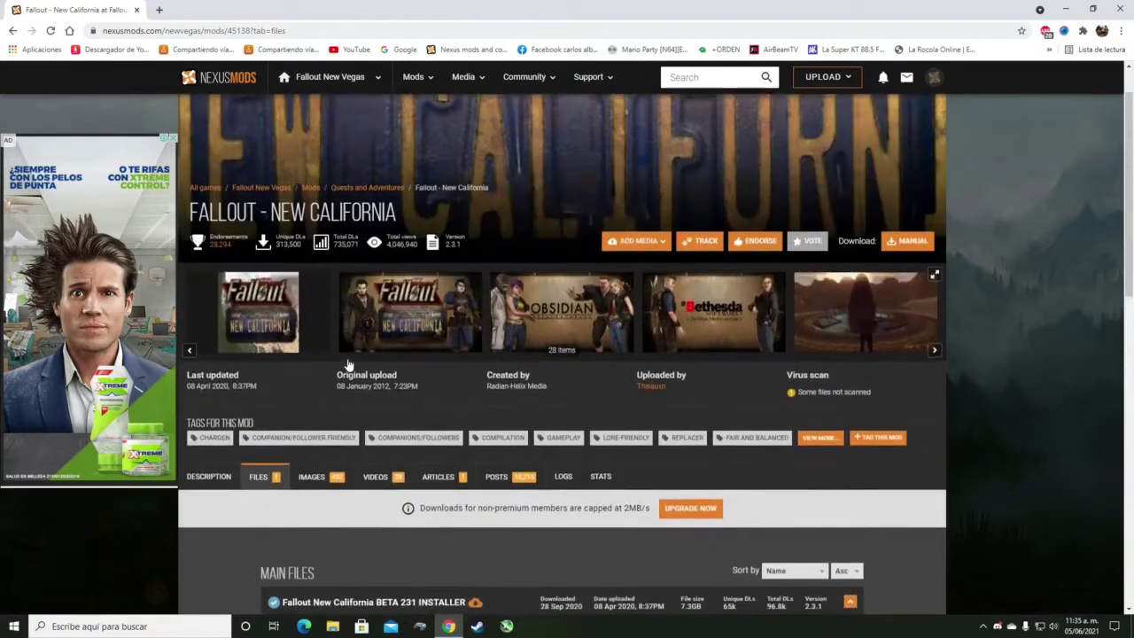
# - Open the manual download options for Fallout New California BETA 231 INSTALLER, review the download types, and close the browser
pyautogui.scroll(-2, 348, 364)
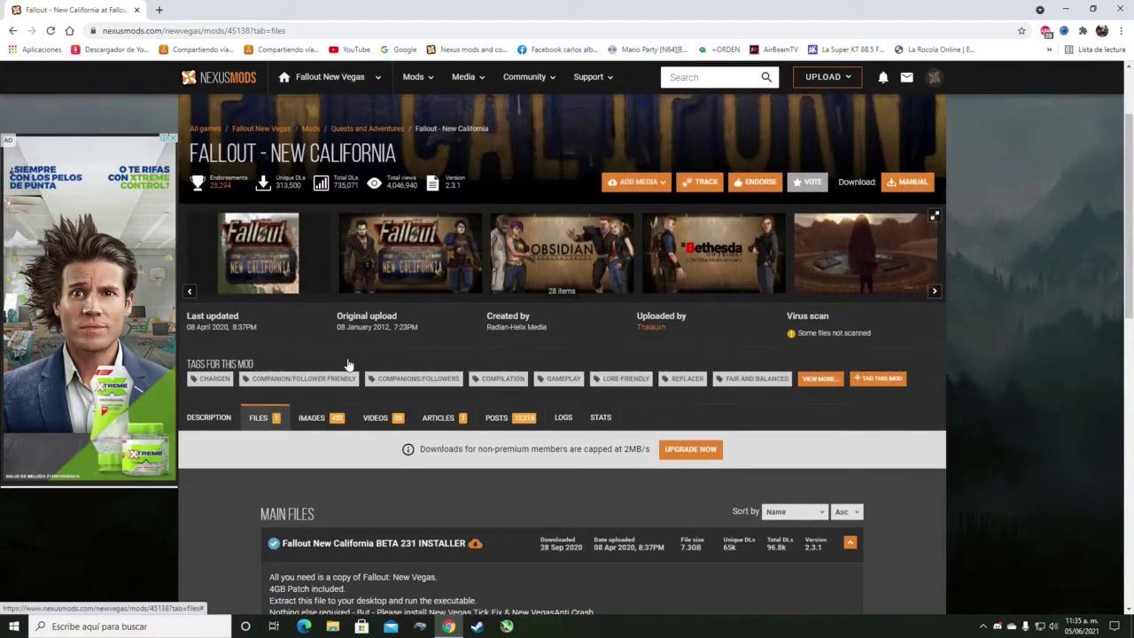
pyautogui.scroll(-3, 345, 363)
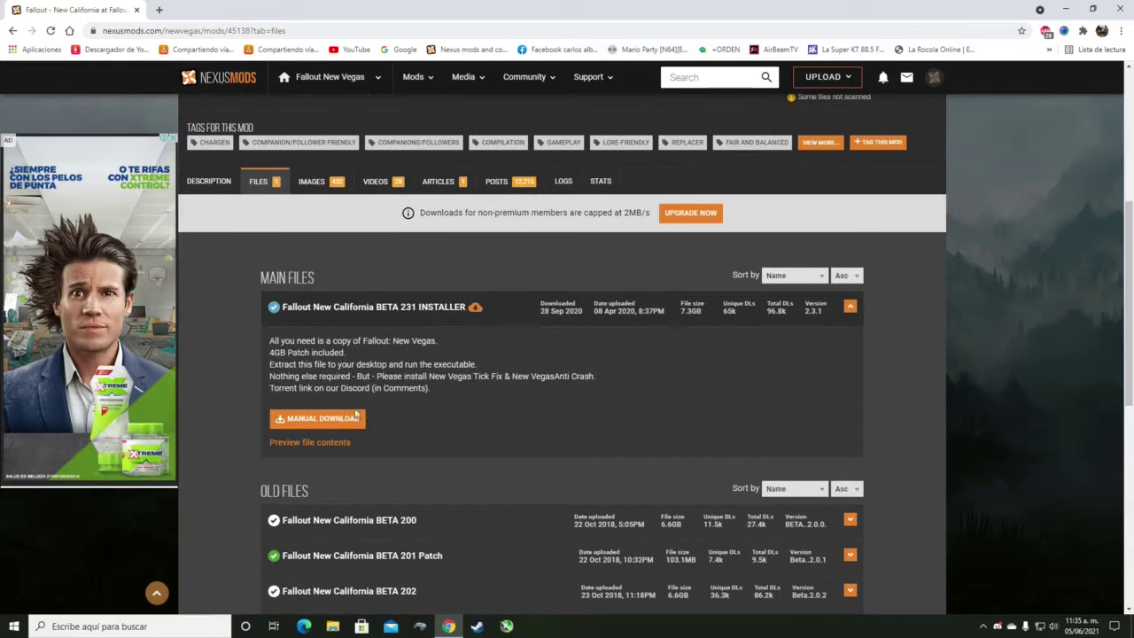
pyautogui.click(341, 423)
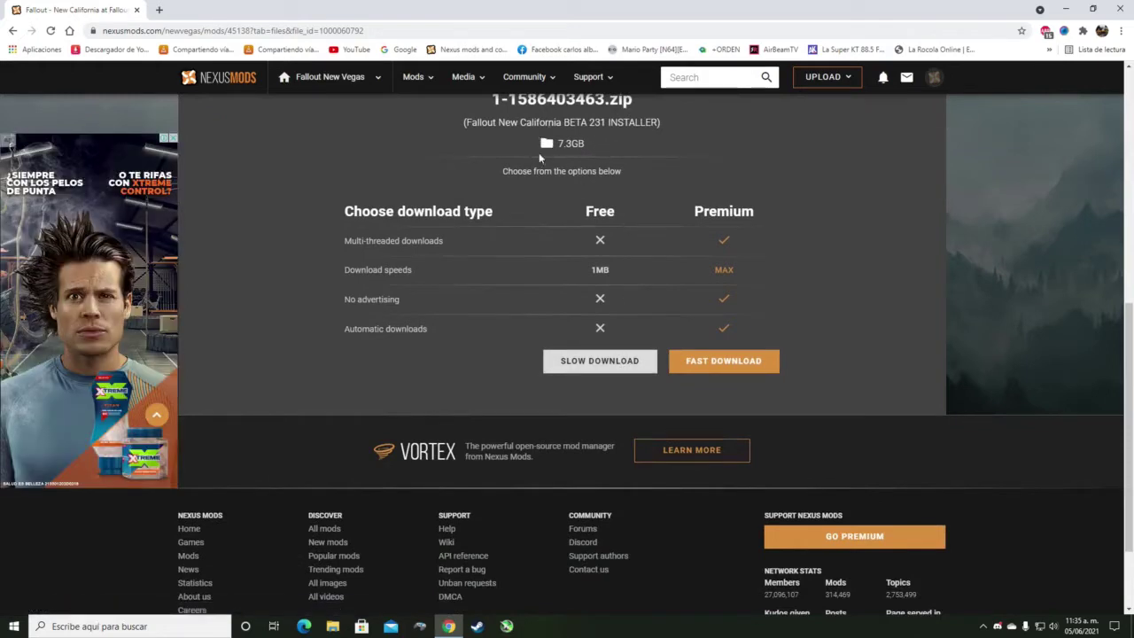
pyautogui.scroll(3, 574, 381)
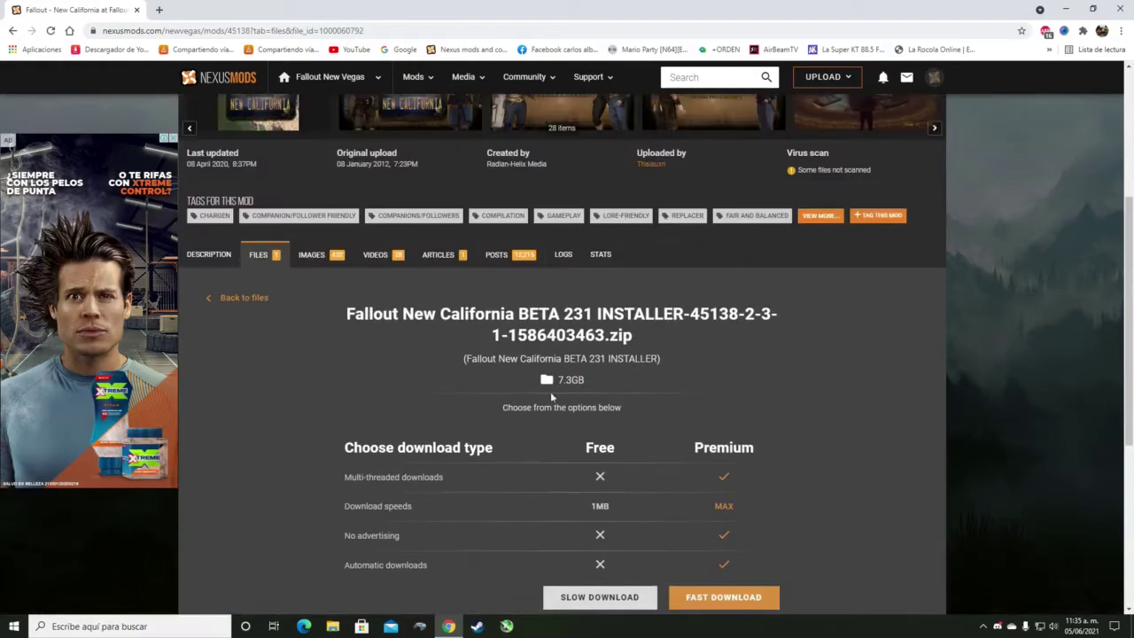
pyautogui.scroll(-2, 597, 376)
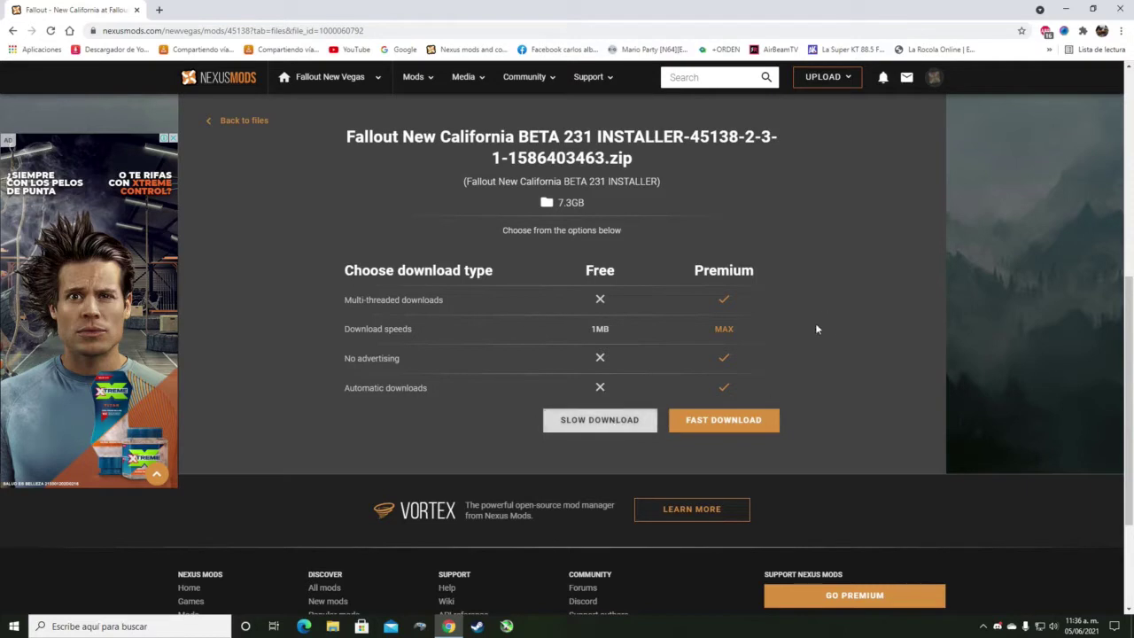
pyautogui.click(1120, 11)
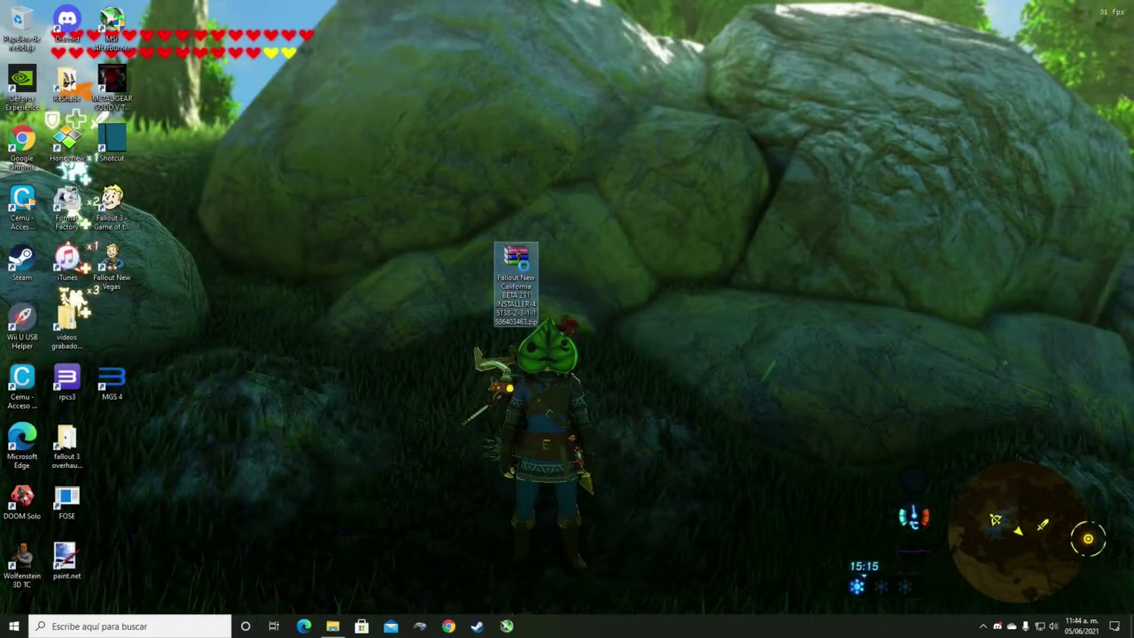
# - Extract the Fallout New California BETA 231 INSTALLER zip into its own desktop folder, and place that folder apart from the archive
pyautogui.rightClick(521, 263)
pyautogui.click(541, 318)
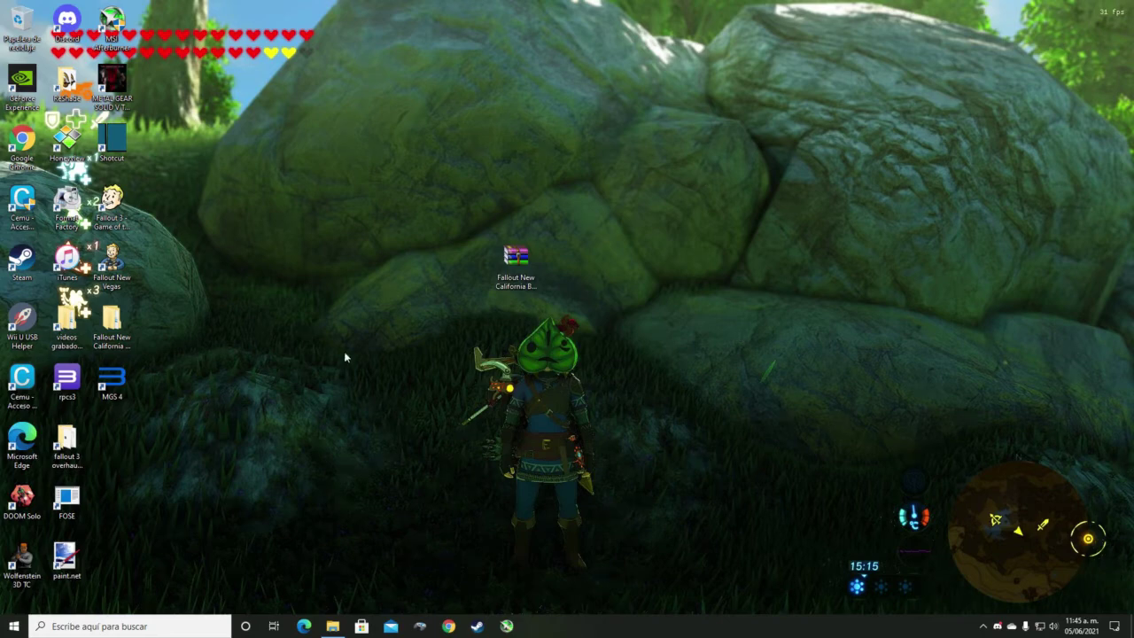
pyautogui.moveTo(111, 319); pyautogui.dragTo(1099, 302)
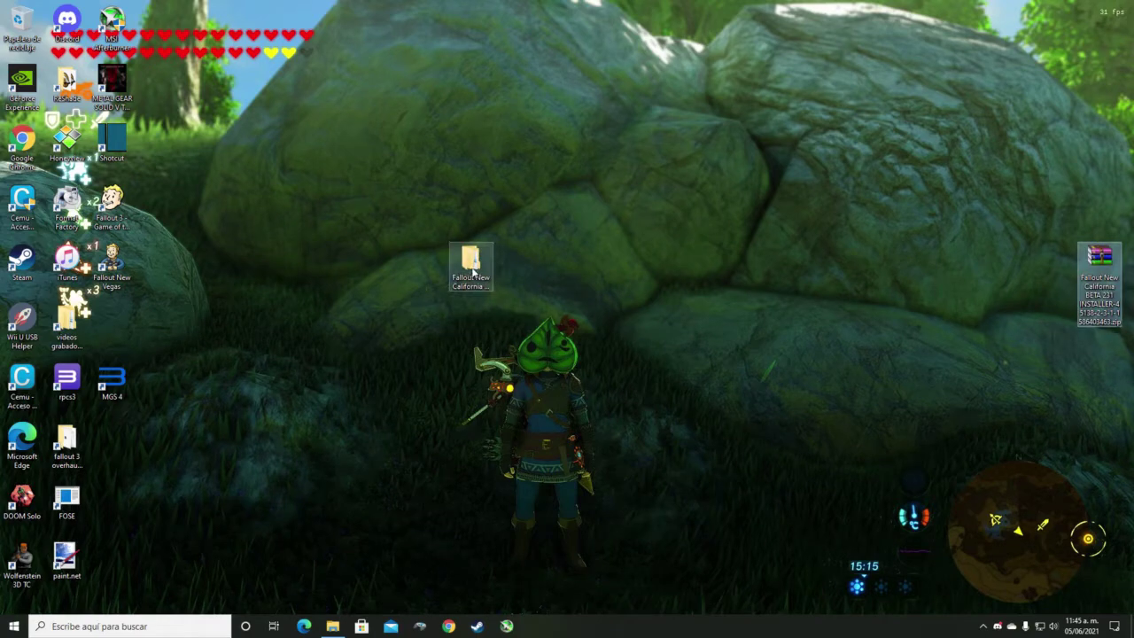
pyautogui.moveTo(474, 275); pyautogui.dragTo(479, 301)
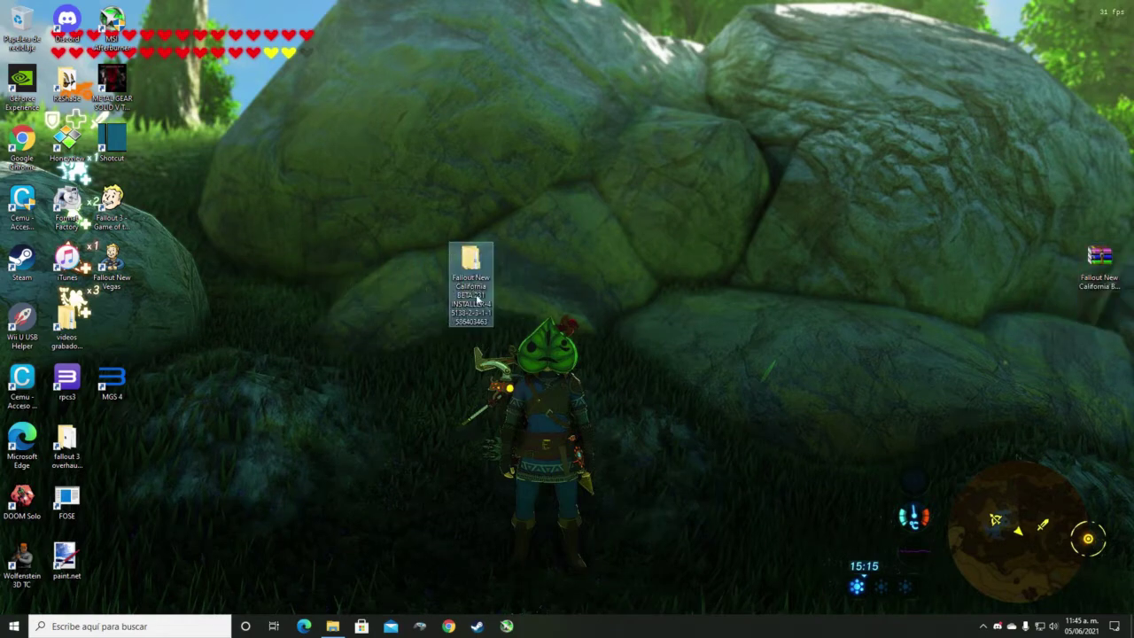
pyautogui.click(718, 255)
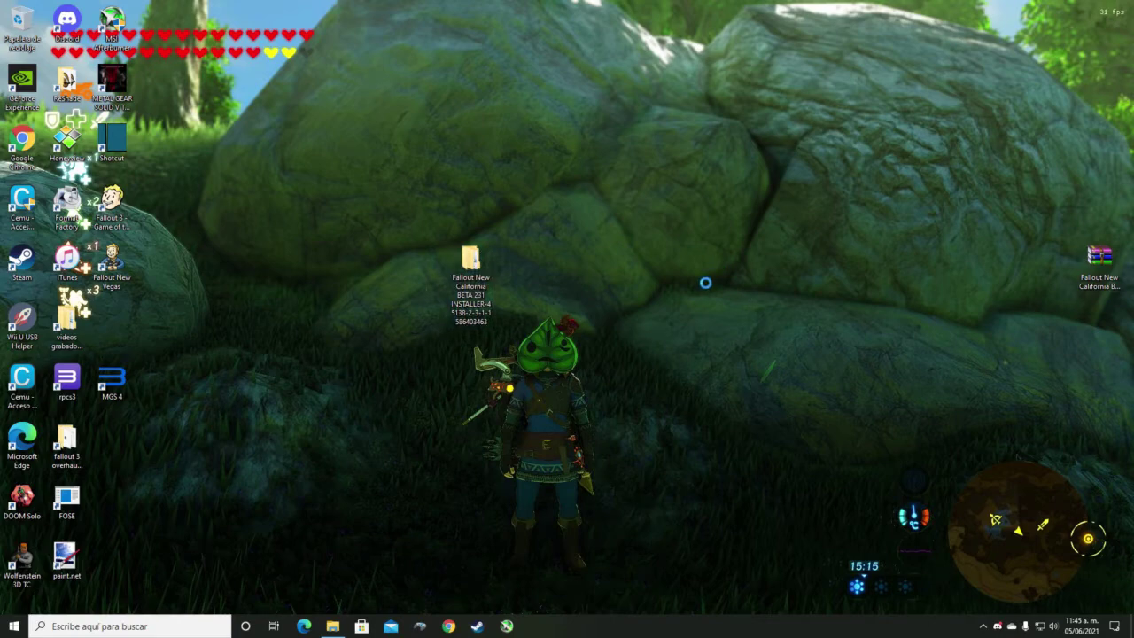
# - Create a new folder on the desktop named "new california"
pyautogui.rightClick(714, 257)
pyautogui.click(660, 262)
pyautogui.rightClick(655, 255)
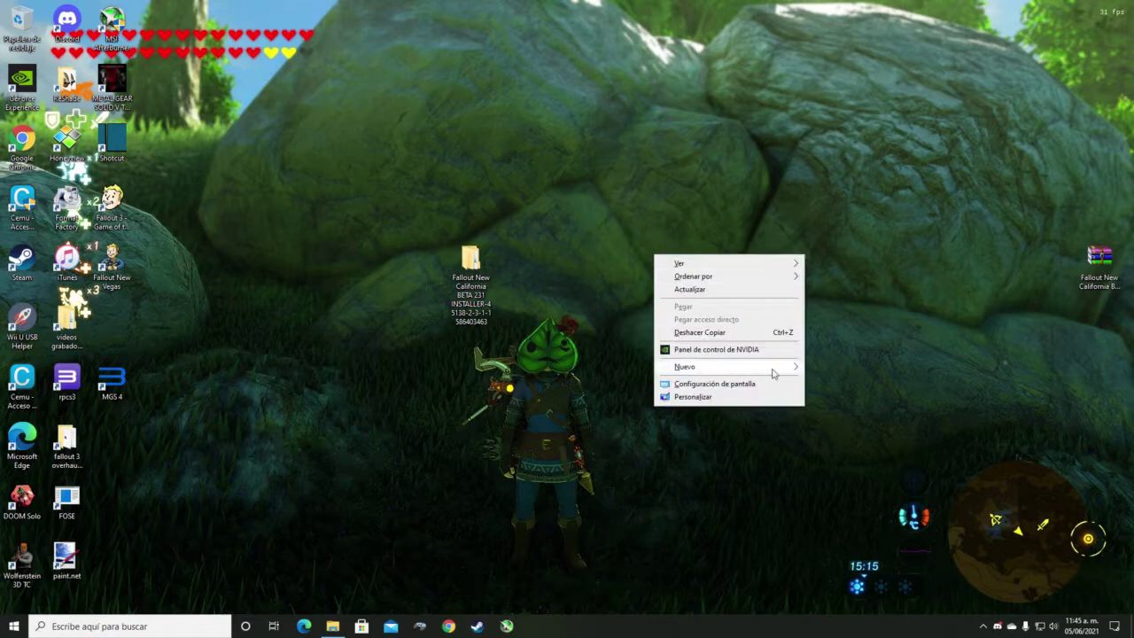
pyautogui.moveTo(772, 374)
pyautogui.click(827, 371)
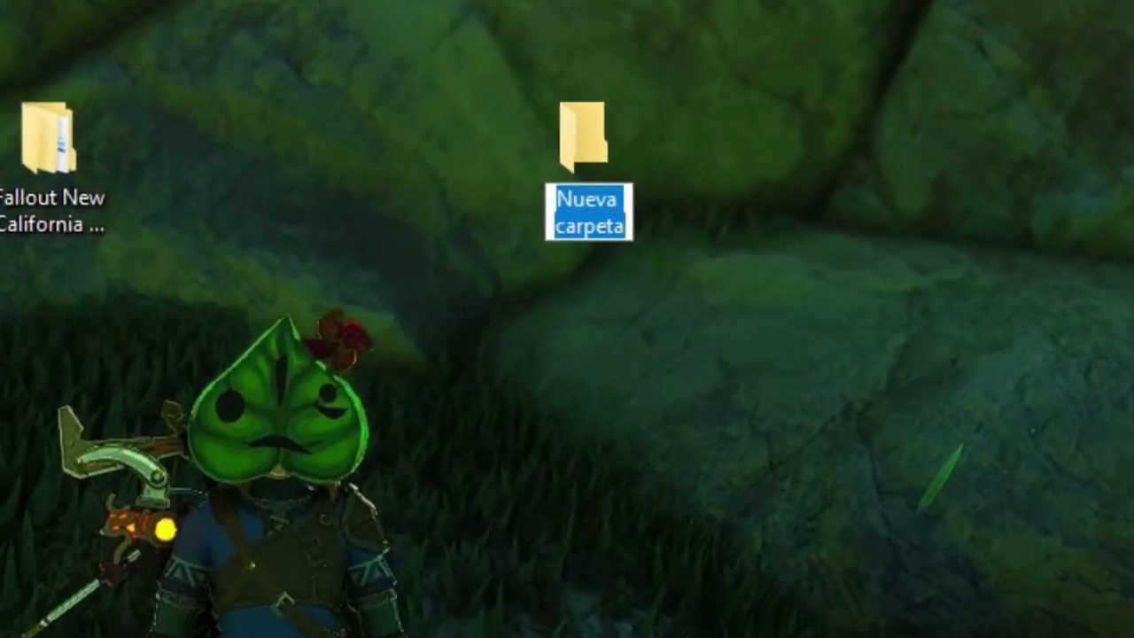
pyautogui.write('n')
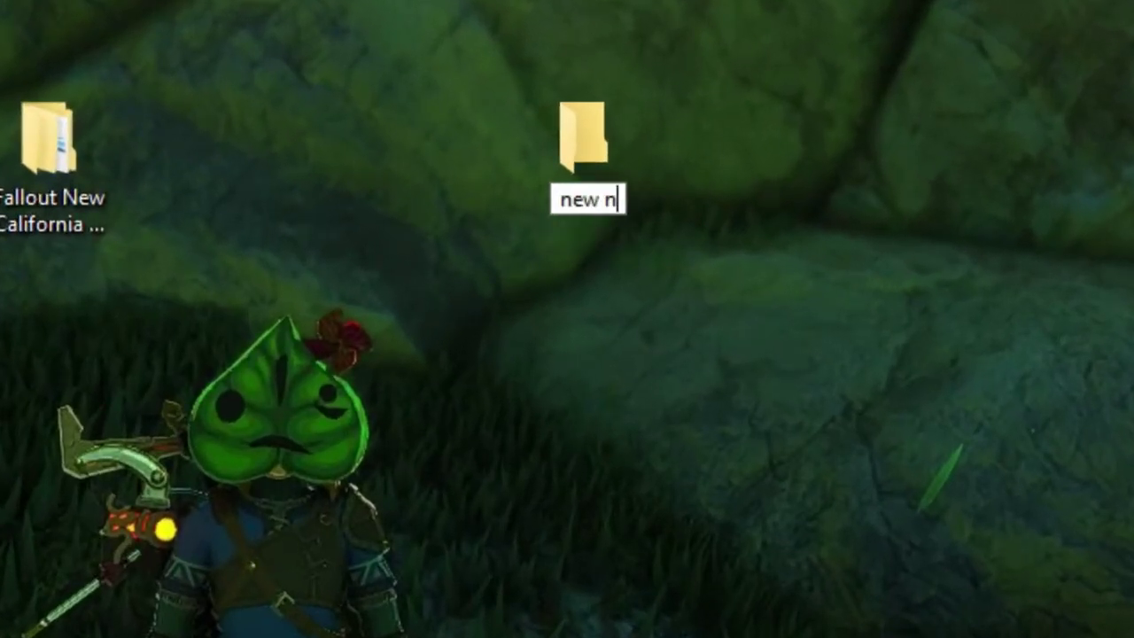
pyautogui.press('BackSpace')
pyautogui.write('california')
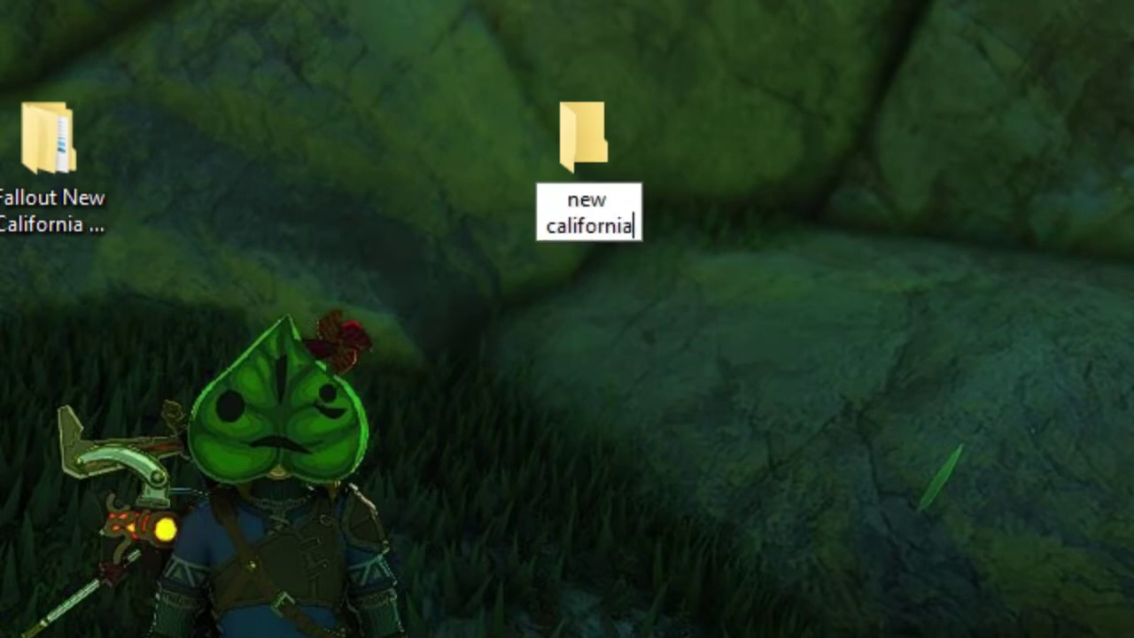
pyautogui.press('Return')
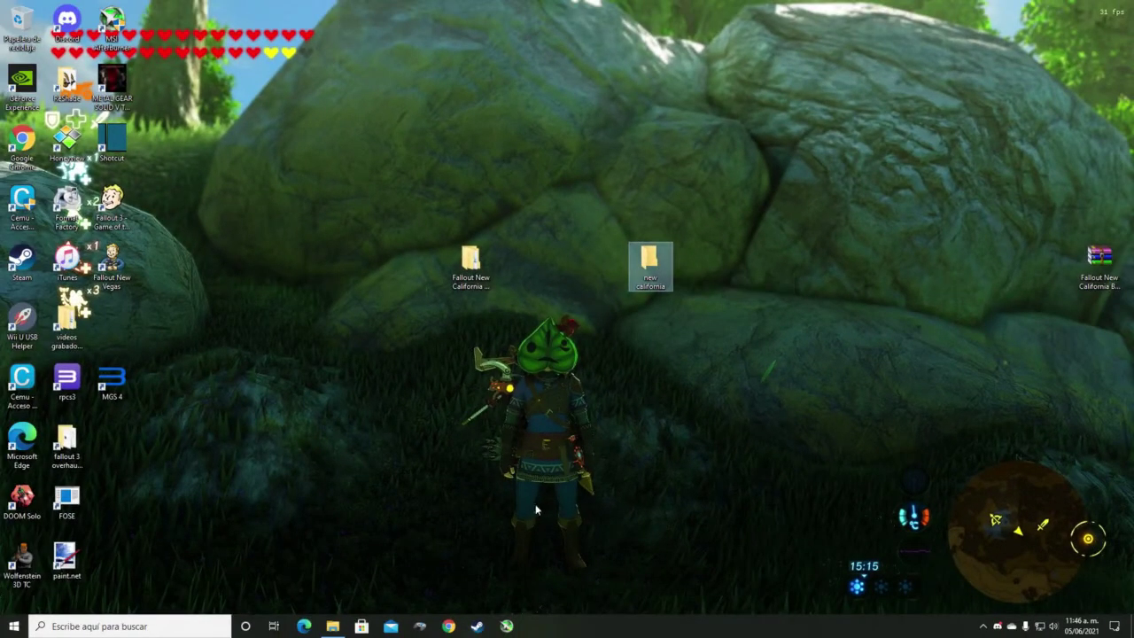
# - Switch to Steam and open the local files folder of Fallout: New Vegas from the library
pyautogui.click(477, 625)
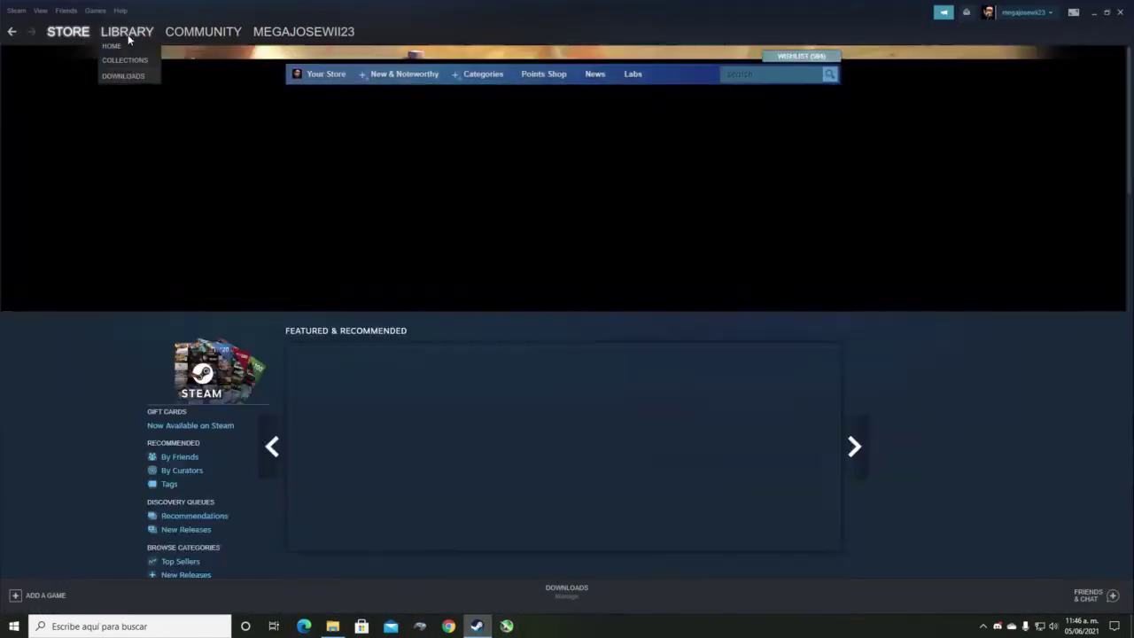
pyautogui.click(127, 32)
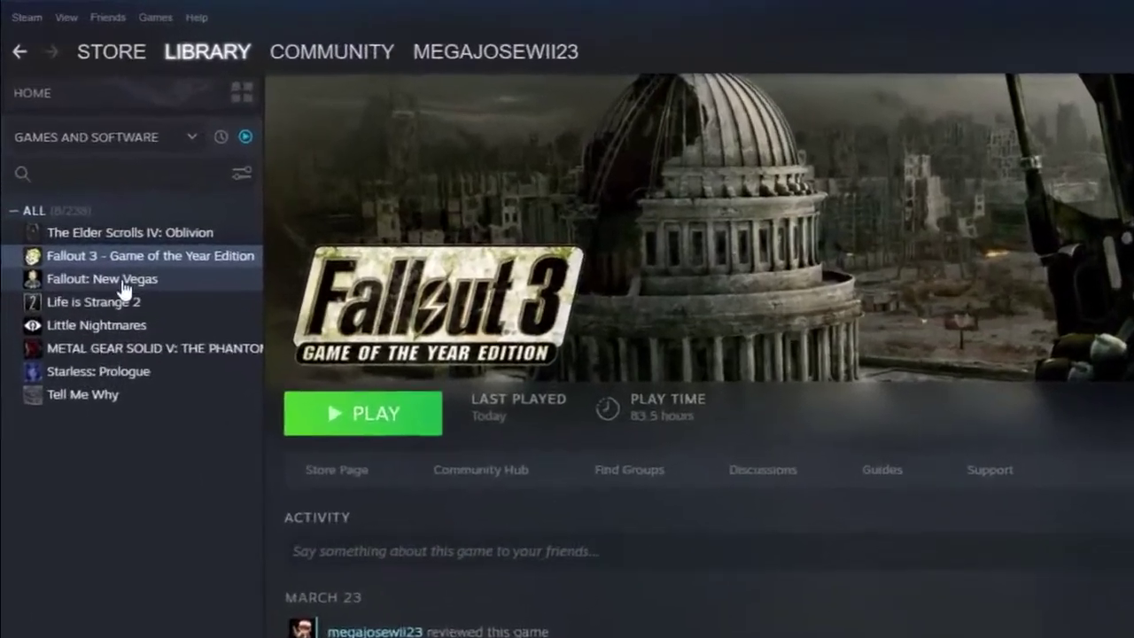
pyautogui.rightClick(71, 171)
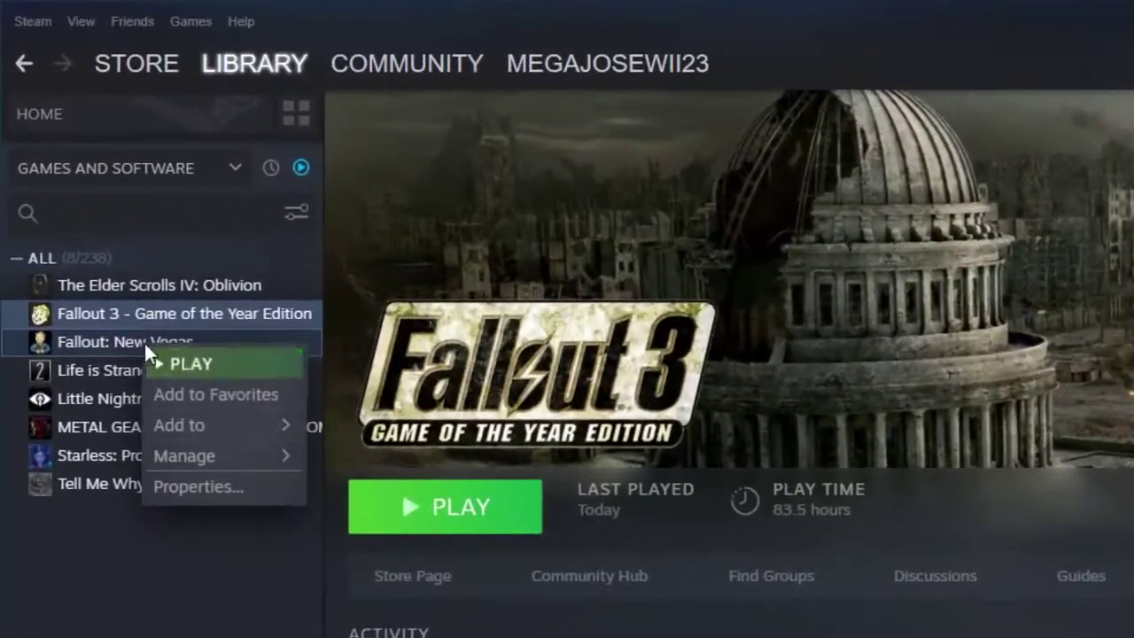
pyautogui.moveTo(123, 228)
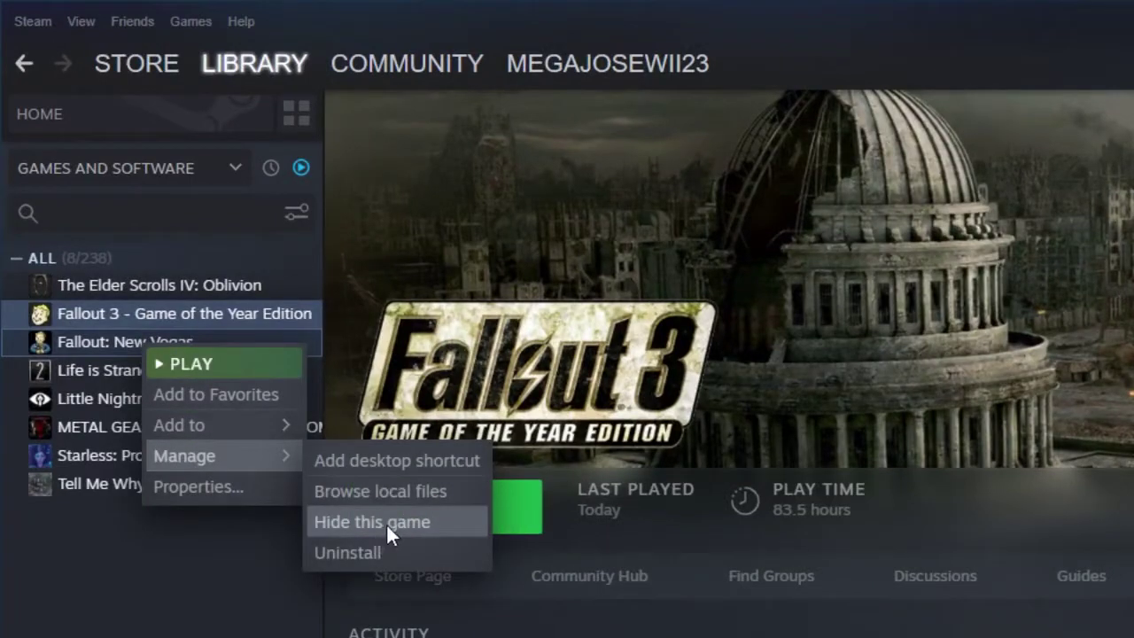
pyautogui.click(410, 492)
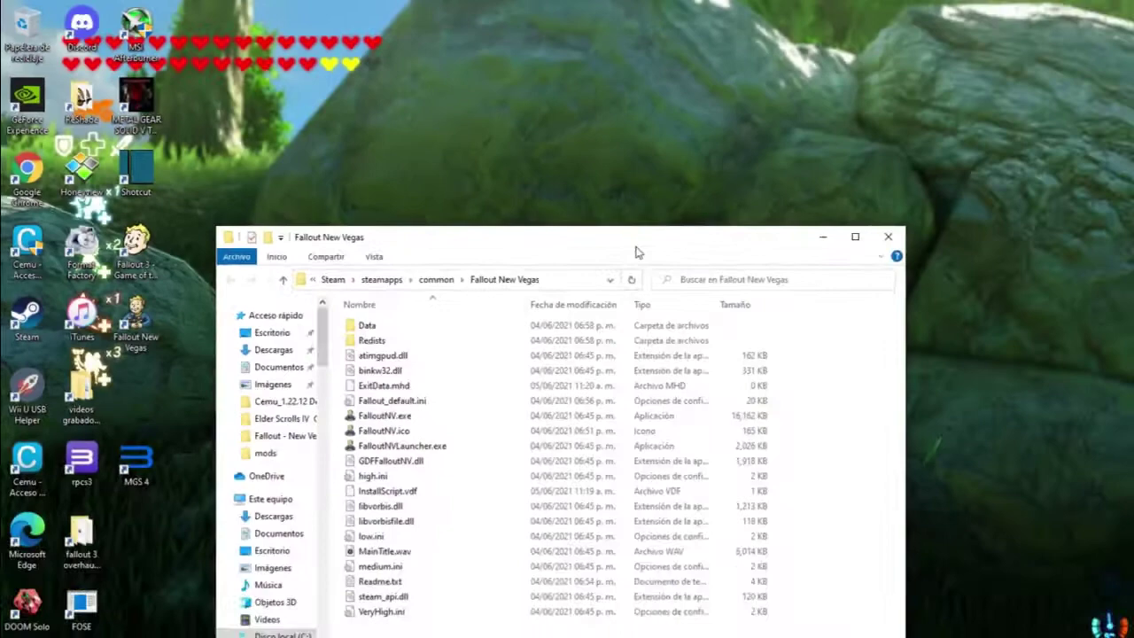
# - Copy FalloutNV.exe from the Fallout New Vegas game folder into the new california folder, and minimize the game folder window
pyautogui.moveTo(635, 248); pyautogui.dragTo(387, 126)
pyautogui.doubleClick(650, 259)
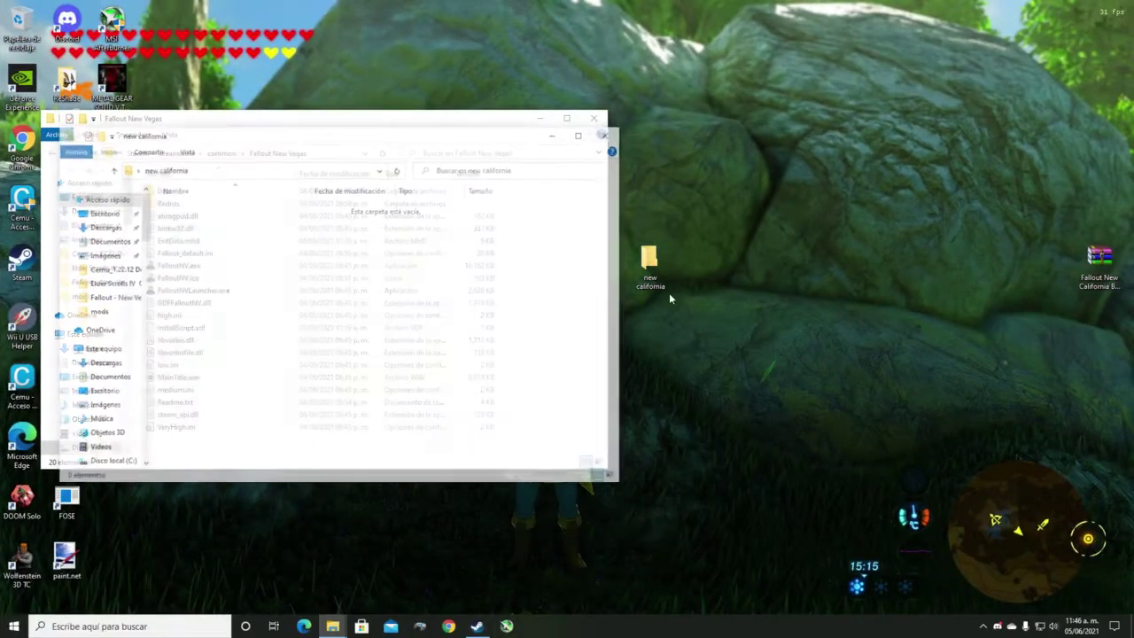
pyautogui.moveTo(314, 144); pyautogui.dragTo(810, 133)
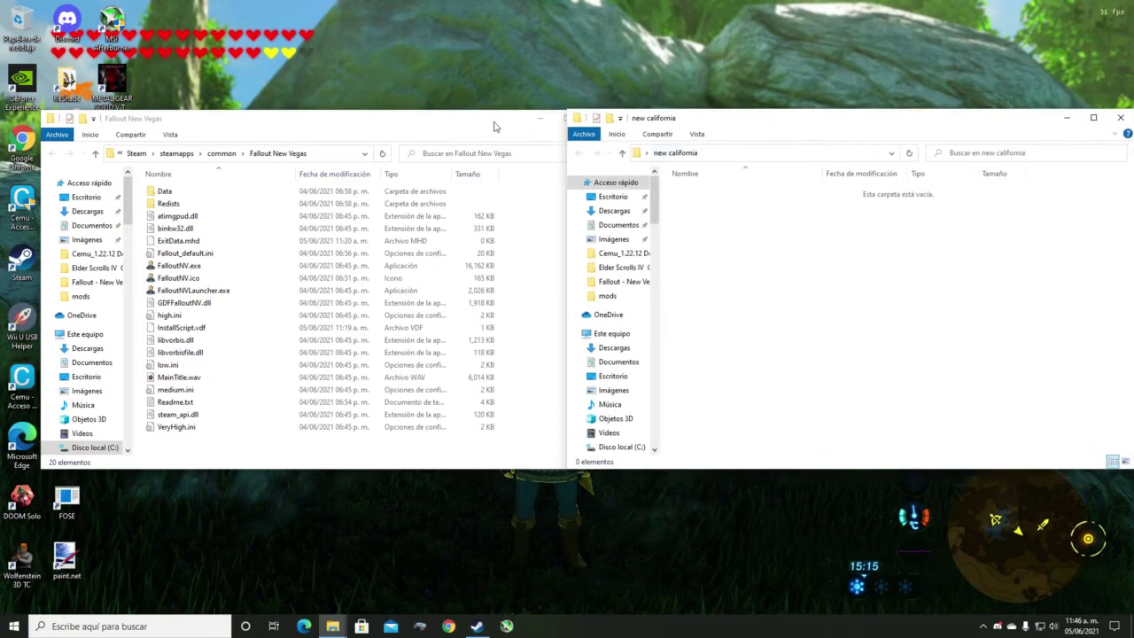
pyautogui.moveTo(493, 127); pyautogui.dragTo(473, 121)
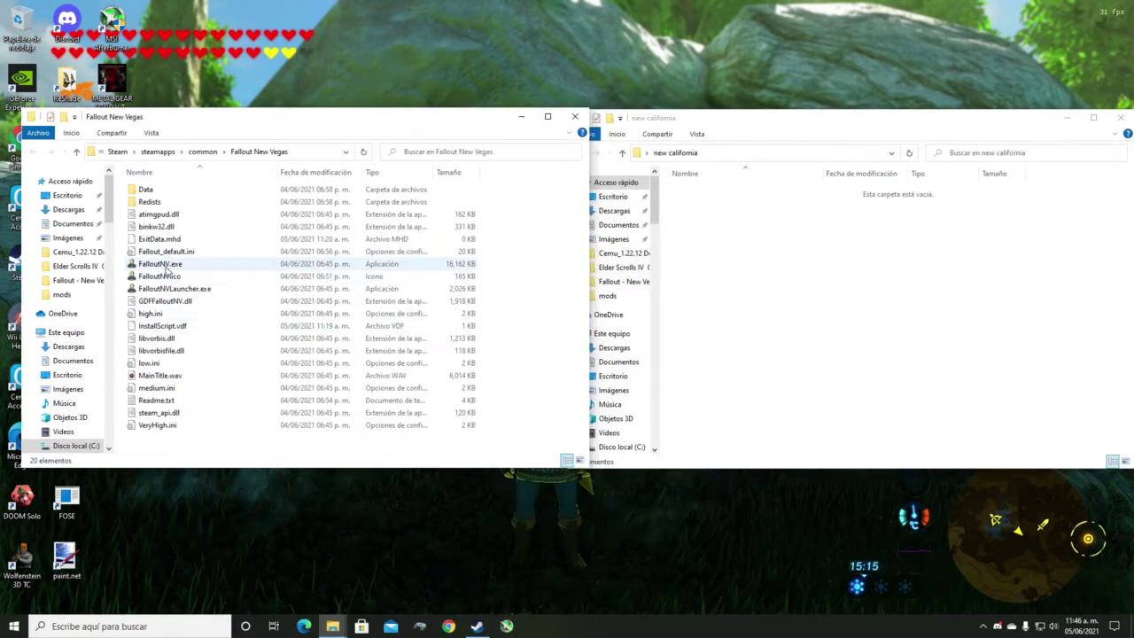
pyautogui.click(165, 266)
pyautogui.moveTo(175, 272); pyautogui.dragTo(857, 338)
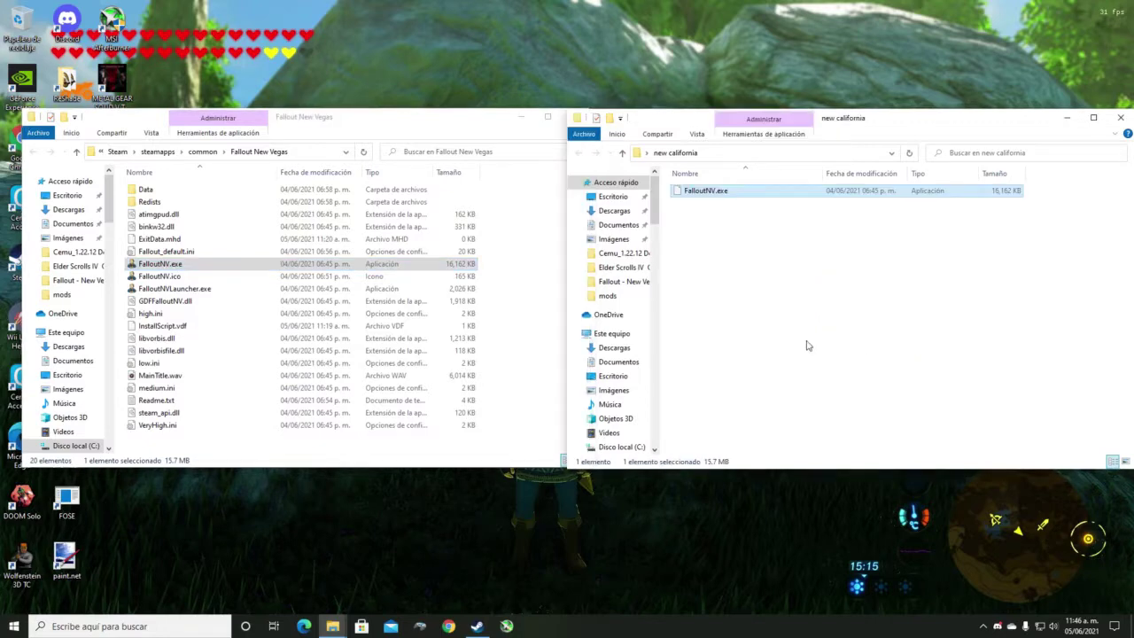
pyautogui.click(521, 117)
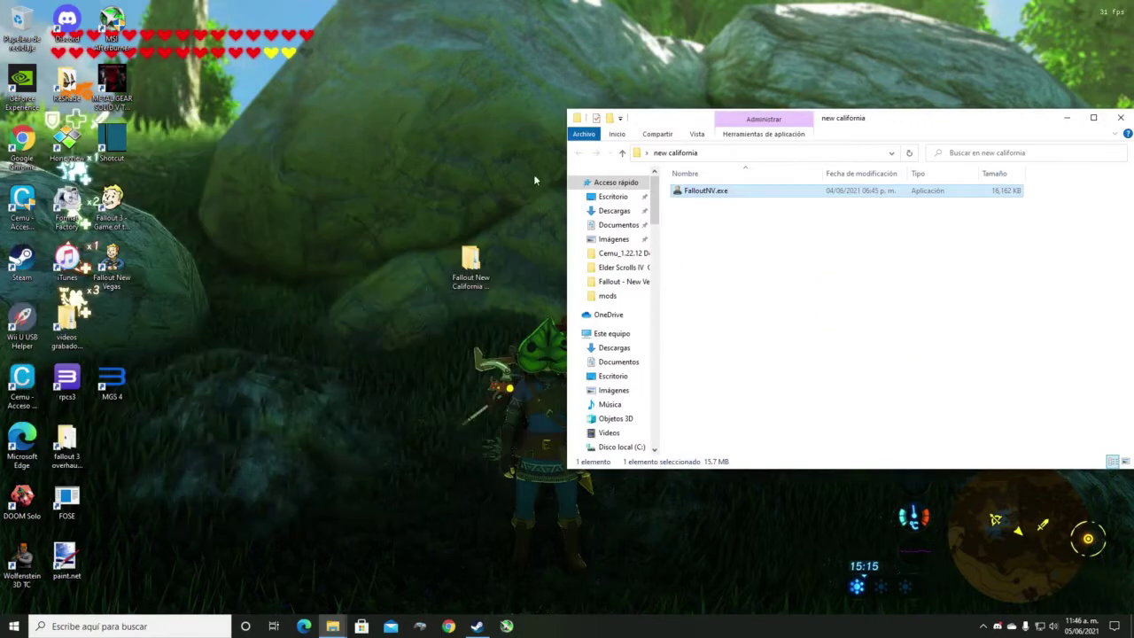
# - Open the FalloutNewCaliforniaBETA231FullInstaller folder inside the extracted desktop folder, and widen the name column to show full file names
pyautogui.doubleClick(470, 270)
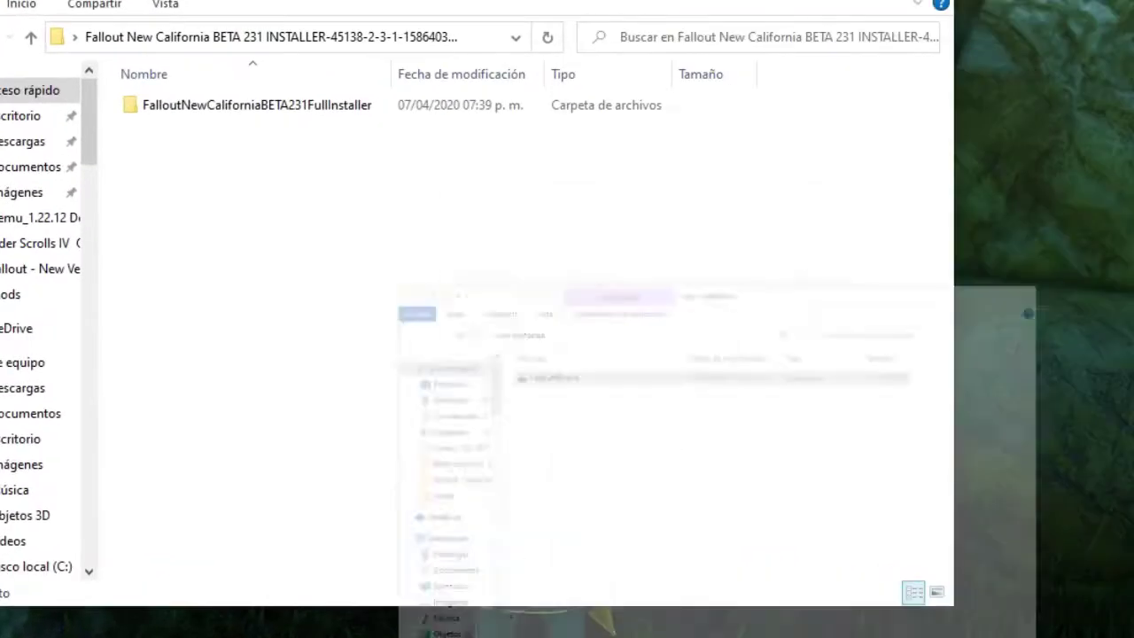
pyautogui.doubleClick(235, 111)
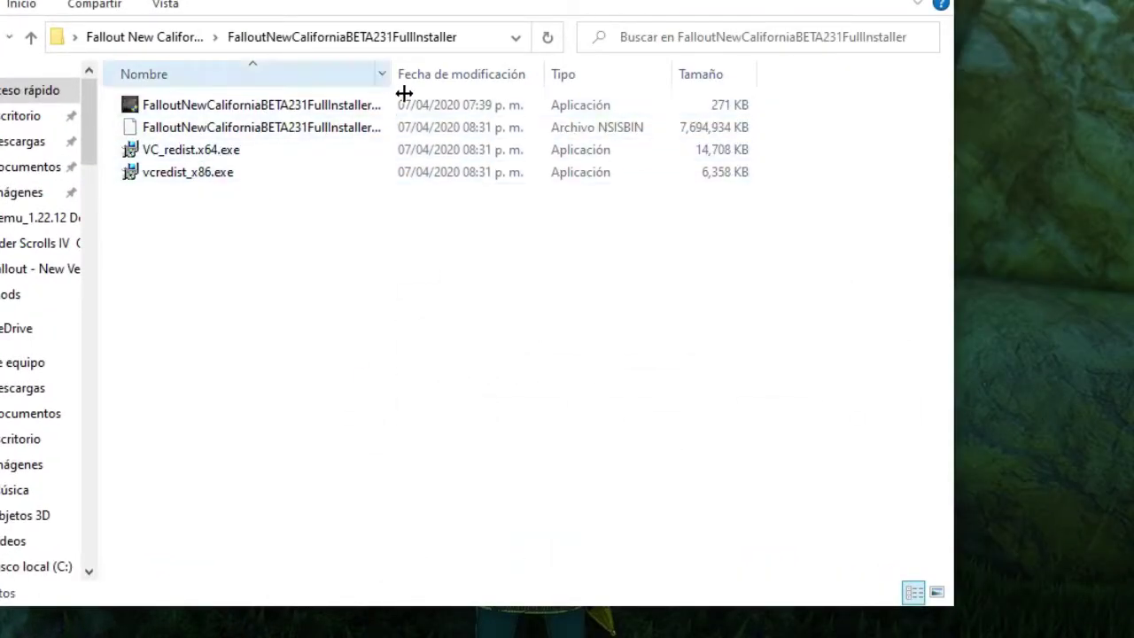
pyautogui.moveTo(399, 94); pyautogui.dragTo(462, 107)
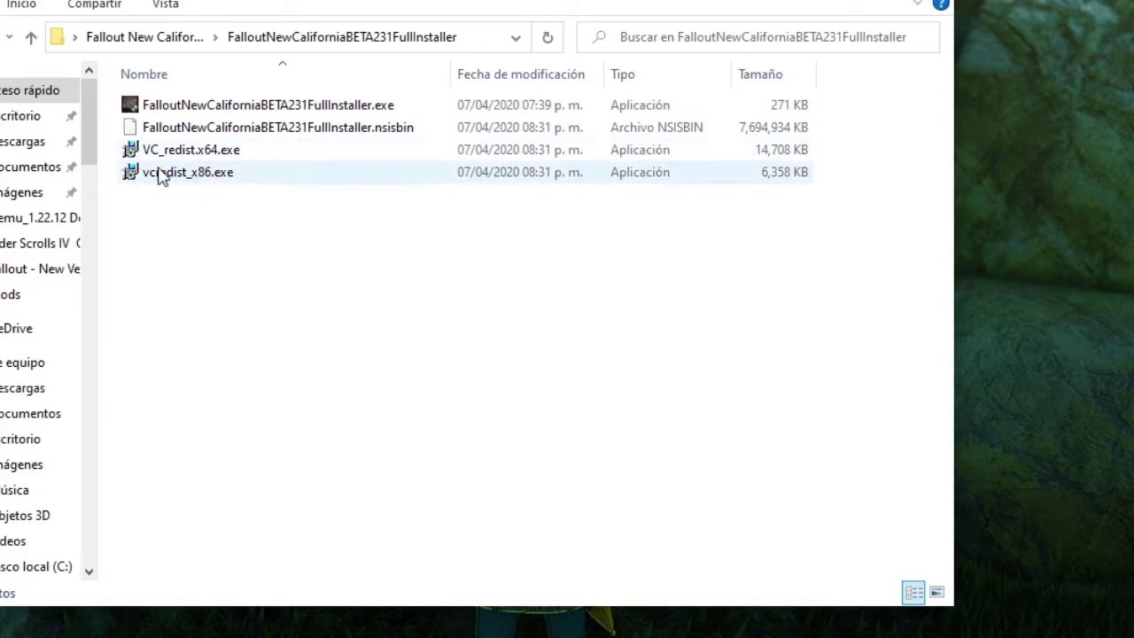
# - Run FalloutNewCaliforniaBETA231FullInstaller.exe, allowing it through the SmartScreen block
pyautogui.doubleClick(186, 108)
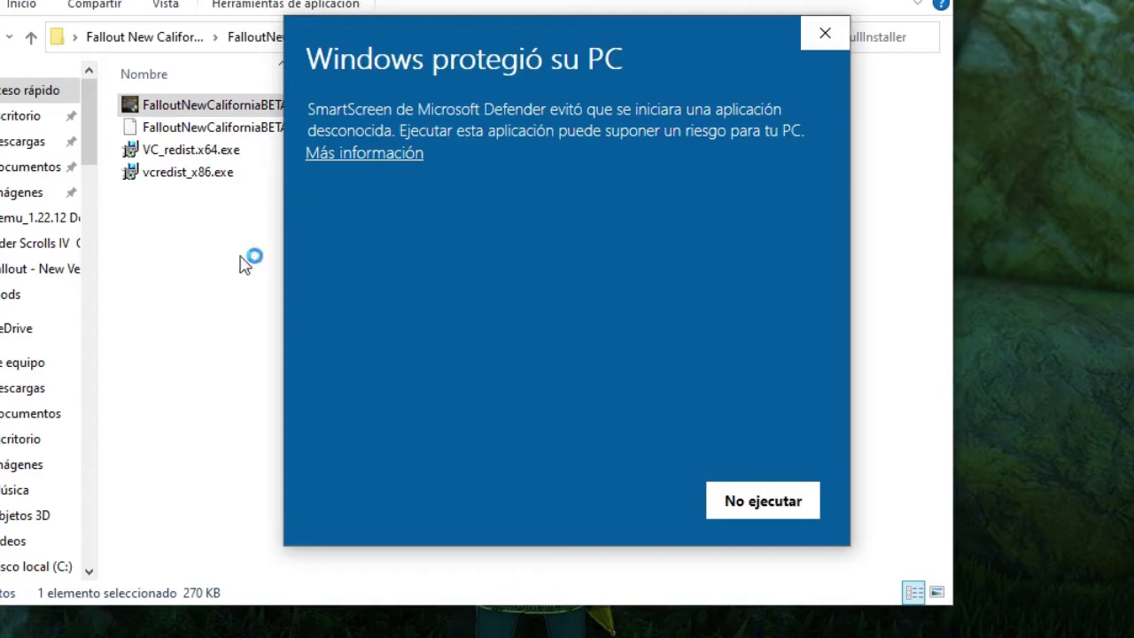
pyautogui.click(326, 154)
pyautogui.click(586, 511)
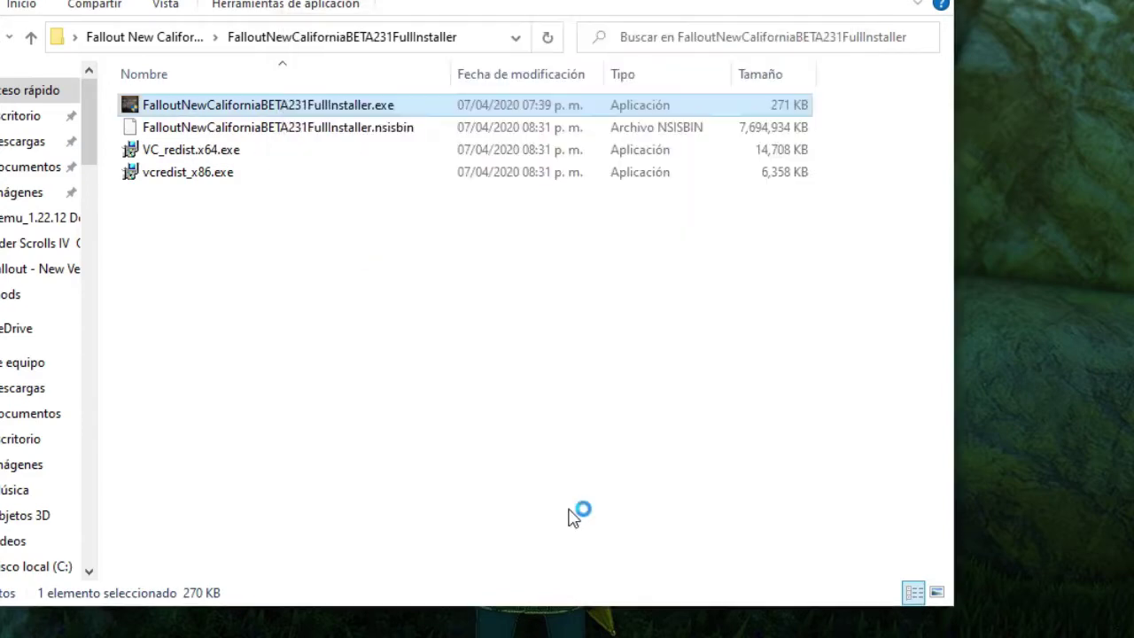
pyautogui.click(454, 458)
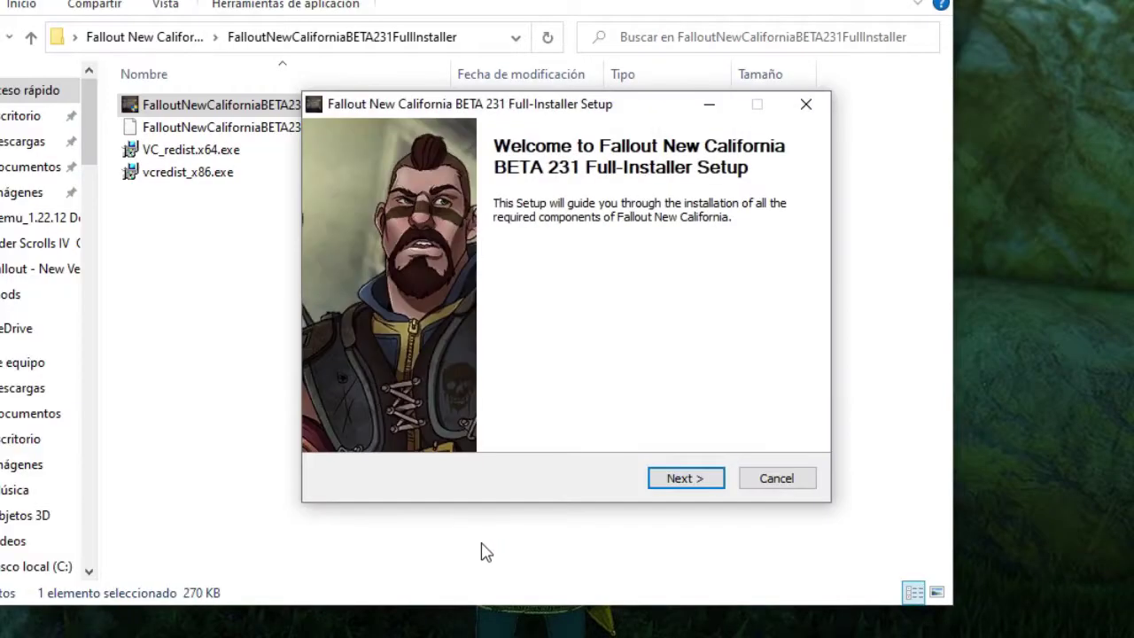
# - Set the mod's destination to the new california folder on the desktop, keeping all components, and start the installation
pyautogui.click(688, 478)
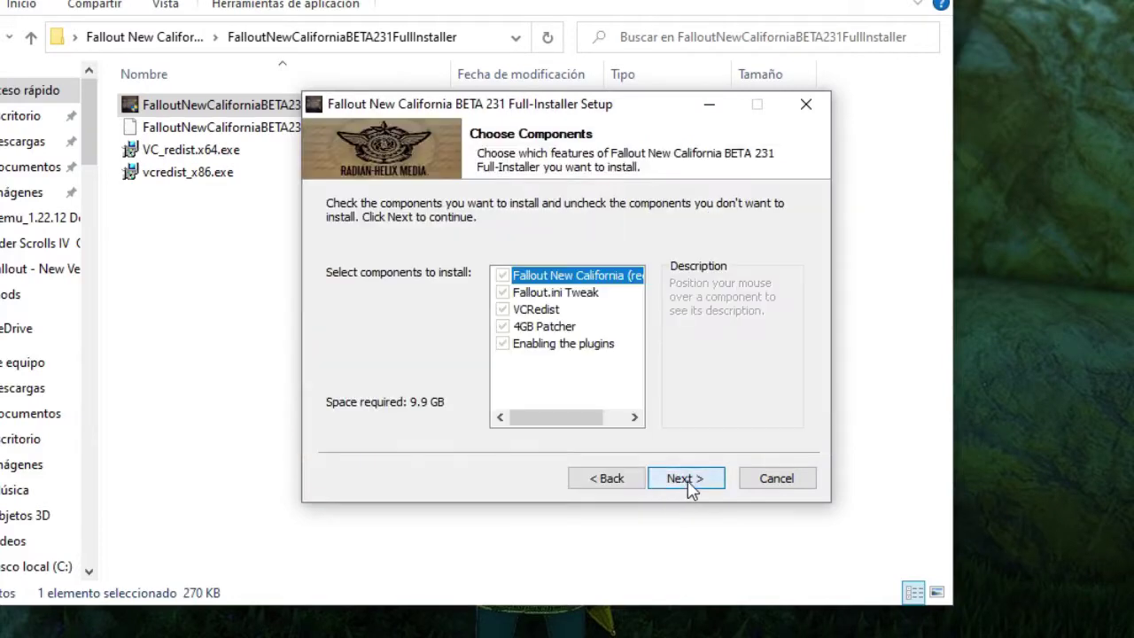
pyautogui.click(691, 480)
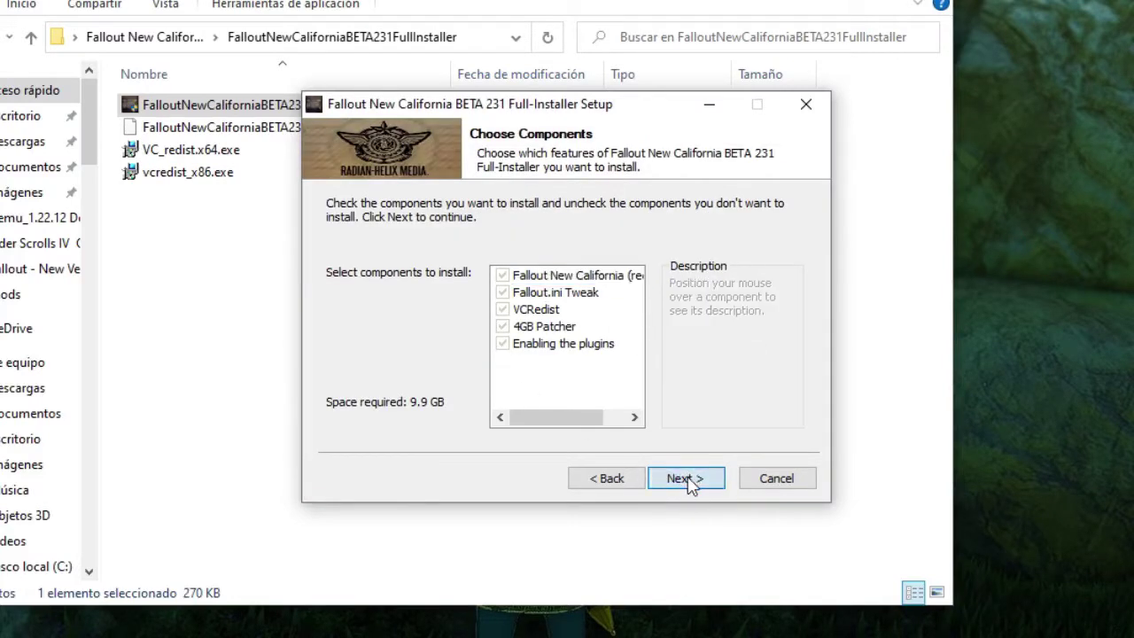
pyautogui.click(720, 354)
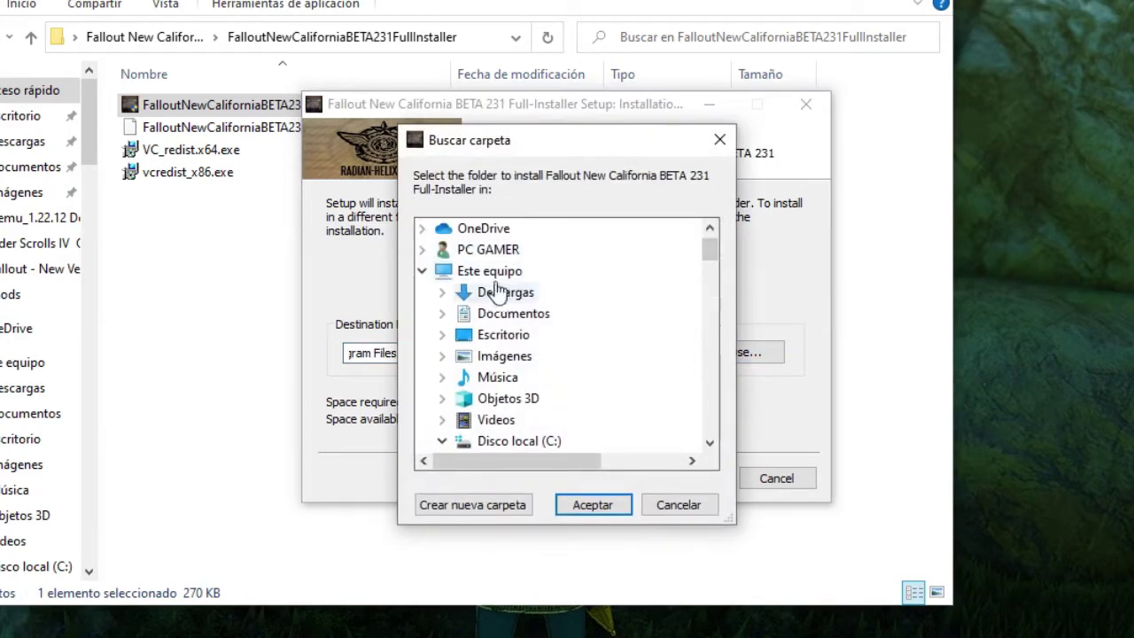
pyautogui.click(425, 272)
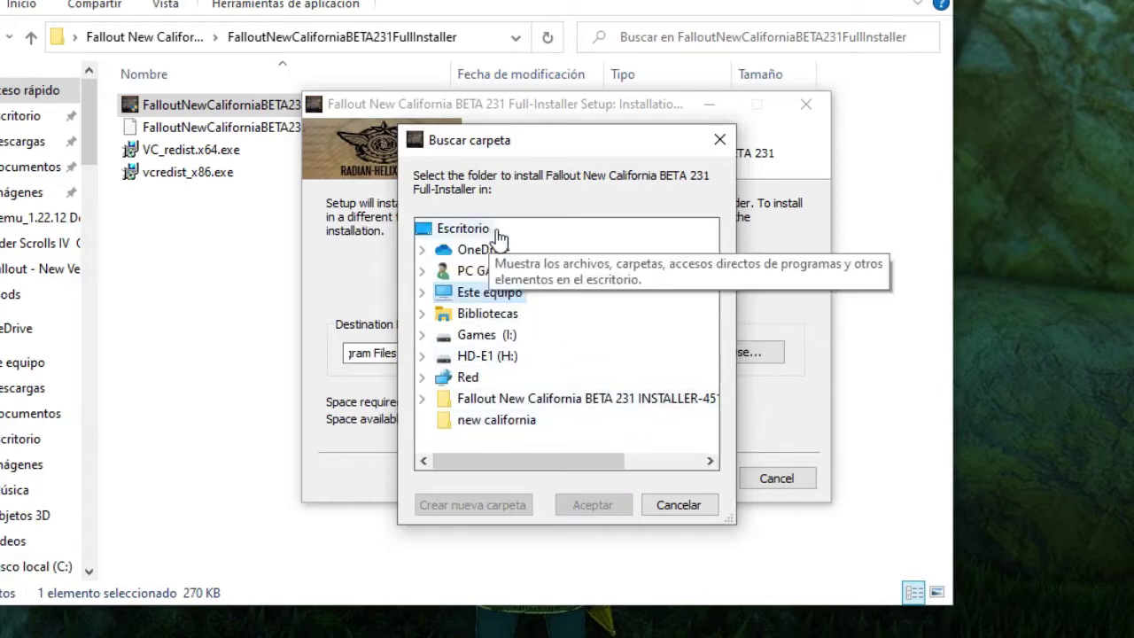
pyautogui.click(493, 430)
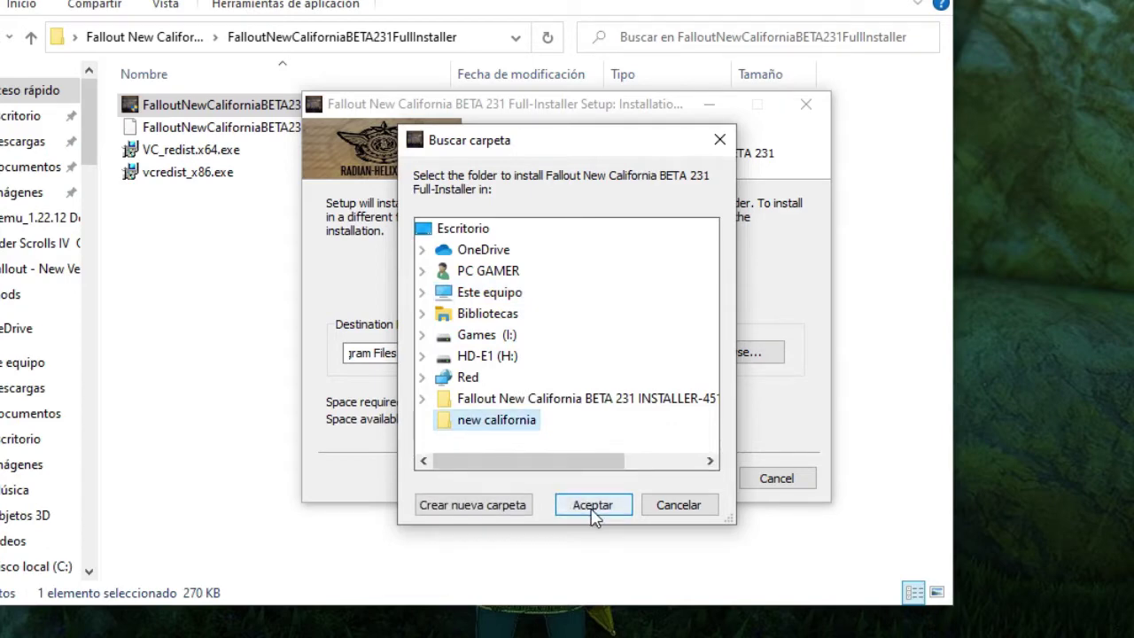
pyautogui.click(590, 504)
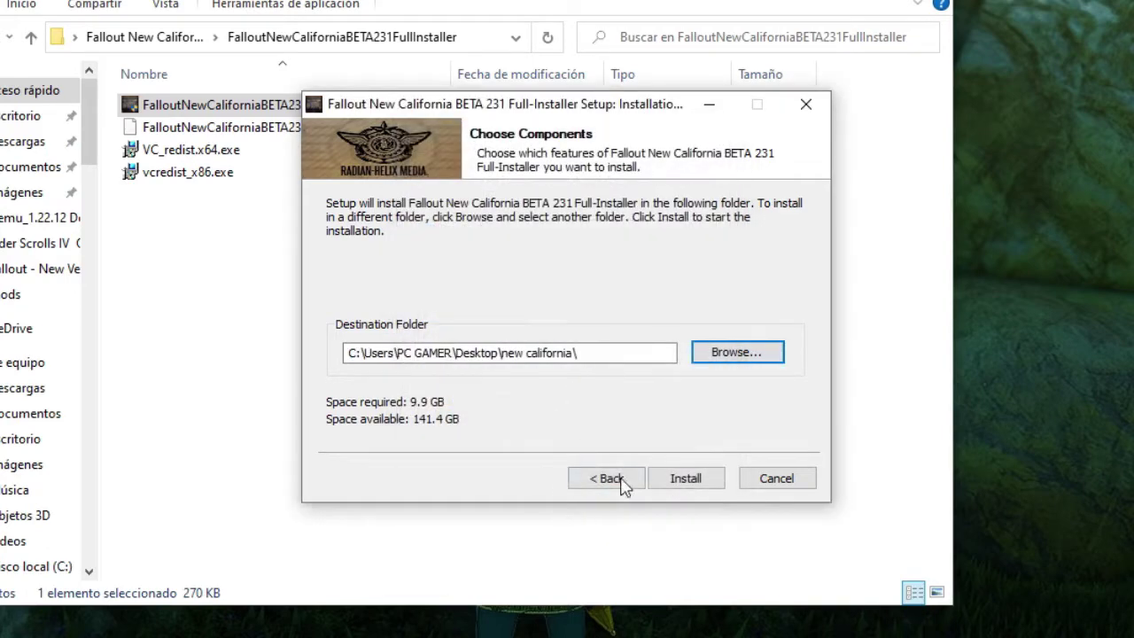
pyautogui.click(683, 480)
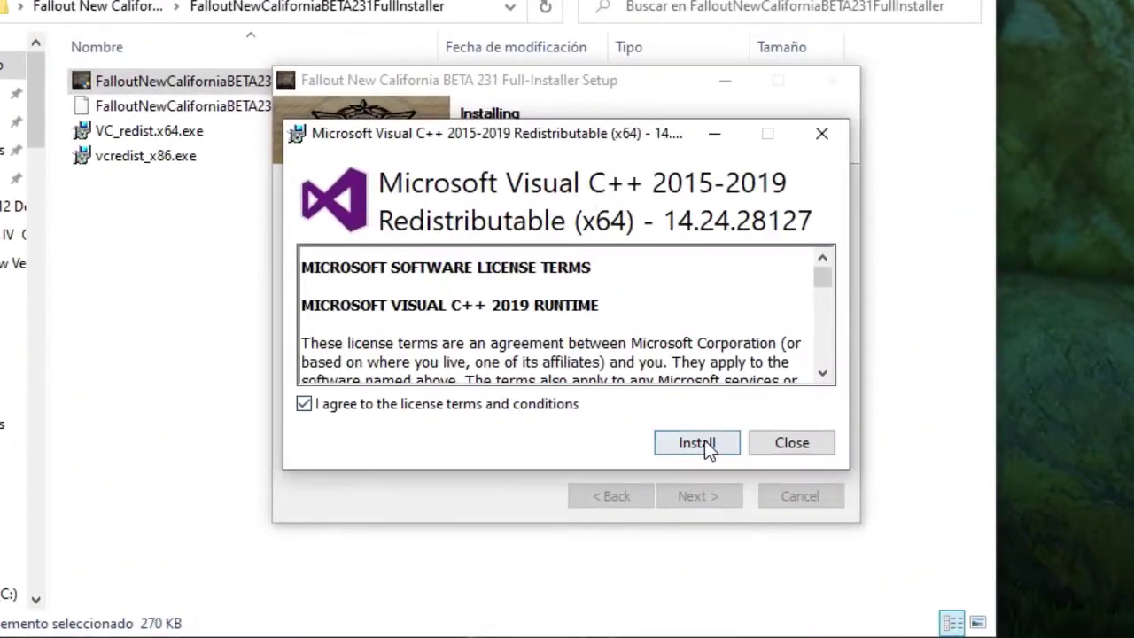
# - Try to install the Visual C++ 2015-2019 Redistributable (x64), and install the Visual C++ 2013 Redistributable (x86), accepting its license terms
pyautogui.click(693, 444)
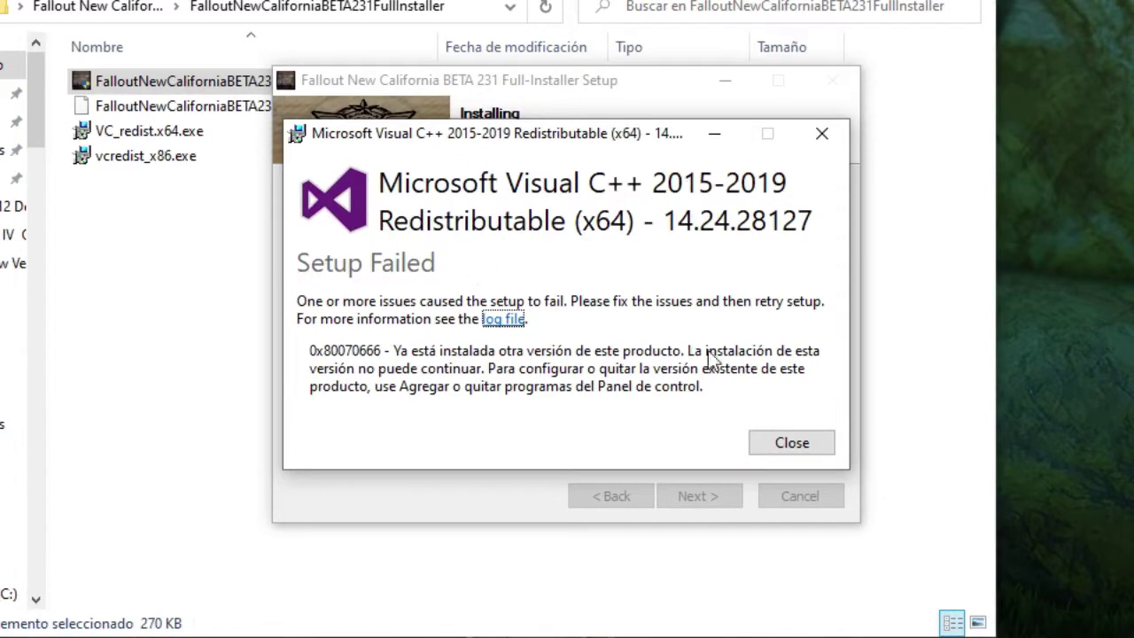
pyautogui.click(809, 450)
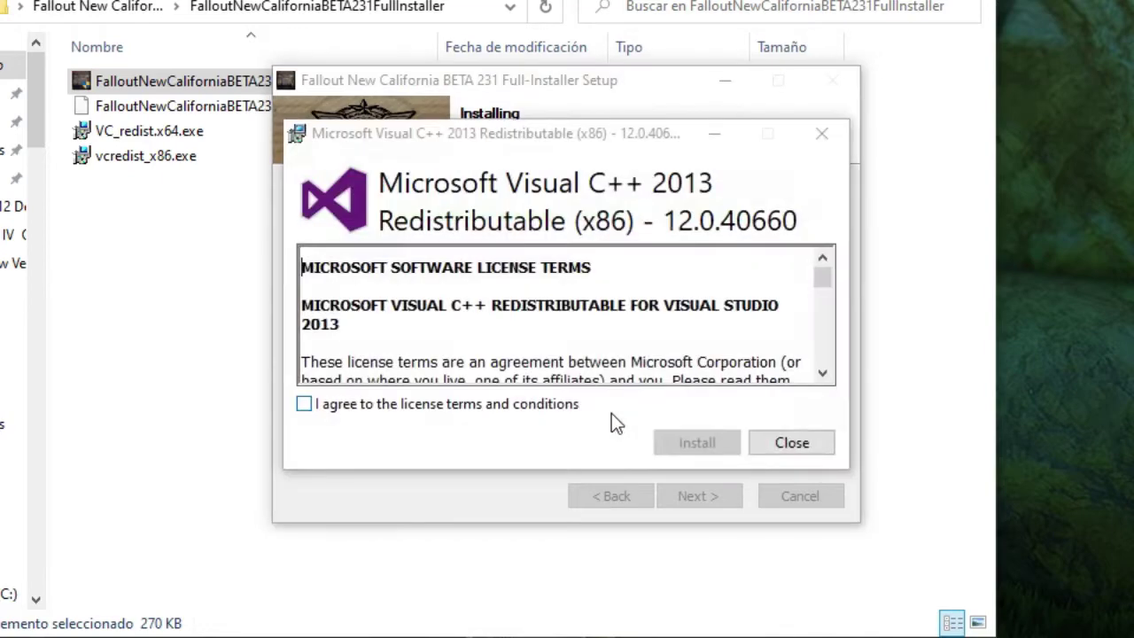
pyautogui.click(303, 403)
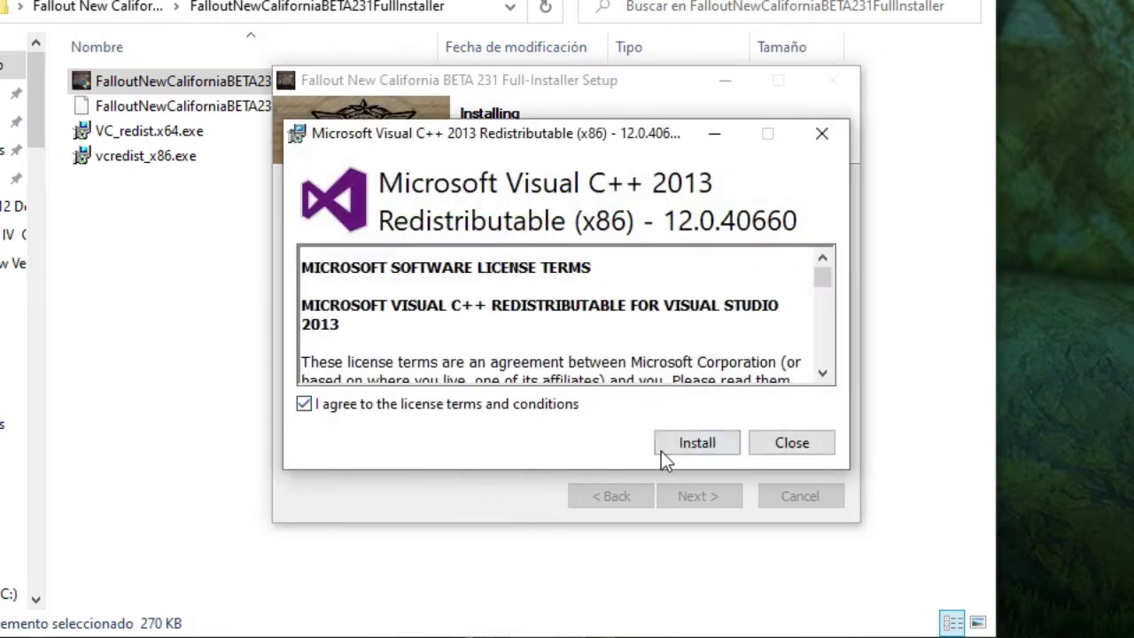
pyautogui.click(669, 443)
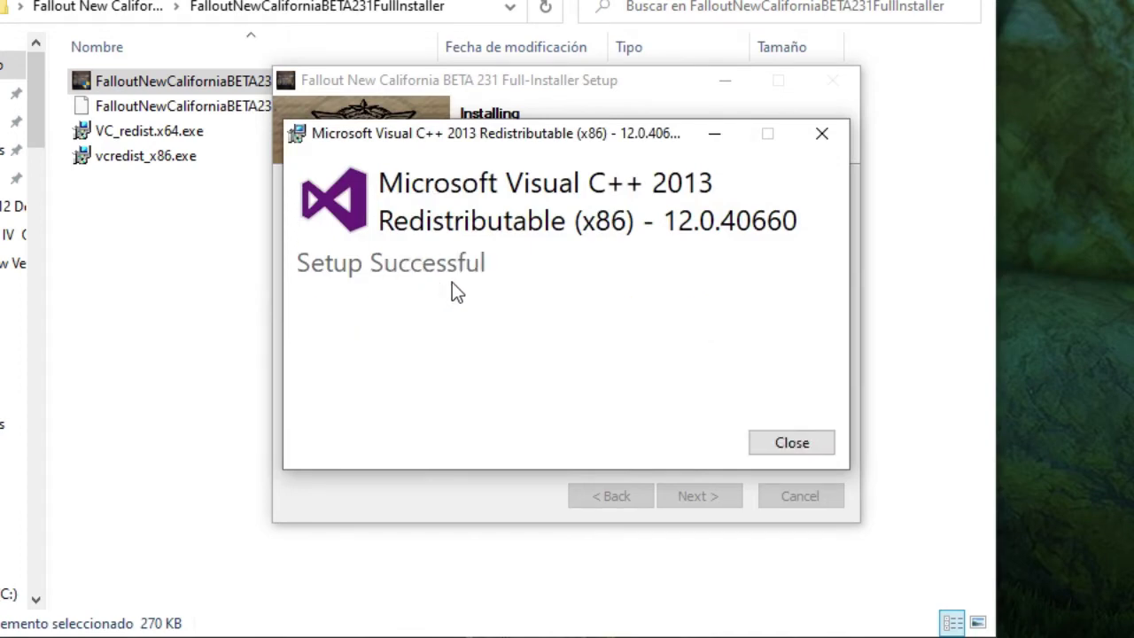
pyautogui.click(802, 443)
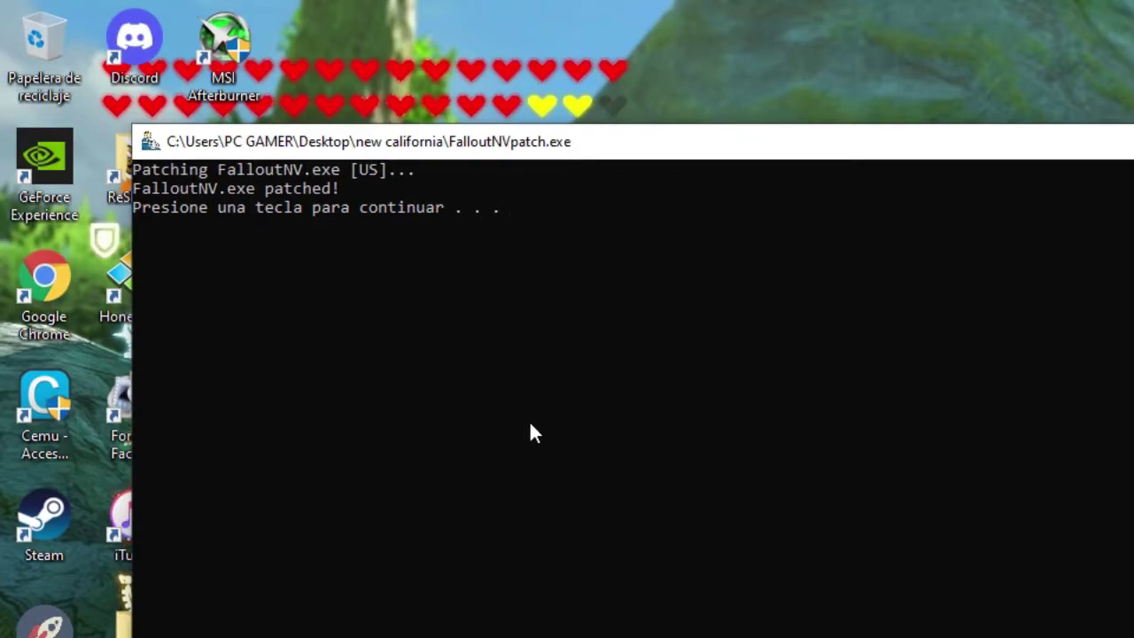
# - Dismiss the FalloutNV.exe patcher console, finish the New California setup, and close the installer folder window
pyautogui.press('Return')
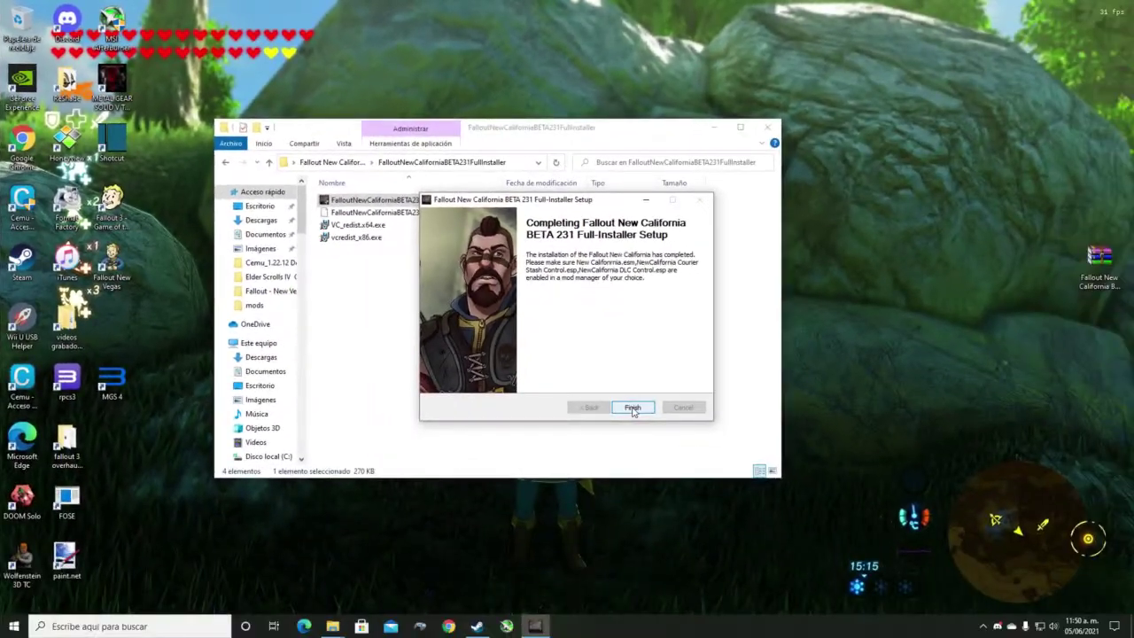
pyautogui.click(632, 407)
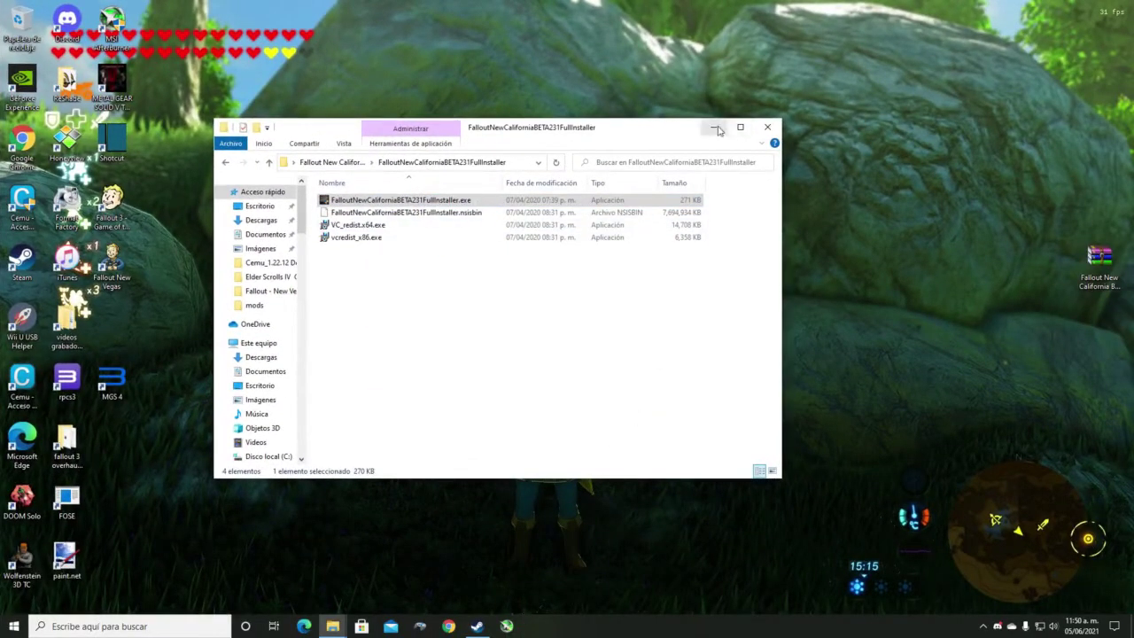
pyautogui.click(768, 130)
# - Open the new california folder on the desktop and check the contents of its Data folder
pyautogui.doubleClick(651, 266)
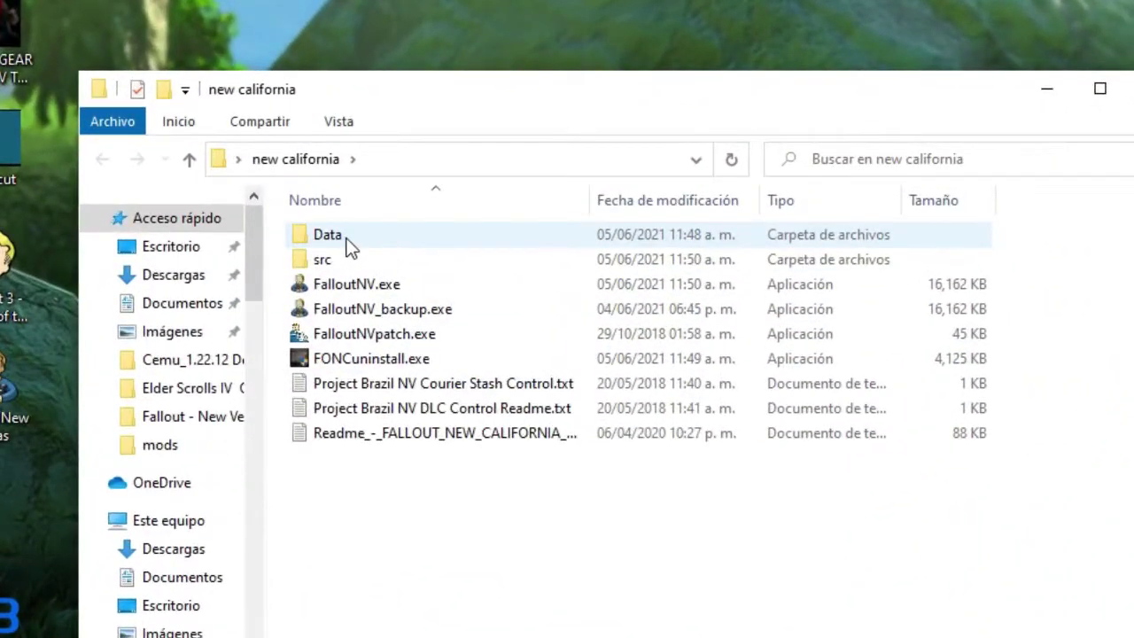
pyautogui.doubleClick(327, 235)
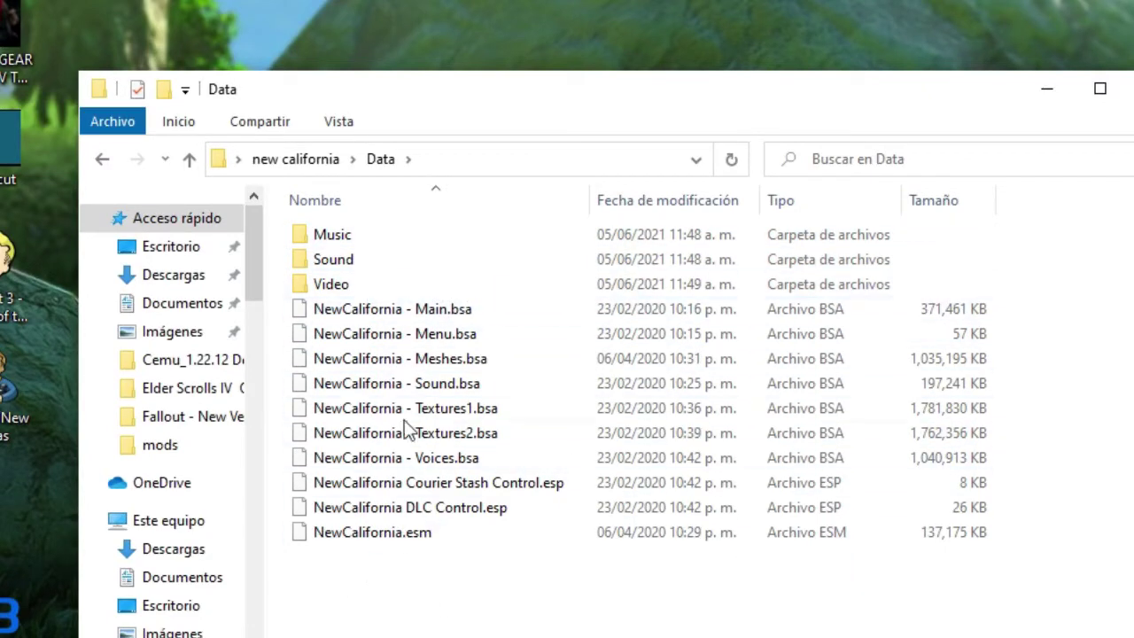
pyautogui.hotkey('alt', 'Left')
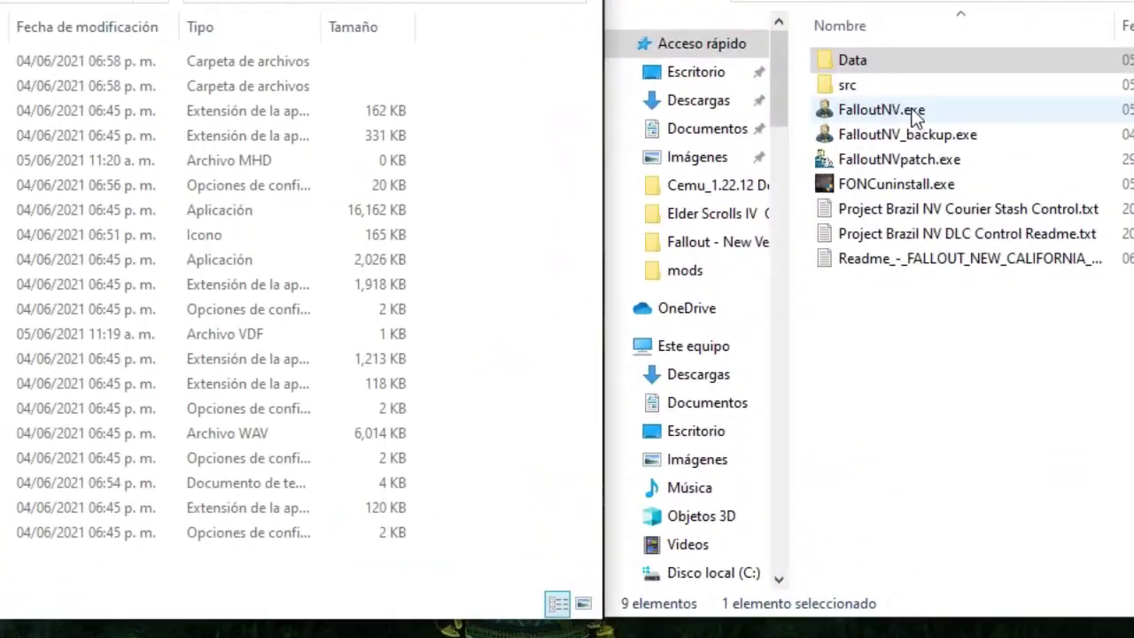
# - Copy the patched FalloutNV.exe from new california into the Fallout New Vegas game folder, replacing the existing file
pyautogui.click(913, 112)
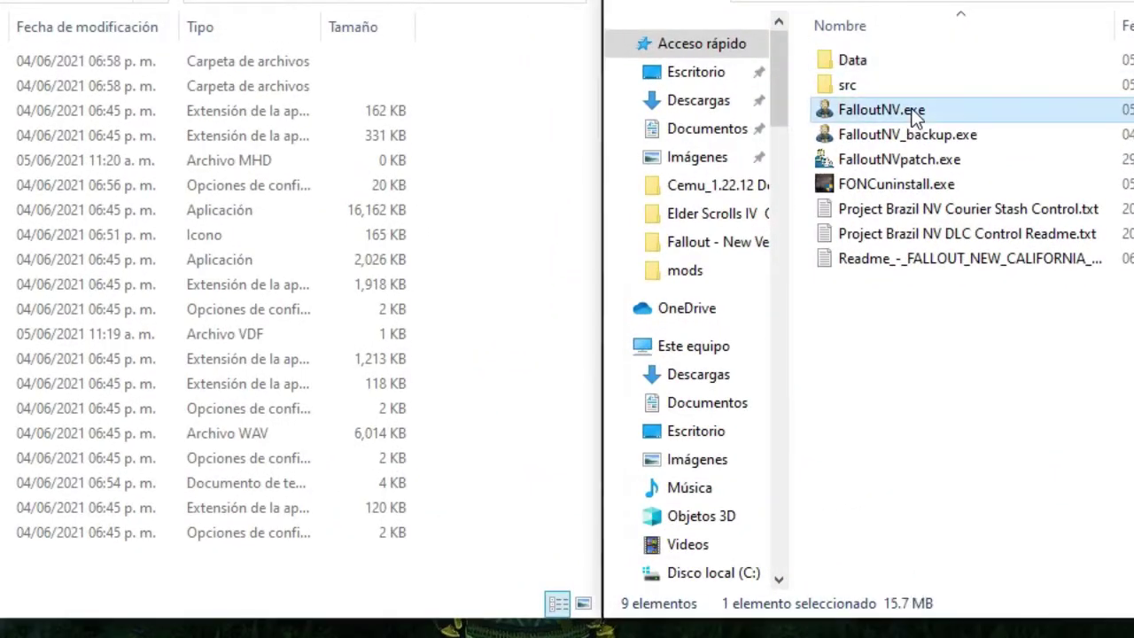
pyautogui.moveTo(914, 115); pyautogui.dragTo(523, 312)
pyautogui.press('ctrl')
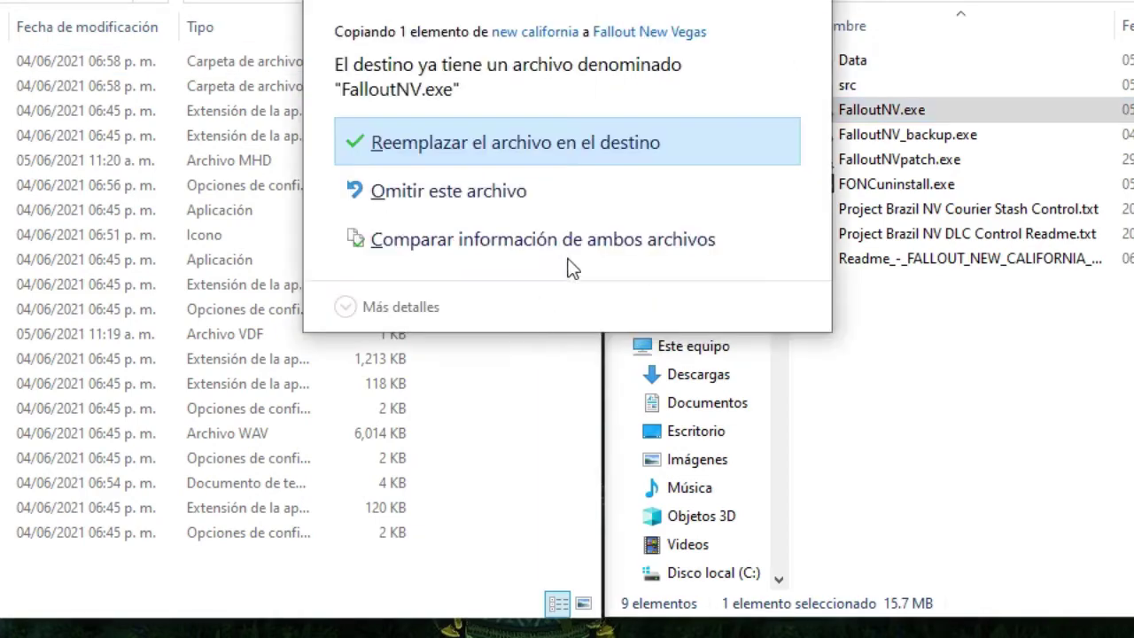
pyautogui.click(506, 143)
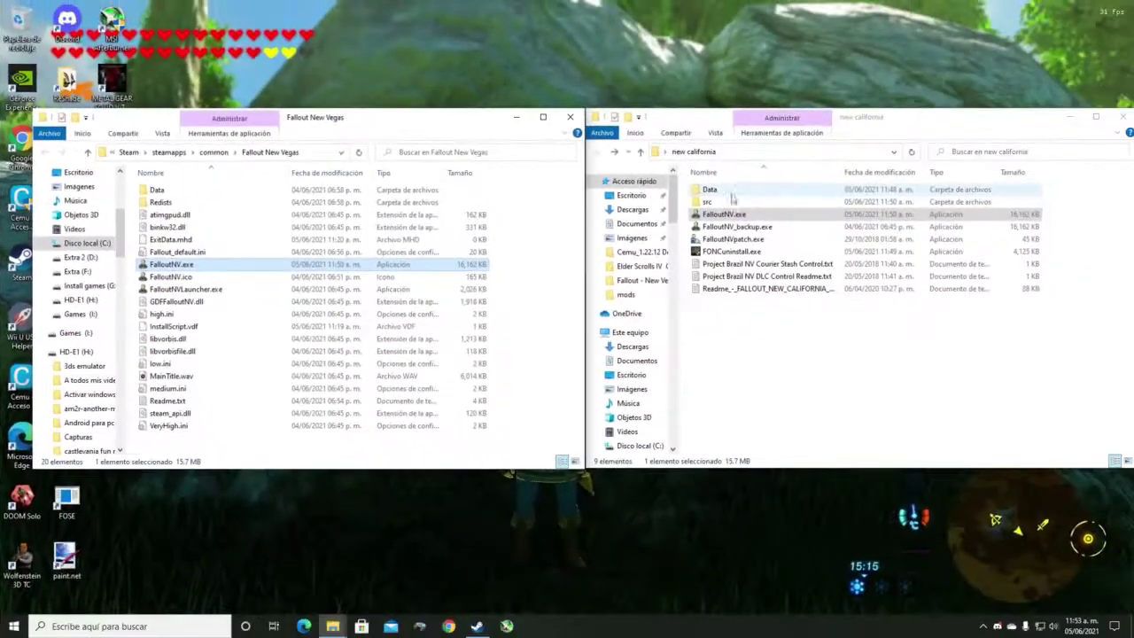
# - Compress the Data folder in new california into a RAR archive named "New Californa mod" with normal compression
pyautogui.rightClick(721, 192)
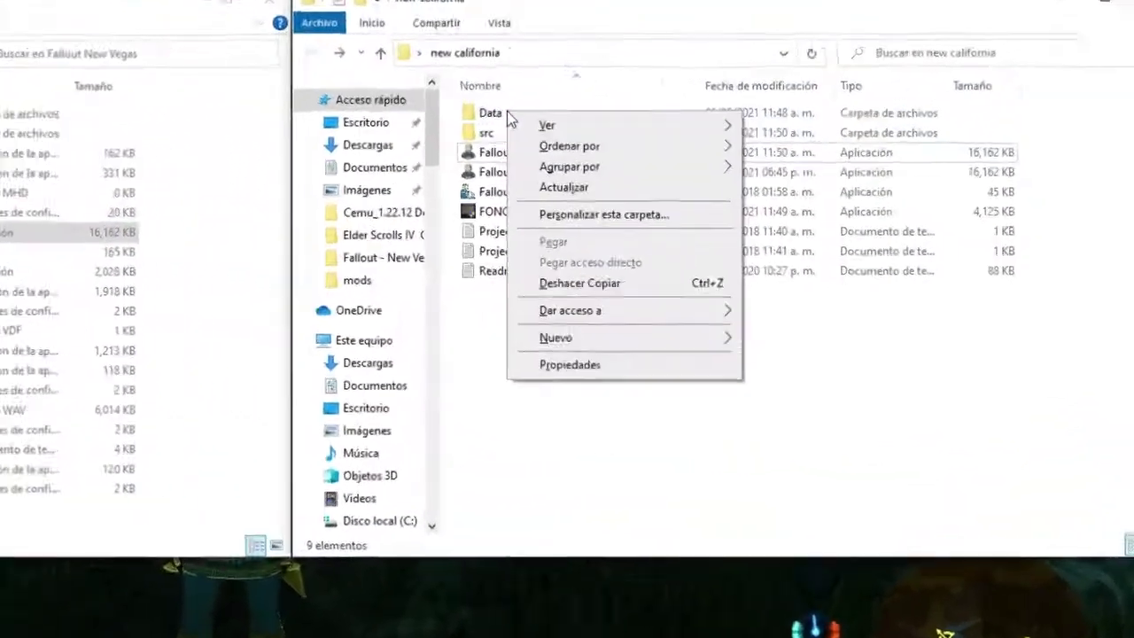
pyautogui.rightClick(709, 189)
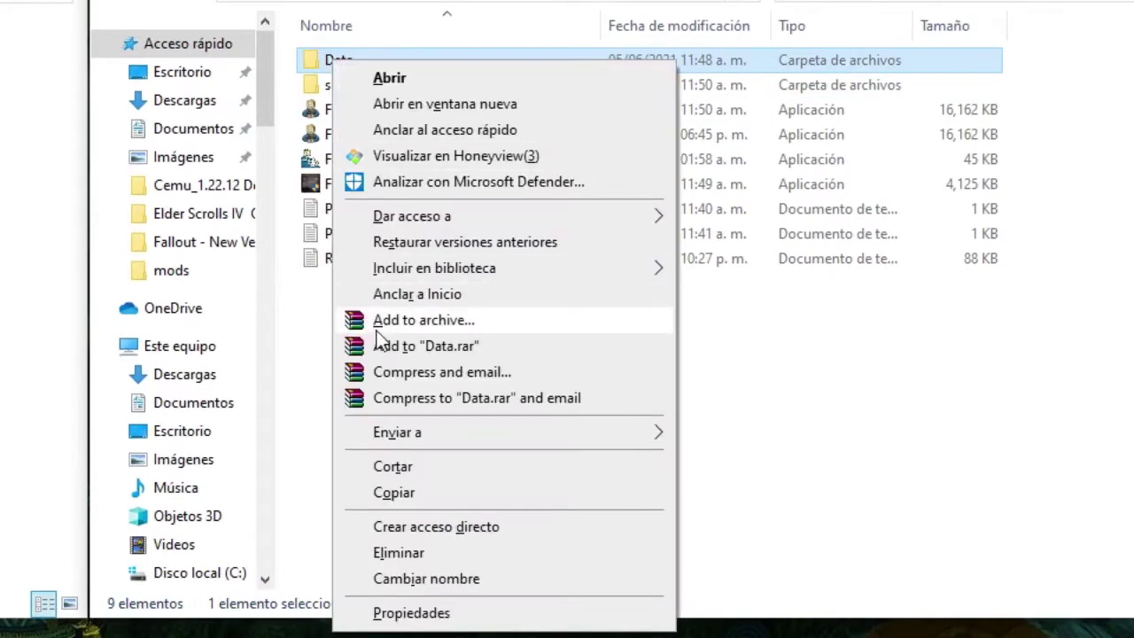
pyautogui.click(386, 325)
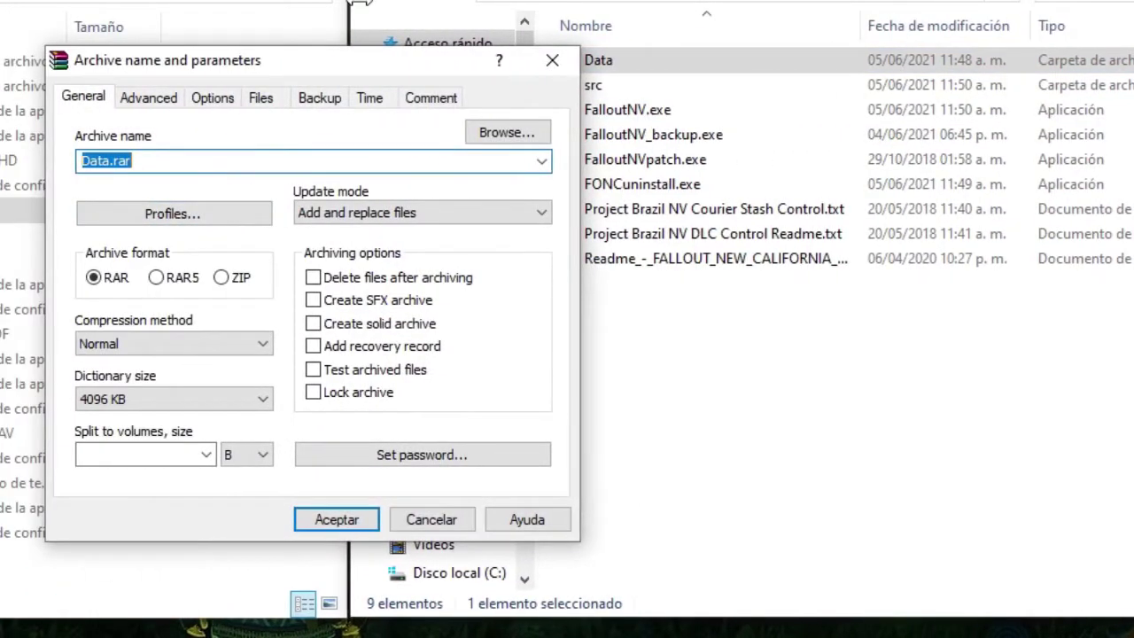
pyautogui.write('New Californa mod')
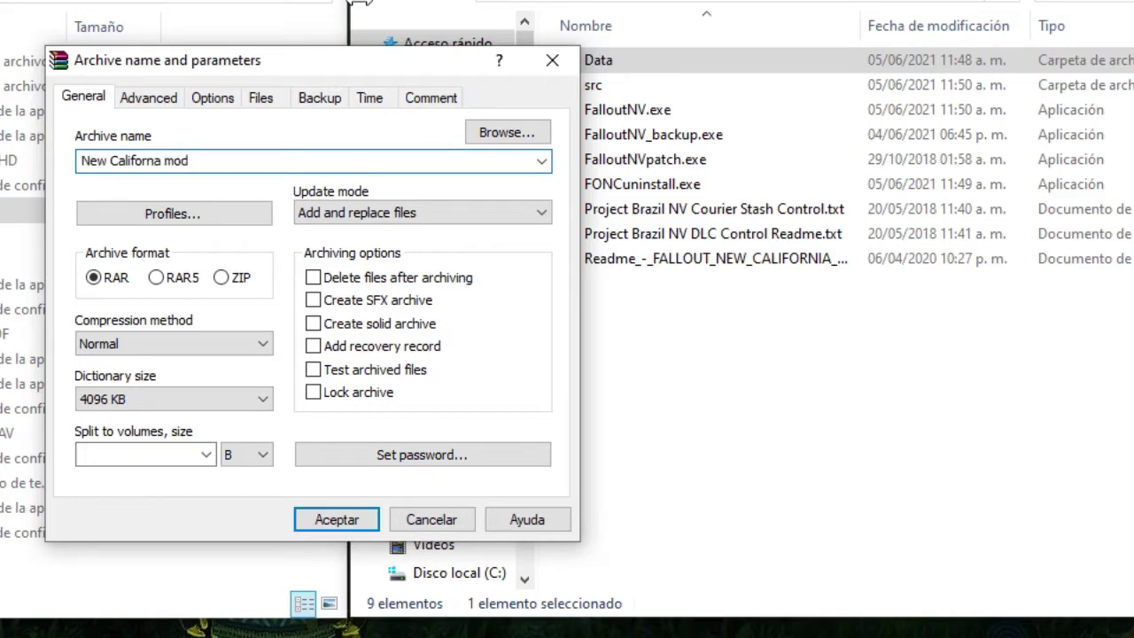
pyautogui.click(347, 520)
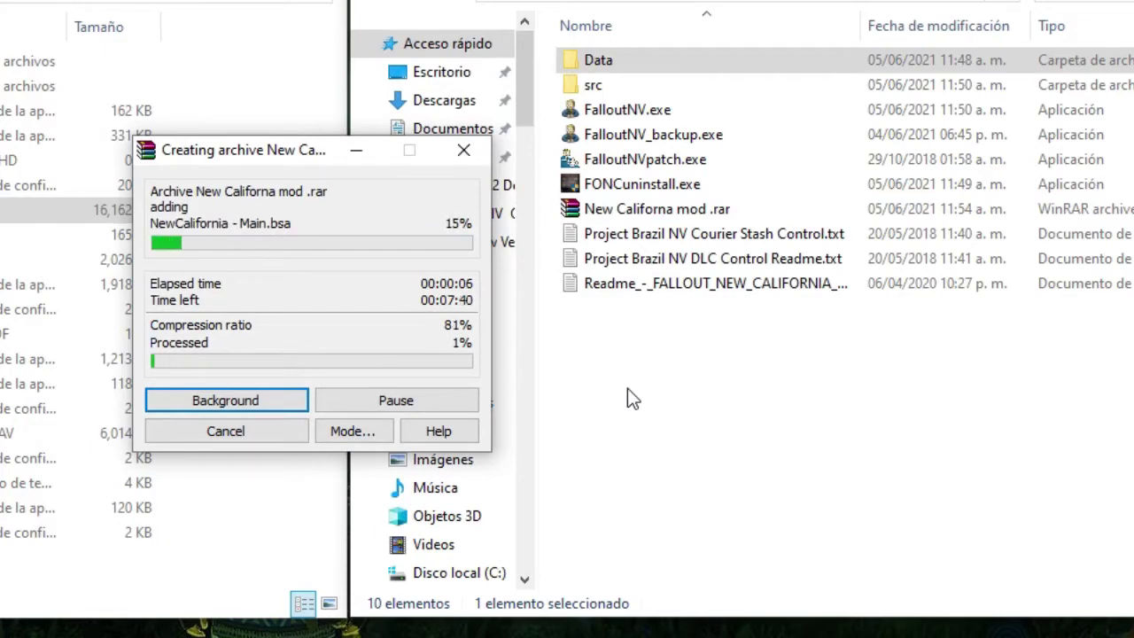
# - Check the contents of the src folder, return to new california, and reposition the archiving progress window
pyautogui.doubleClick(596, 85)
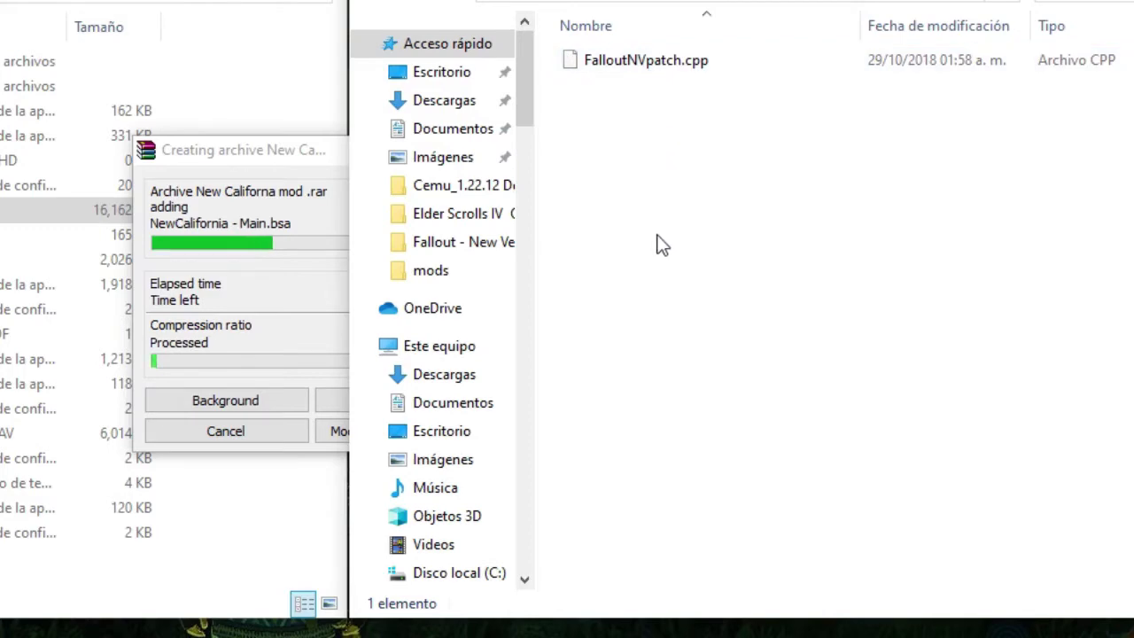
pyautogui.press('BackSpace')
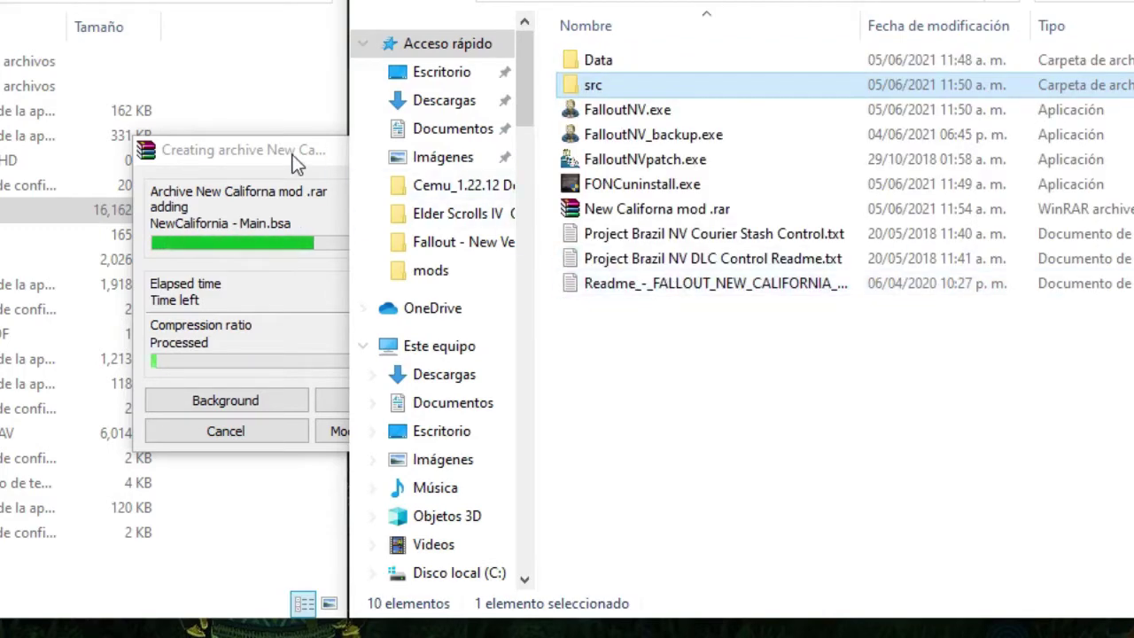
pyautogui.moveTo(300, 152); pyautogui.dragTo(308, 125)
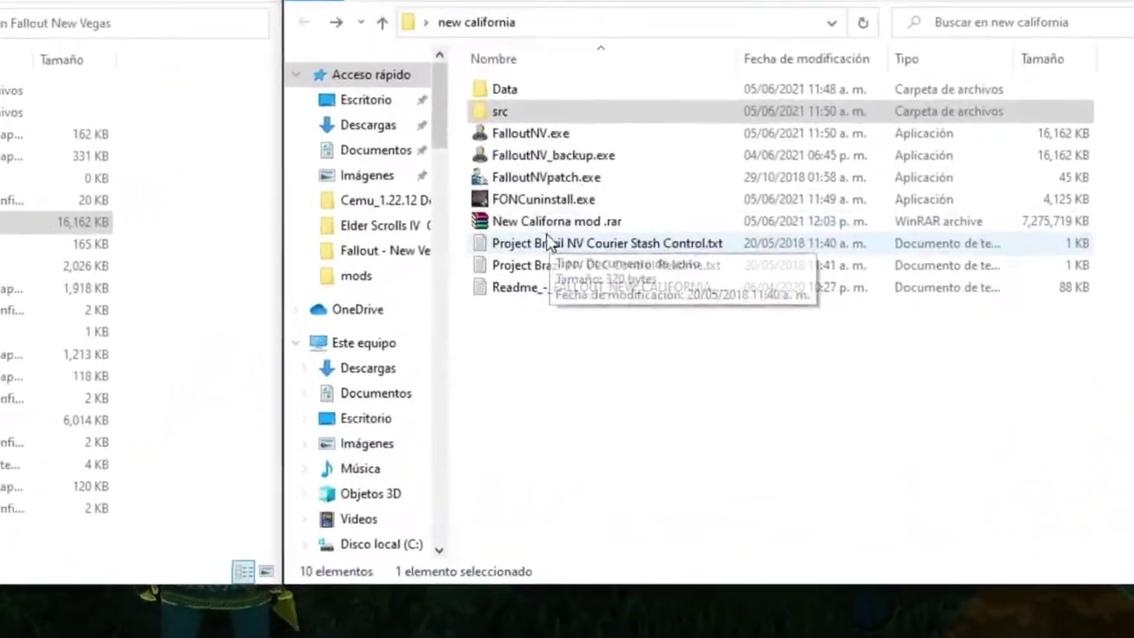
# - Move New Californa mod .rar from the new california folder to the desktop and close the folder window
pyautogui.click(550, 222)
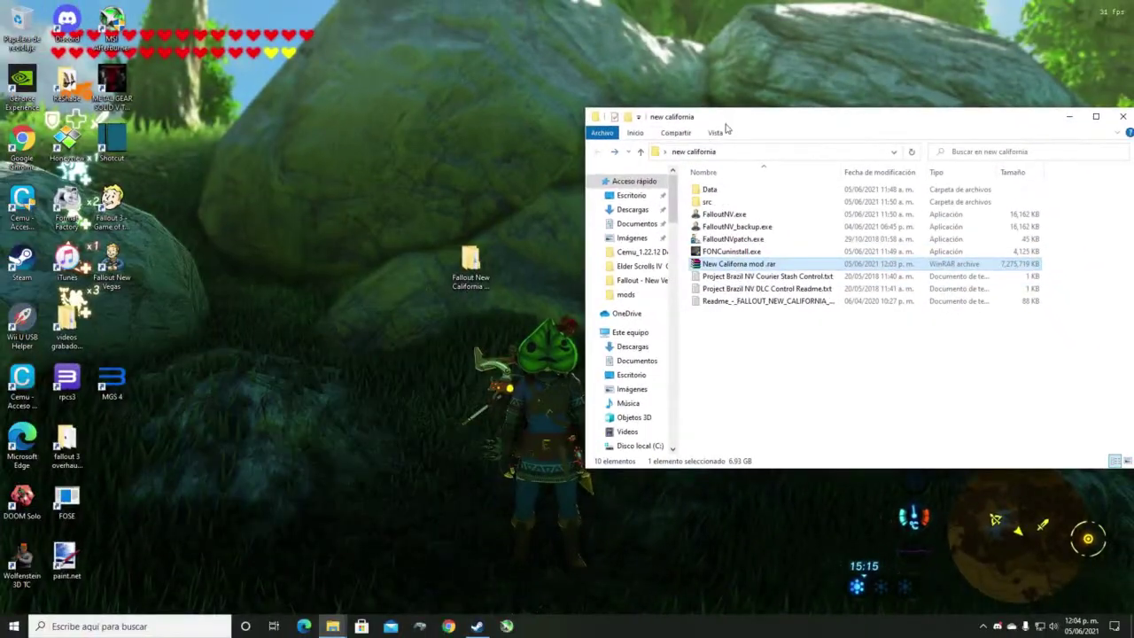
pyautogui.moveTo(725, 130); pyautogui.dragTo(686, 127)
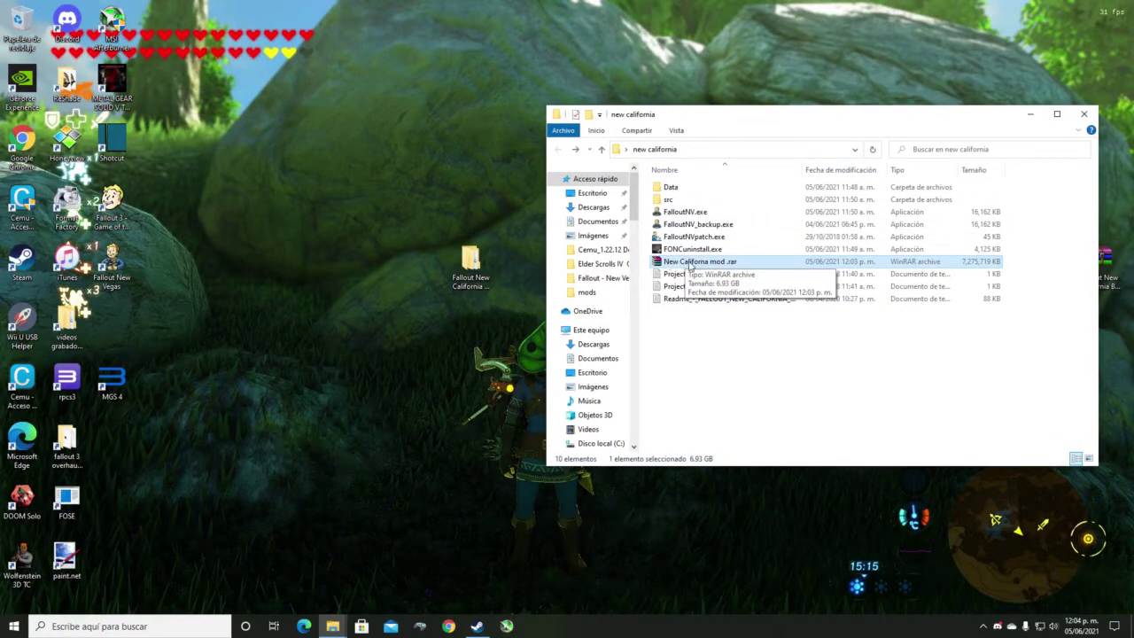
pyautogui.moveTo(687, 266); pyautogui.dragTo(461, 222)
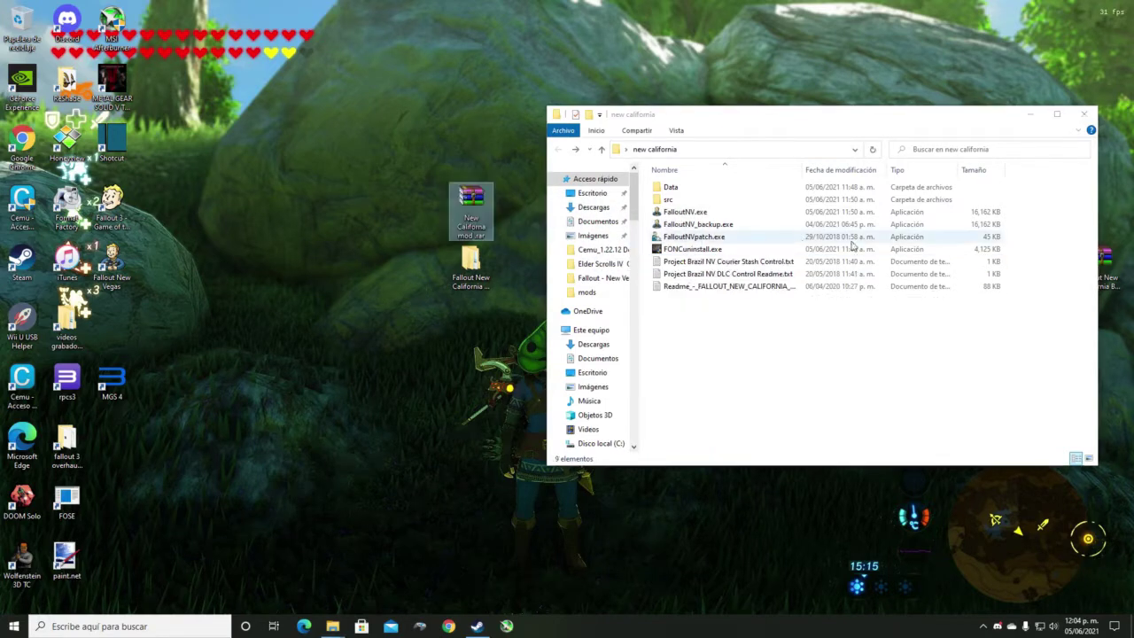
pyautogui.click(1084, 113)
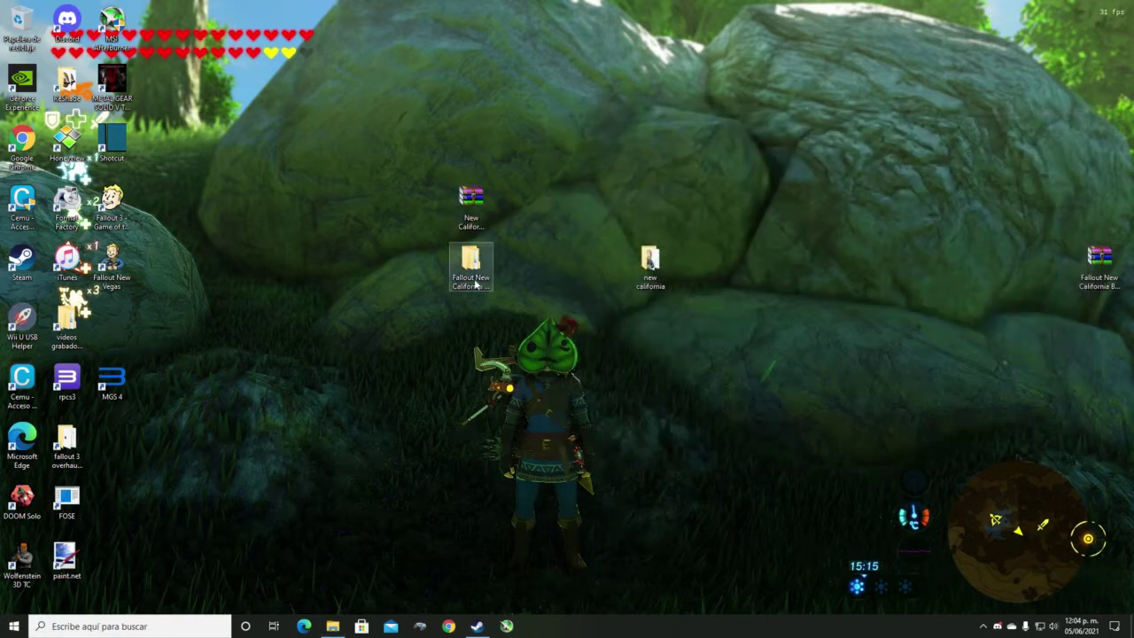
# - Rearrange the desktop, grouping both New California folders around the downloaded archive and placing New Californa mod .rar beside them
pyautogui.moveTo(471, 266); pyautogui.dragTo(1092, 358)
pyautogui.moveTo(663, 268); pyautogui.dragTo(1112, 190)
pyautogui.moveTo(470, 199); pyautogui.dragTo(957, 265)
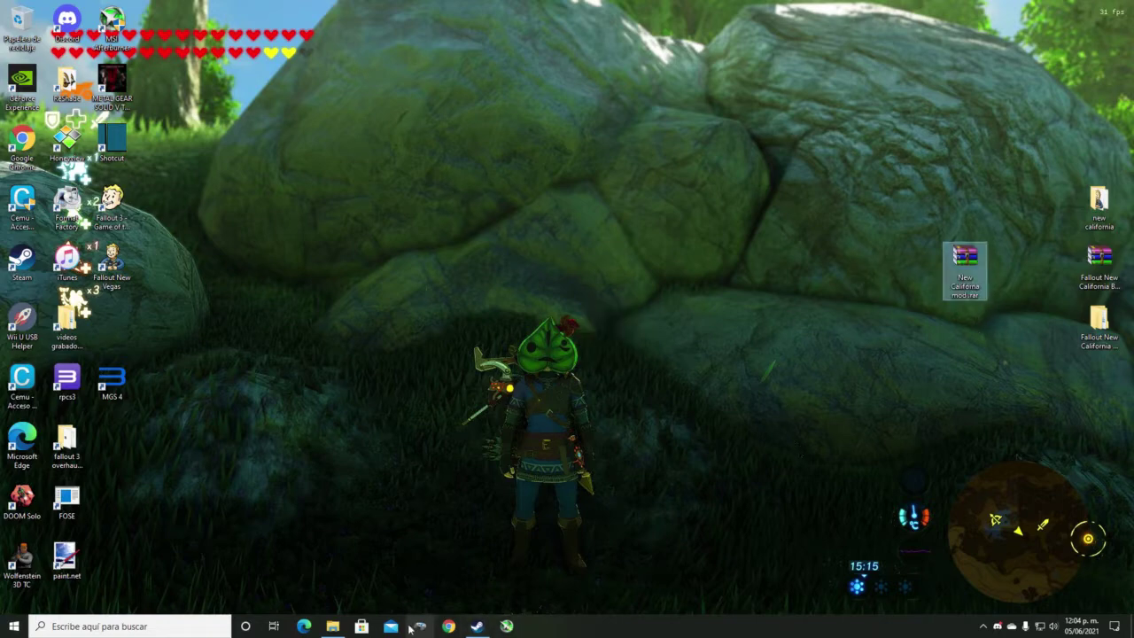
# - Switch to Chrome and close the Facebook tab, leaving the Fallout - New California page on Nexus Mods
pyautogui.click(448, 626)
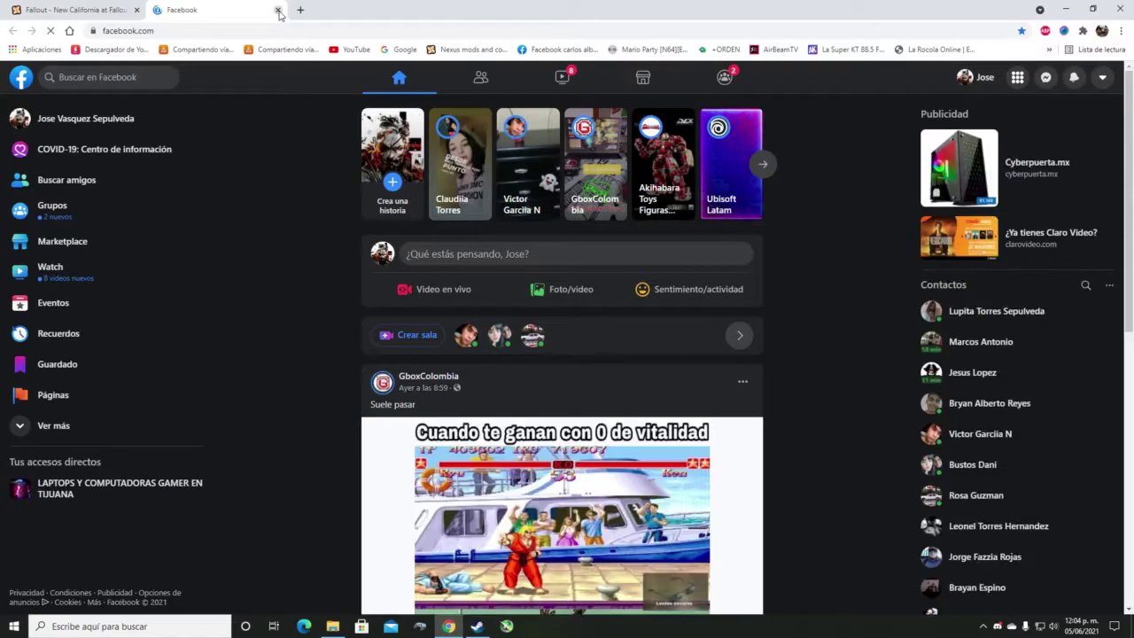
pyautogui.click(277, 10)
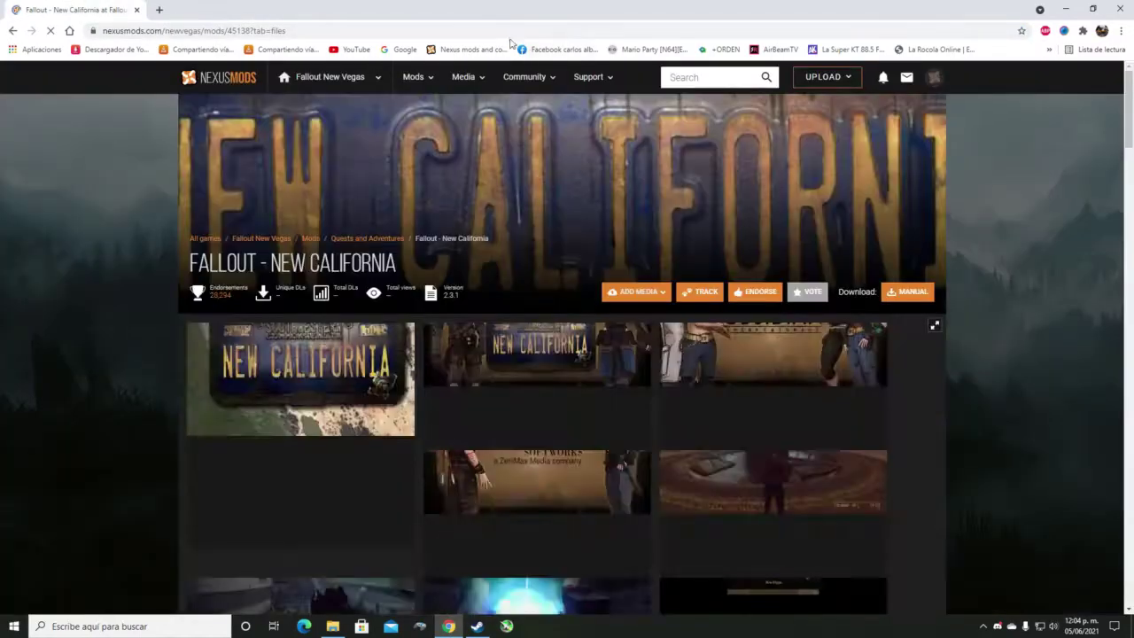
# - Search Google for mod organizer 2 and open its Nexus Mods page
pyautogui.click(401, 49)
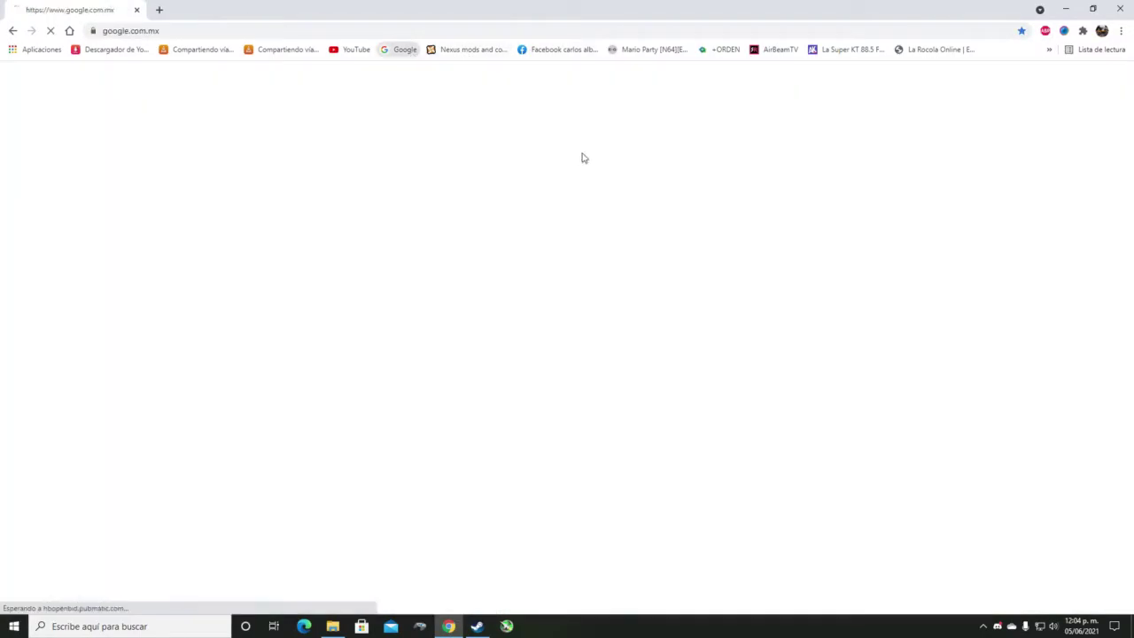
pyautogui.click(514, 296)
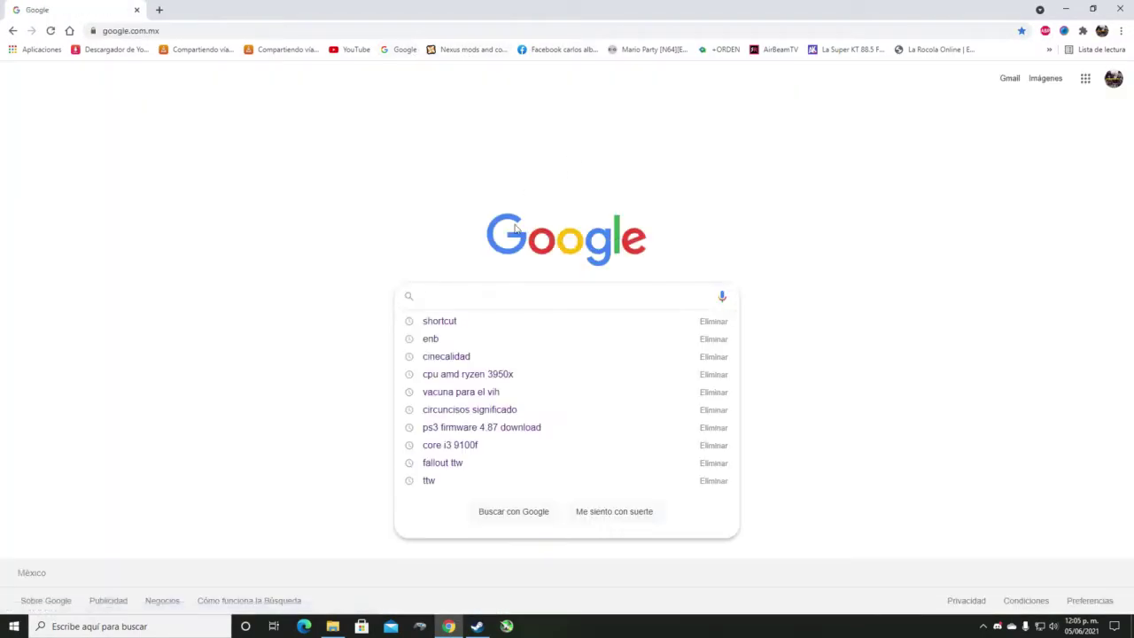
pyautogui.write('mod o')
pyautogui.press('Down')
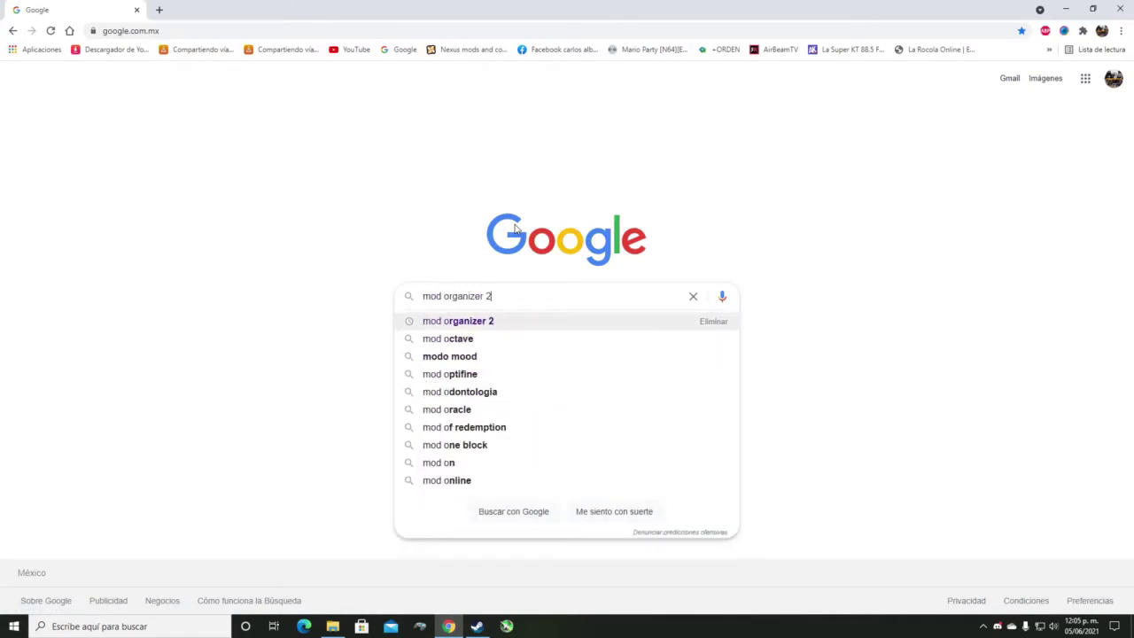
pyautogui.press('Return')
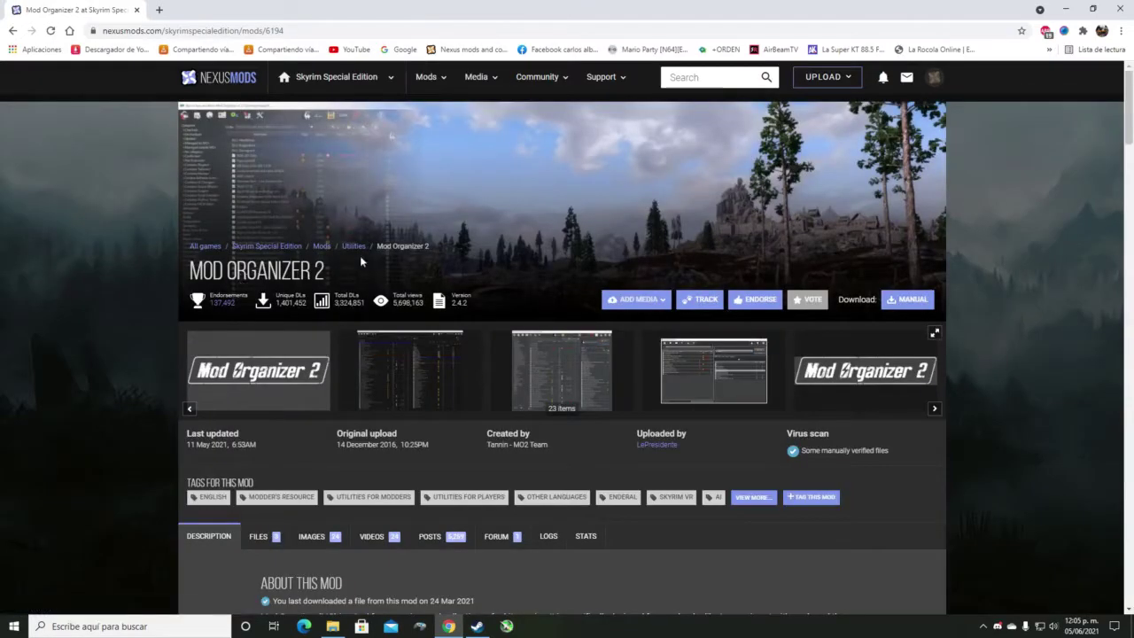
# - Open the Mod Organizer 2 files list and look through the main, miscellaneous and old files
pyautogui.scroll(-3, 360, 255)
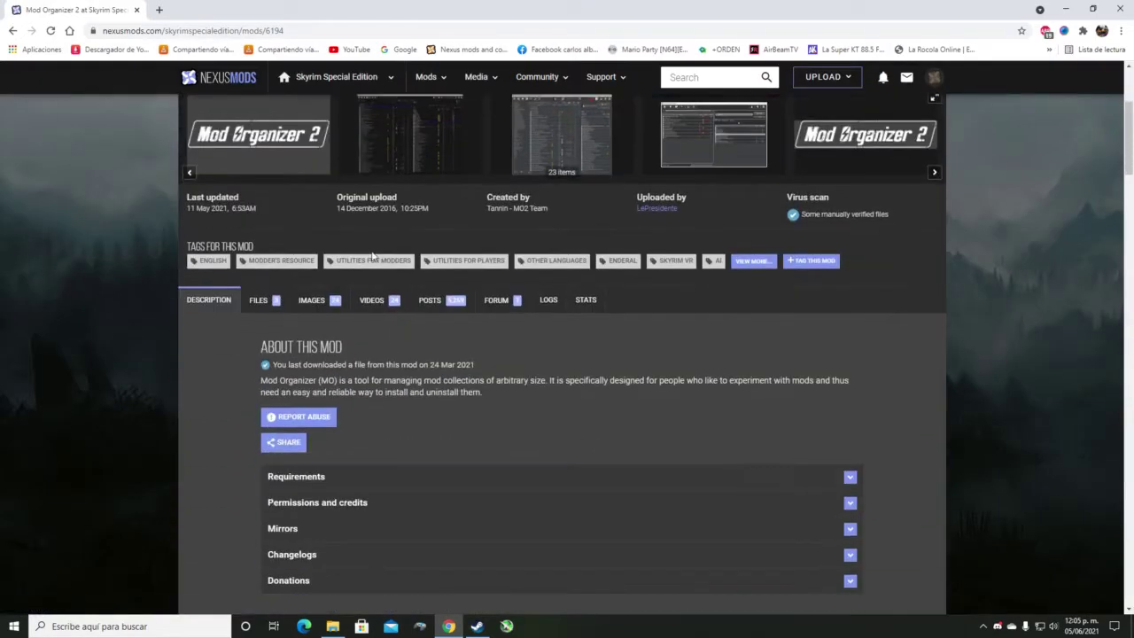
pyautogui.click(275, 307)
pyautogui.scroll(-2, 278, 303)
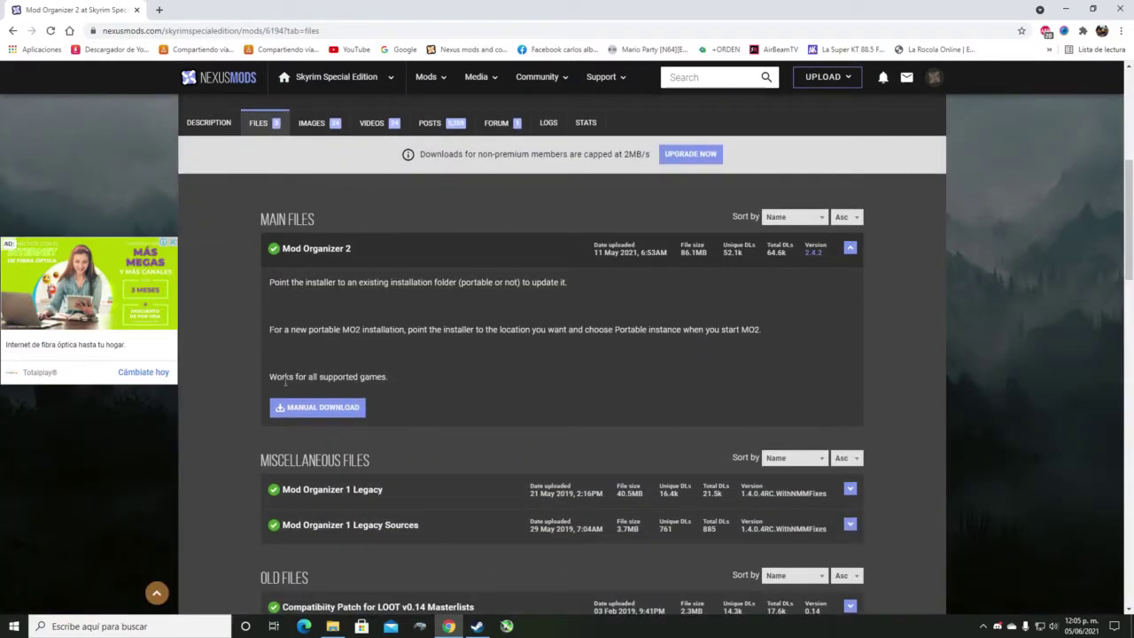
pyautogui.scroll(-2, 388, 380)
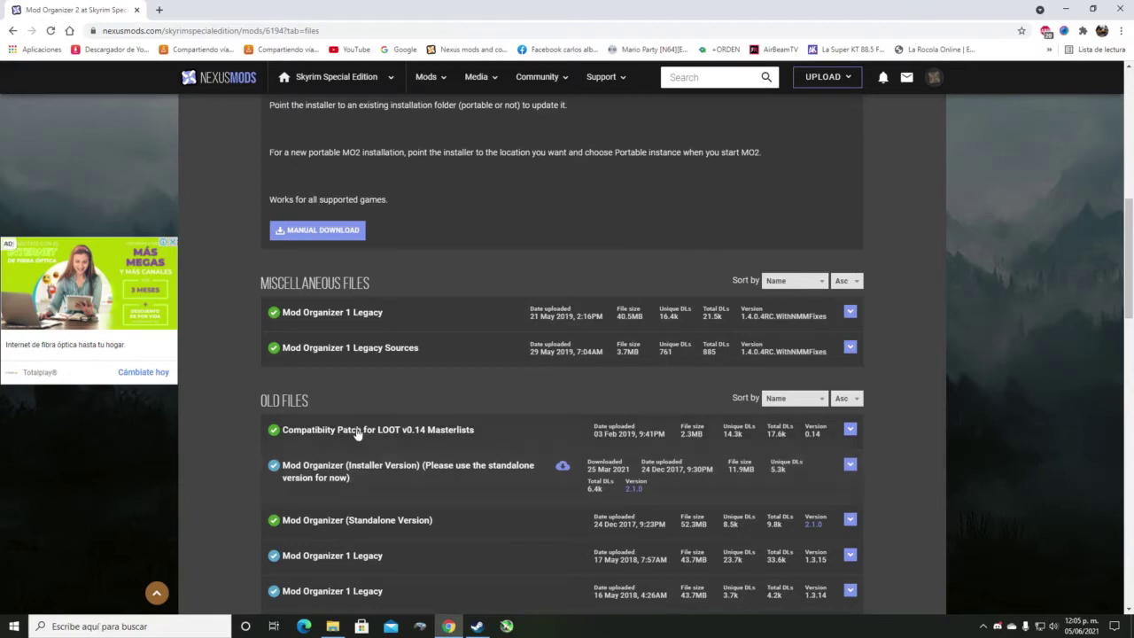
pyautogui.scroll(4, 435, 351)
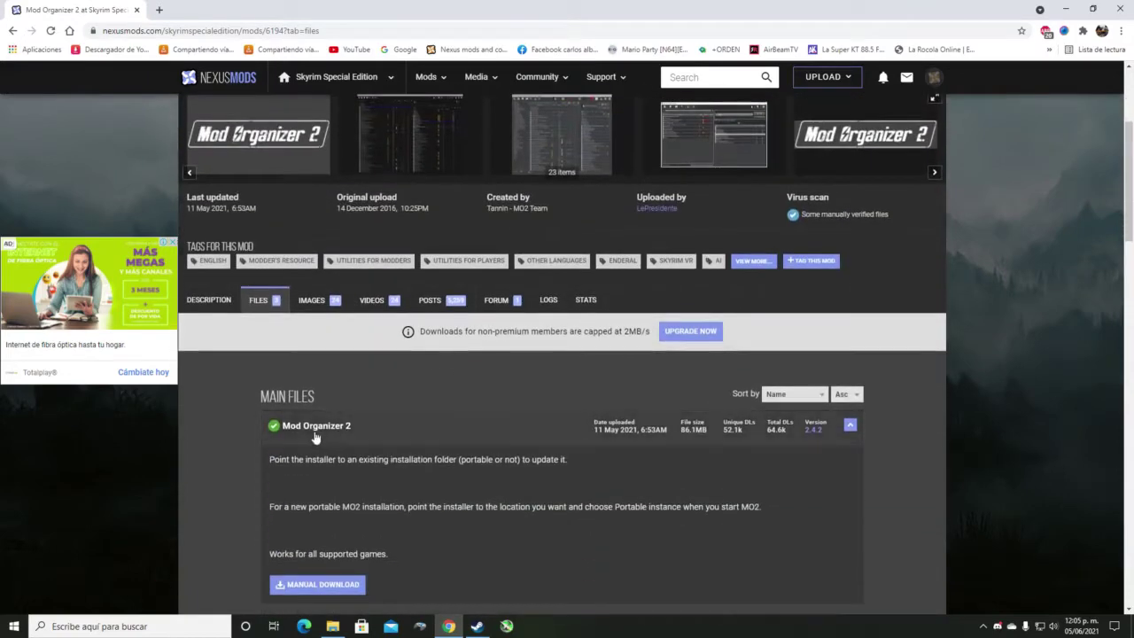
# - Download the Mod Organizer 2 main file manually at the slow speed and save it in Descargas
pyautogui.click(350, 584)
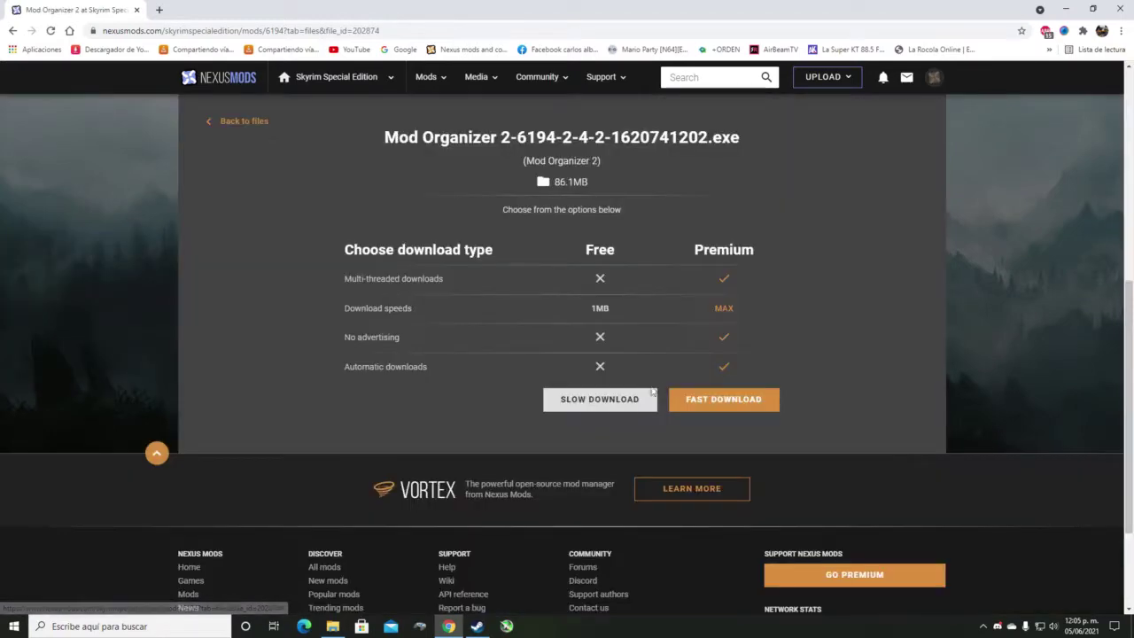
pyautogui.click(631, 400)
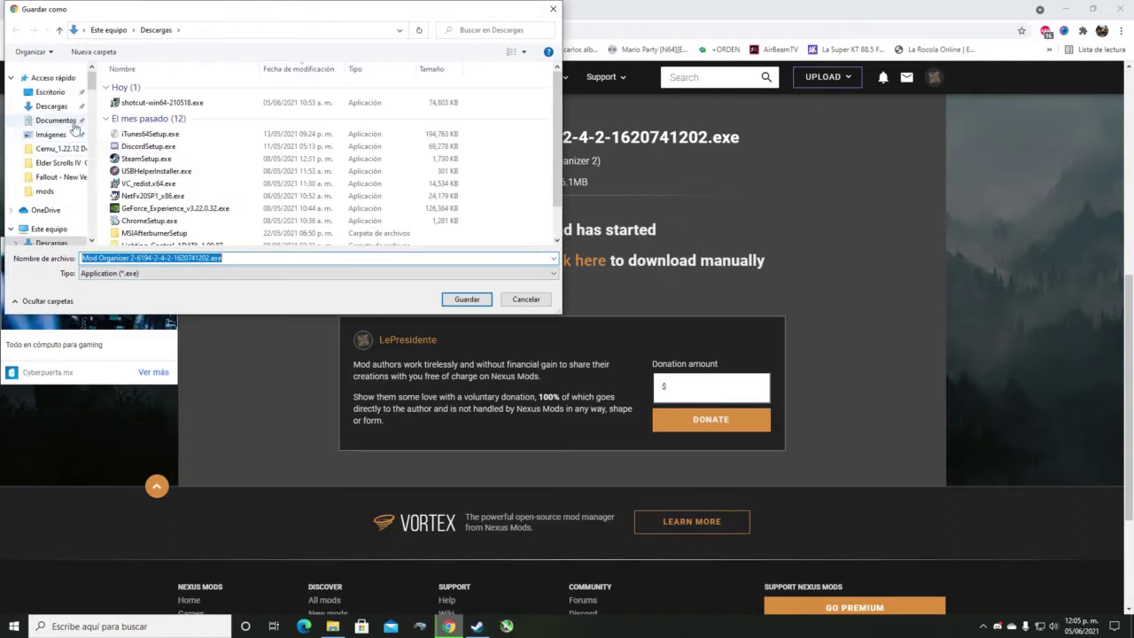
pyautogui.click(54, 106)
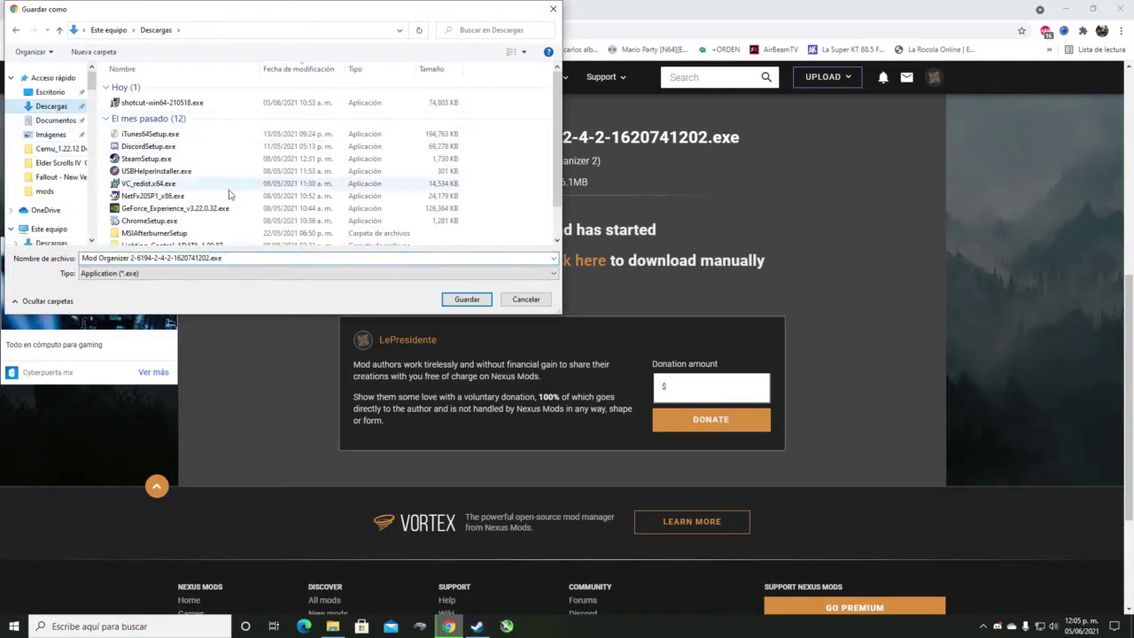
pyautogui.click(467, 299)
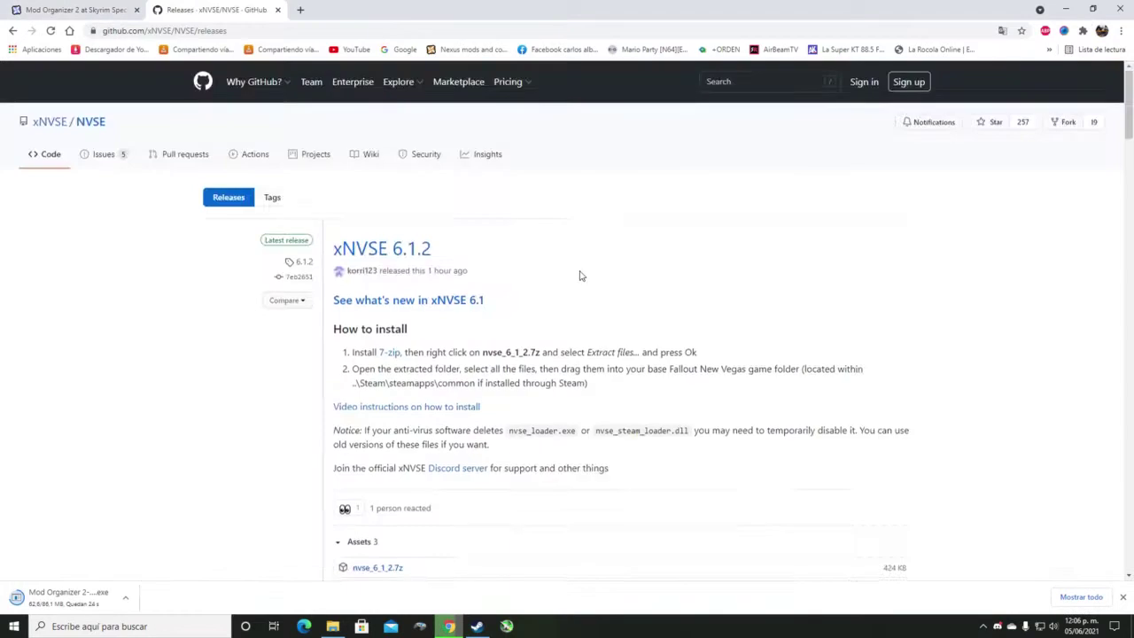
# - Download nvse_6_1_2.7z from the xNVSE 6.1.2 release assets and save it to Escritorio
pyautogui.scroll(-3, 580, 276)
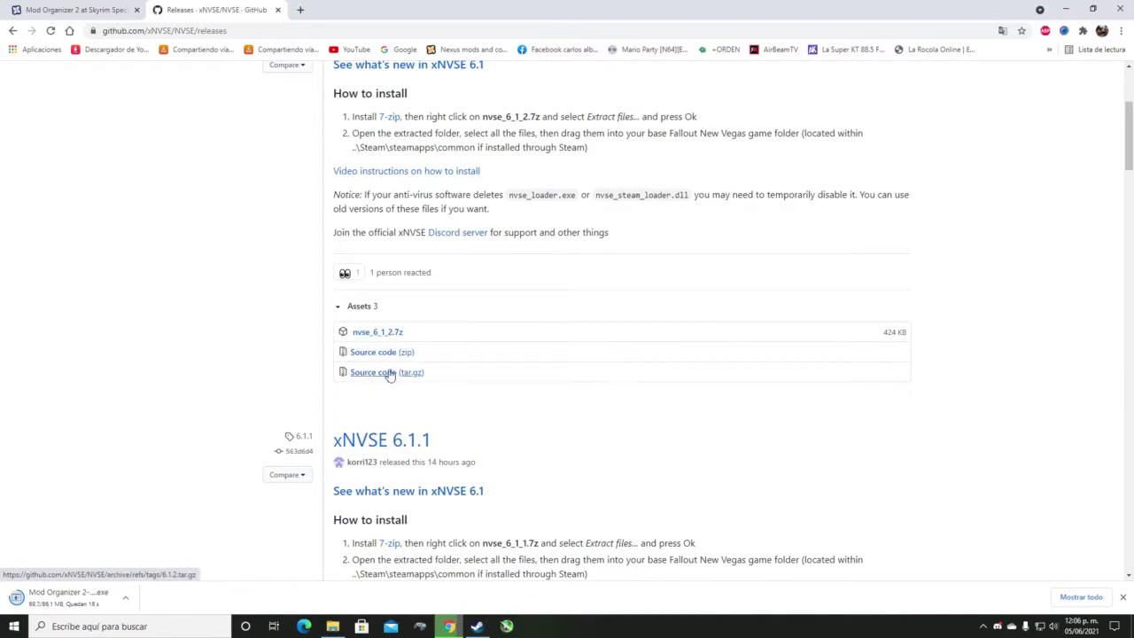
pyautogui.scroll(-2, 483, 374)
pyautogui.scroll(3, 508, 371)
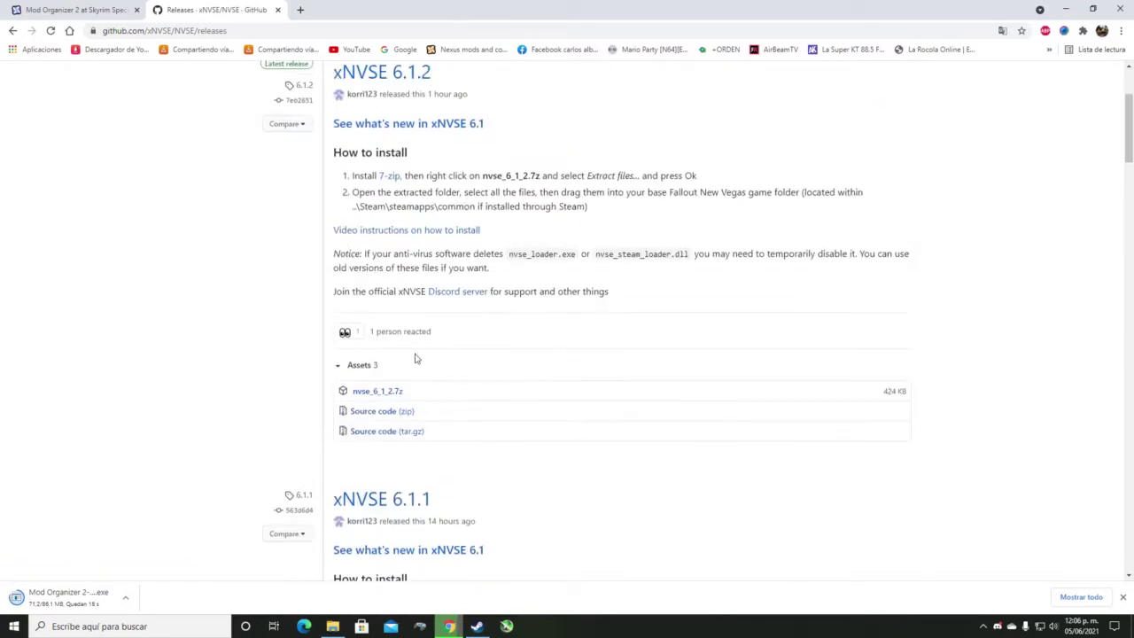
pyautogui.click(367, 392)
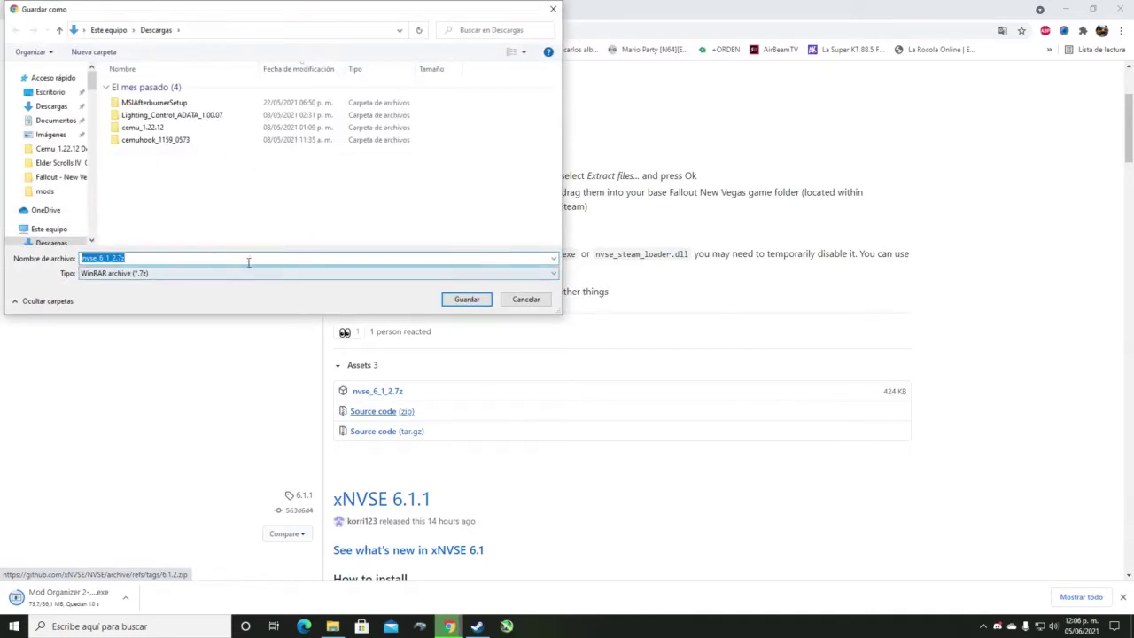
pyautogui.scroll(-1, 69, 174)
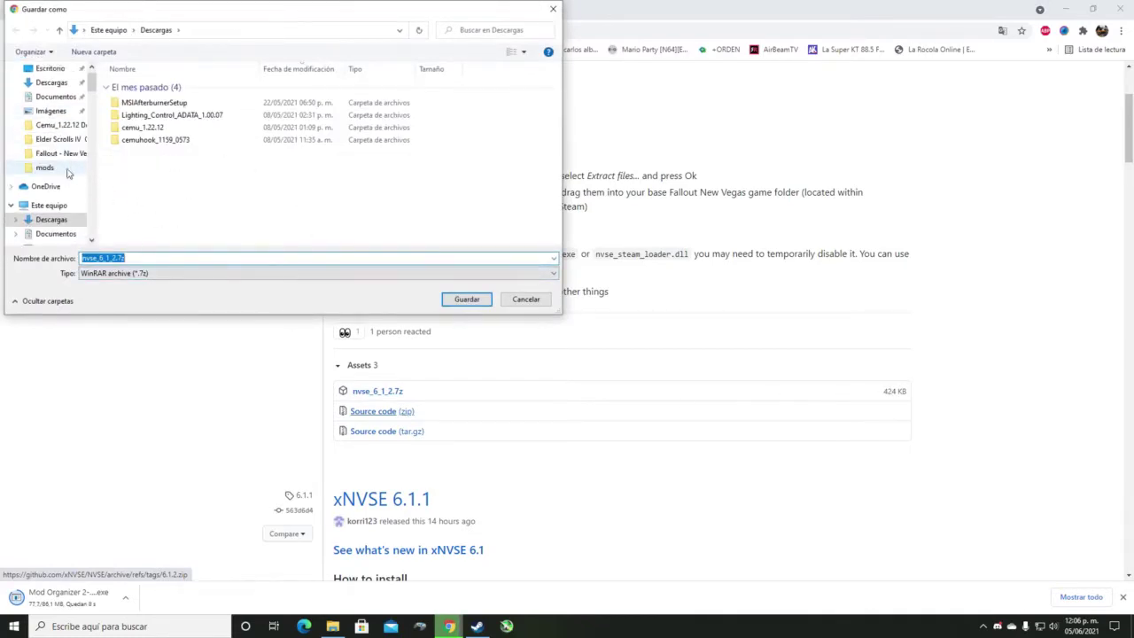
pyautogui.scroll(-1, 71, 182)
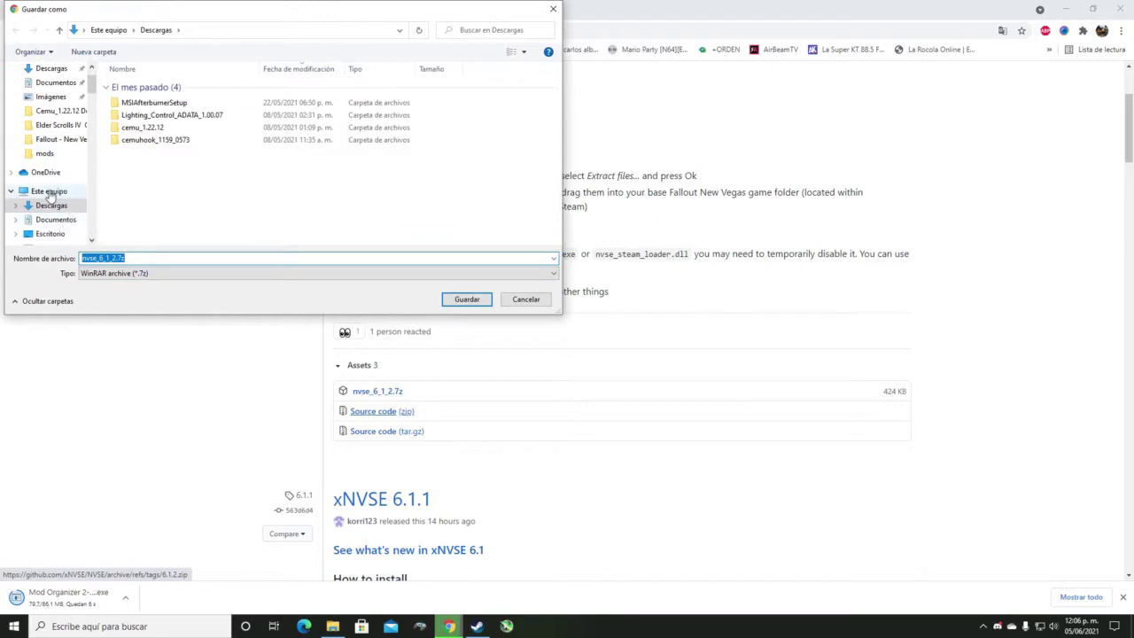
pyautogui.scroll(-2, 55, 200)
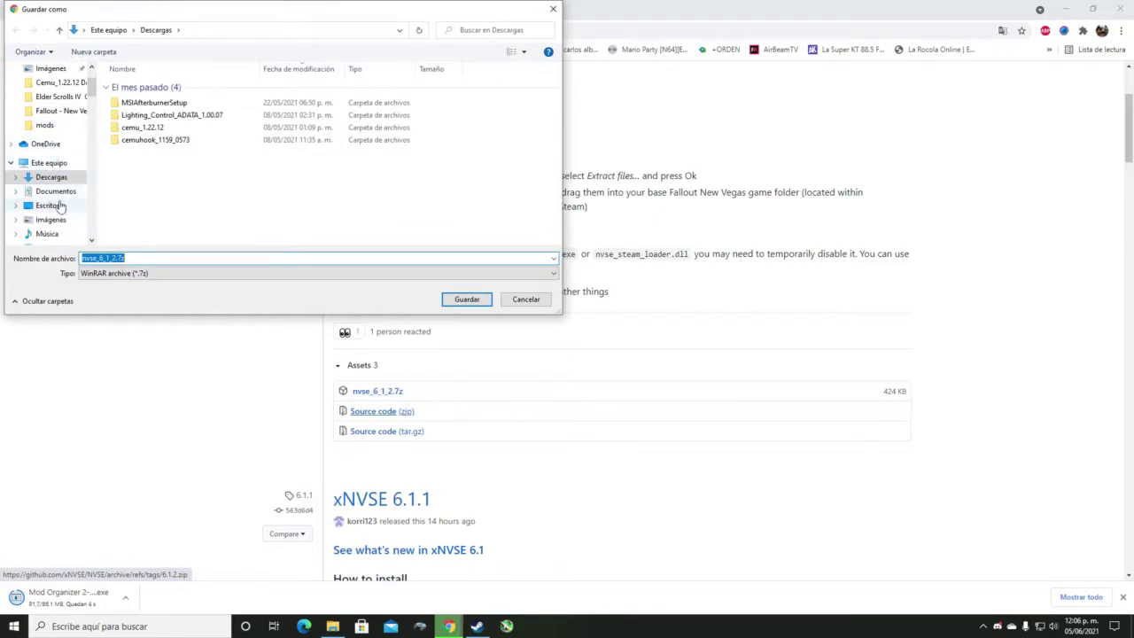
pyautogui.click(60, 205)
pyautogui.click(467, 298)
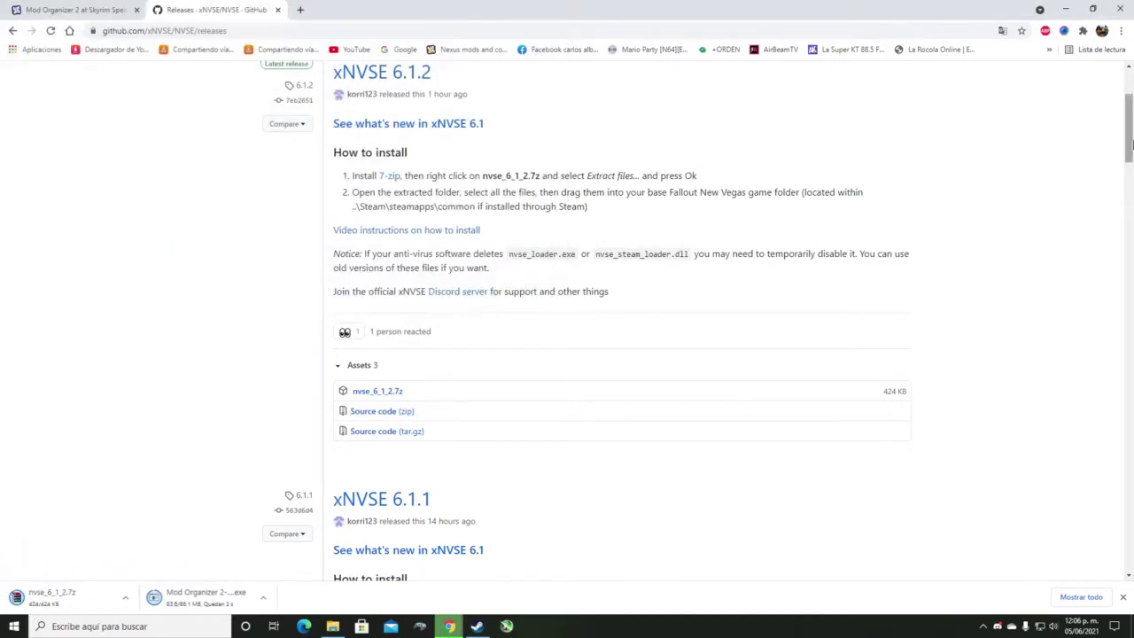
# - Extract nvse_6_1_2.7z on the desktop into its own folder and place the archive and folder below the New California mod archive
pyautogui.click(1066, 8)
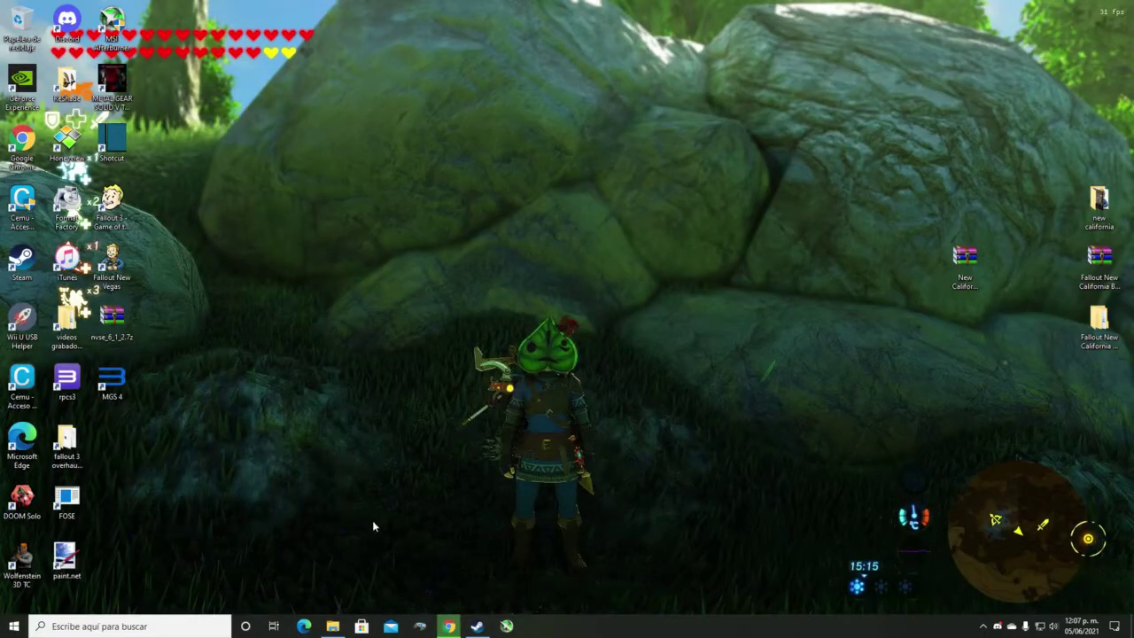
pyautogui.rightClick(115, 323)
pyautogui.click(220, 298)
pyautogui.moveTo(112, 321); pyautogui.dragTo(567, 330)
pyautogui.rightClick(563, 322)
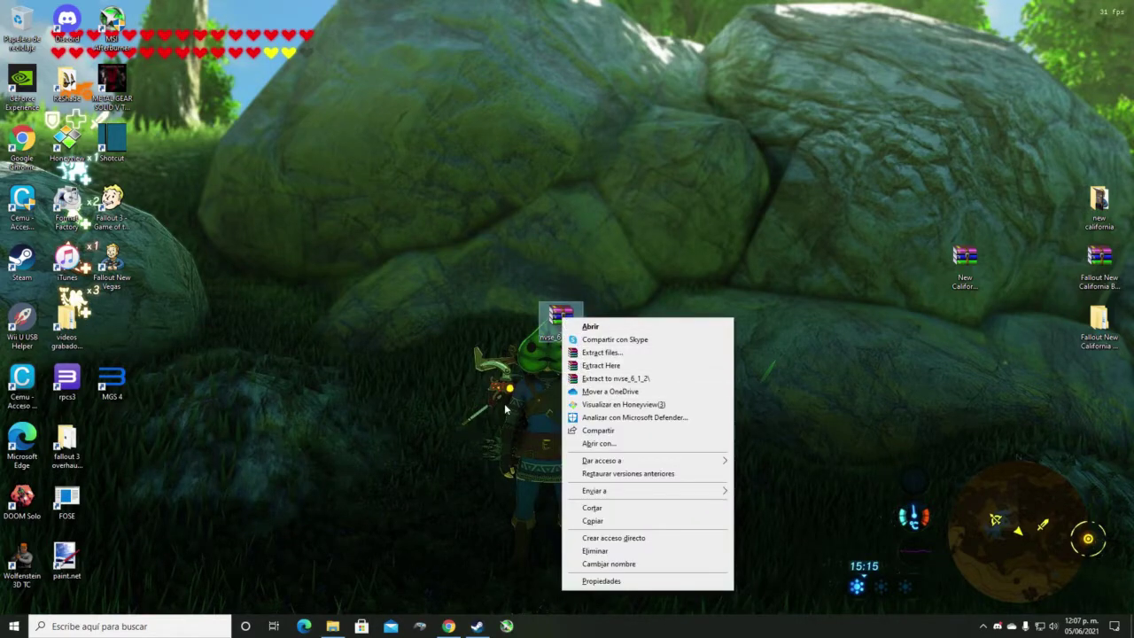
pyautogui.click(603, 381)
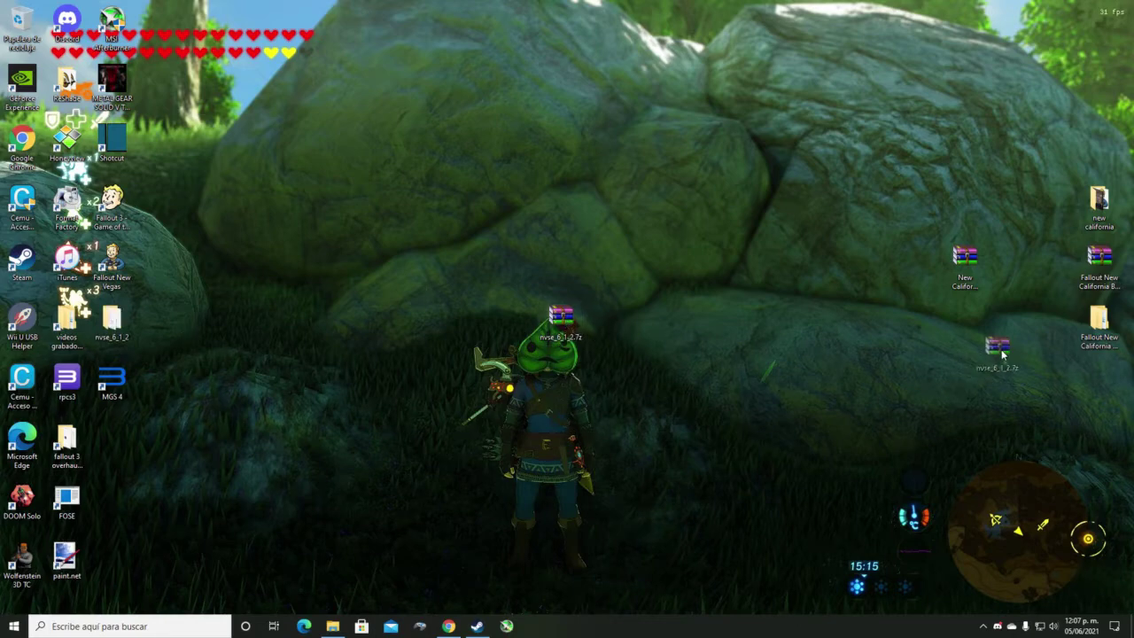
pyautogui.moveTo(1002, 352); pyautogui.dragTo(1002, 352)
pyautogui.moveTo(104, 332); pyautogui.dragTo(962, 406)
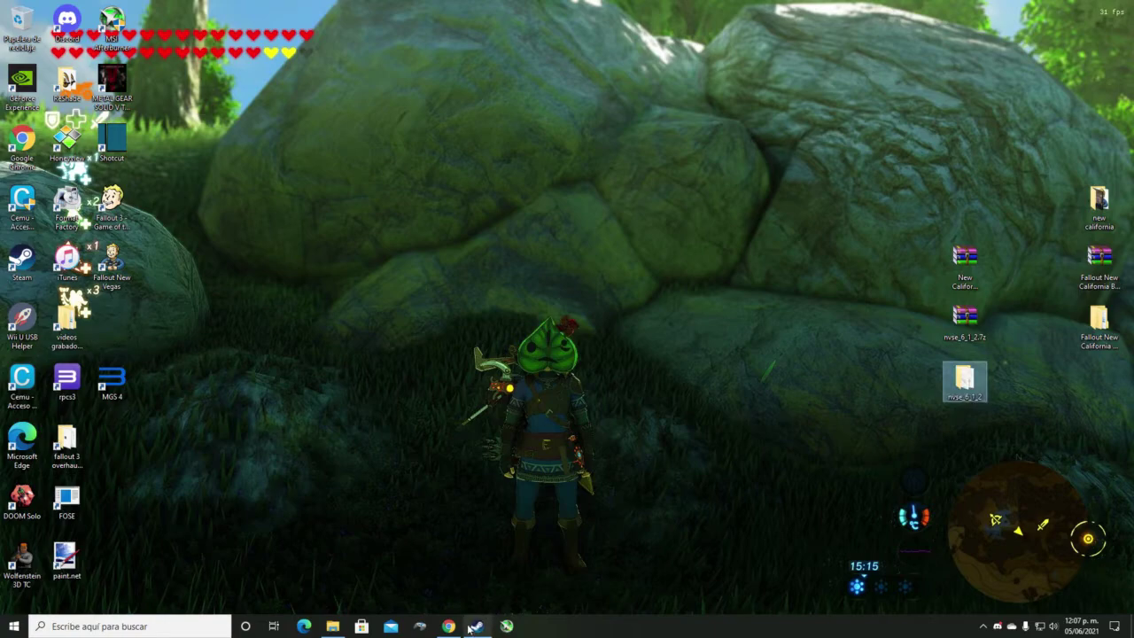
# - Copy the Data folder and all four NVSE files from nvse_6_1_2 into the Fallout New Vegas game folder
pyautogui.moveTo(337, 627)
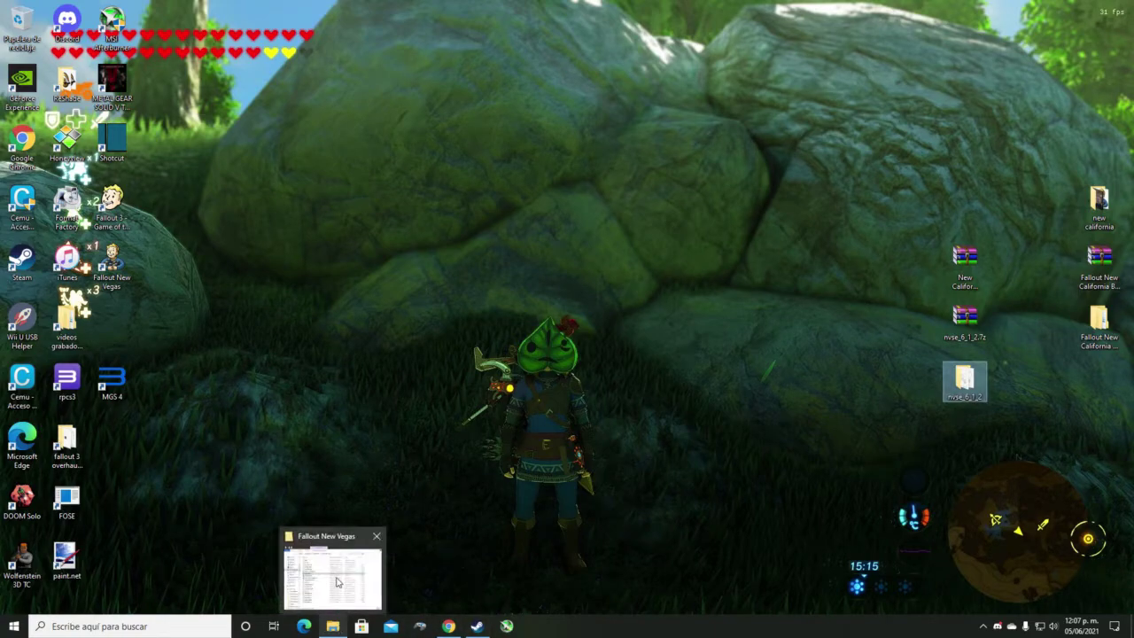
pyautogui.click(336, 581)
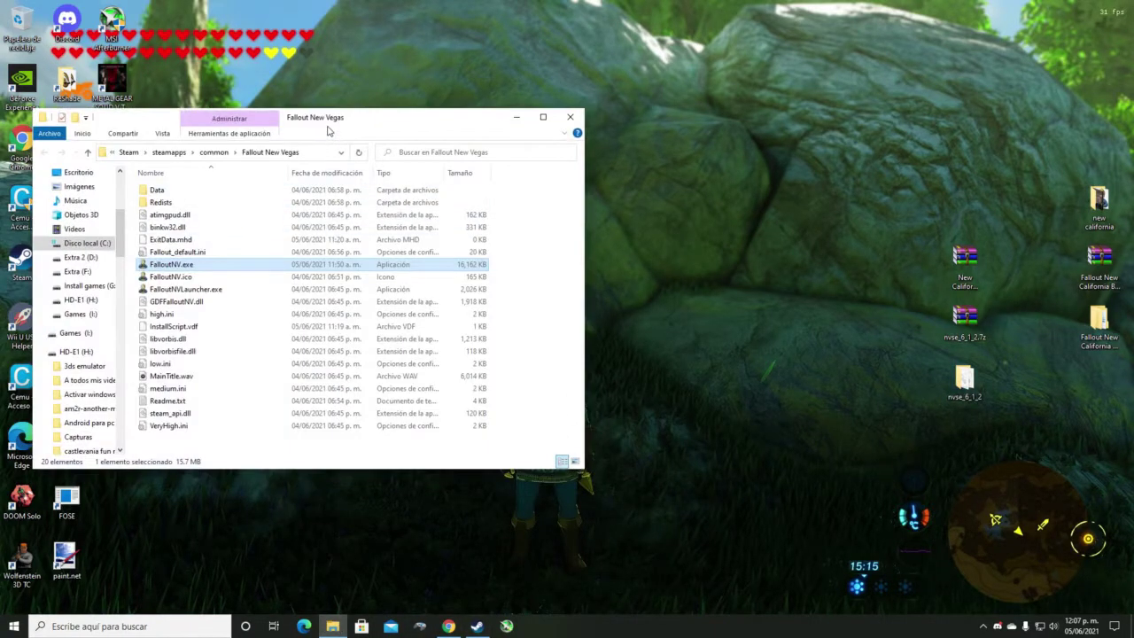
pyautogui.moveTo(328, 130); pyautogui.dragTo(427, 140)
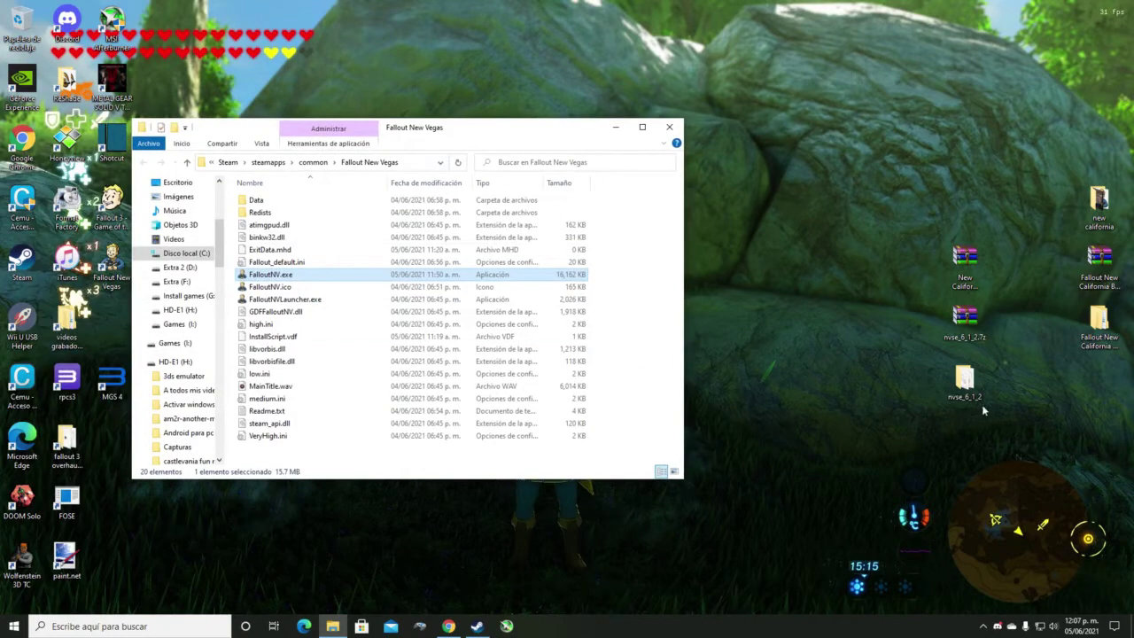
pyautogui.doubleClick(964, 383)
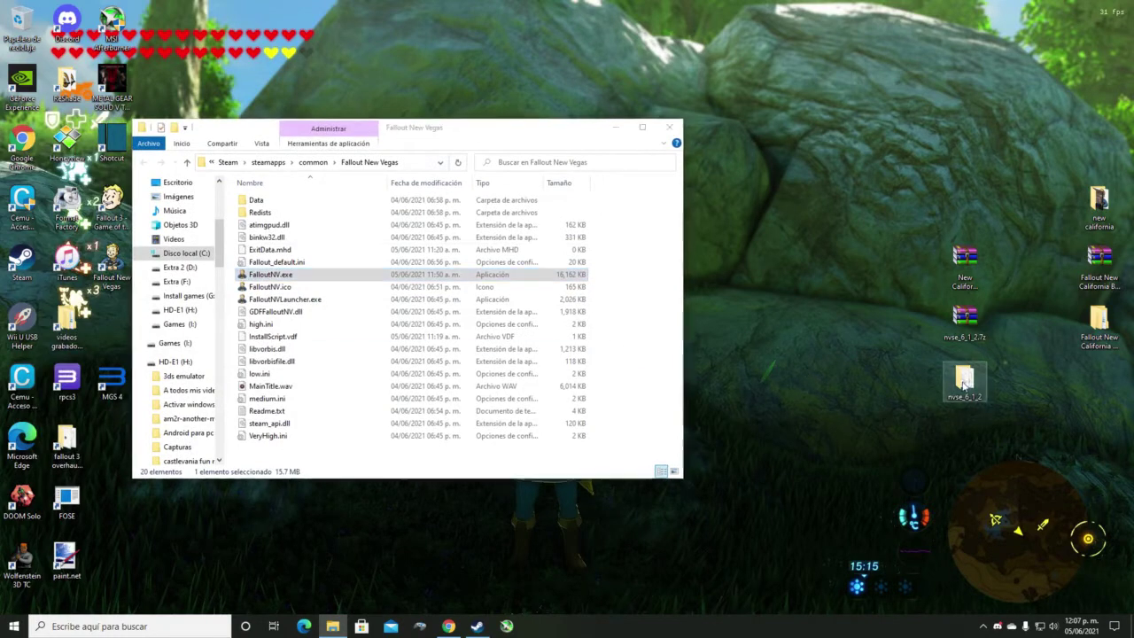
pyautogui.moveTo(373, 148); pyautogui.dragTo(917, 142)
pyautogui.moveTo(823, 294); pyautogui.dragTo(858, 209)
pyautogui.moveTo(835, 268); pyautogui.dragTo(647, 330)
pyautogui.scroll(-1, 643, 342)
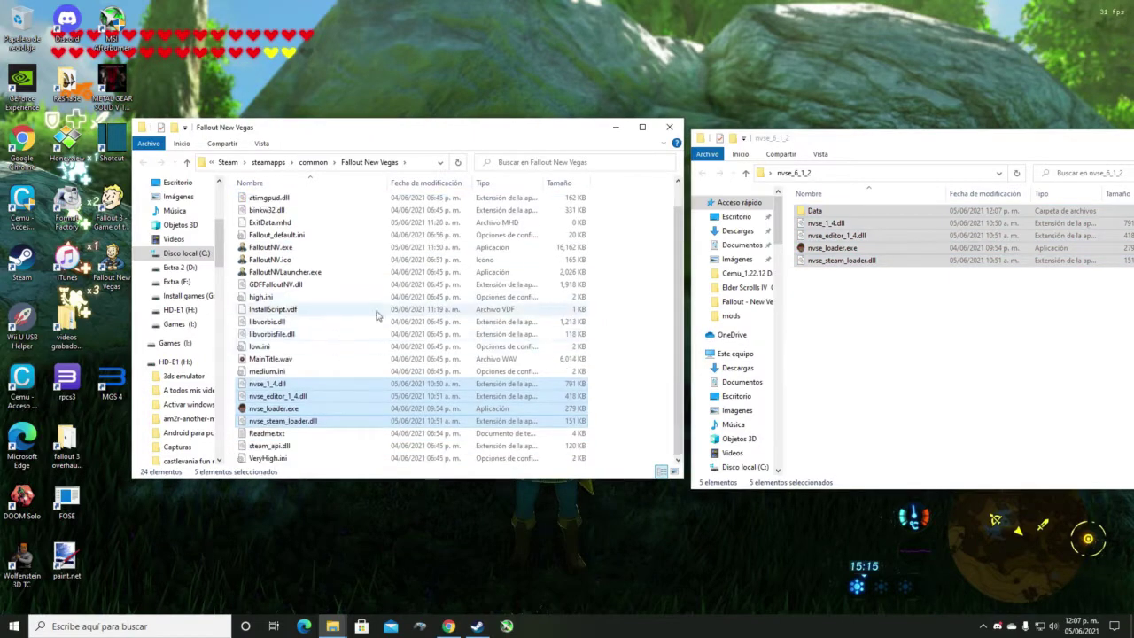
# - Close the nvse_6_1_2 folder window and minimize the Fallout New Vegas folder window
pyautogui.moveTo(1069, 145); pyautogui.dragTo(847, 169)
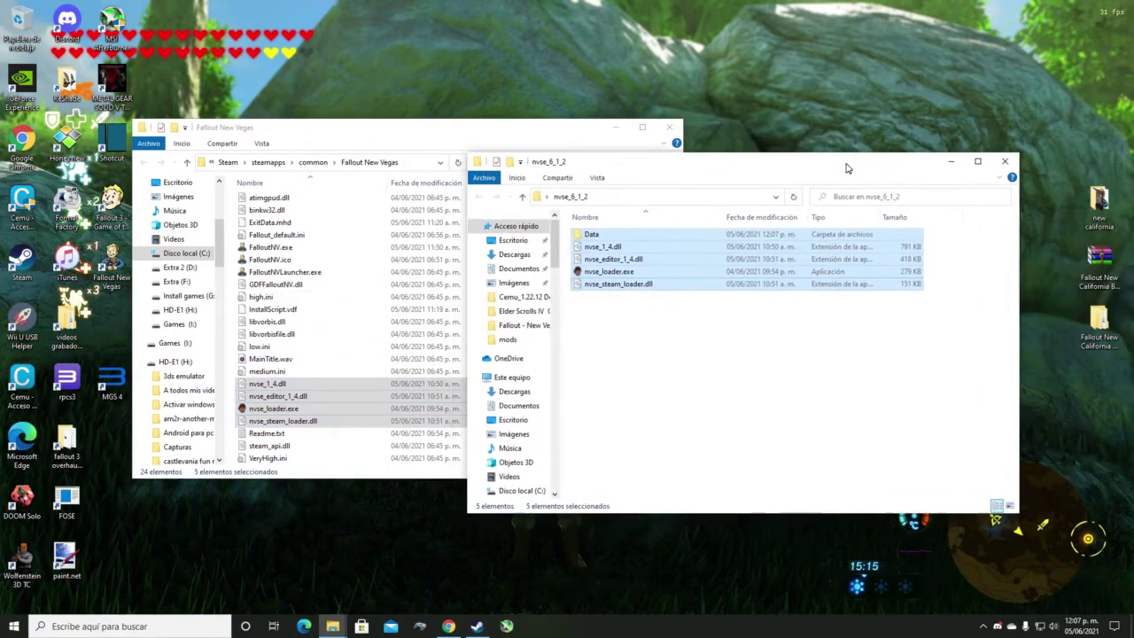
pyautogui.click(1007, 162)
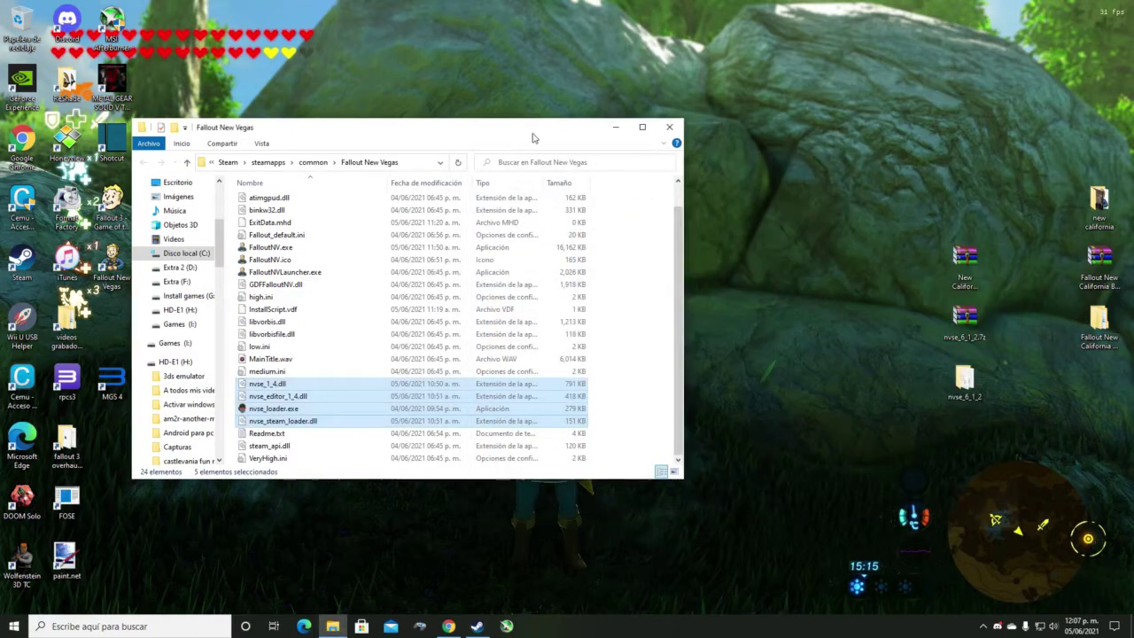
pyautogui.moveTo(532, 137); pyautogui.dragTo(651, 124)
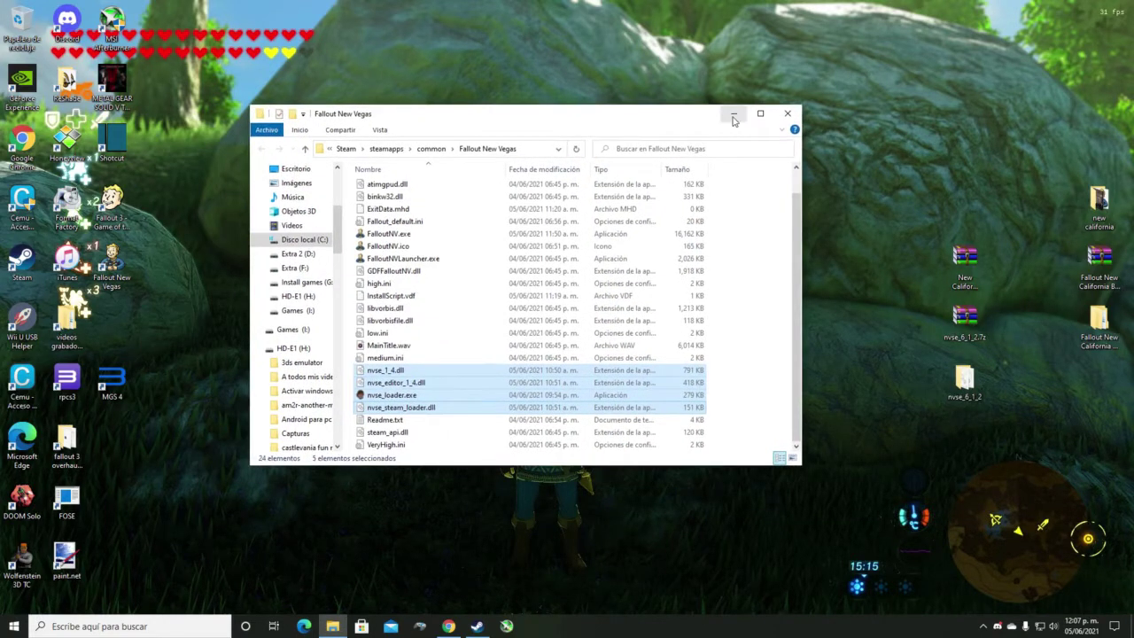
pyautogui.click(734, 115)
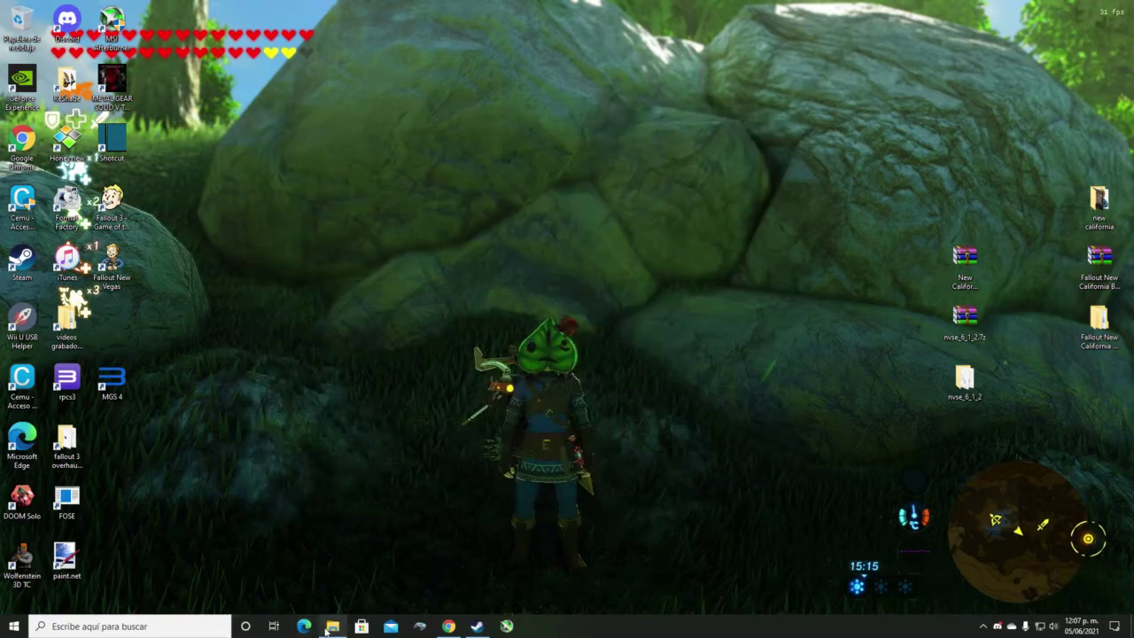
# - Switch back to Chrome and launch the downloaded Mod Organizer 2 installer
pyautogui.moveTo(333, 628)
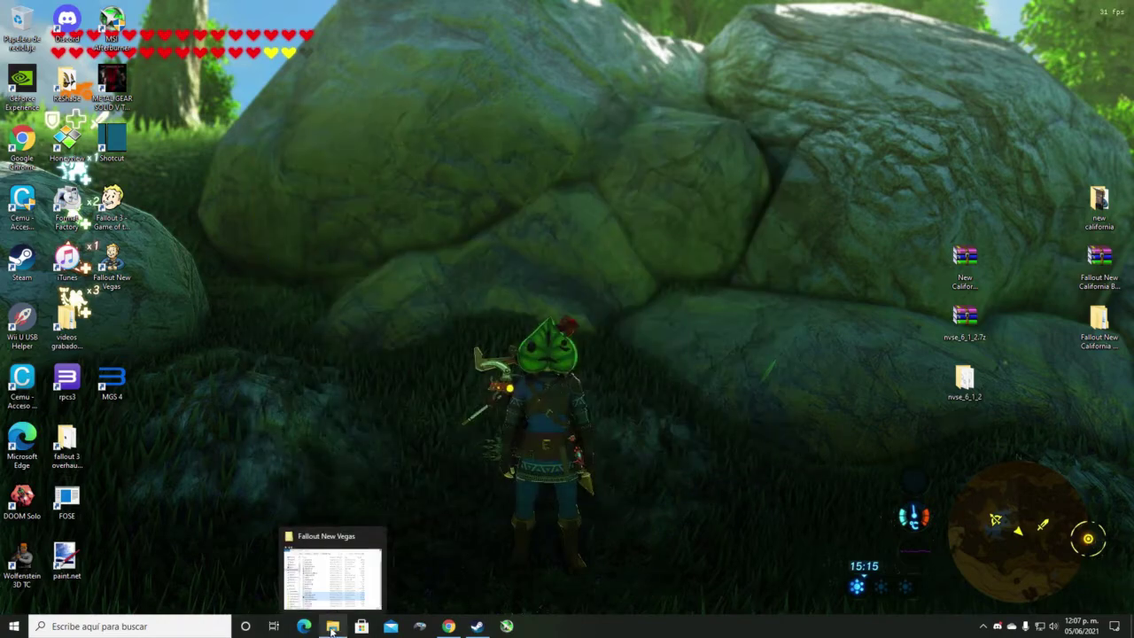
pyautogui.click(449, 627)
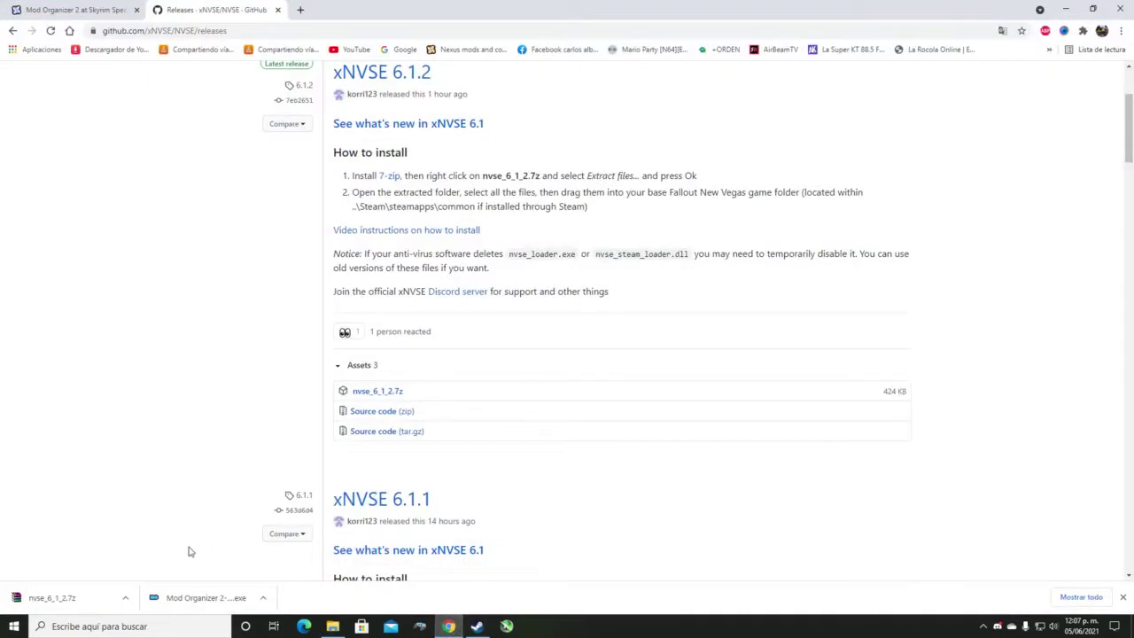
pyautogui.click(222, 600)
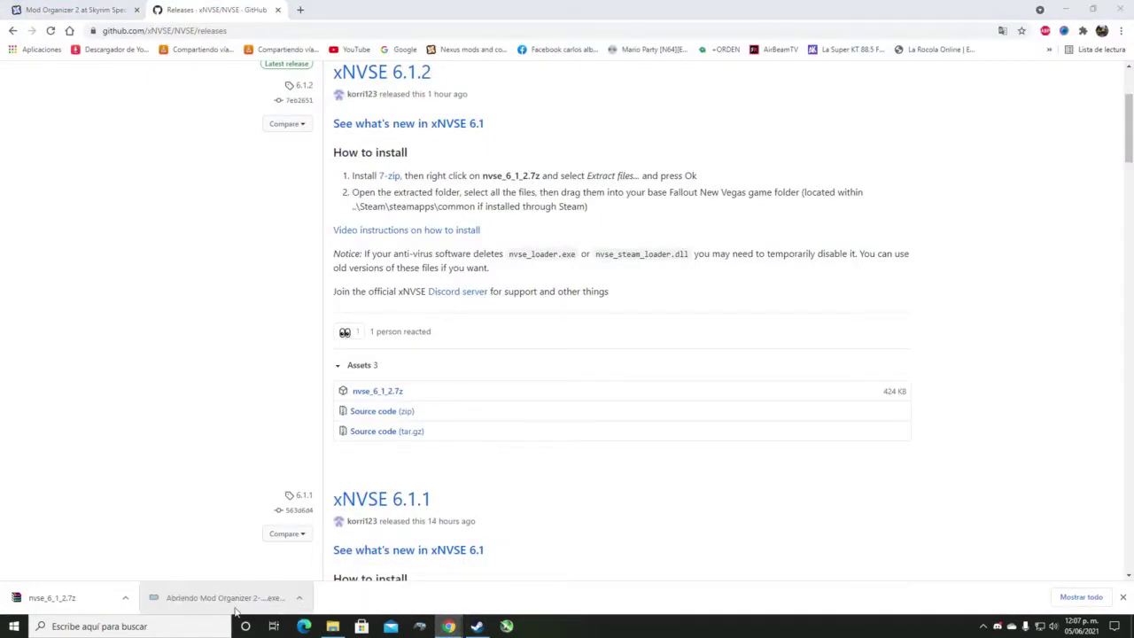
# - Minimize the browser, let the blocked Mod Organizer 2 installer run anyway, and allow it to make changes to the device
pyautogui.click(1065, 9)
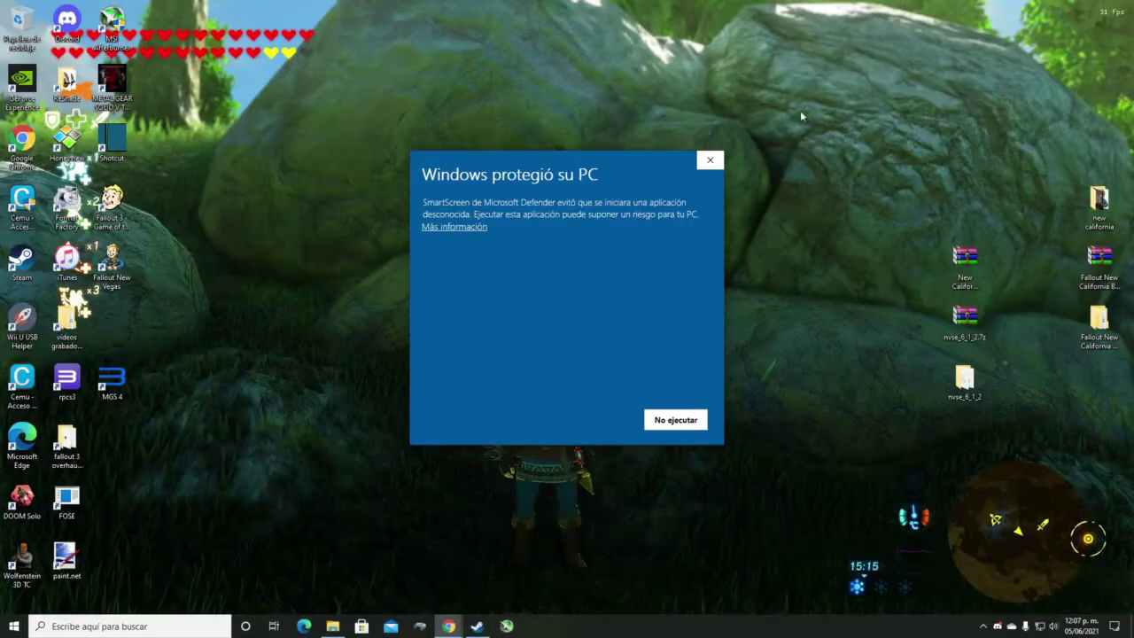
pyautogui.click(454, 216)
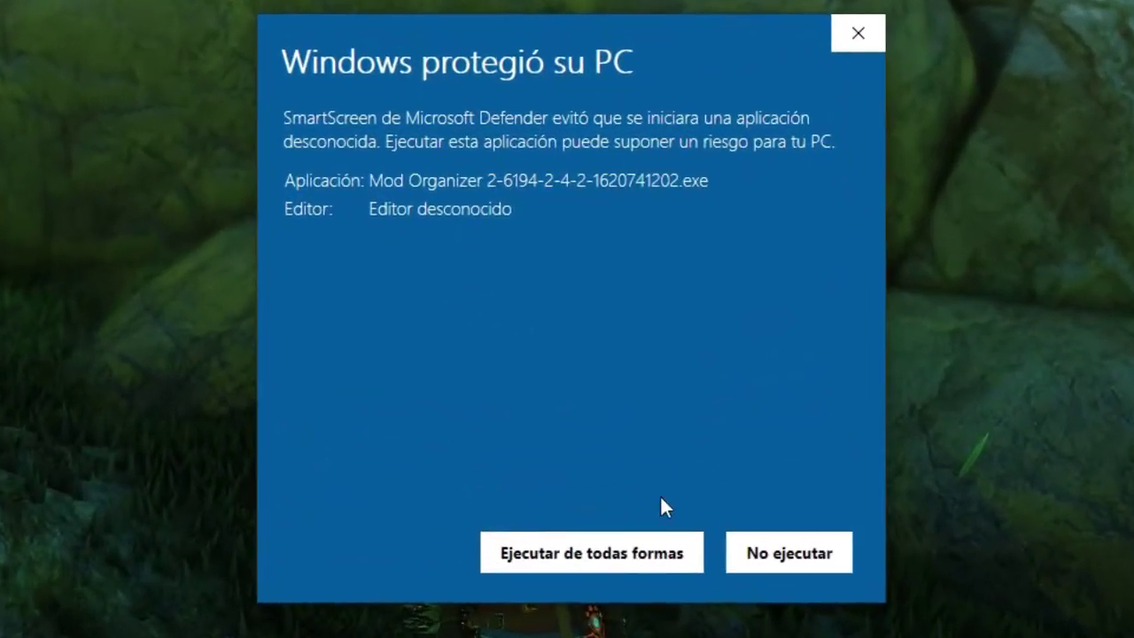
pyautogui.click(608, 526)
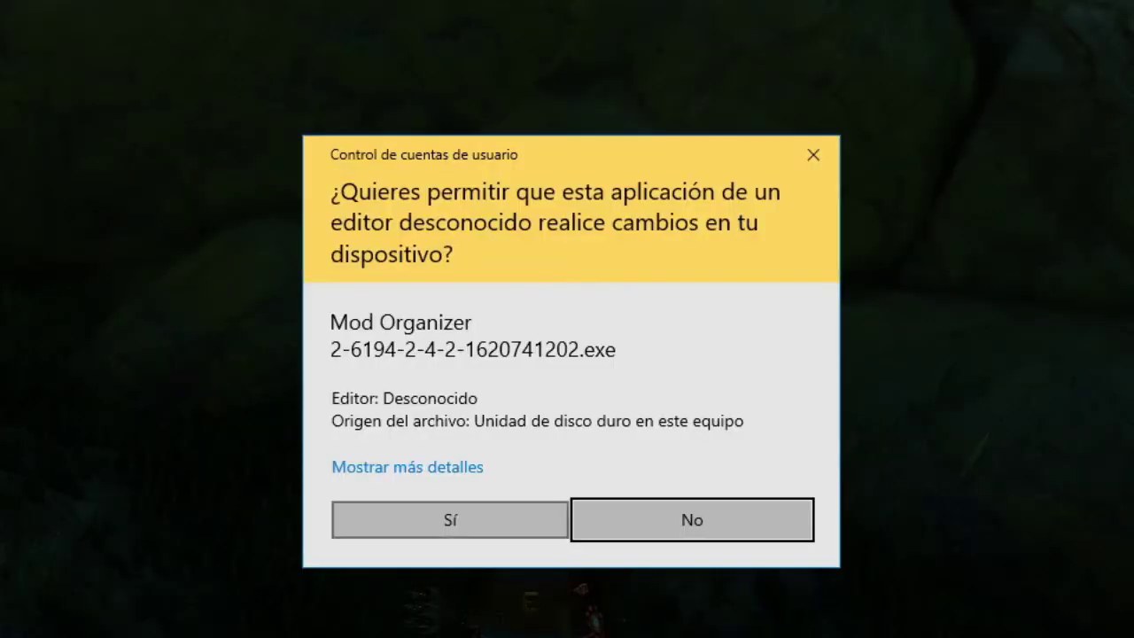
pyautogui.click(476, 530)
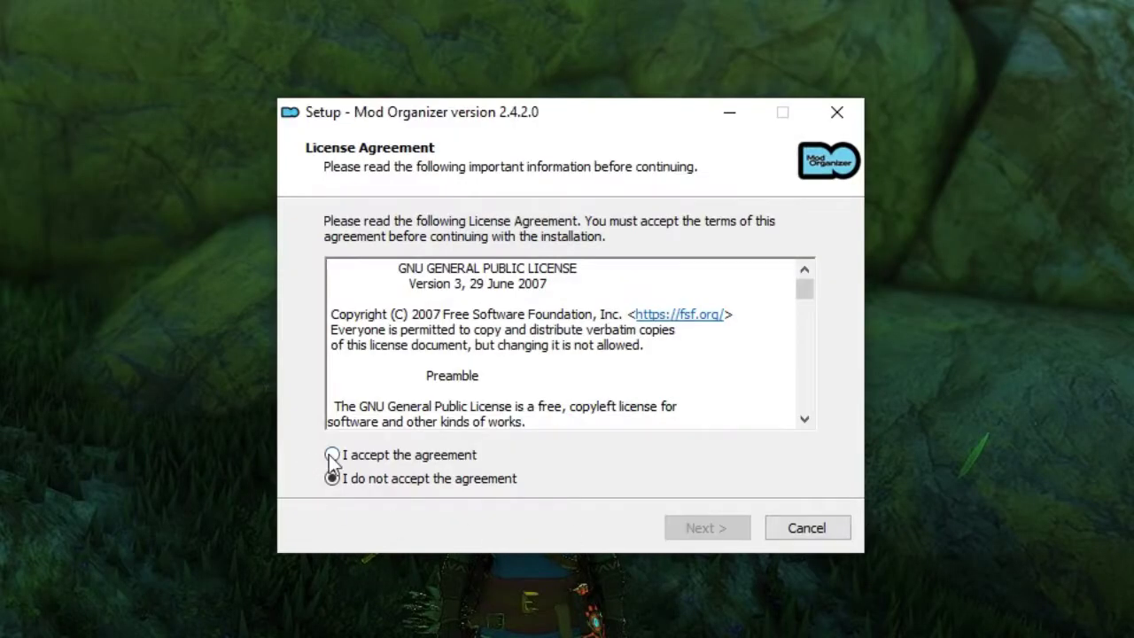
# - Accept the license and install Mod Organizer into C:\Modding\MO2, with the Mod Organizer Start Menu folder and a desktop shortcut
pyautogui.click(331, 455)
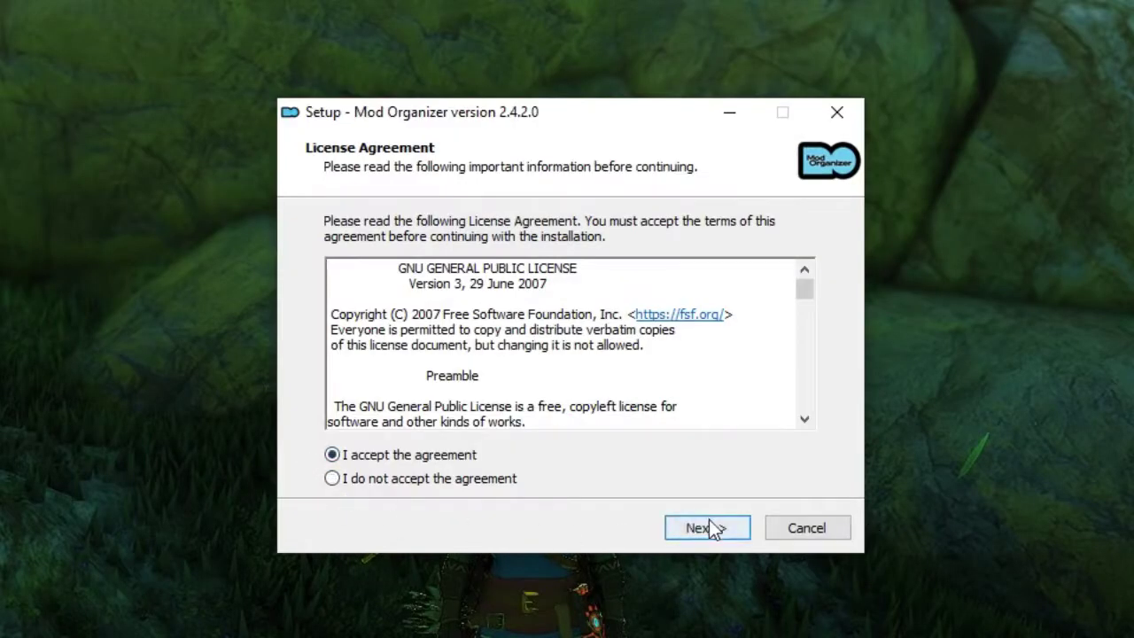
pyautogui.click(709, 529)
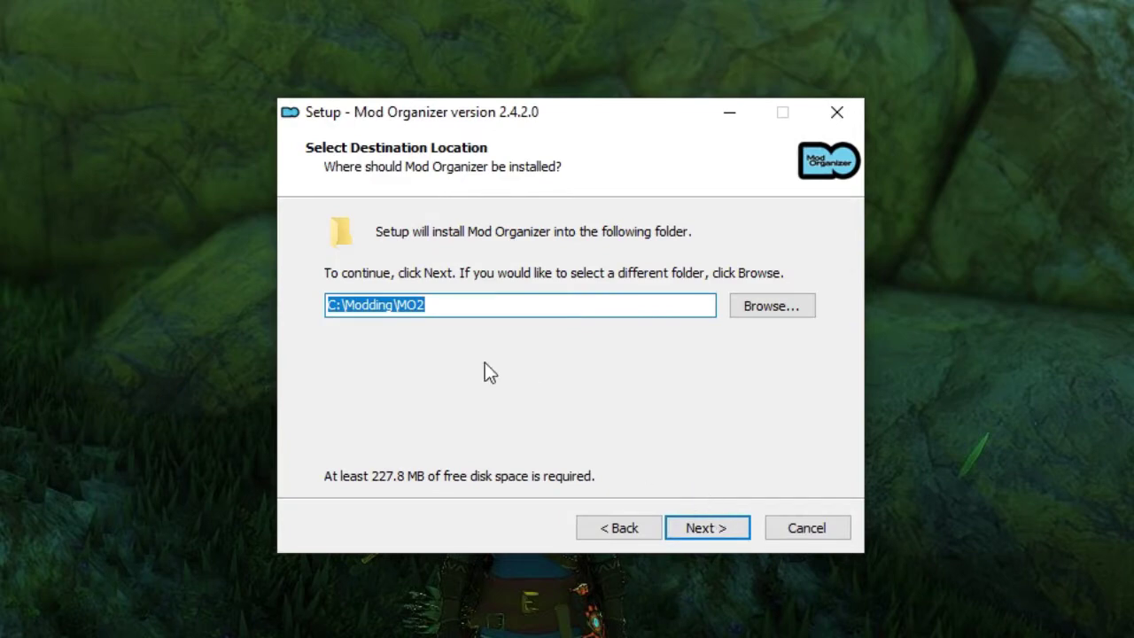
pyautogui.click(691, 528)
pyautogui.click(701, 528)
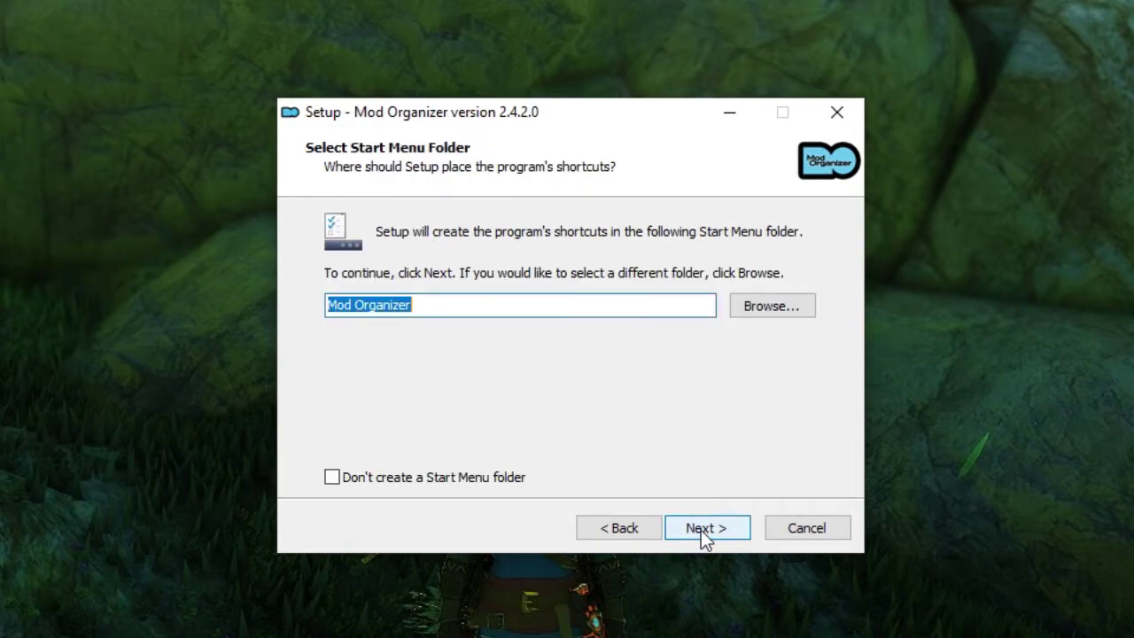
pyautogui.click(701, 529)
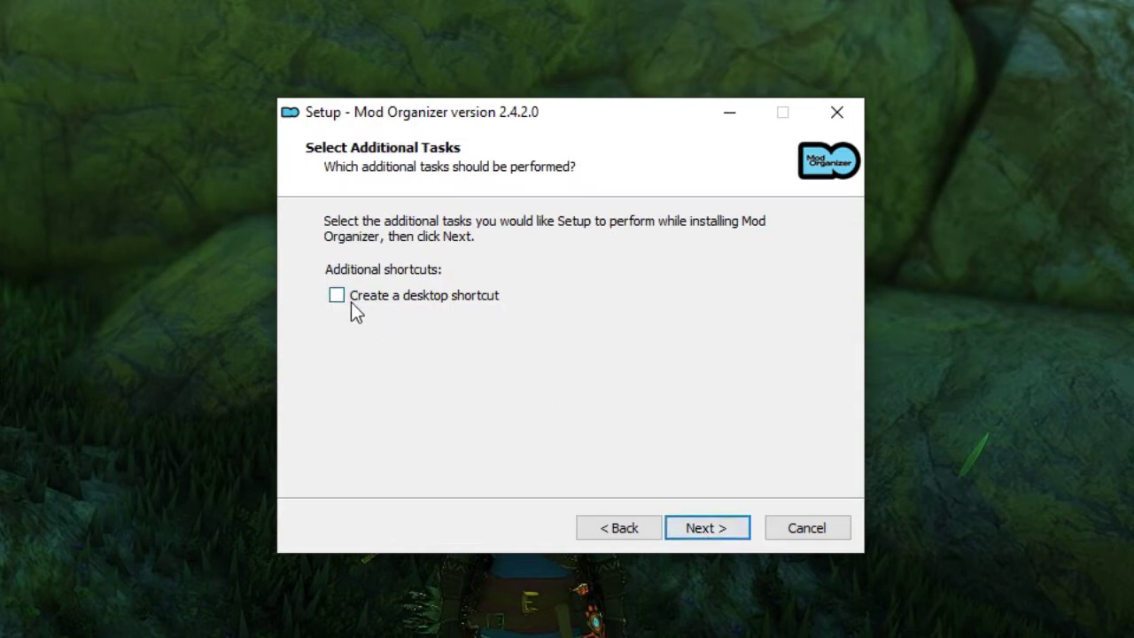
pyautogui.click(353, 301)
pyautogui.click(718, 527)
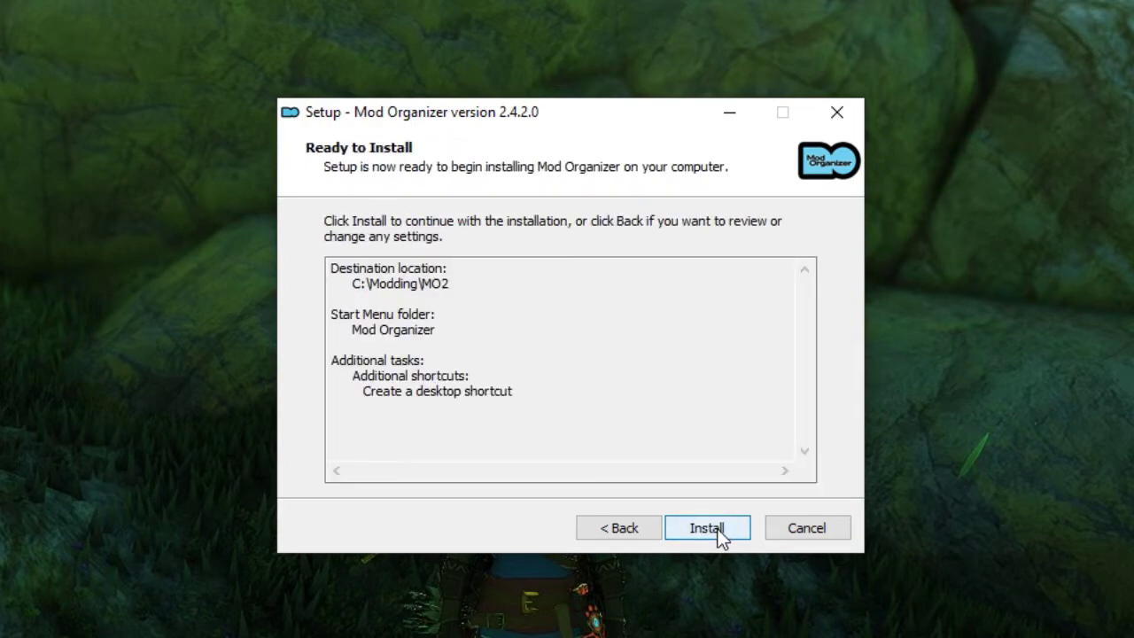
pyautogui.click(706, 529)
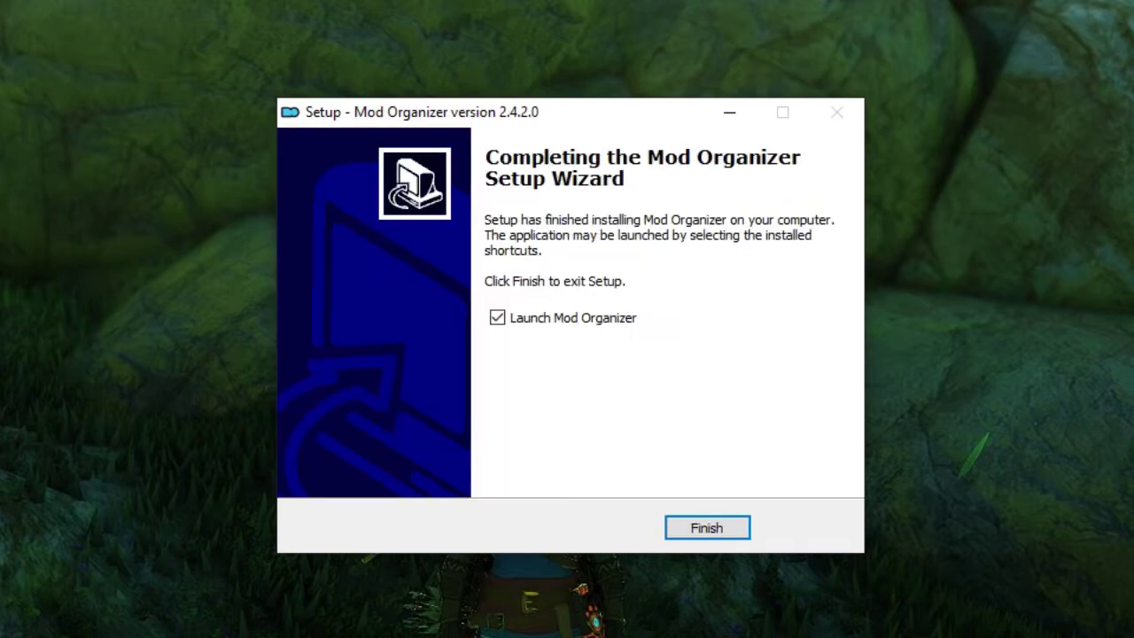
# - Finish the Mod Organizer setup with Launch Mod Organizer enabled
pyautogui.click(498, 319)
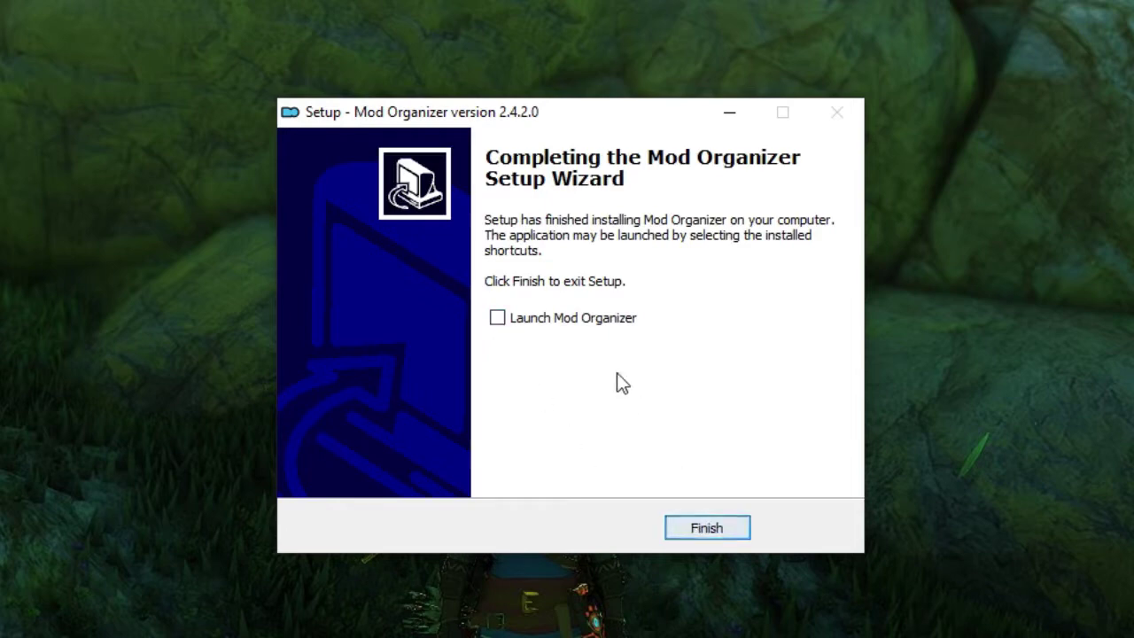
pyautogui.click(497, 318)
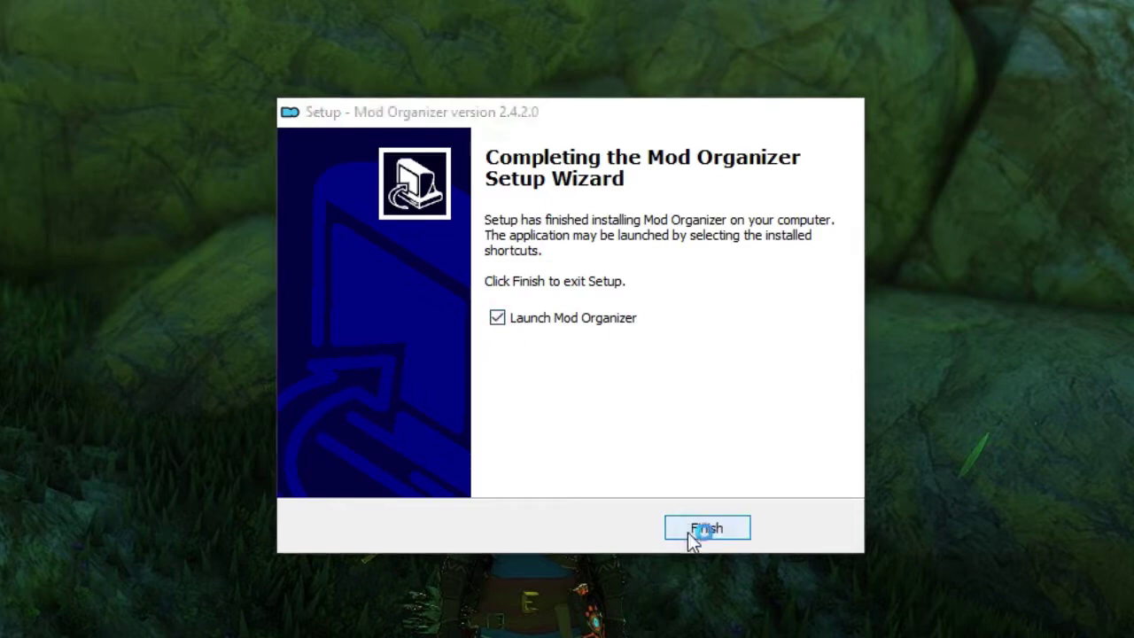
pyautogui.click(687, 531)
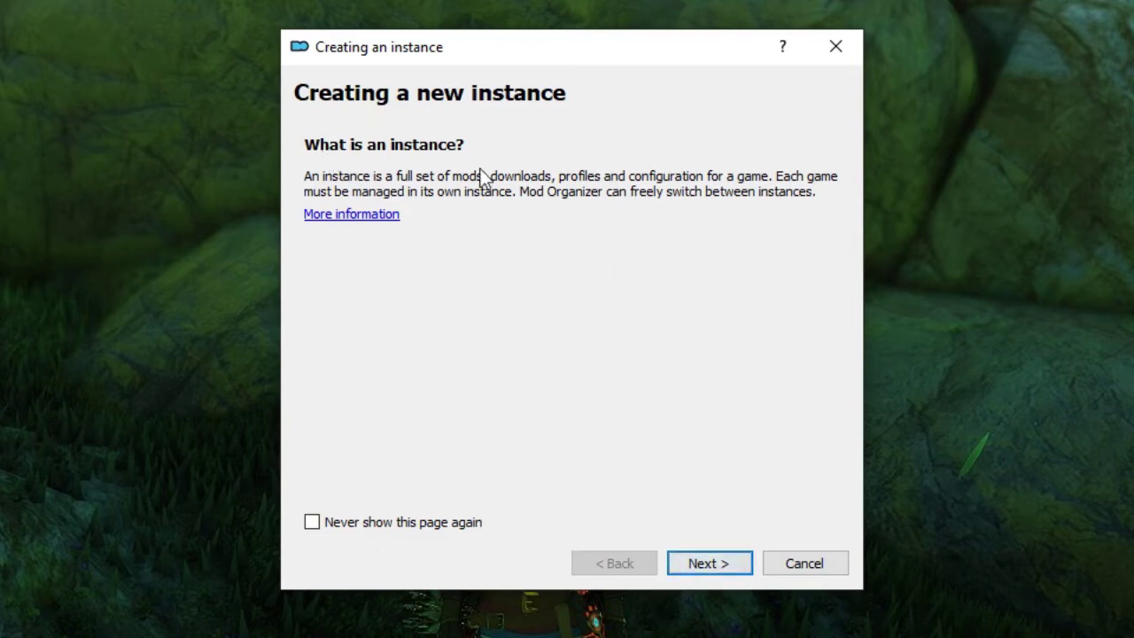
# - Set the instance introduction page to never show again, and start a global instance for the New Vegas game
pyautogui.click(313, 522)
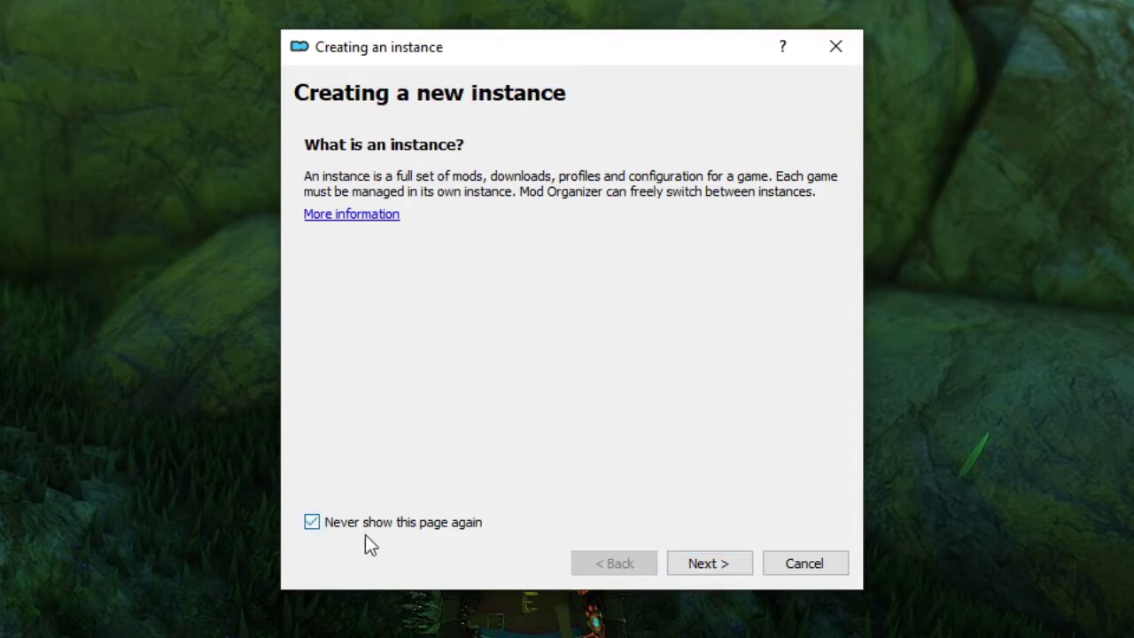
pyautogui.click(711, 566)
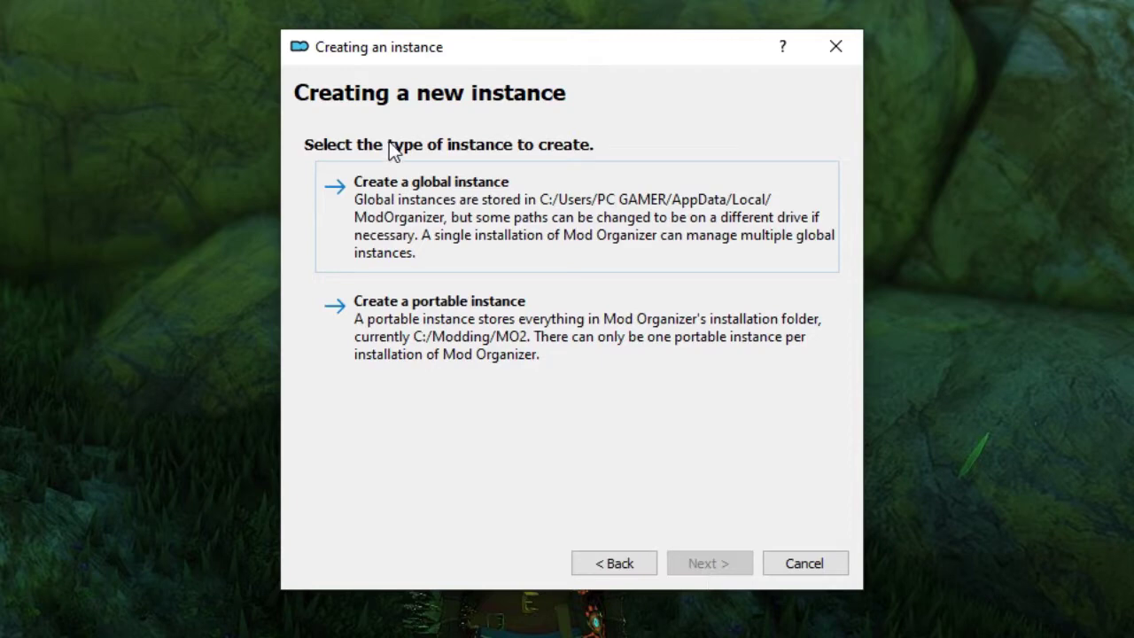
pyautogui.click(460, 196)
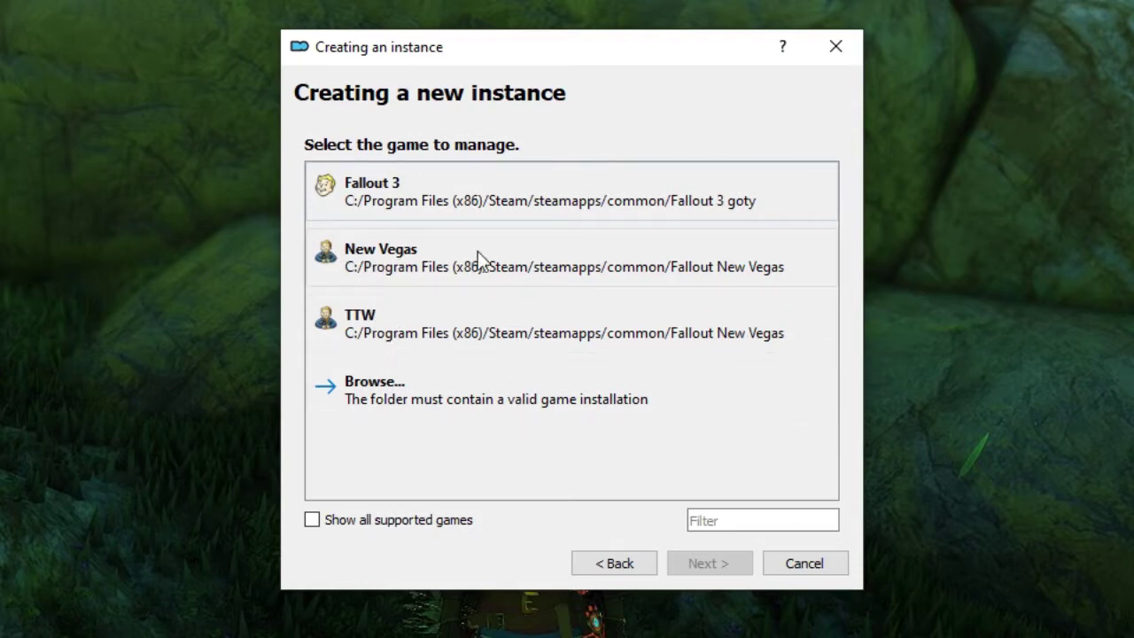
pyautogui.click(373, 257)
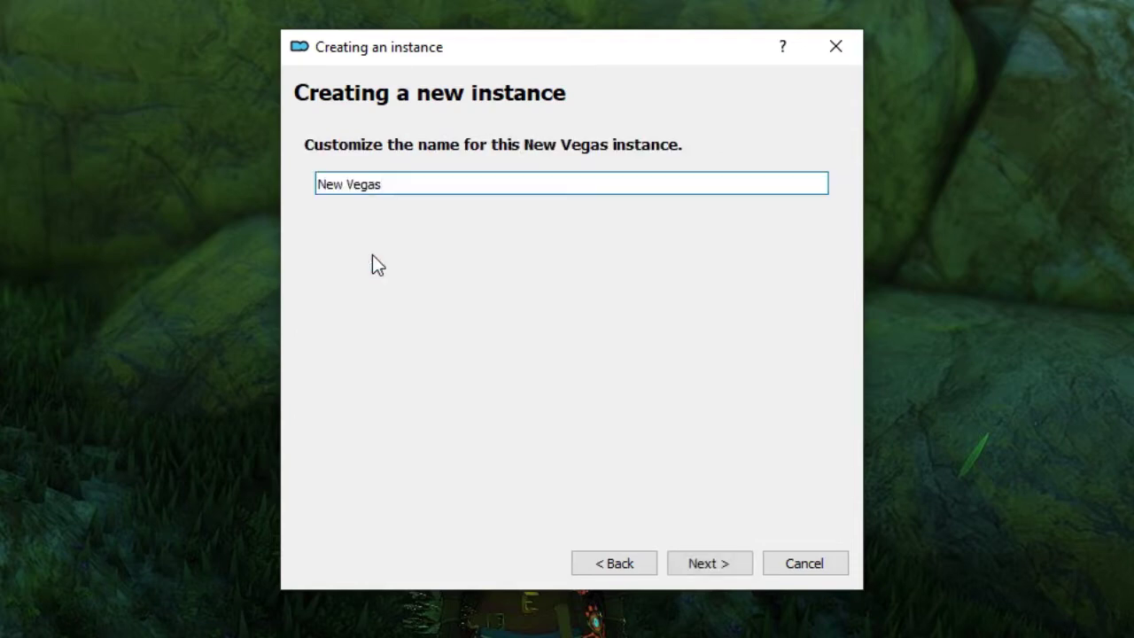
# - Name the instance New California and create it with the default data folder and without linking a Nexus account
pyautogui.moveTo(410, 194); pyautogui.dragTo(312, 196)
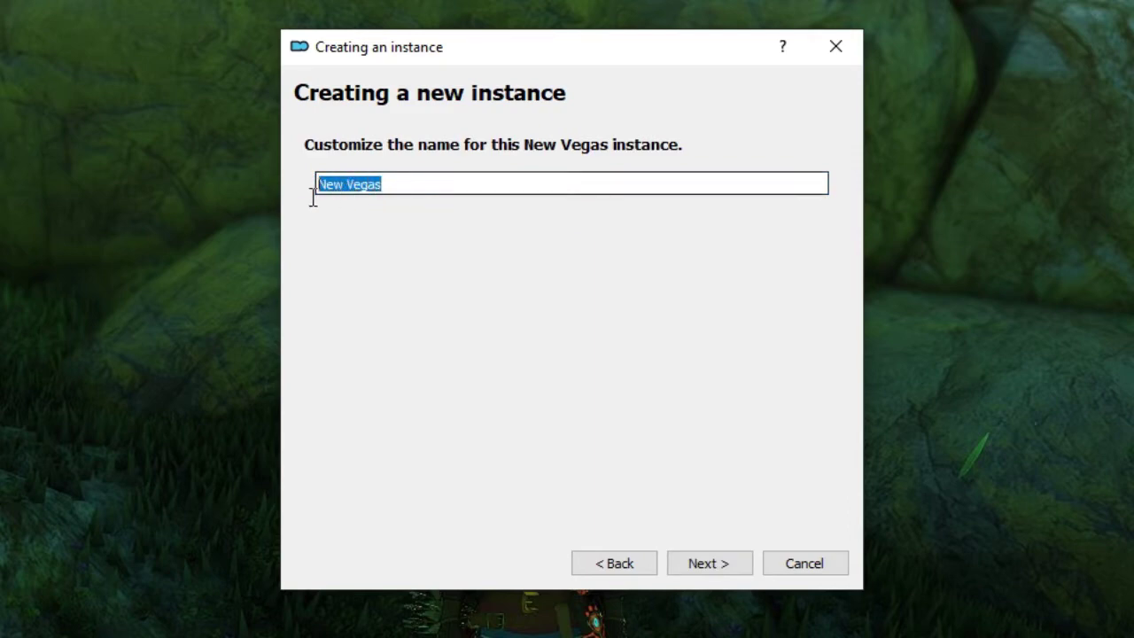
pyautogui.click(425, 191)
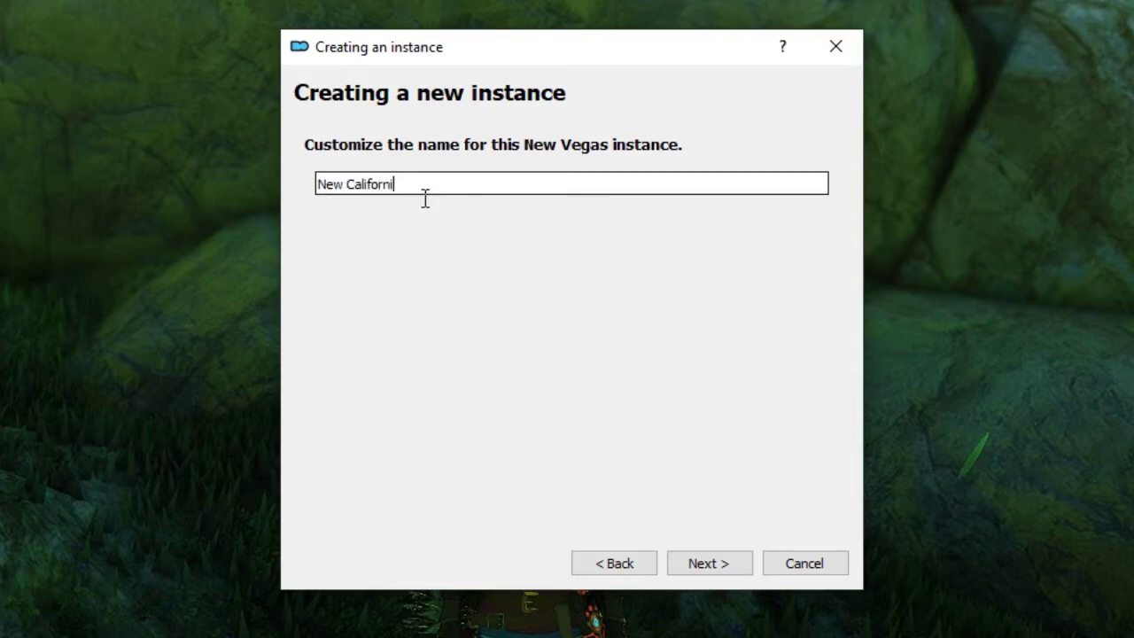
pyautogui.click(709, 567)
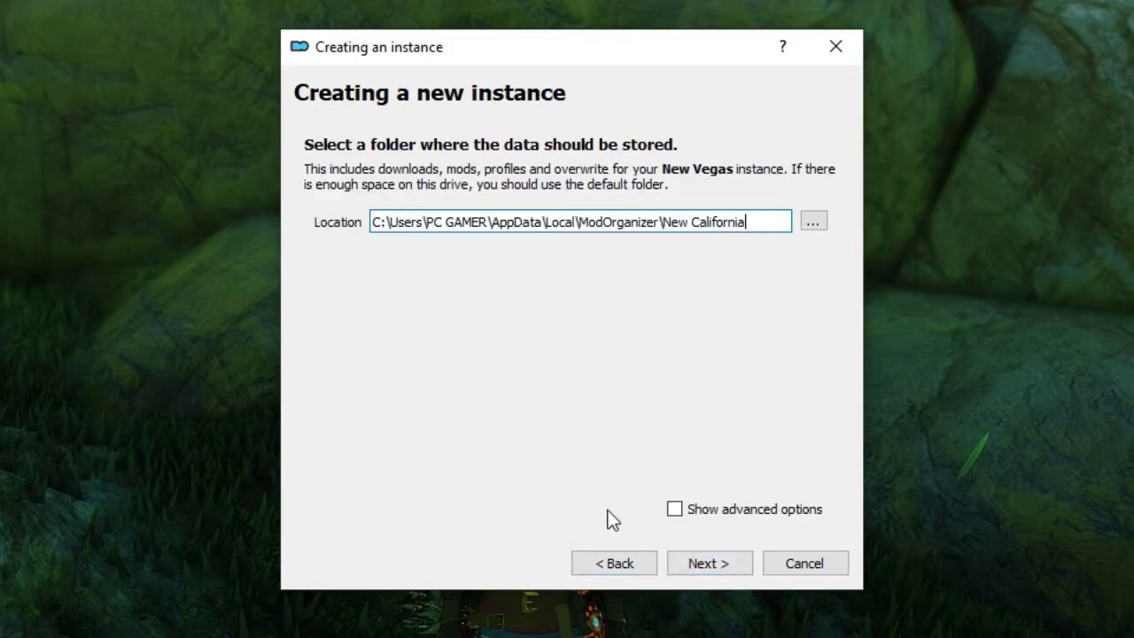
pyautogui.click(713, 572)
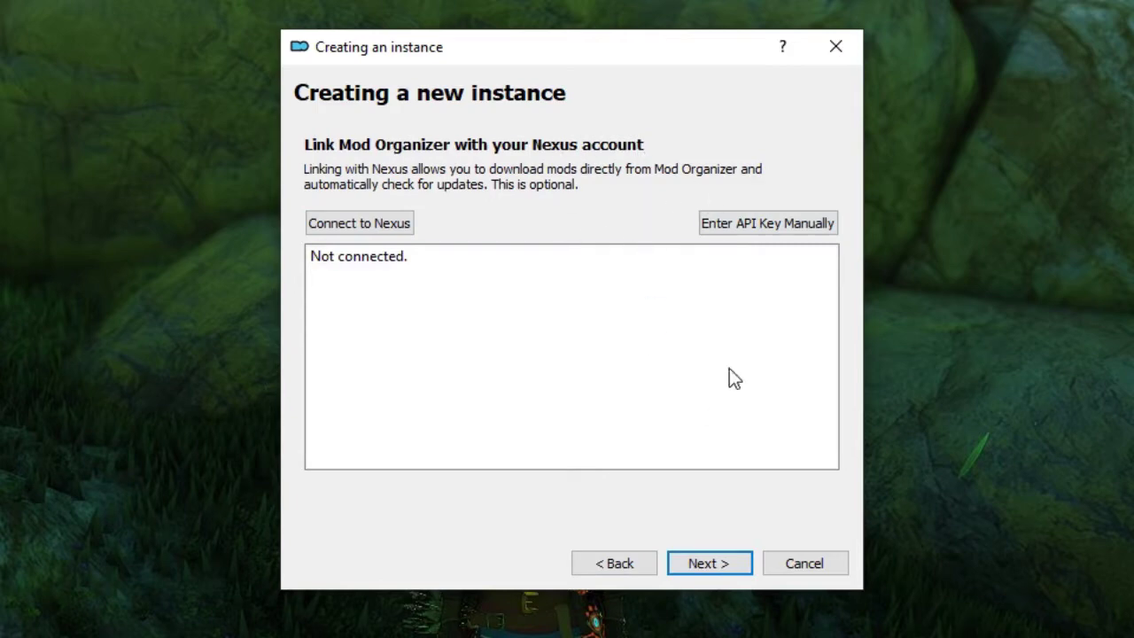
pyautogui.click(700, 567)
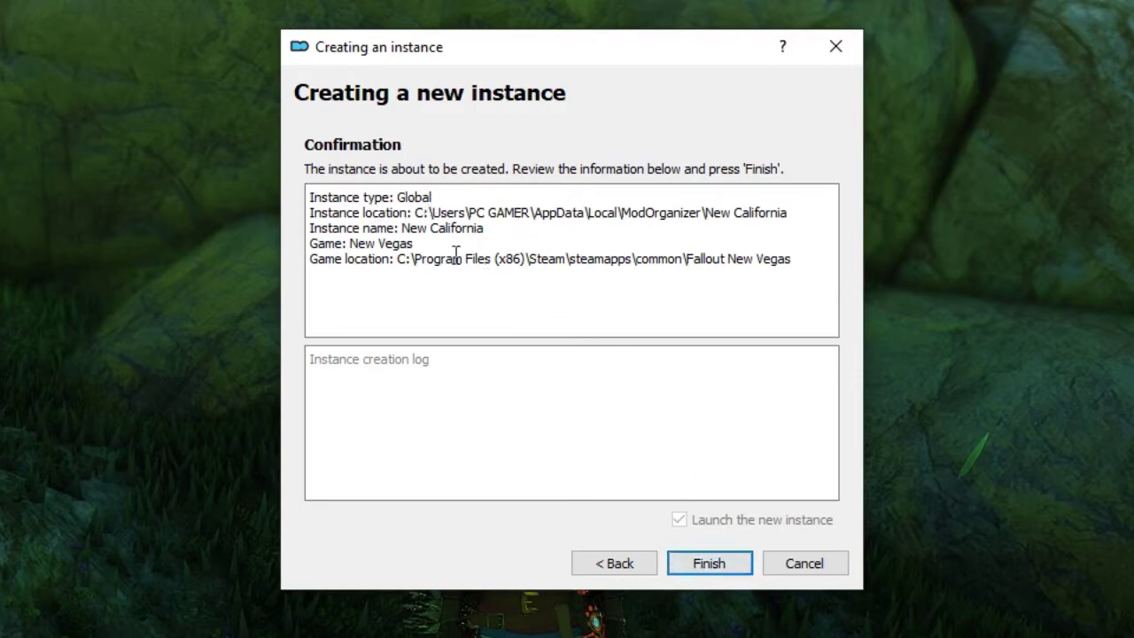
pyautogui.click(693, 564)
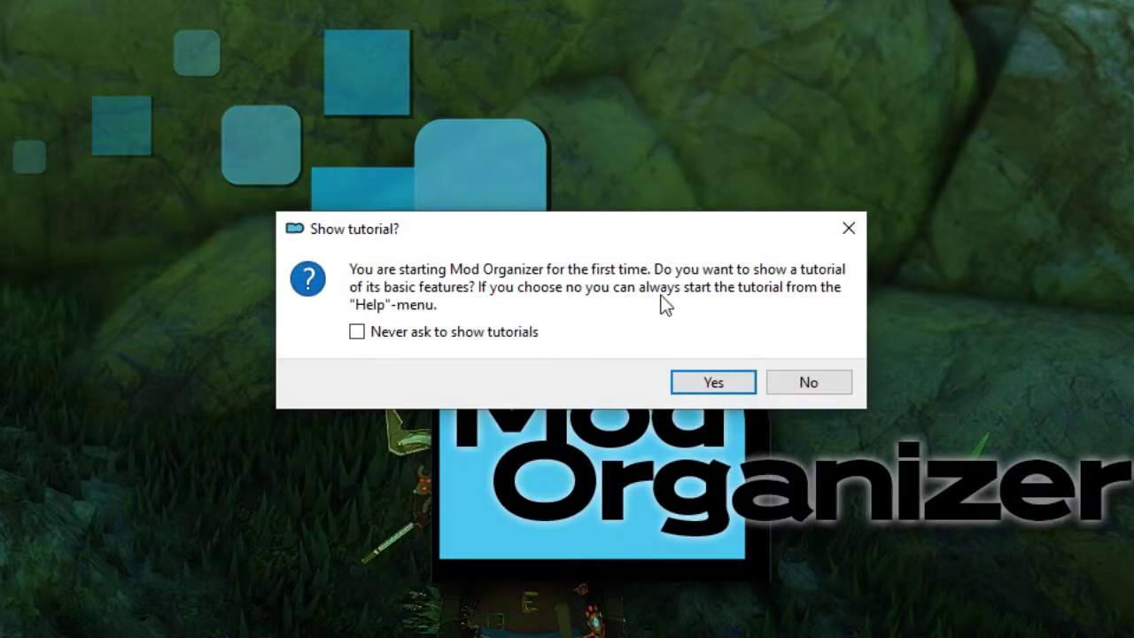
# - Decline the tutorial and refuse the nxm link association with the don't-ask-again option
pyautogui.click(808, 382)
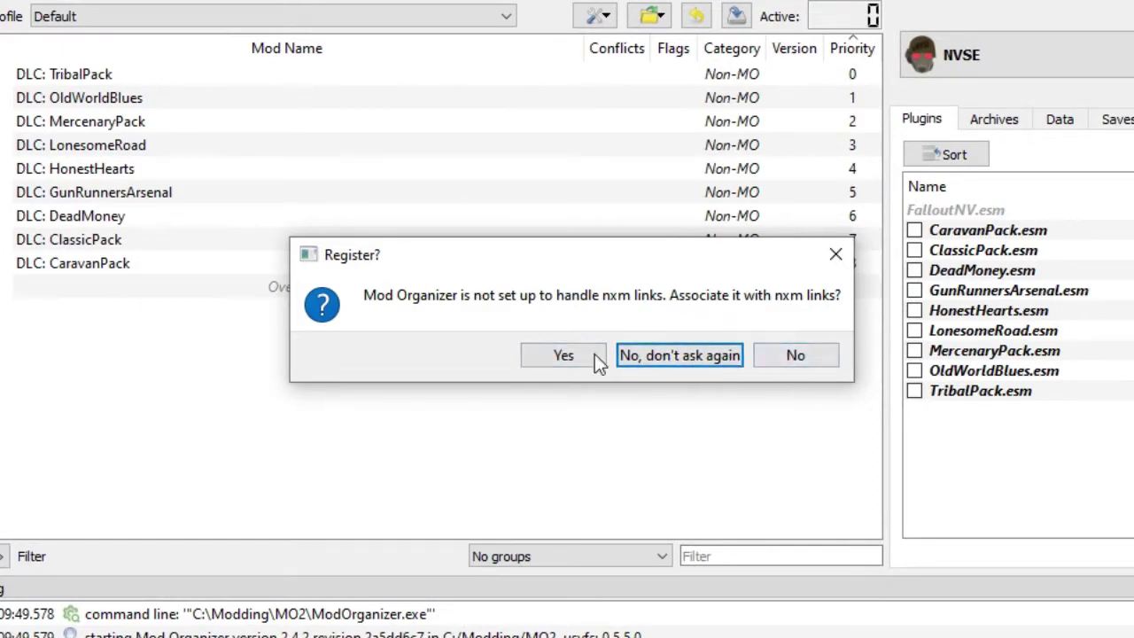
pyautogui.click(669, 358)
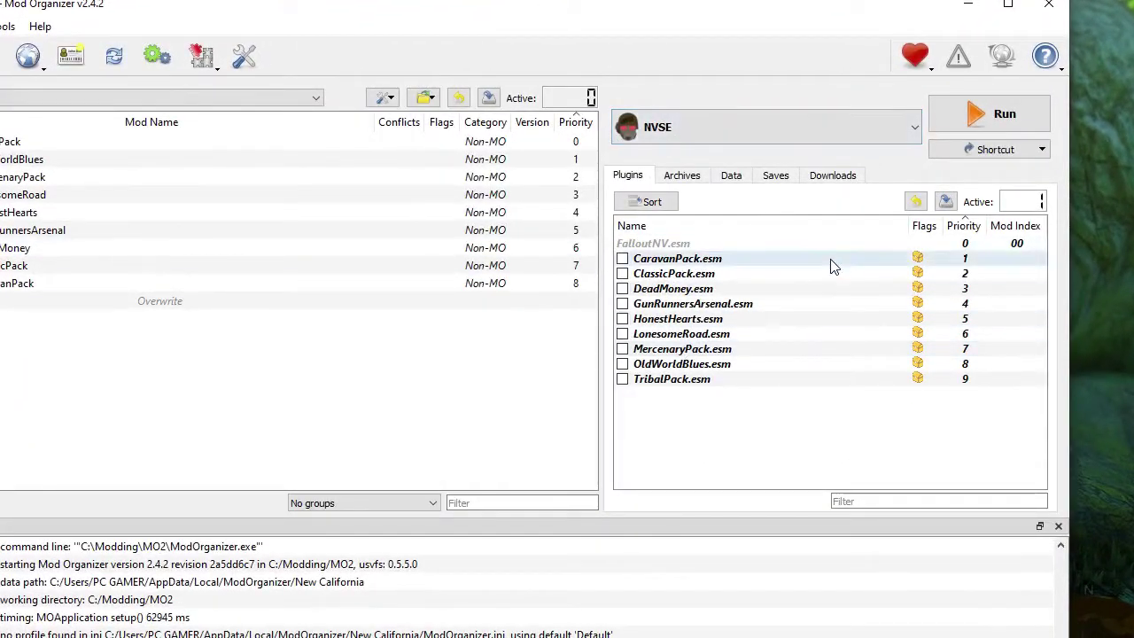
# - Enable all the Fallout New Vegas DLC plugins in the plugin list
pyautogui.rightClick(656, 274)
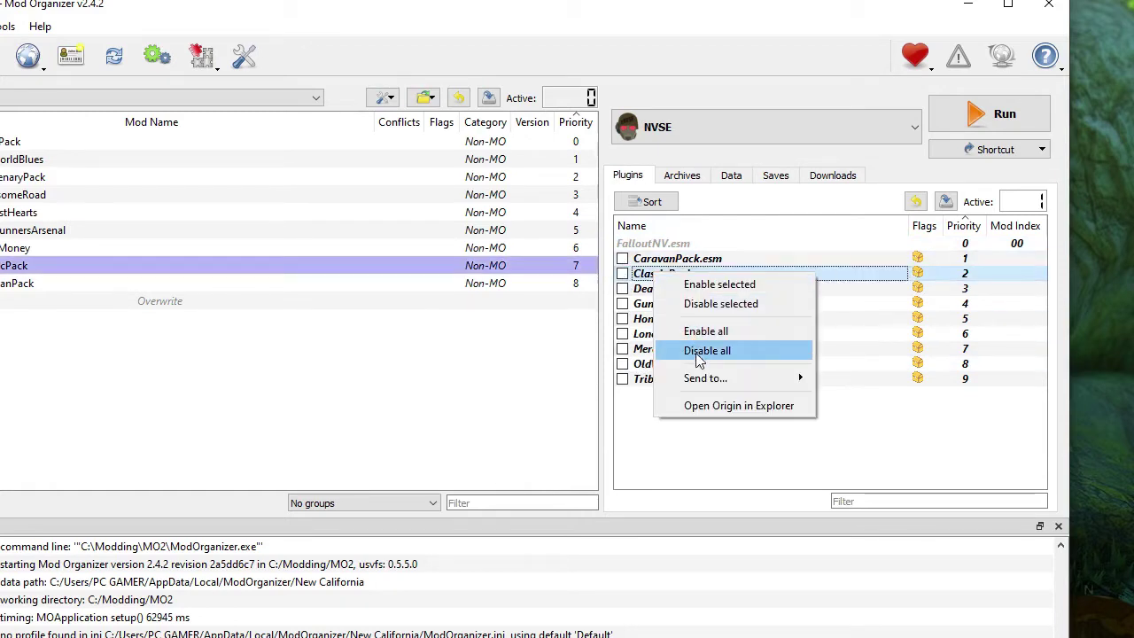
pyautogui.click(713, 332)
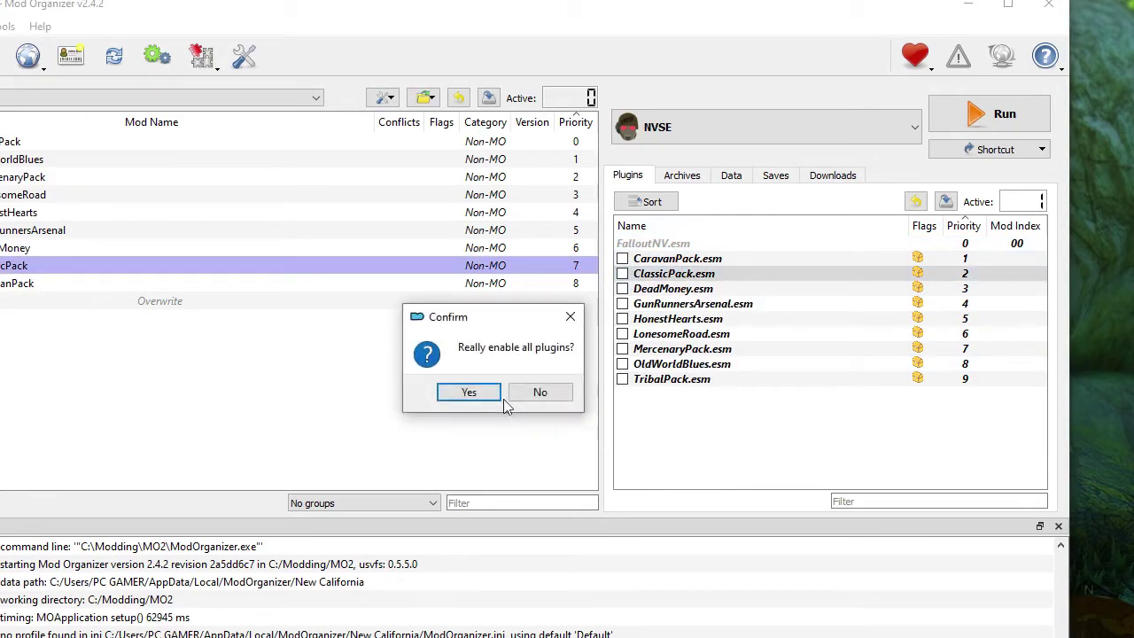
pyautogui.click(456, 392)
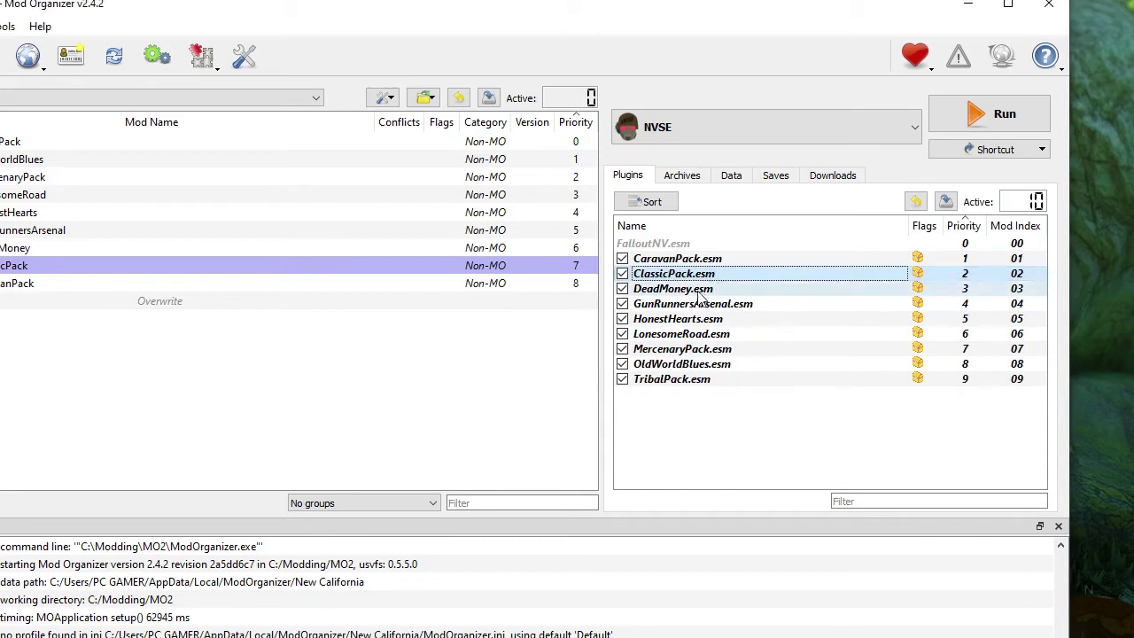
# - Check the NVSE entry in the executables configuration and close it without changes
pyautogui.click(161, 69)
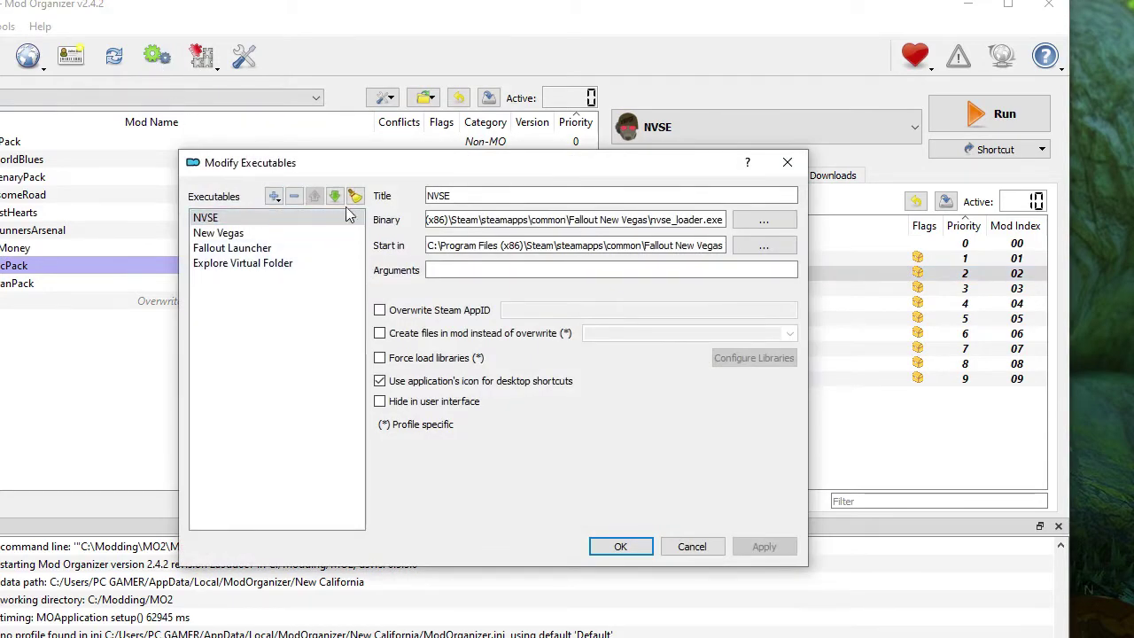
pyautogui.click(788, 169)
pyautogui.click(156, 58)
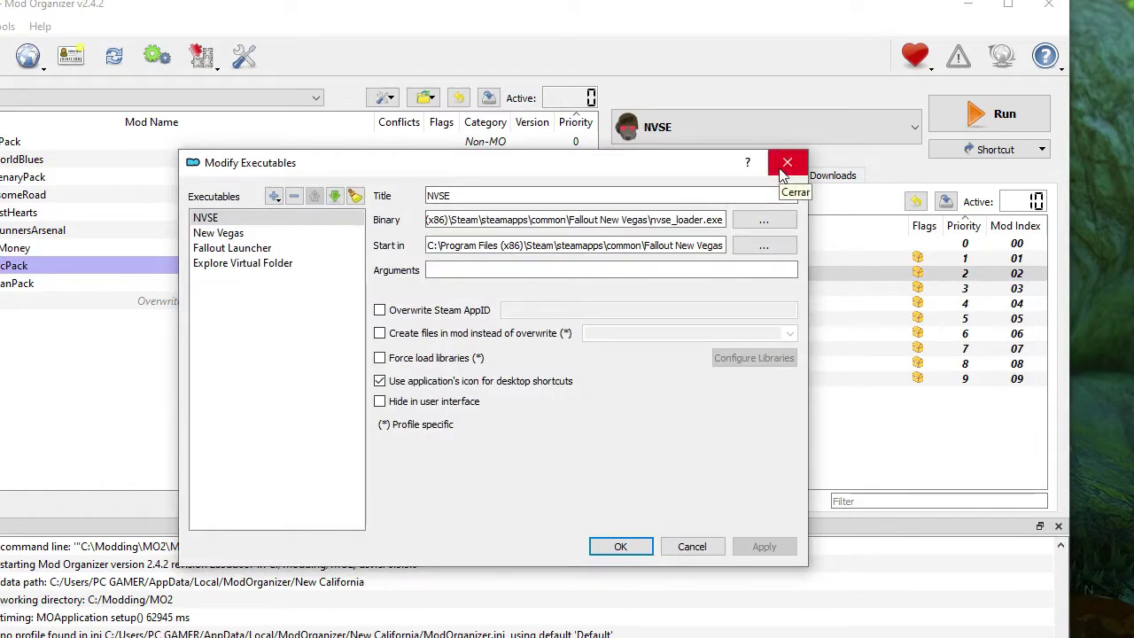
pyautogui.click(785, 166)
# - Set the Mod Organizer interface language to español de España (España)
pyautogui.click(244, 56)
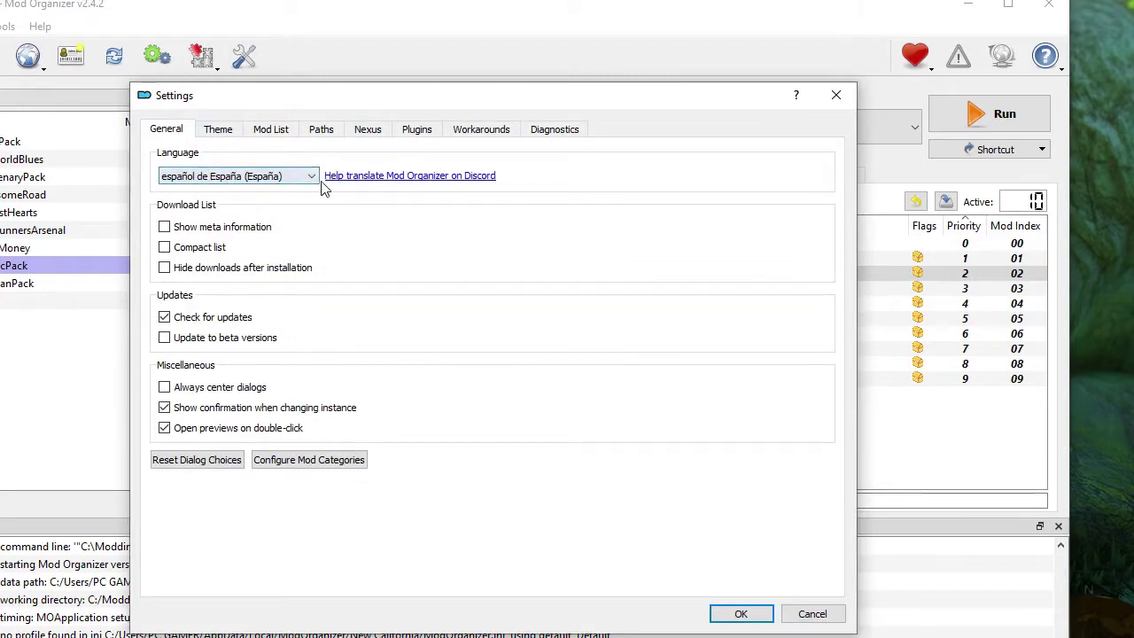
pyautogui.click(742, 616)
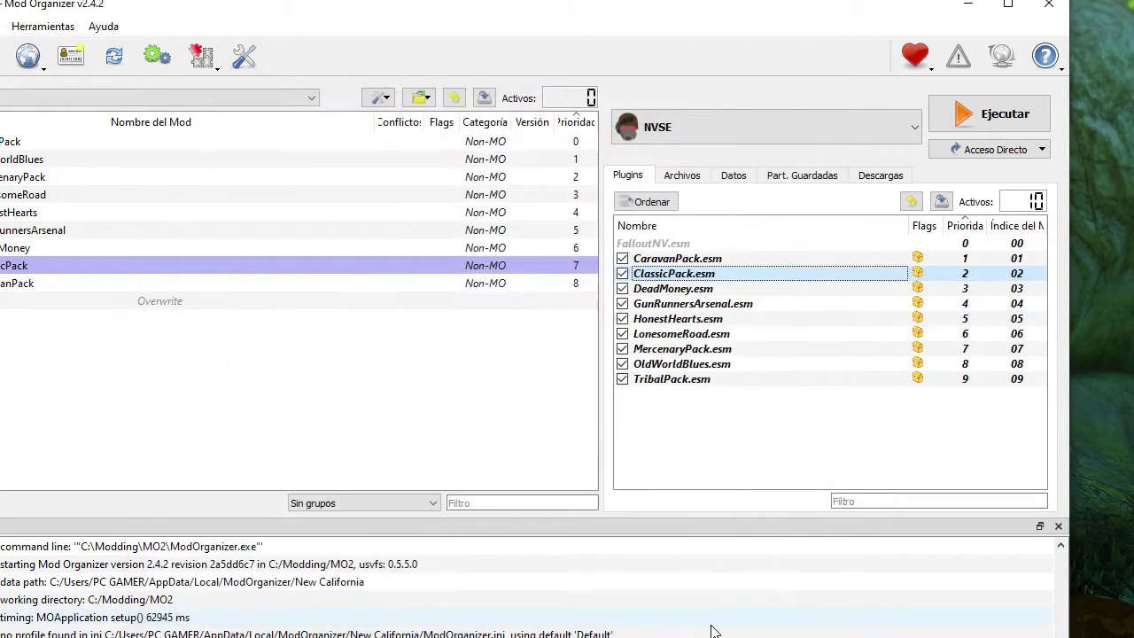
pyautogui.rightClick(209, 271)
pyautogui.moveTo(282, 280)
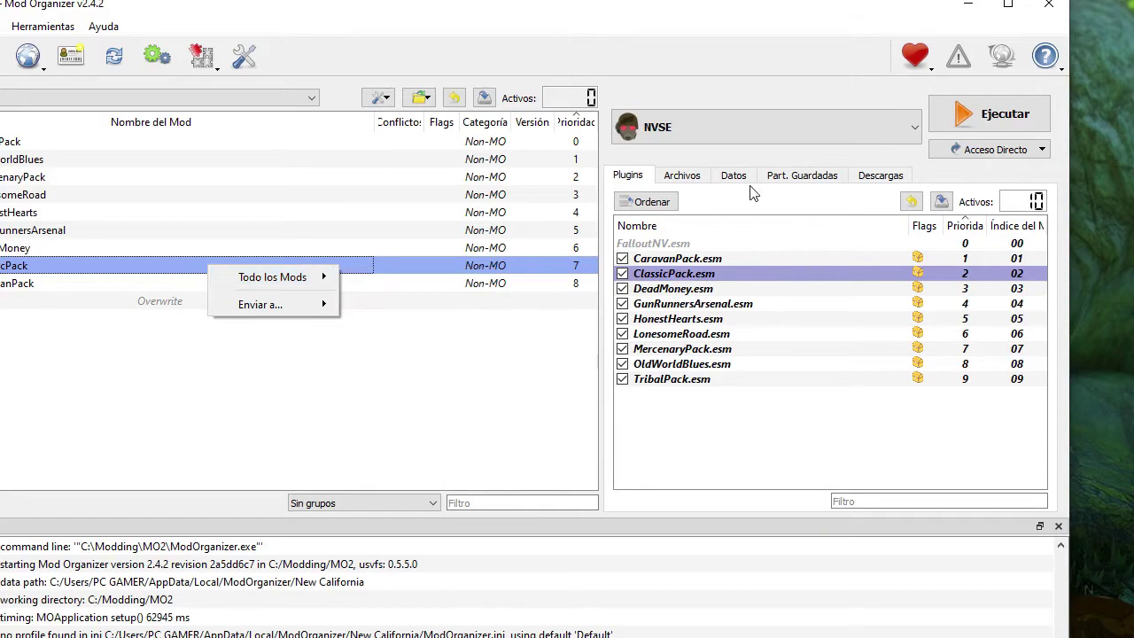
pyautogui.click(452, 6)
pyautogui.moveTo(426, 5); pyautogui.dragTo(403, 18)
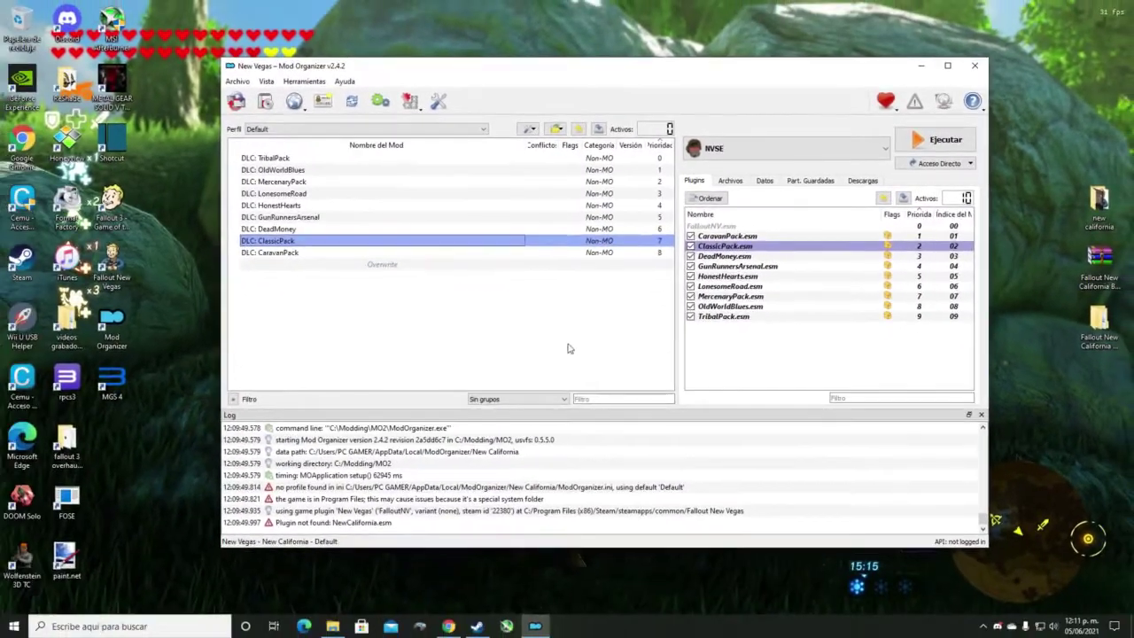
# - Switch to the browser and open the NVAC - New Vegas Anti Crash page from Nexus Mods' Fallout New Vegas top files
pyautogui.click(449, 627)
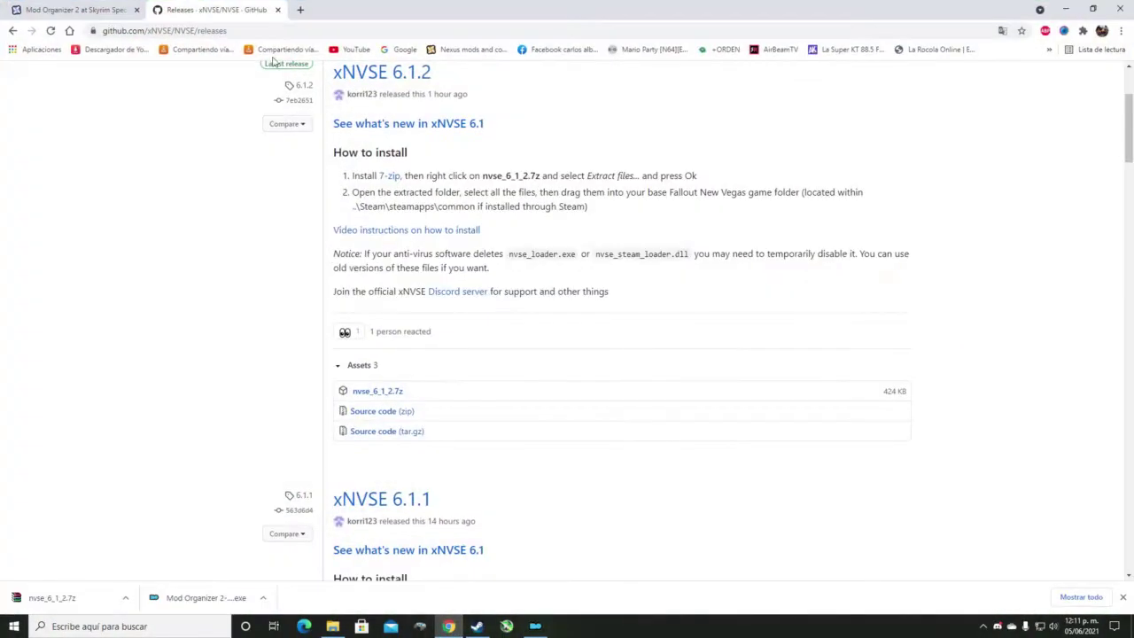
pyautogui.click(465, 50)
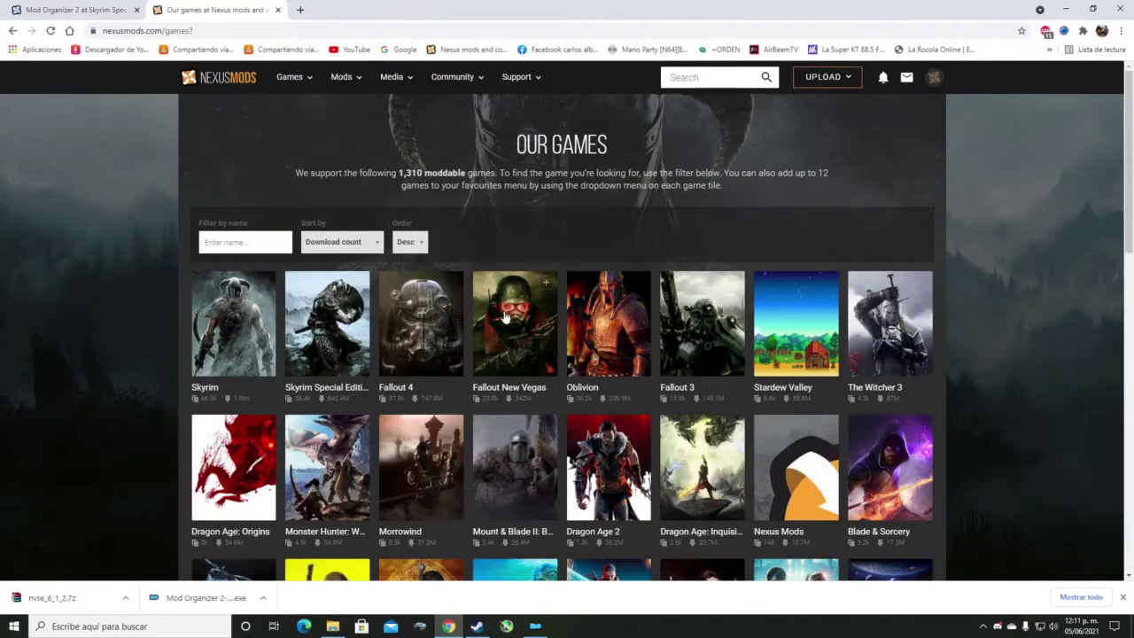
pyautogui.click(518, 320)
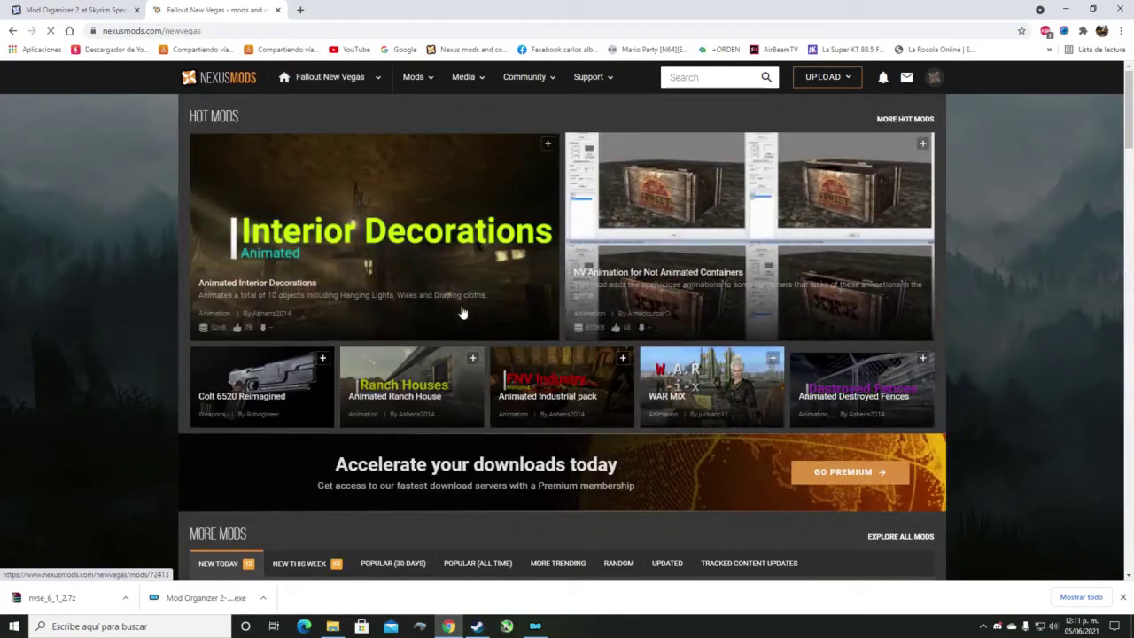
pyautogui.moveTo(422, 83)
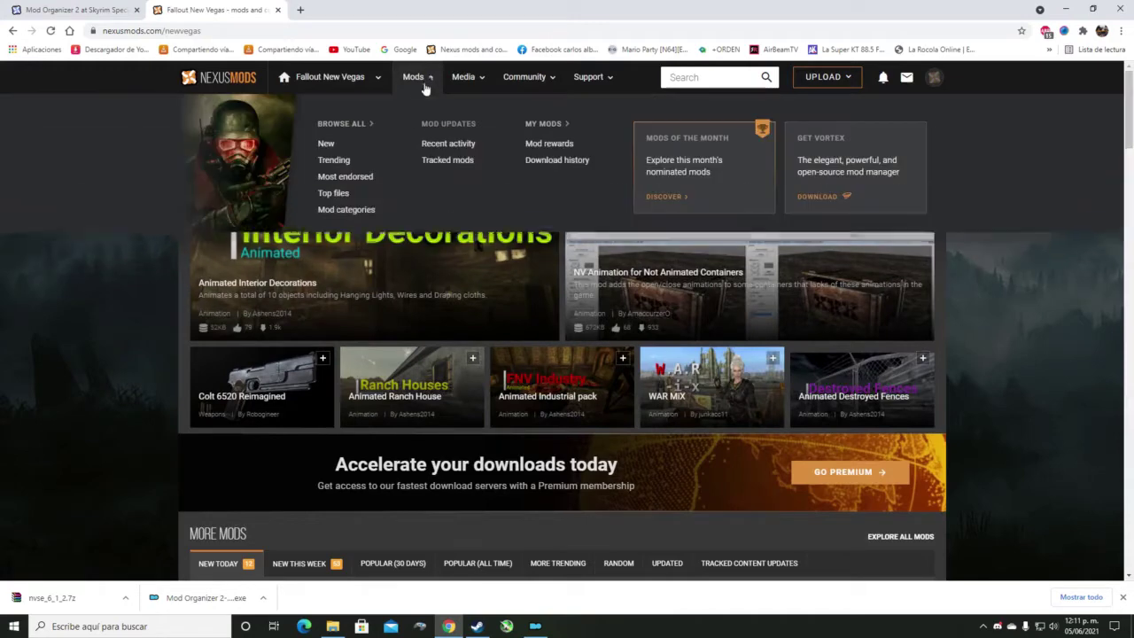
pyautogui.click(335, 194)
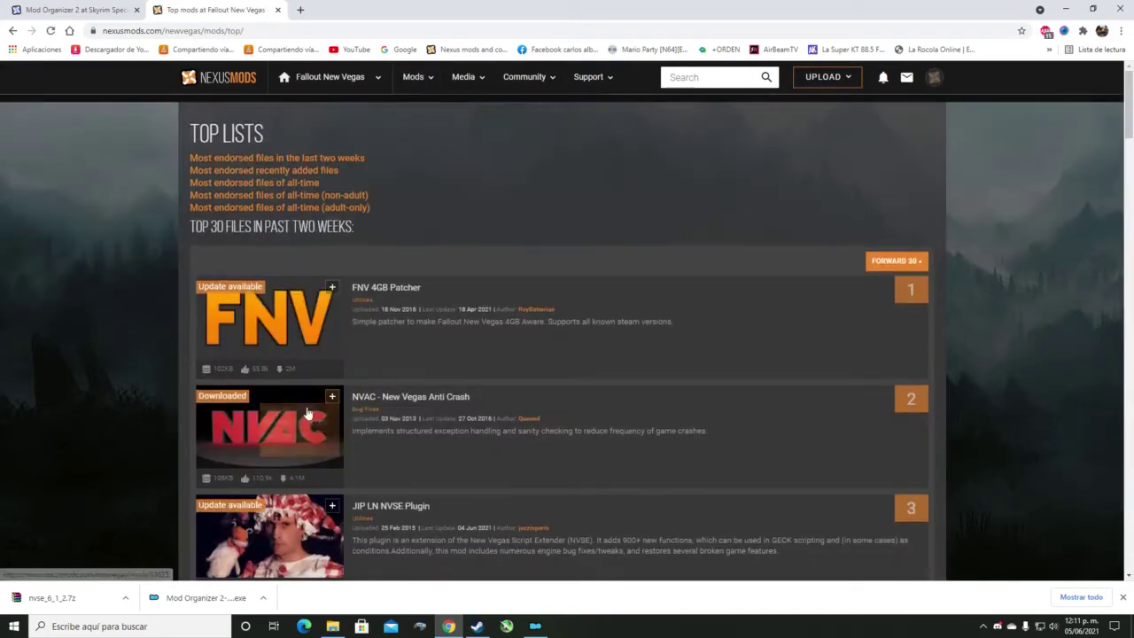
pyautogui.middleClick(307, 413)
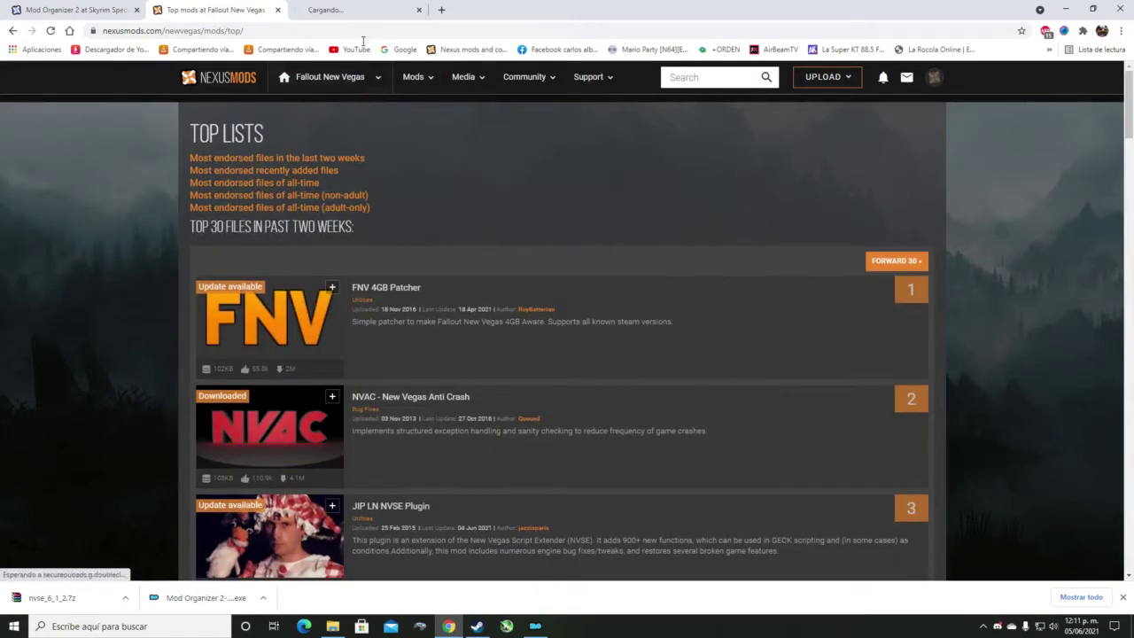
pyautogui.click(359, 12)
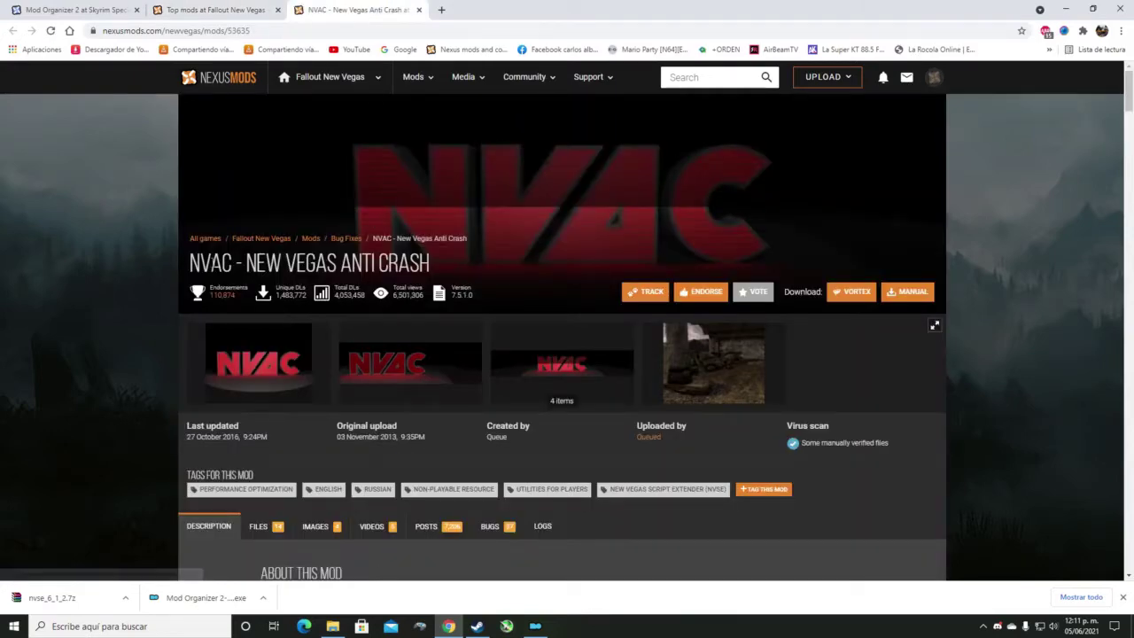
# - Download the main NVAC - New Vegas Anti Crash file manually with the slow download, saving the zip to the desktop (Escritorio)
pyautogui.scroll(-3, 339, 261)
pyautogui.click(258, 289)
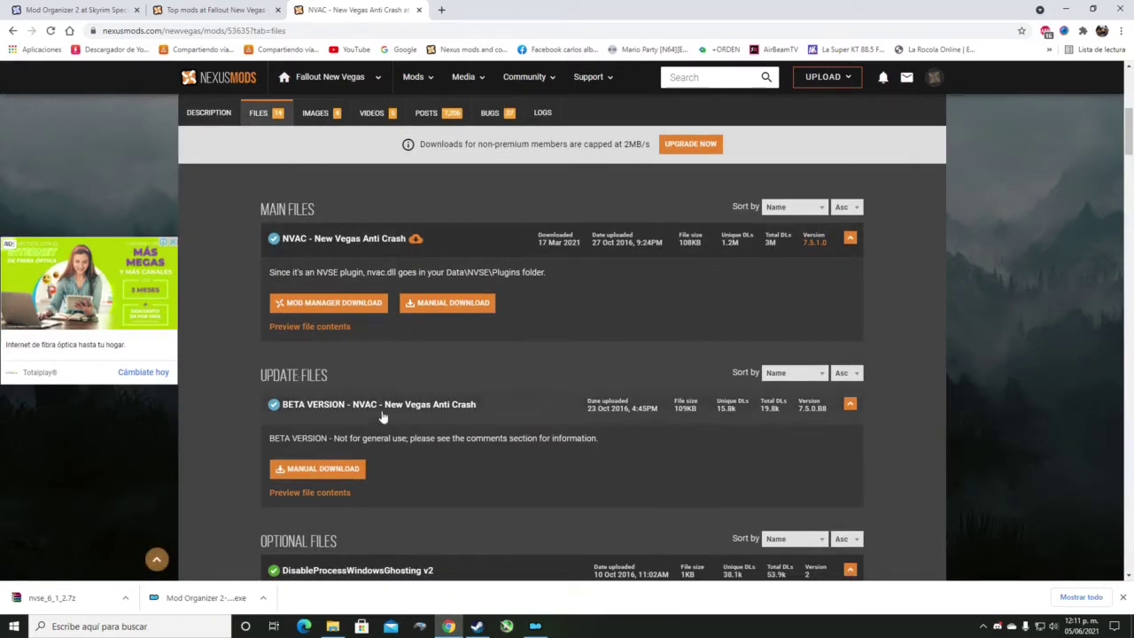
pyautogui.click(452, 304)
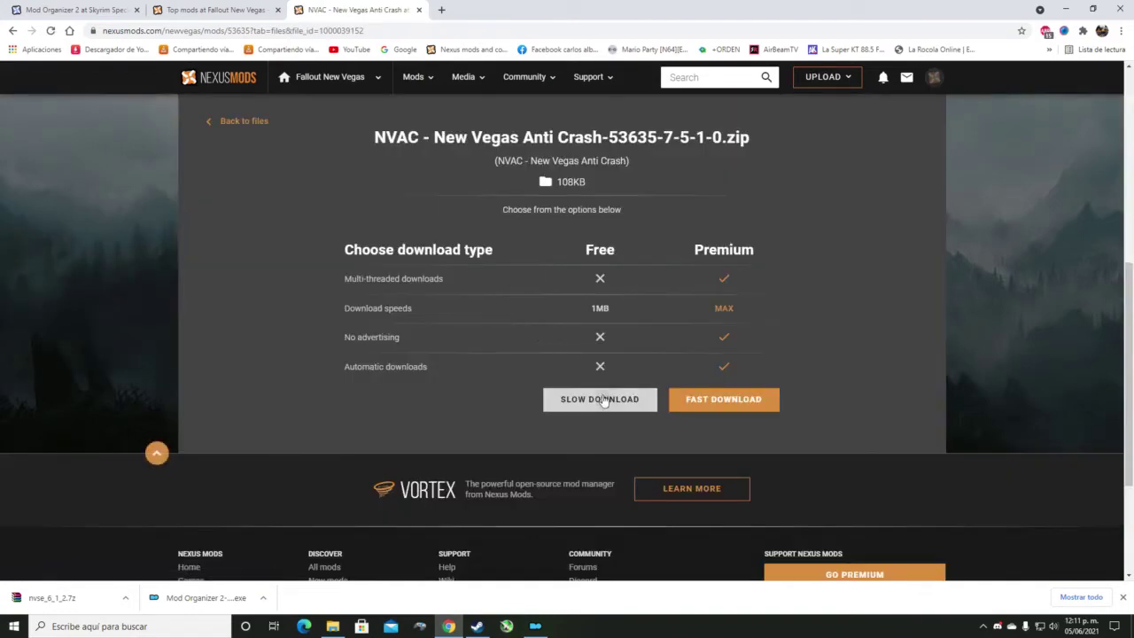
pyautogui.click(602, 399)
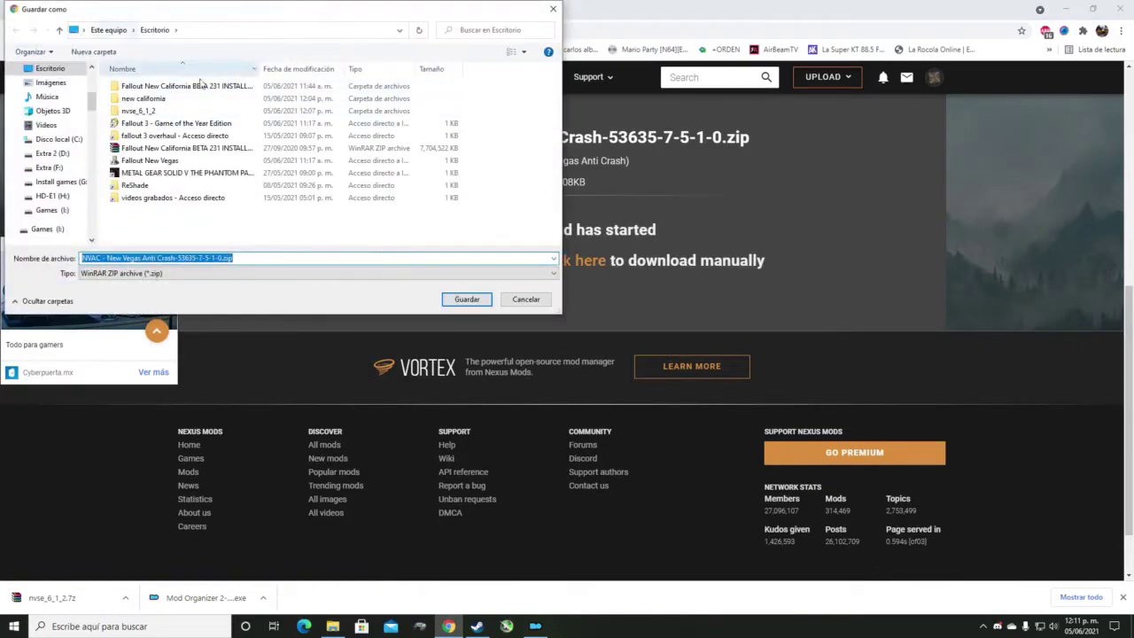
pyautogui.click(466, 300)
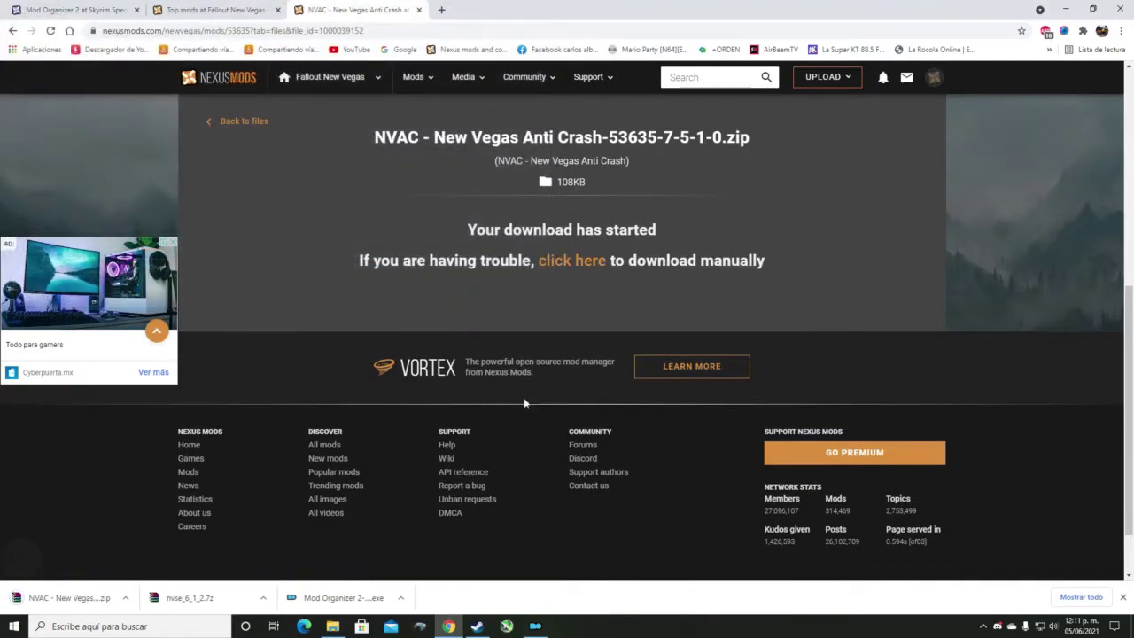
pyautogui.click(1068, 11)
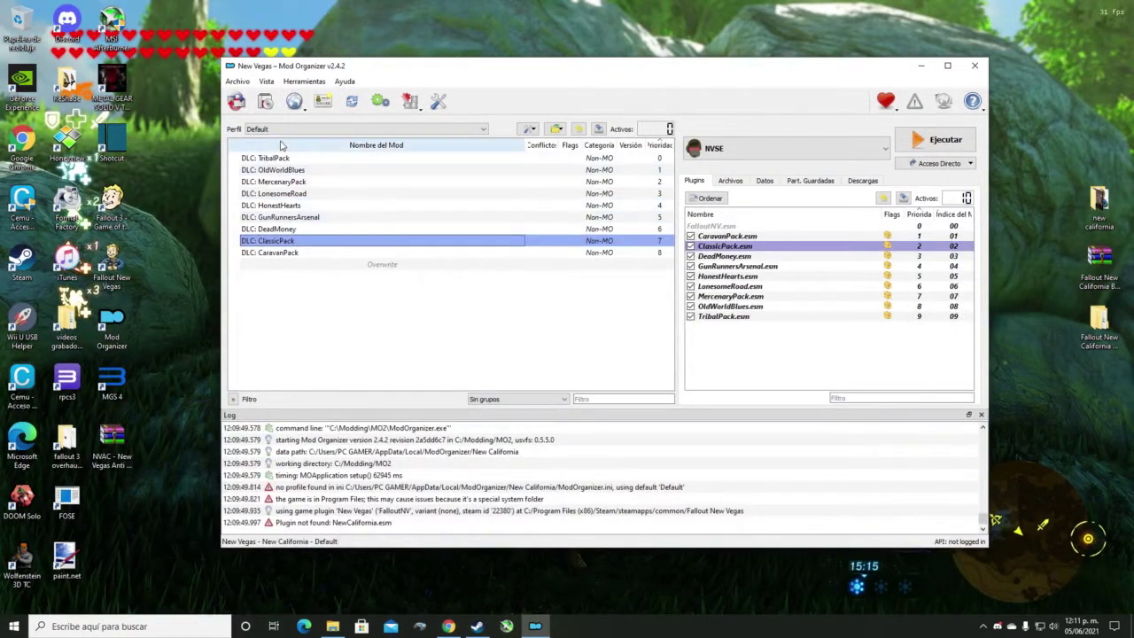
# - Enable "Usar juegos guardados específicos del perfil" and "Invalidacion de Archivo Automatica" for the Default profile
pyautogui.moveTo(397, 68); pyautogui.dragTo(397, 52)
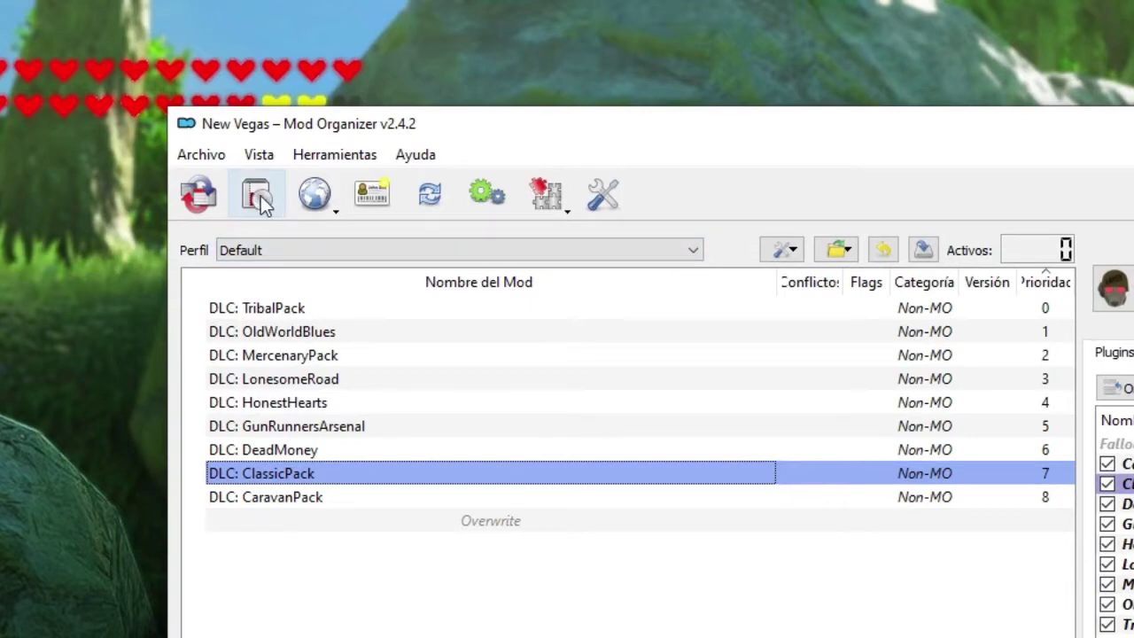
pyautogui.click(379, 197)
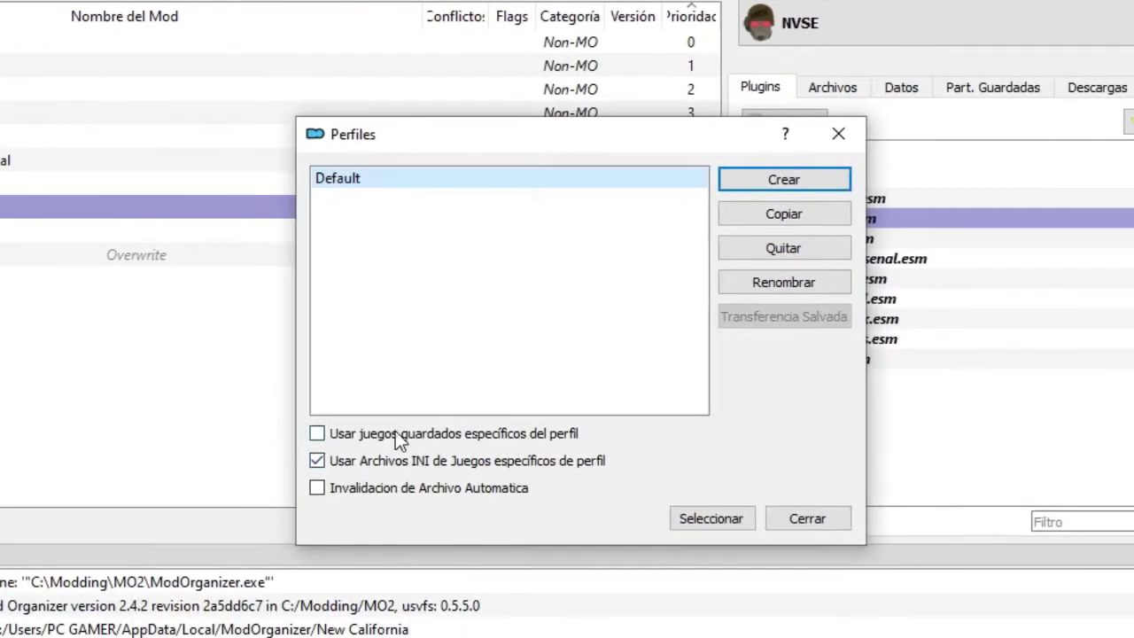
pyautogui.click(318, 435)
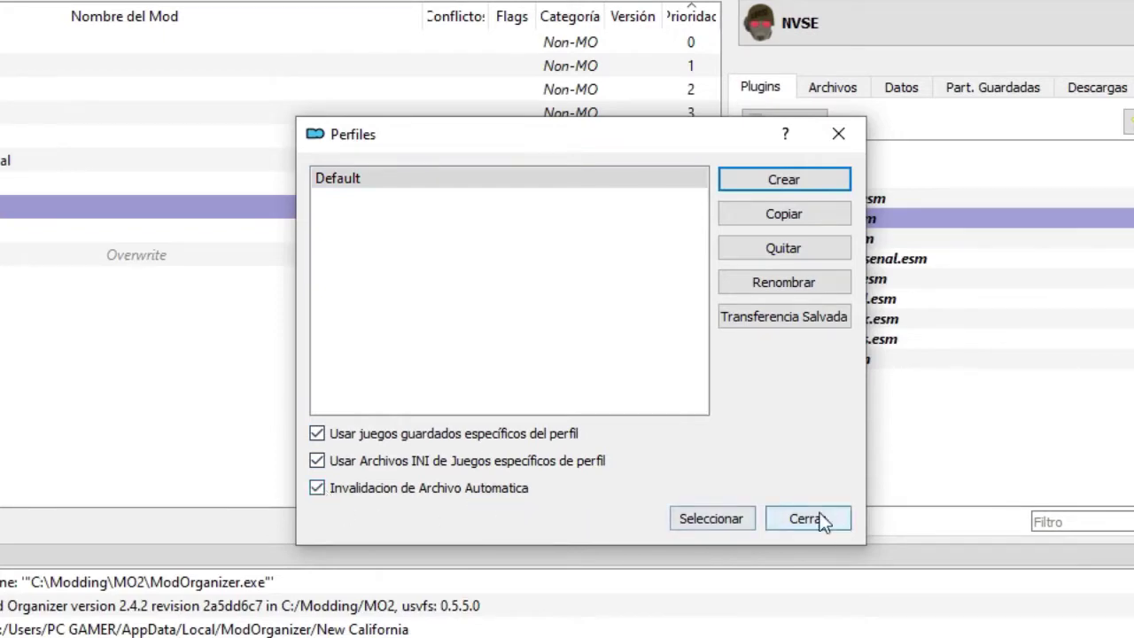
pyautogui.click(840, 136)
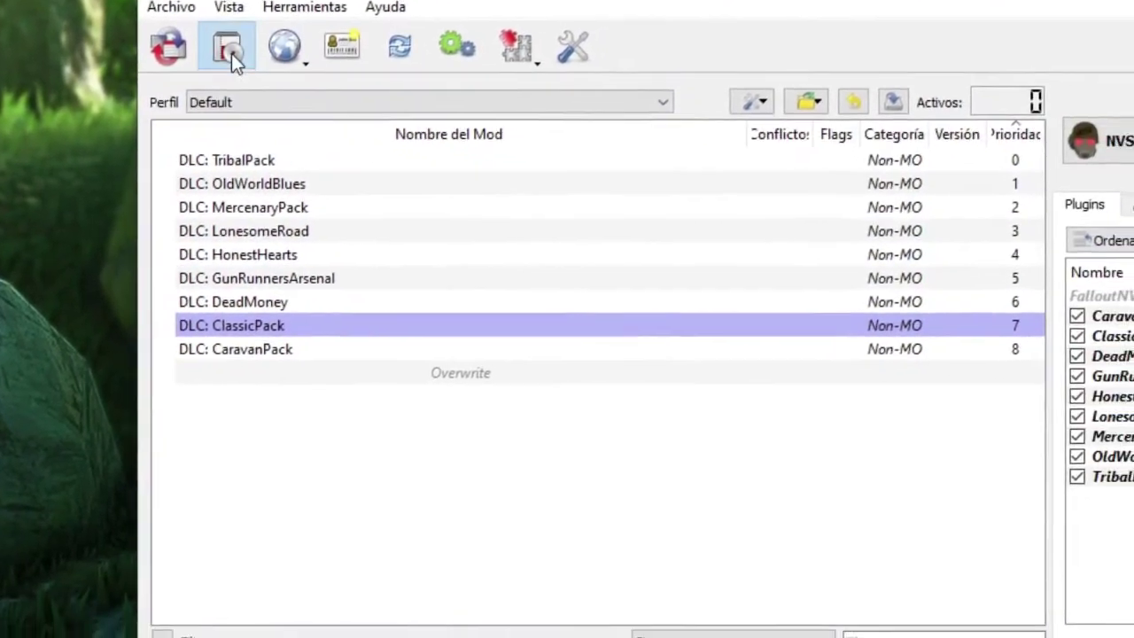
# - Install the mod archive "New Californa mod .rar" from the desktop, accepting the name New Californa mod
pyautogui.click(257, 64)
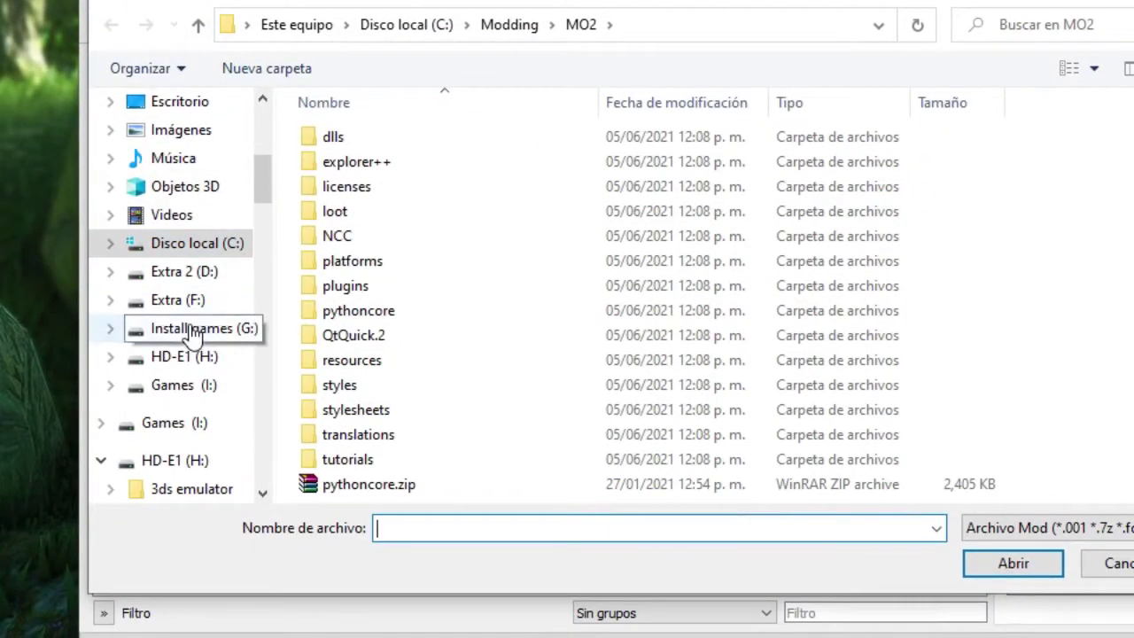
pyautogui.scroll(-1, 193, 336)
pyautogui.scroll(3, 194, 337)
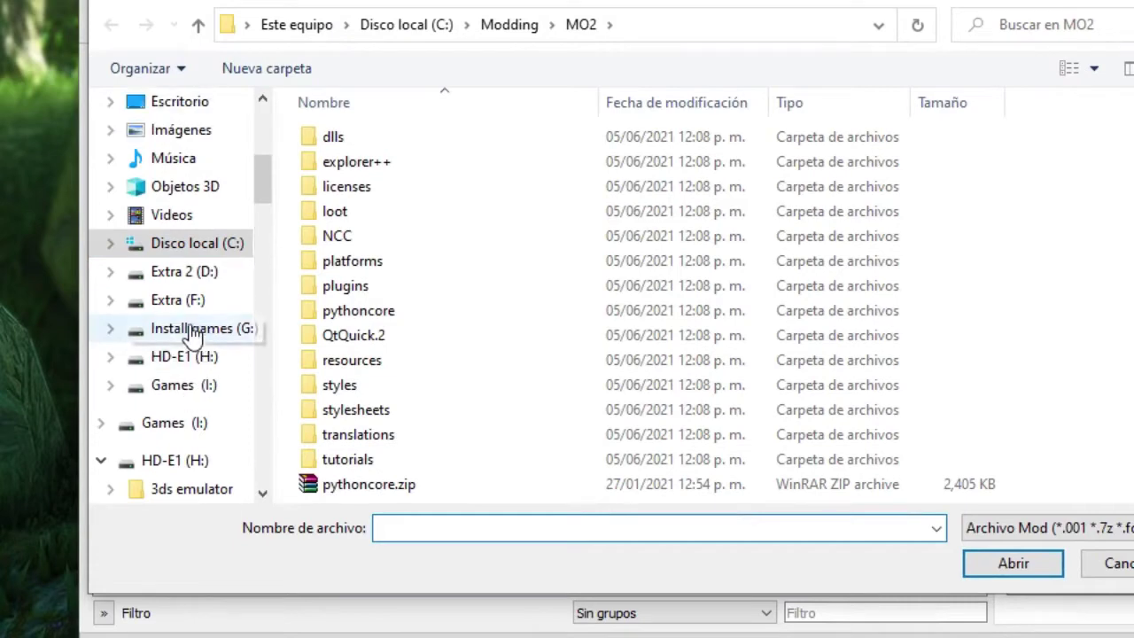
pyautogui.click(182, 198)
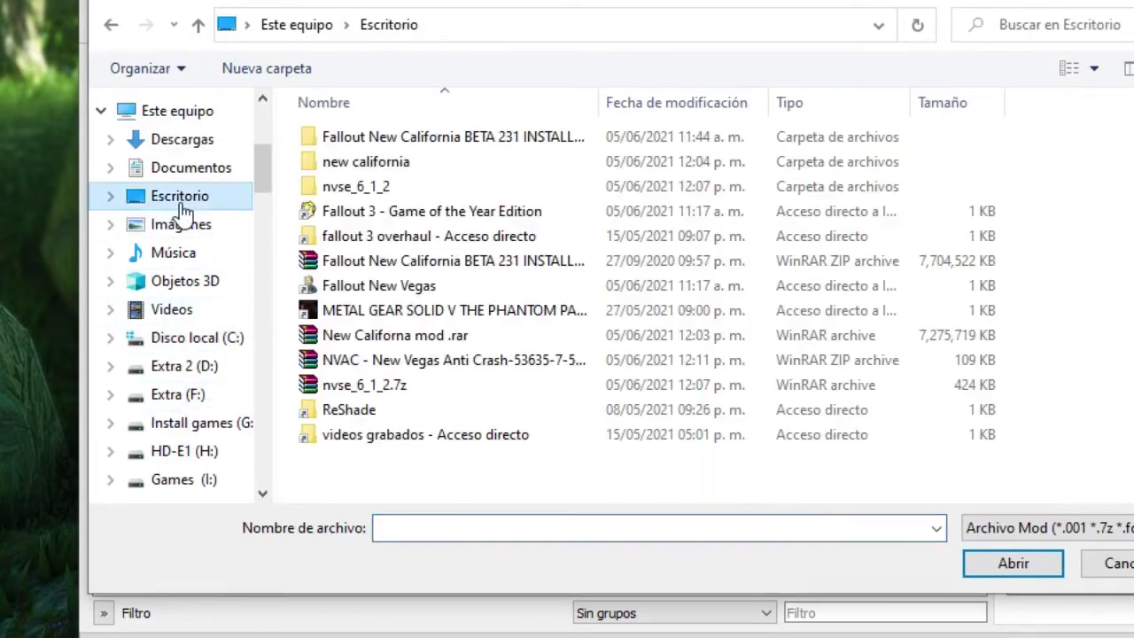
pyautogui.click(453, 341)
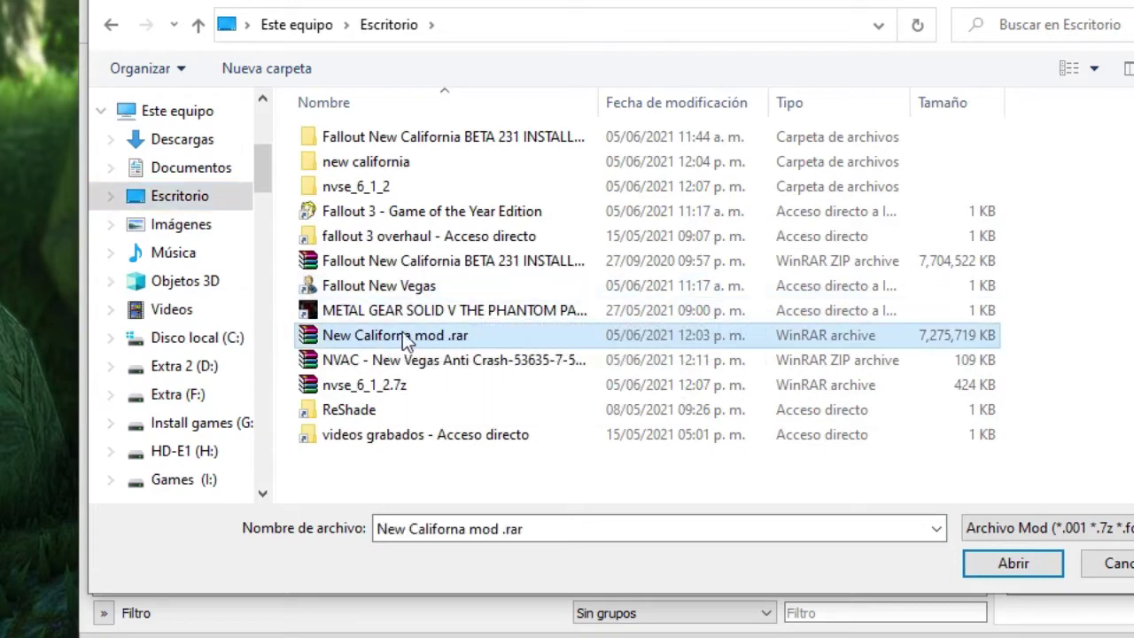
pyautogui.click(985, 565)
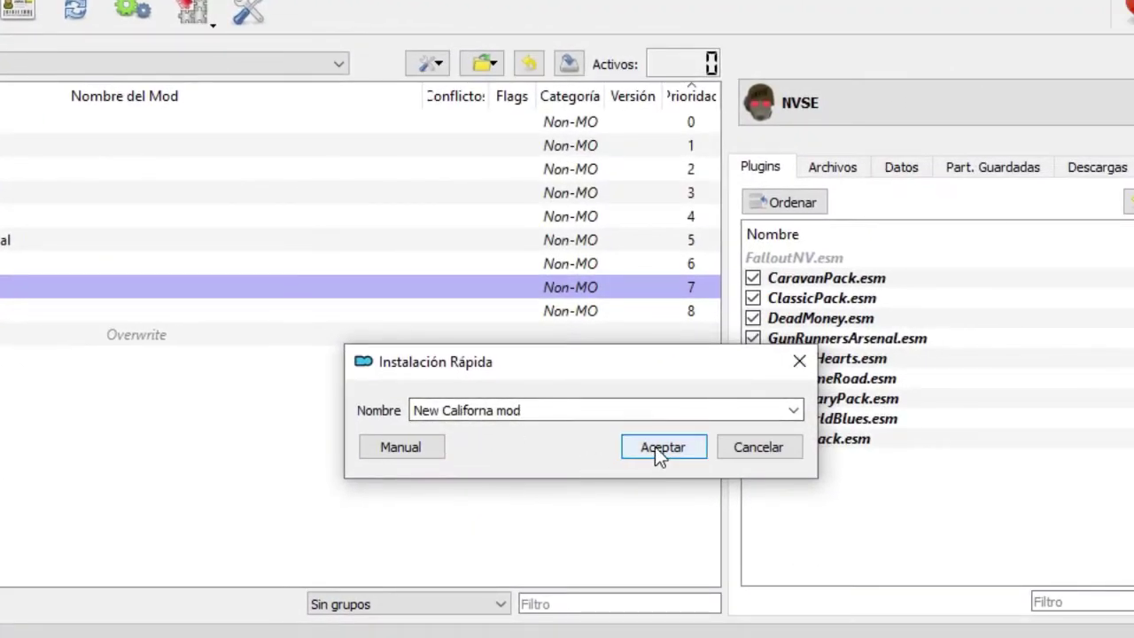
pyautogui.click(655, 447)
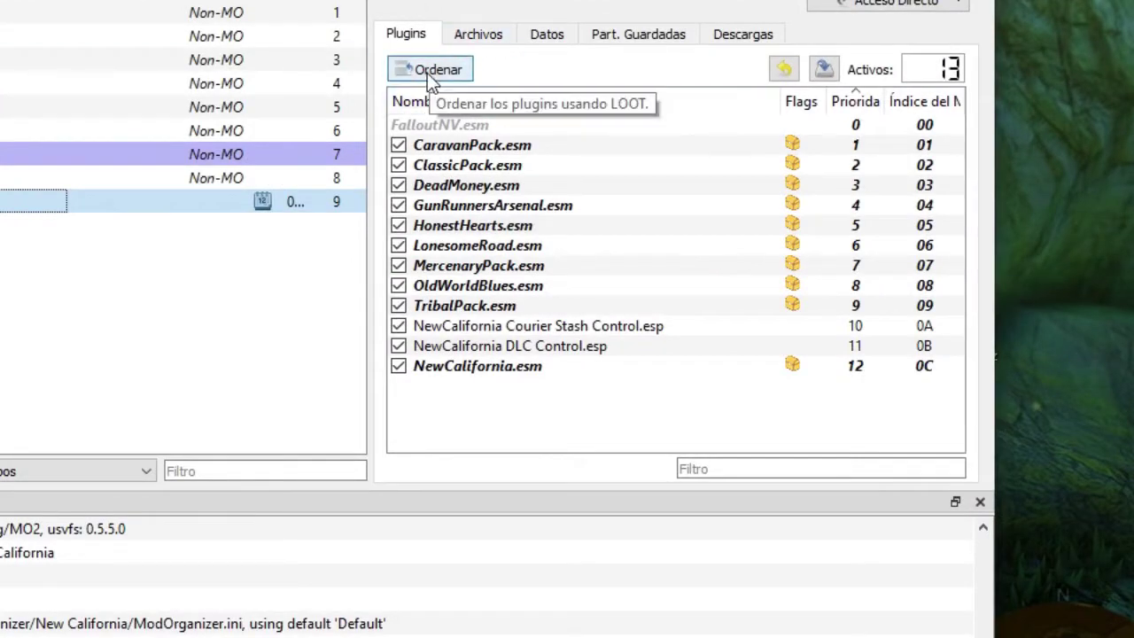
# - Sort the plugin list with LOOT, look through its report and close it
pyautogui.click(427, 71)
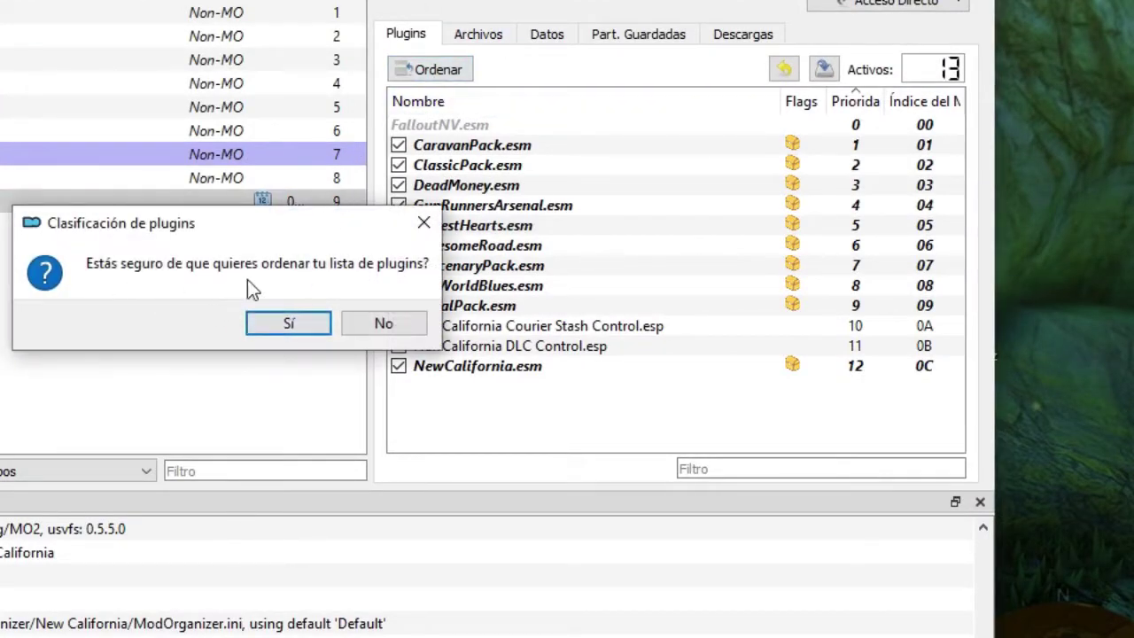
pyautogui.click(286, 327)
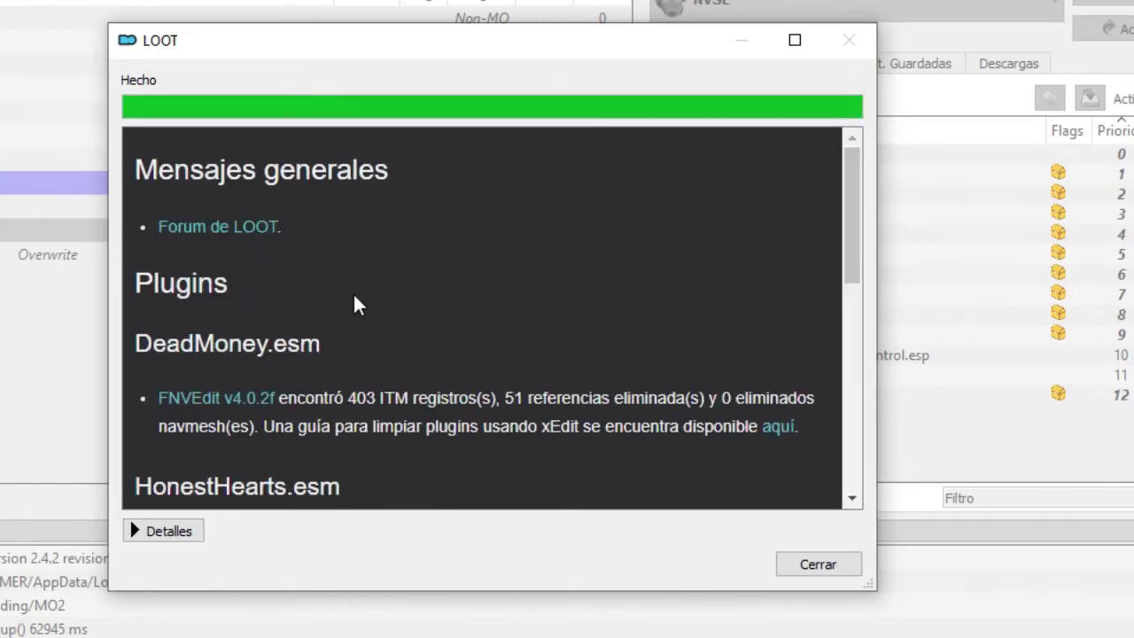
pyautogui.scroll(-6, 354, 297)
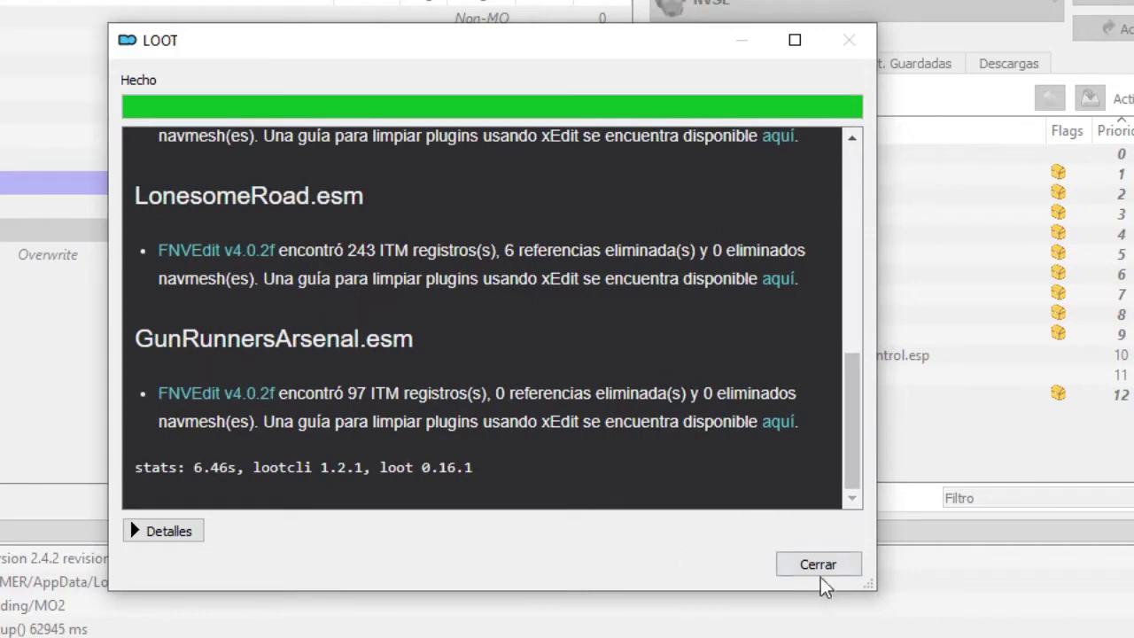
pyautogui.click(818, 567)
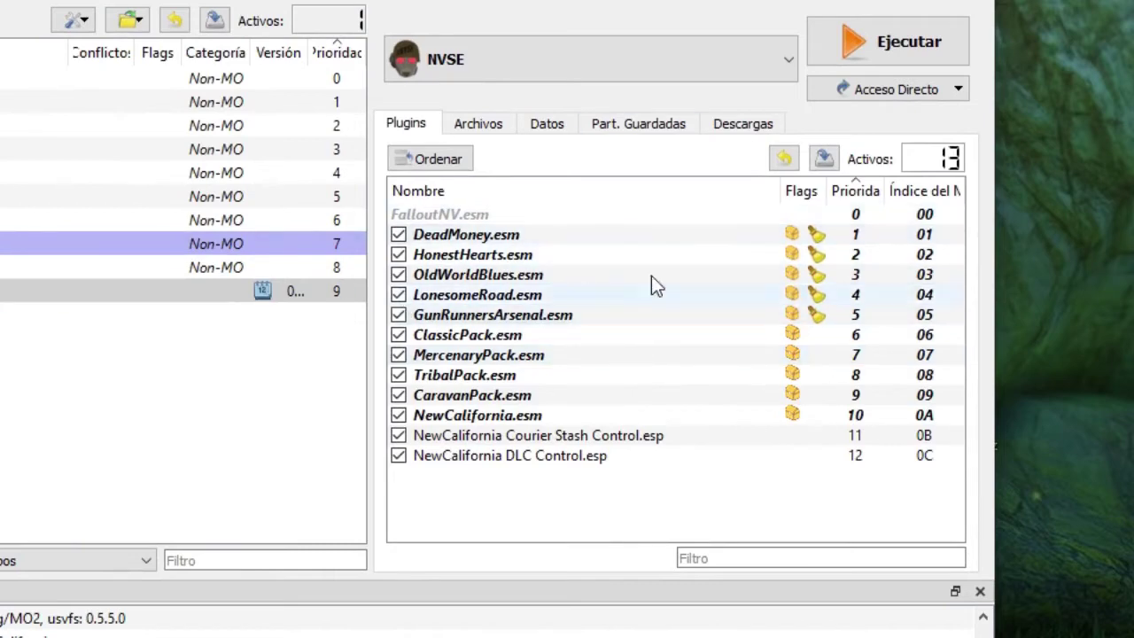
# - Add a toolbar and menu shortcut for Fallout Launcher and set the selected executable back to NVSE
pyautogui.click(778, 64)
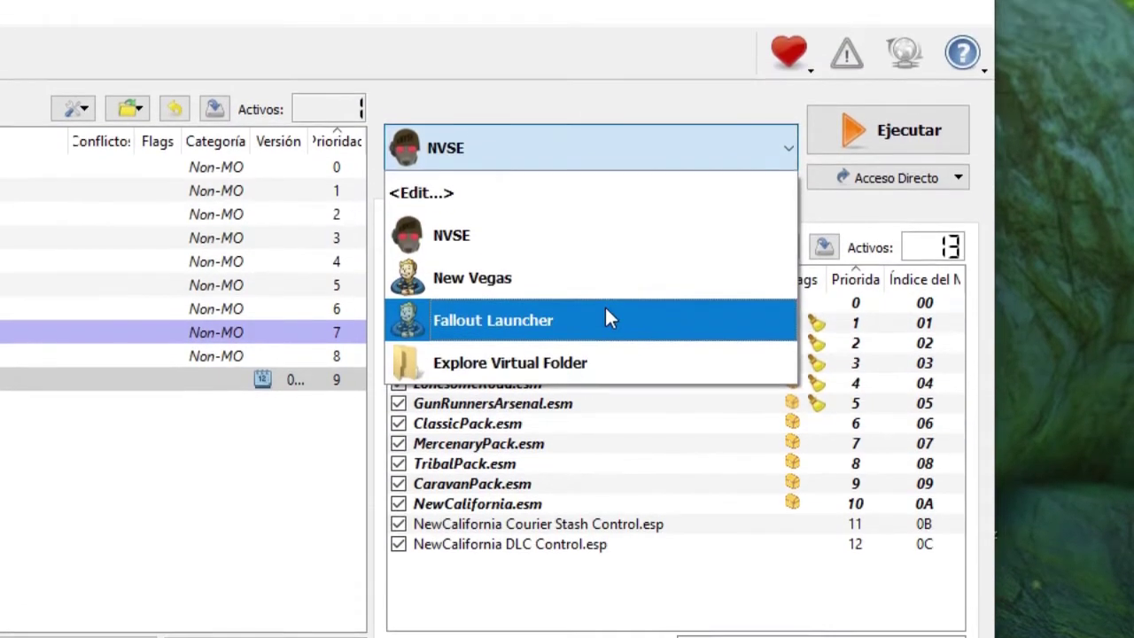
pyautogui.click(607, 230)
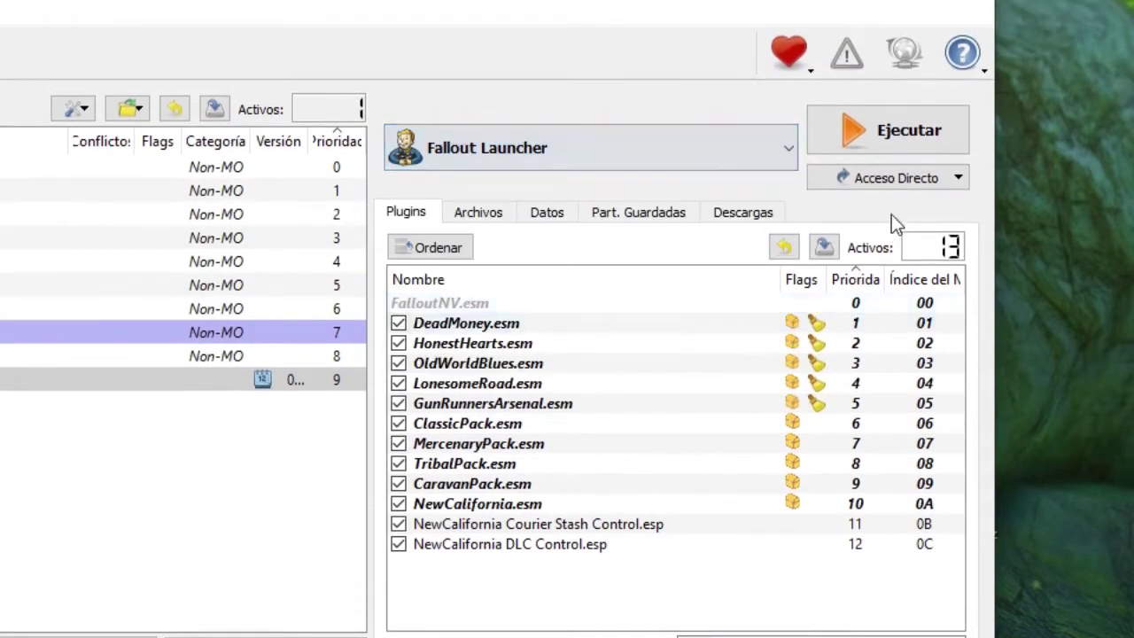
pyautogui.click(870, 181)
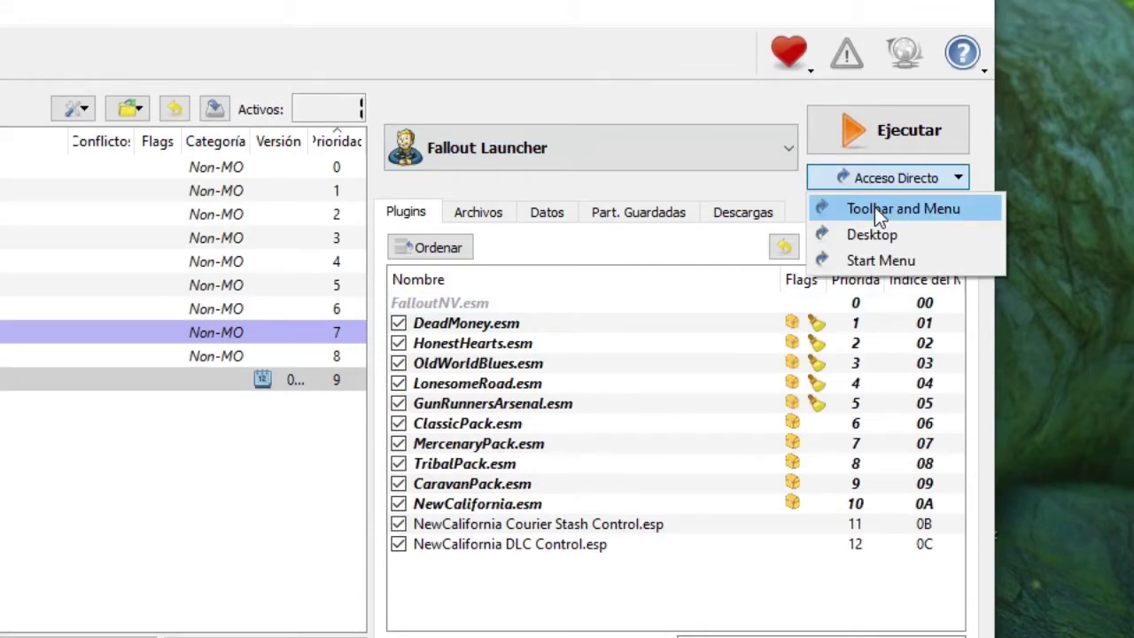
pyautogui.click(875, 207)
pyautogui.click(773, 157)
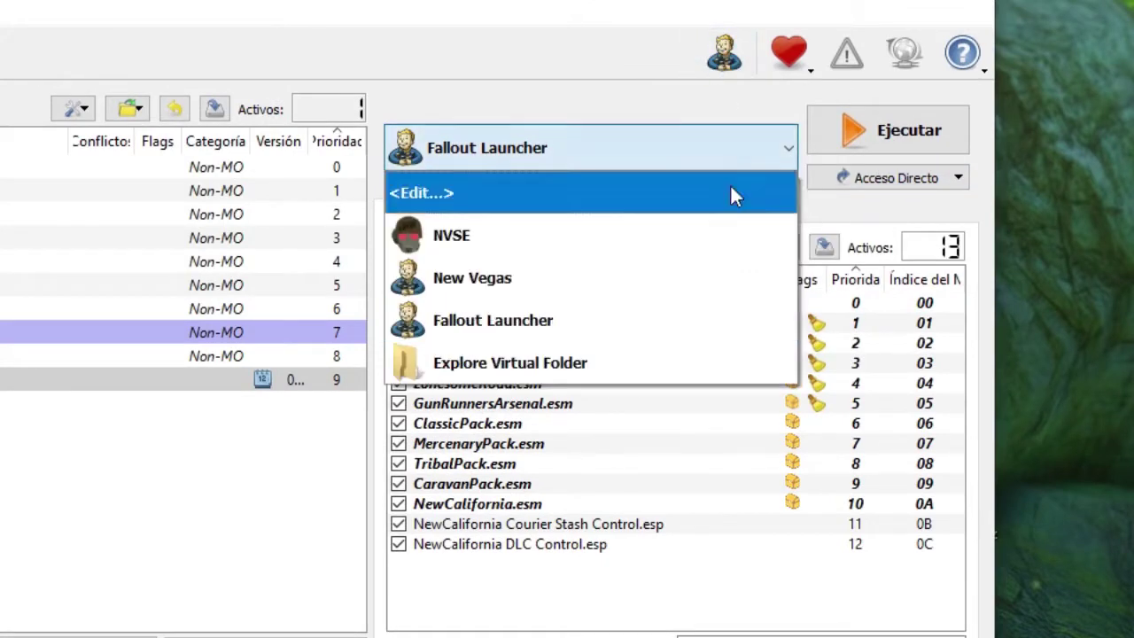
pyautogui.click(719, 235)
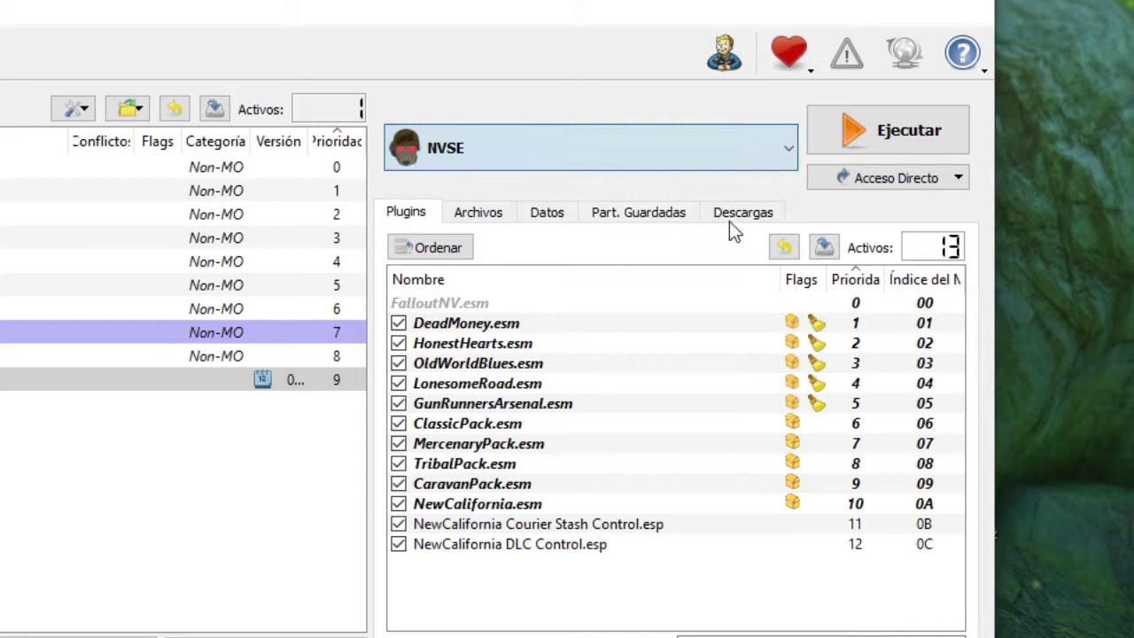
# - Open the options of Fallout Launcher and set both Antialiasing and Anisotropic Filtering to Off (best performance)
pyautogui.click(725, 63)
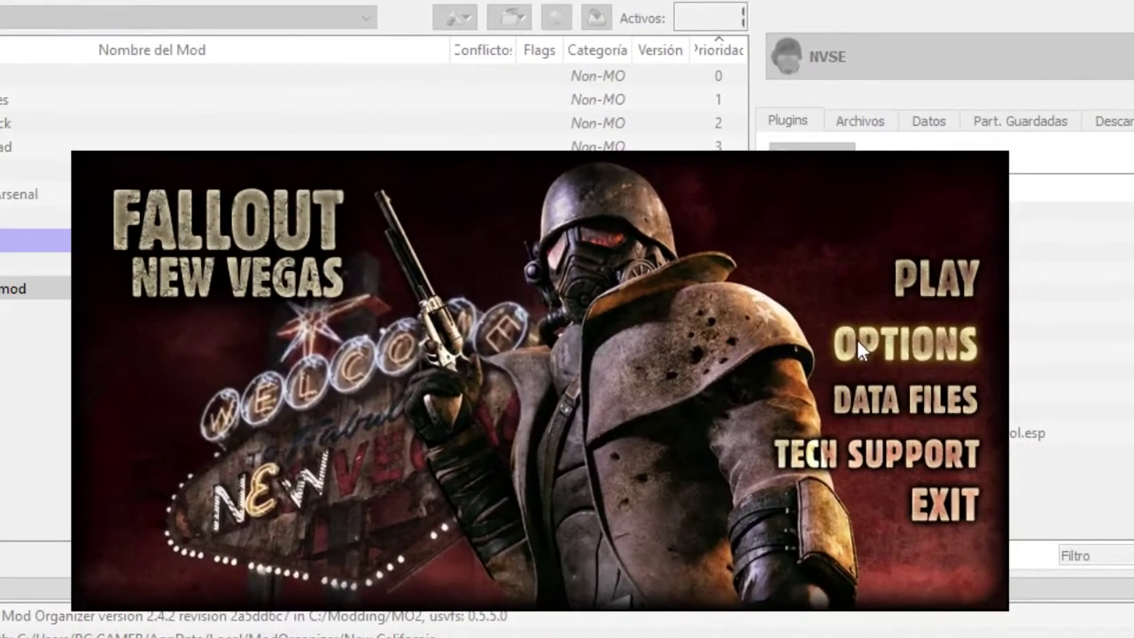
pyautogui.click(654, 390)
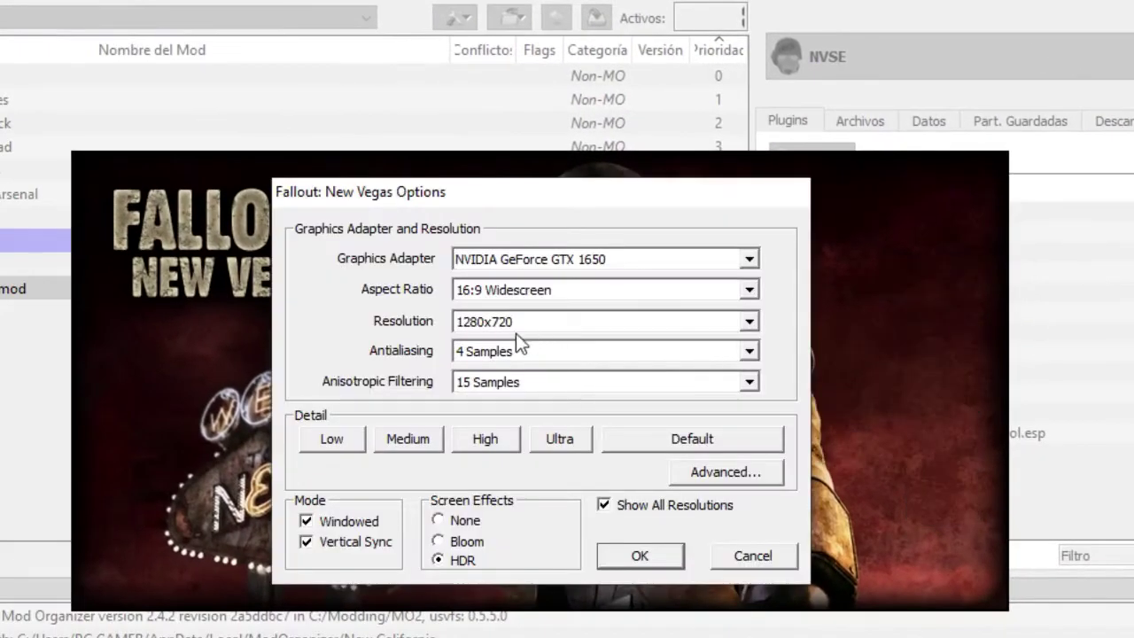
pyautogui.click(539, 357)
pyautogui.click(540, 370)
pyautogui.click(585, 382)
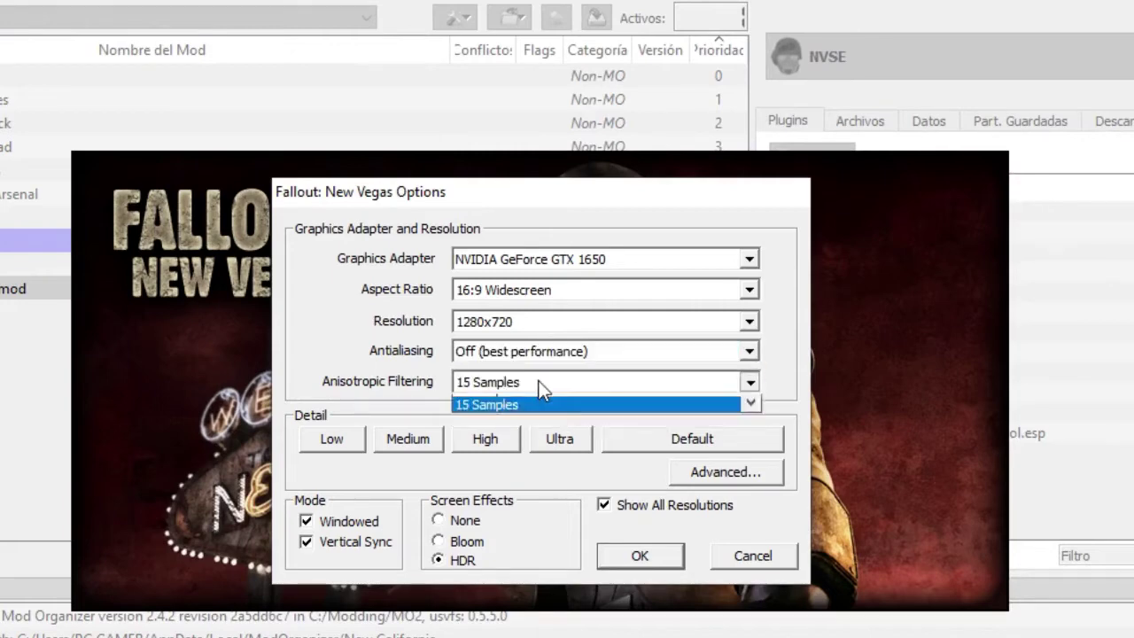
pyautogui.scroll(3, 541, 426)
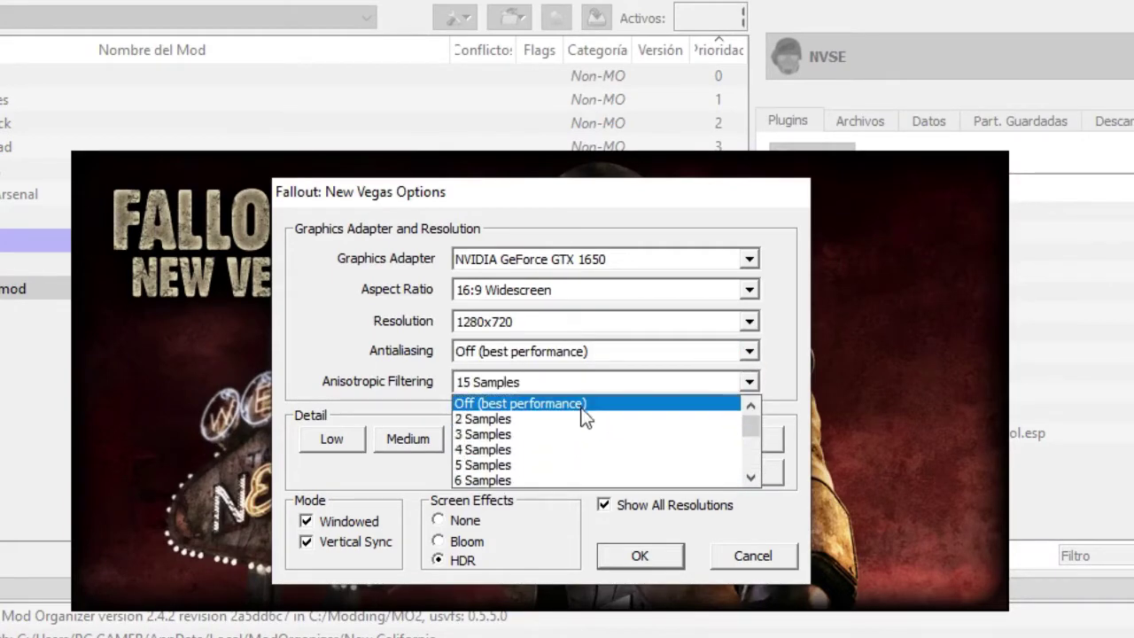
pyautogui.click(585, 404)
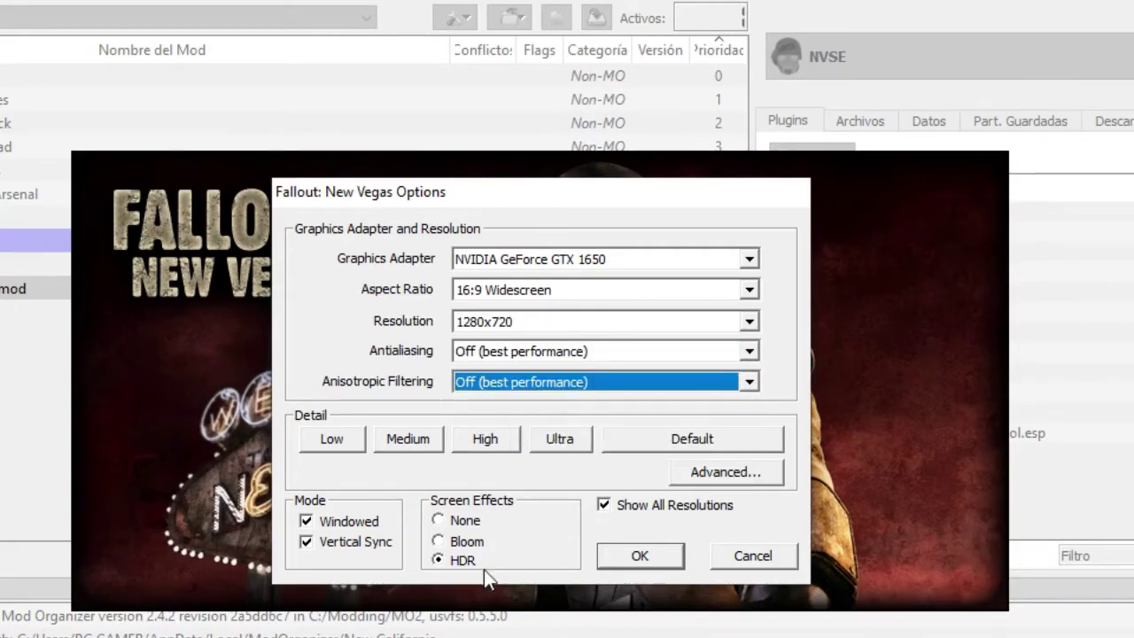
# - Disable Vertical Sync, set the resolution to 1920x1080 and accept the launcher options
pyautogui.click(308, 543)
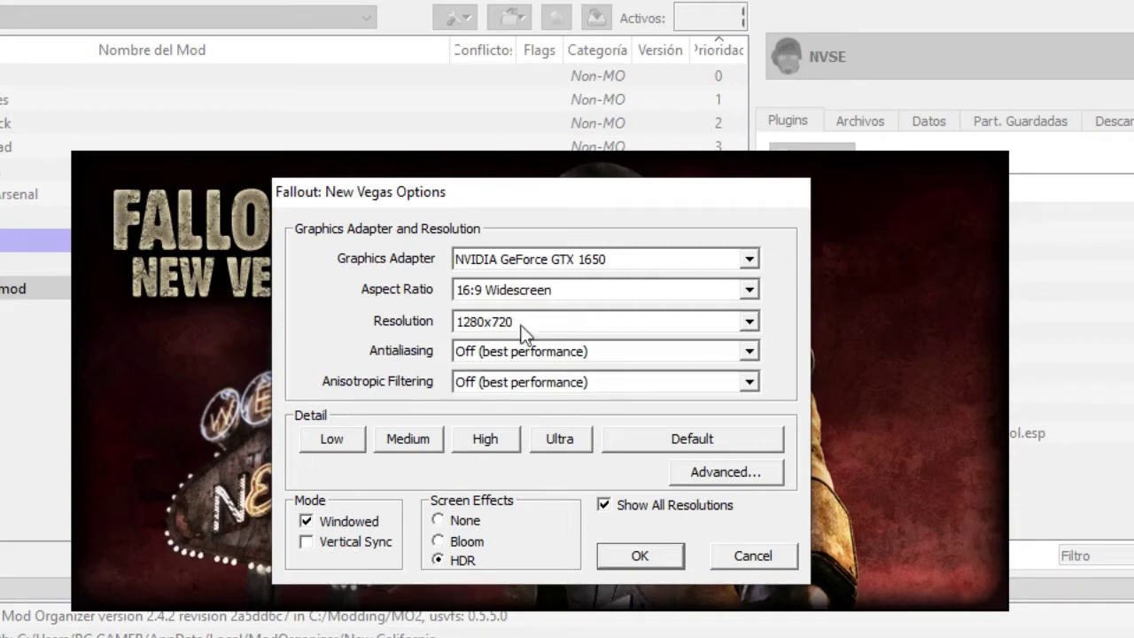
pyautogui.click(747, 324)
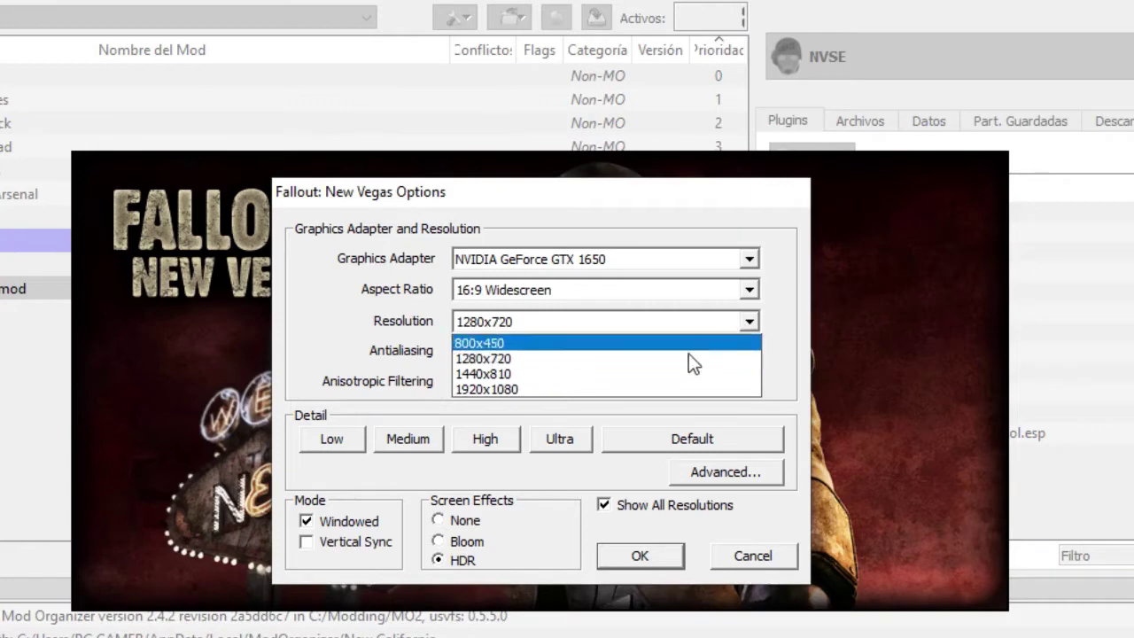
pyautogui.click(668, 388)
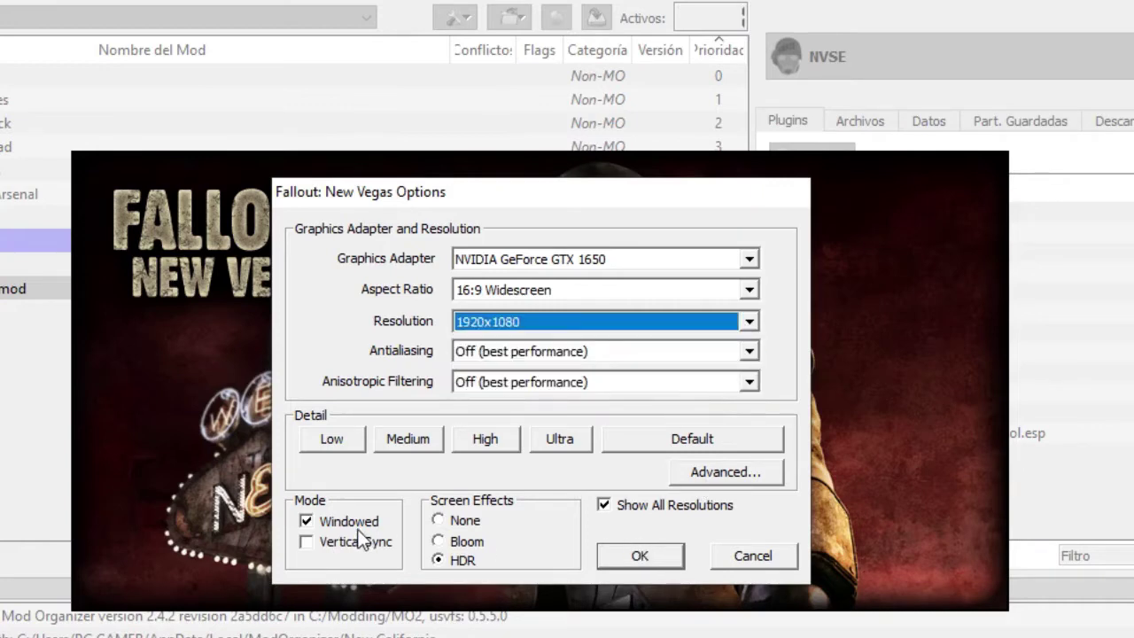
pyautogui.click(638, 557)
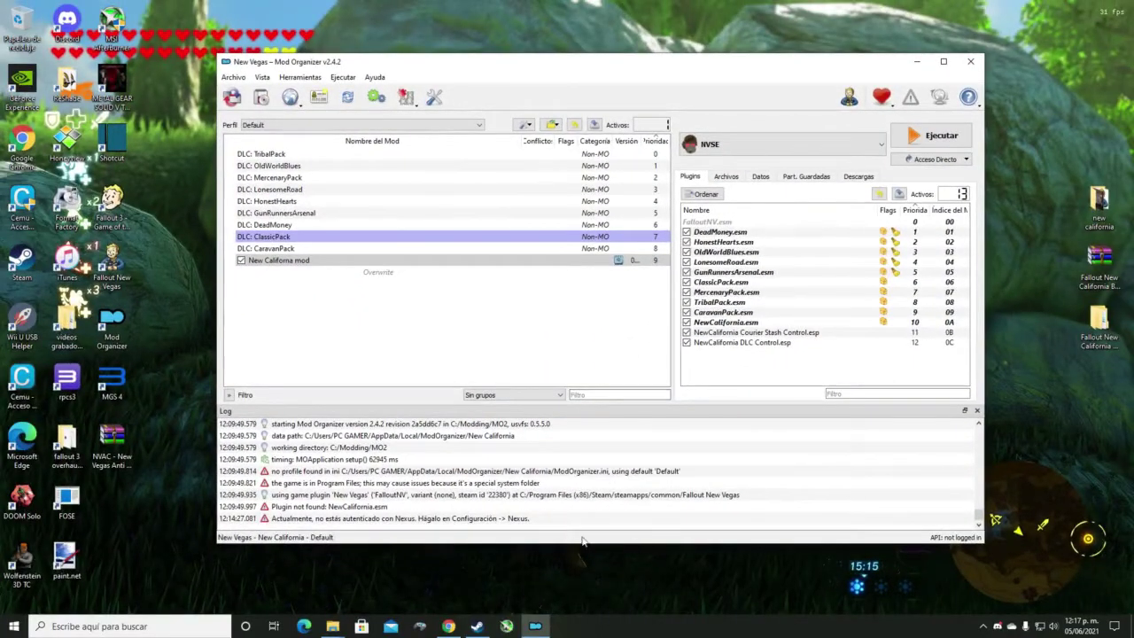
# - Switch to Chrome, search Nexus Mods for "one" and open the OneTweak for FNV page
pyautogui.click(449, 626)
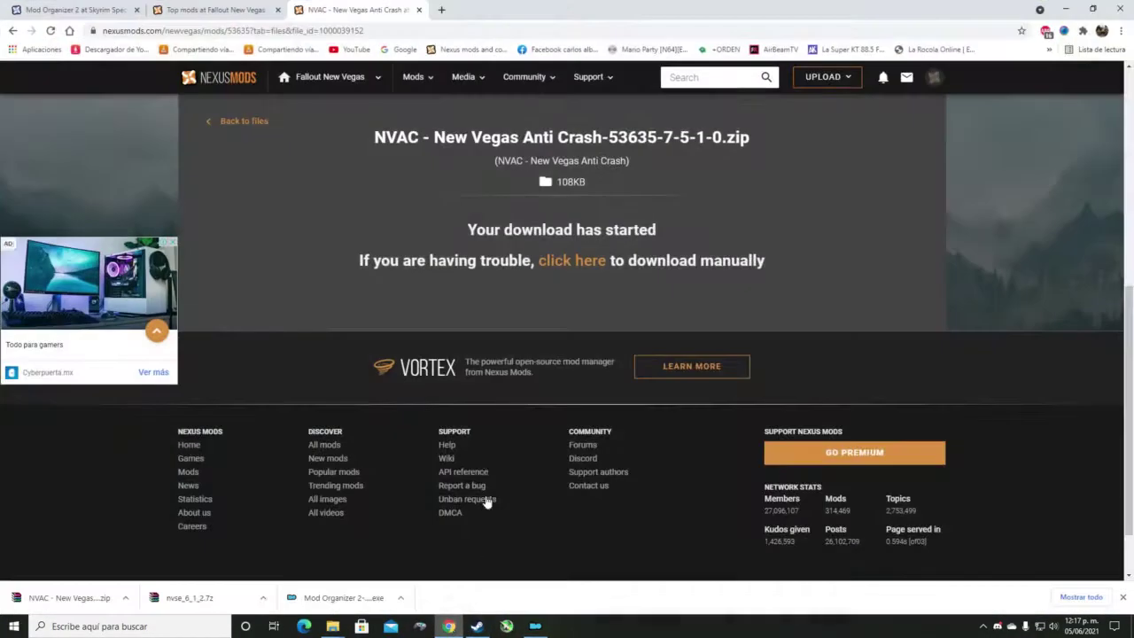
pyautogui.scroll(5, 429, 270)
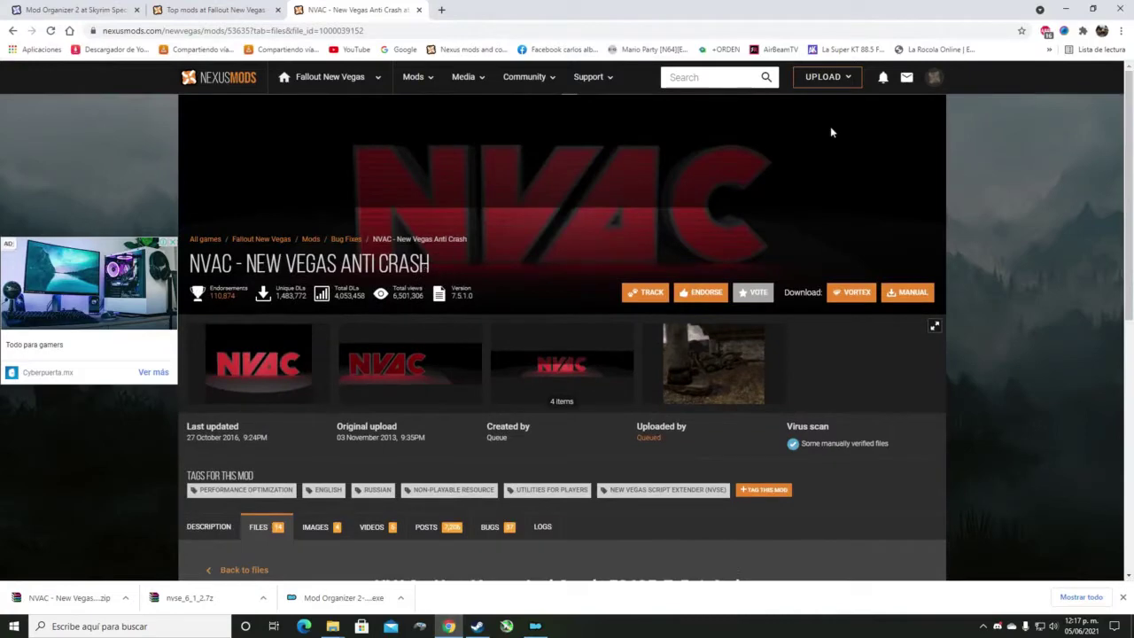
pyautogui.click(721, 79)
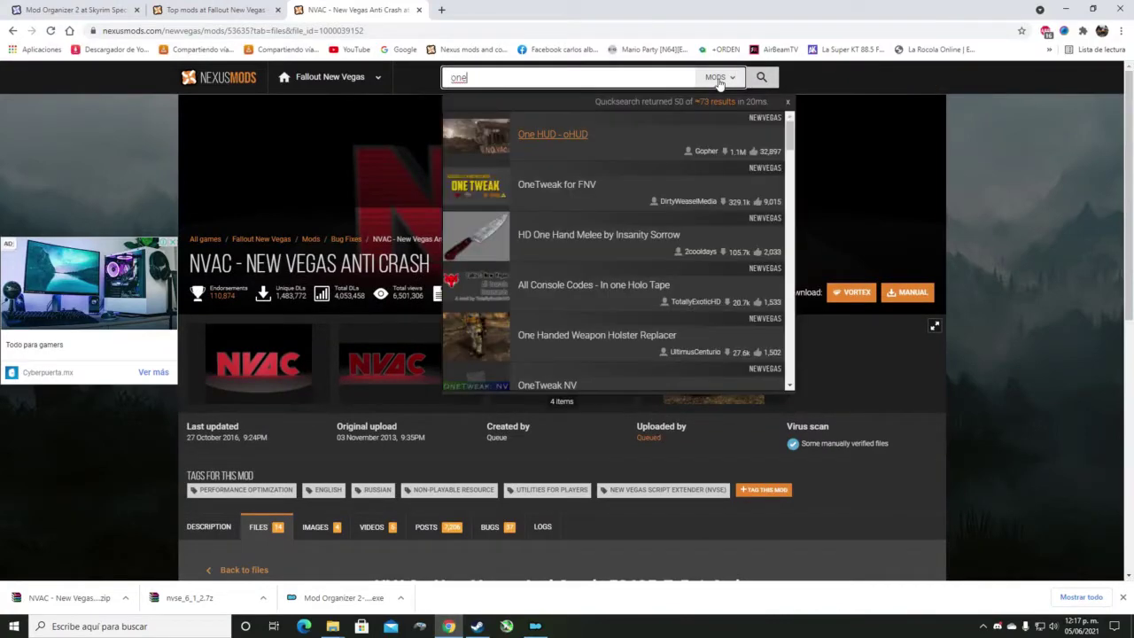
pyautogui.click(562, 188)
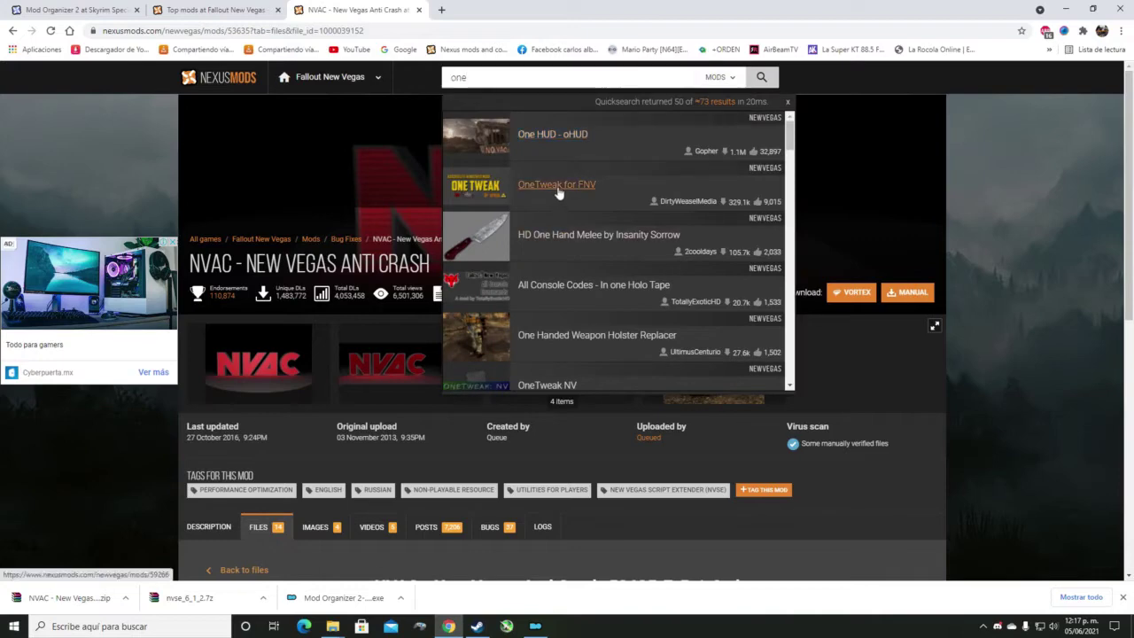
pyautogui.scroll(-2, 362, 311)
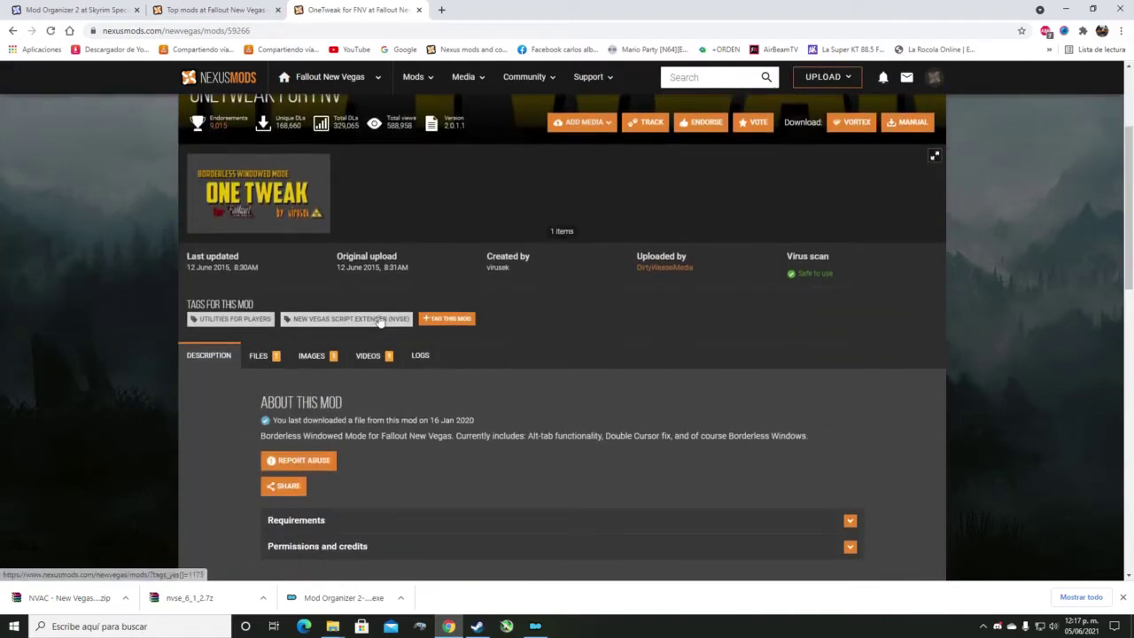
pyautogui.scroll(2, 345, 296)
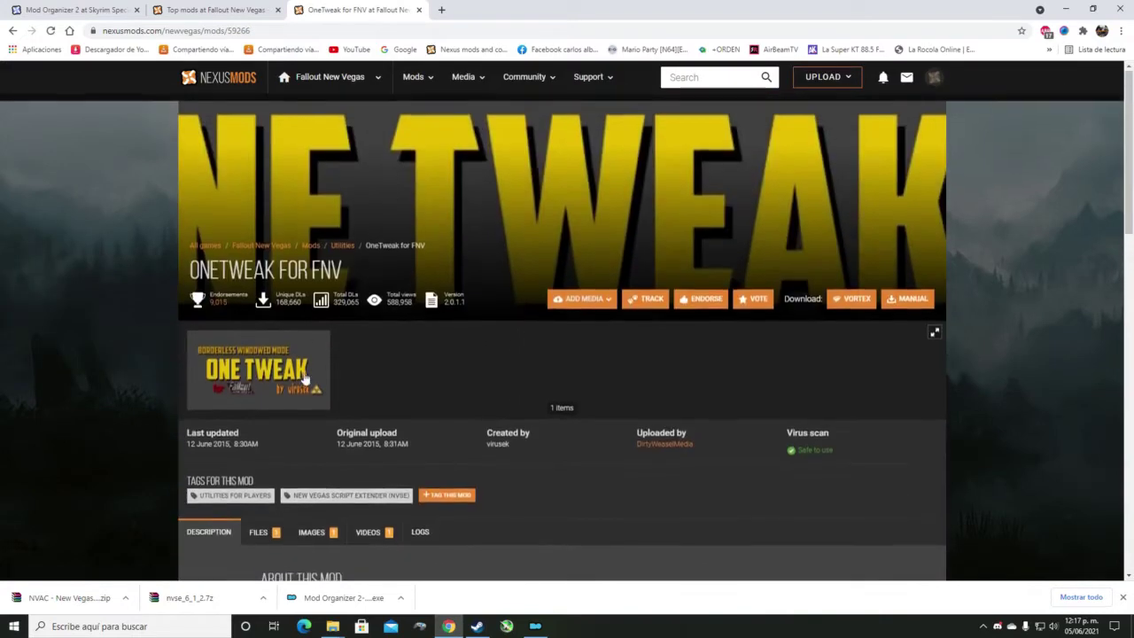
pyautogui.scroll(-2, 279, 387)
# - Download the OneTweak for Fallout New Vegas main file manually with the slow download and save the archive to the desktop
pyautogui.click(258, 356)
pyautogui.scroll(-3, 568, 351)
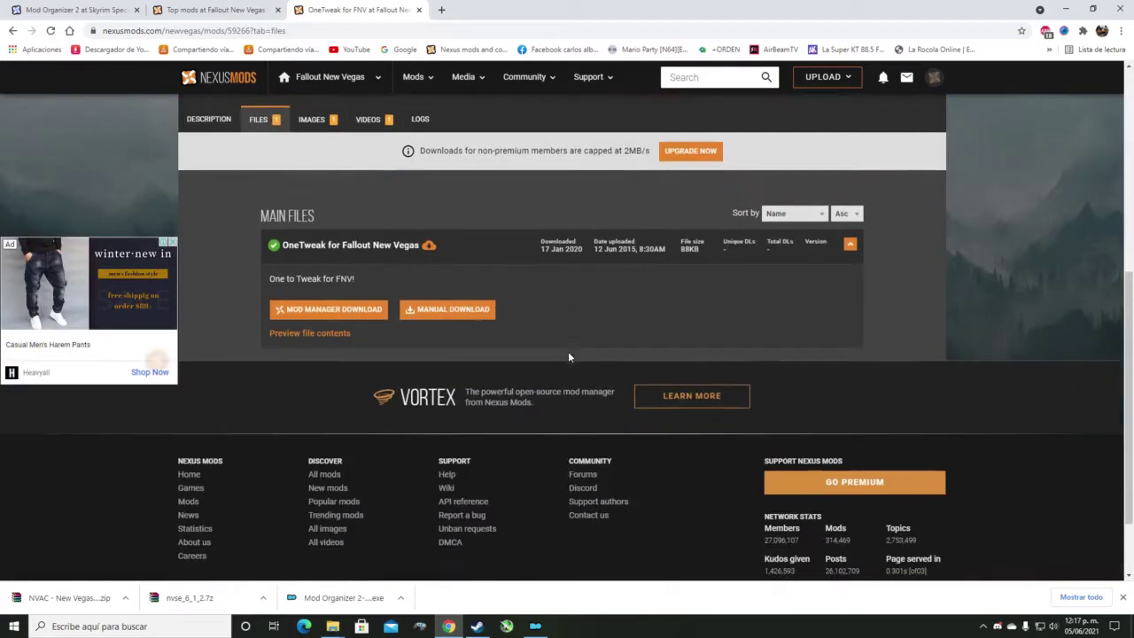
pyautogui.click(443, 311)
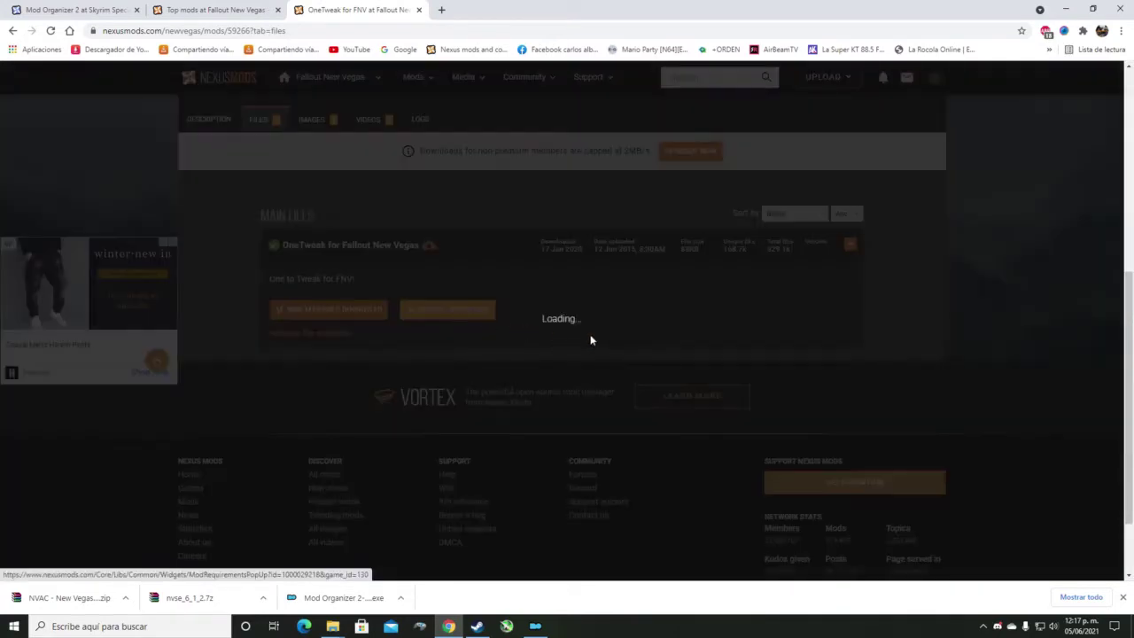
pyautogui.click(435, 367)
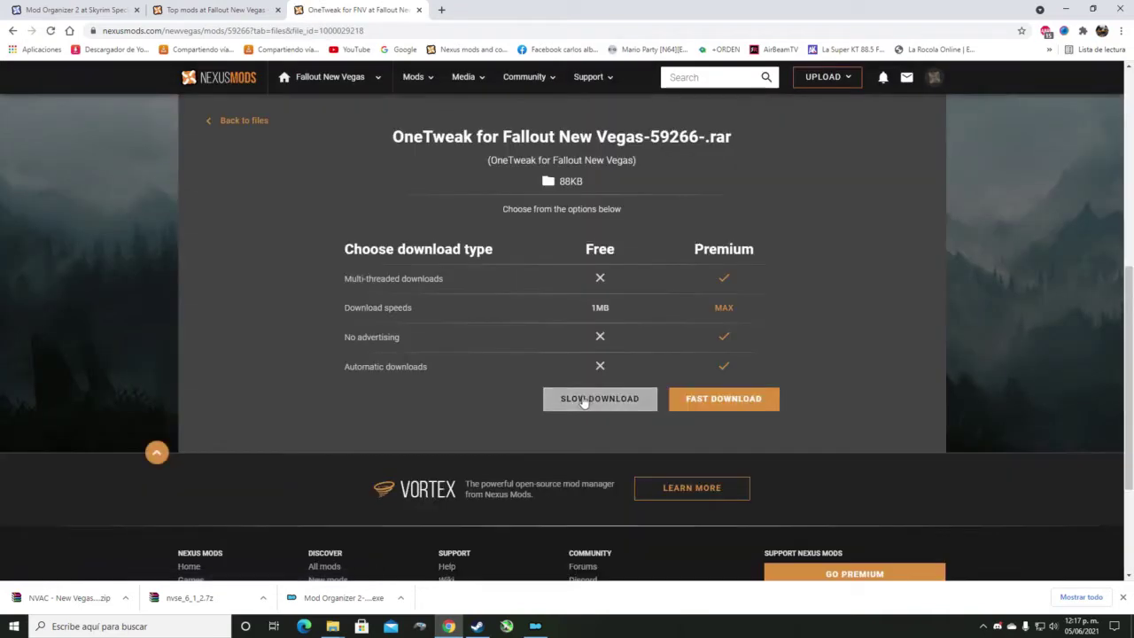
pyautogui.click(580, 400)
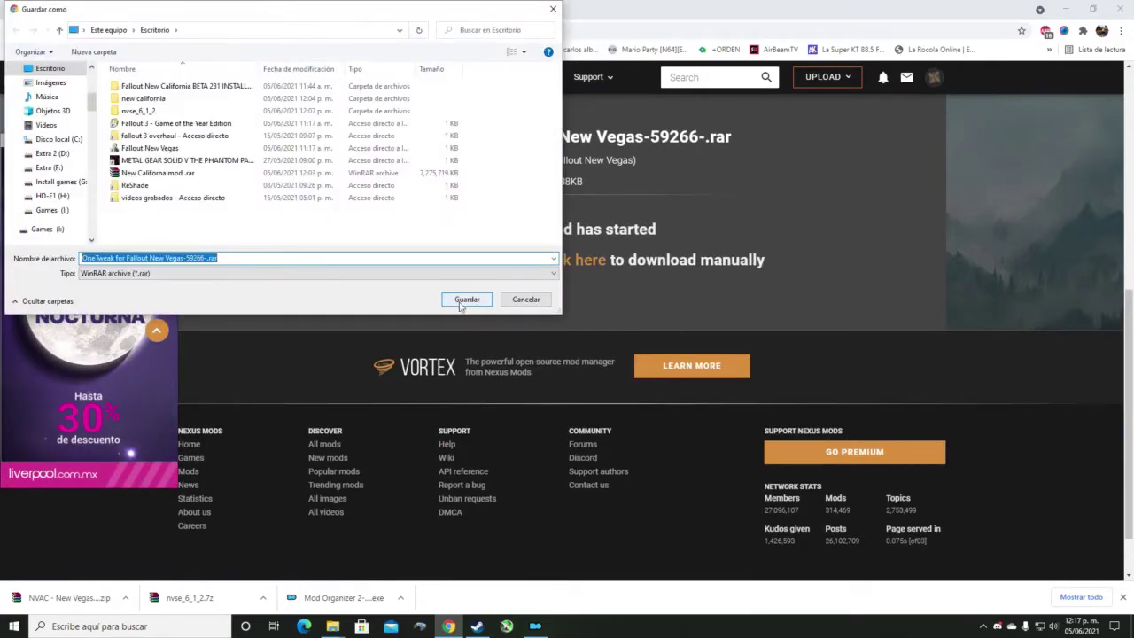
pyautogui.click(461, 302)
# - Return to Mod Organizer, install the OneTweak for Fallout New Vegas archive under its suggested name and enable the mod
pyautogui.click(1064, 11)
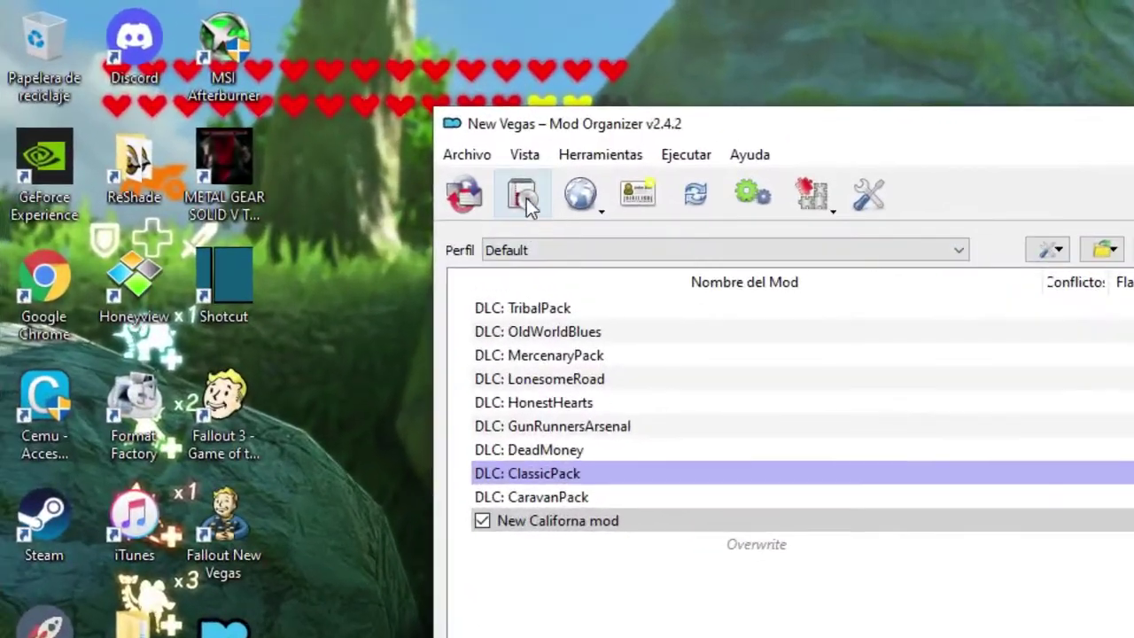
pyautogui.click(522, 195)
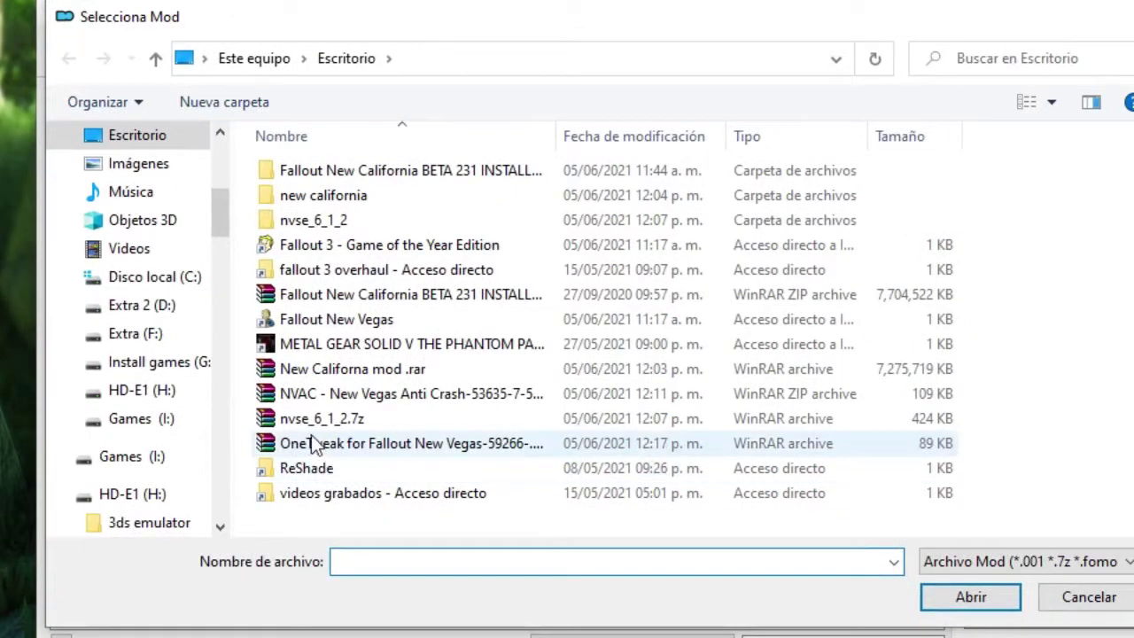
pyautogui.click(315, 448)
pyautogui.click(947, 603)
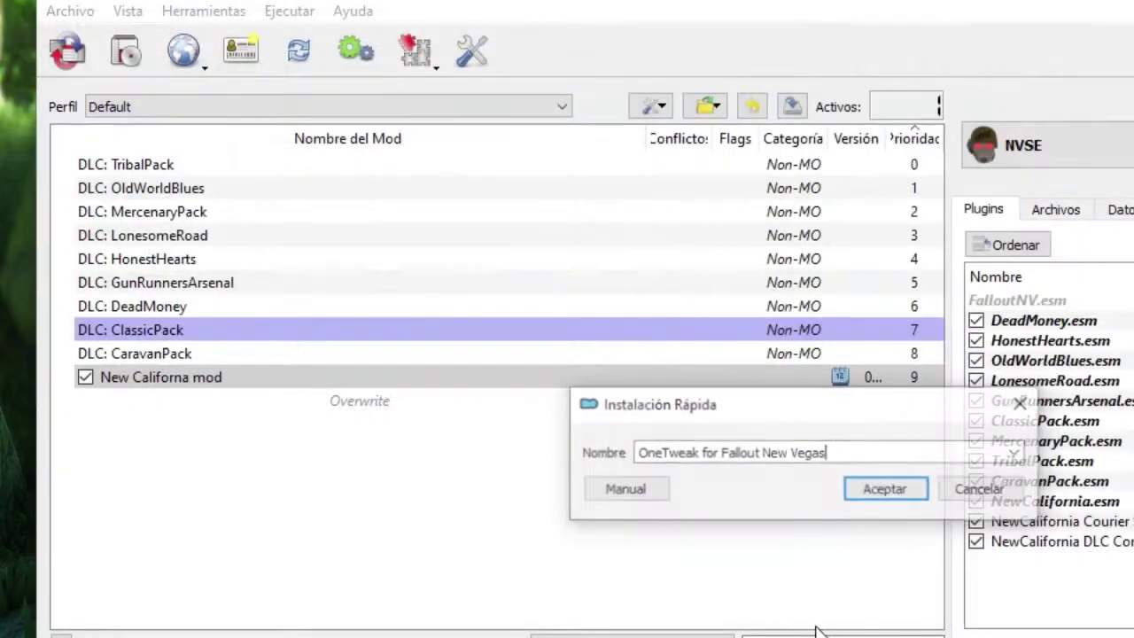
pyautogui.click(889, 490)
pyautogui.click(83, 400)
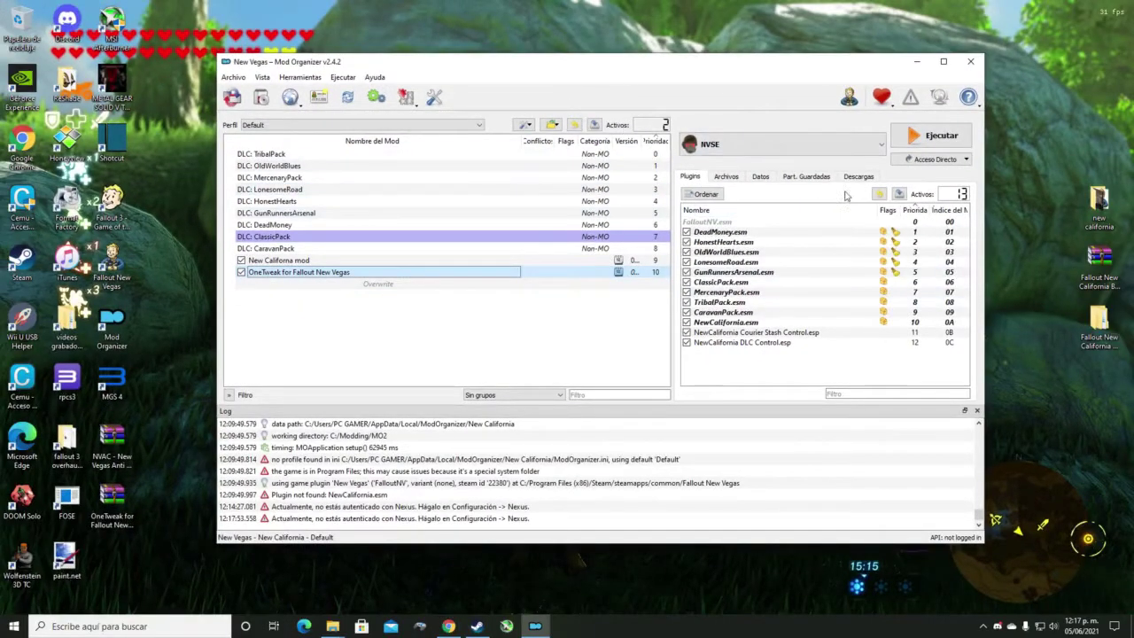
# - Run the game through NVSE, allowing one-time writing to the read-only INI file, and start a new game
pyautogui.click(941, 139)
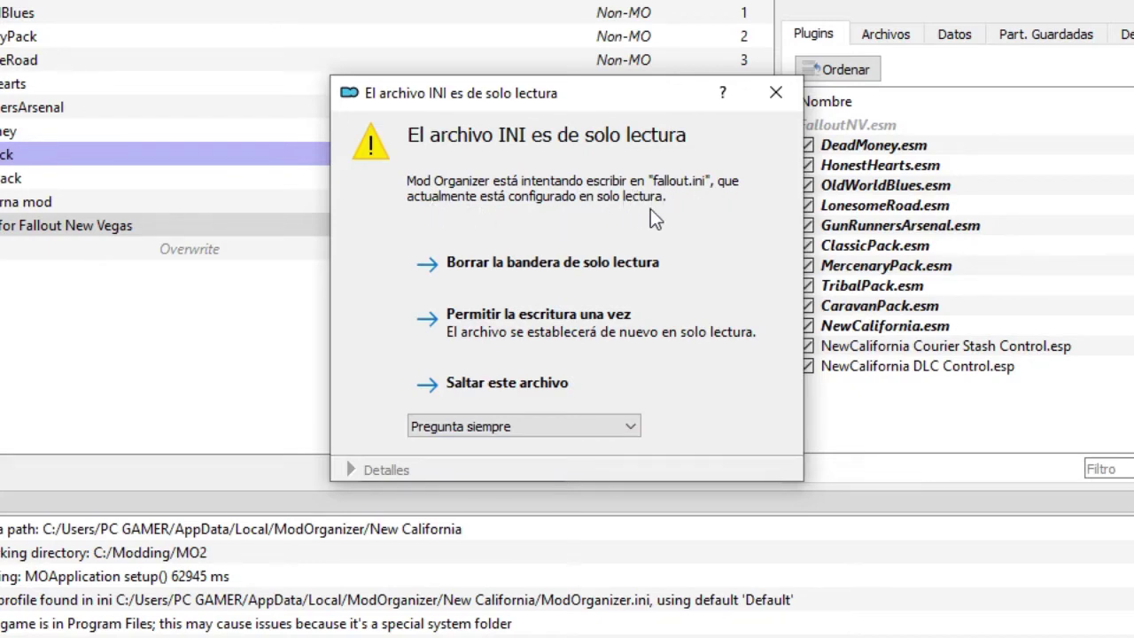
pyautogui.click(521, 335)
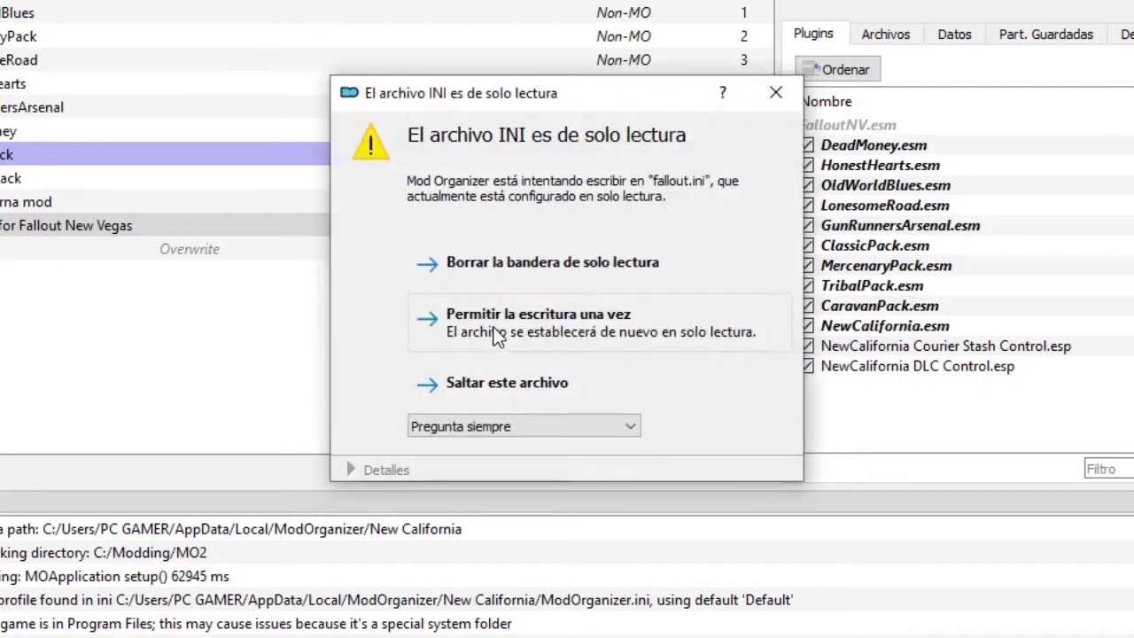
pyautogui.click(497, 335)
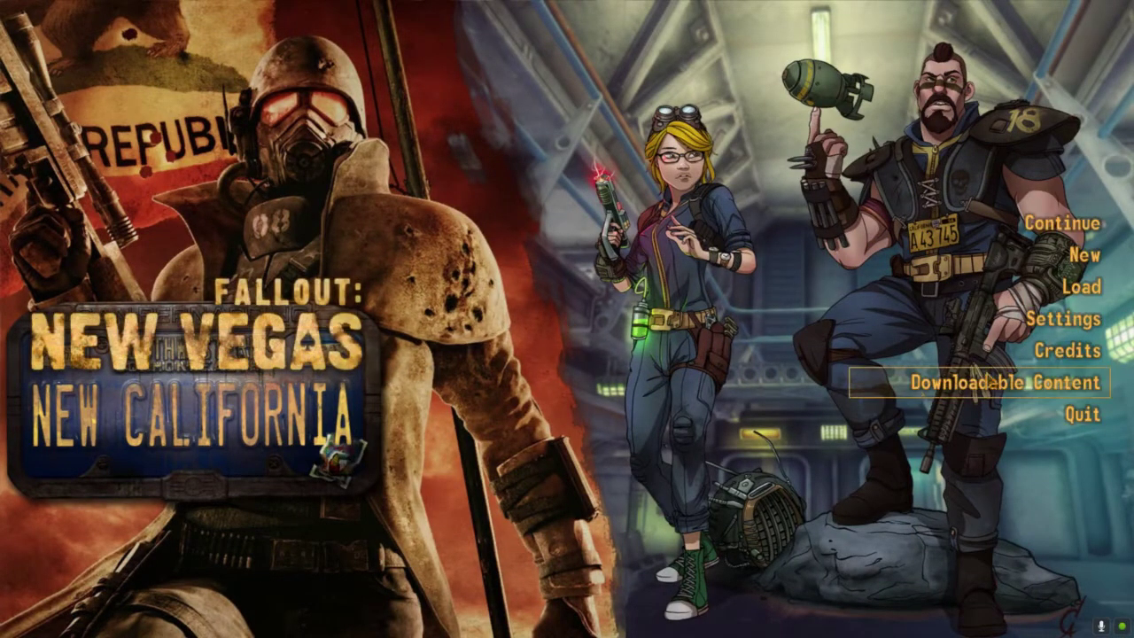
pyautogui.click(1072, 259)
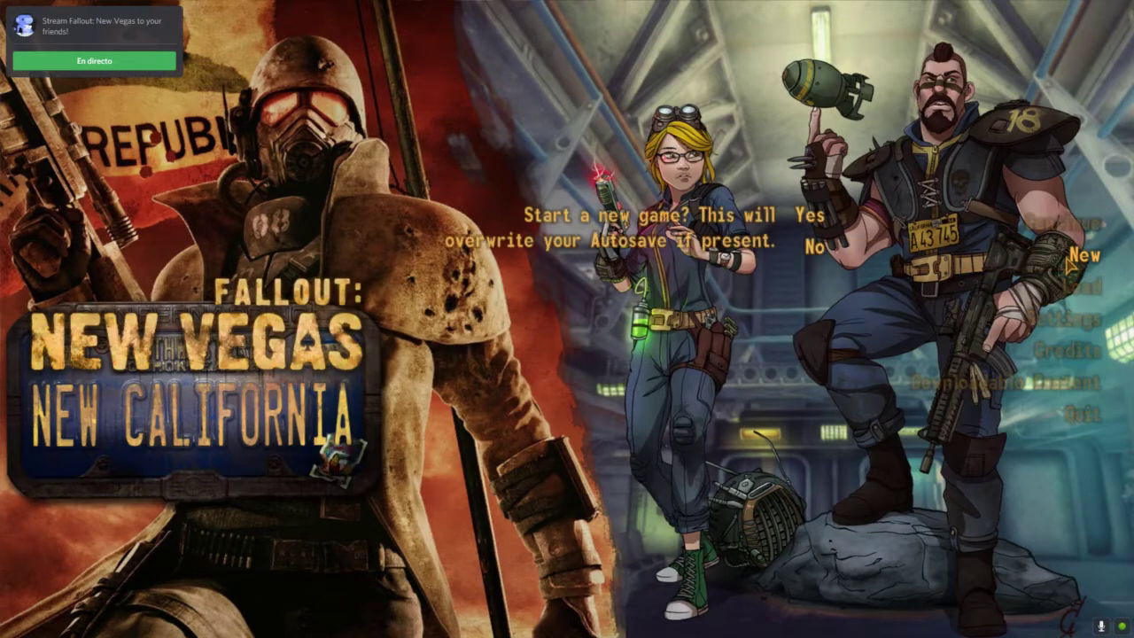
pyautogui.click(808, 215)
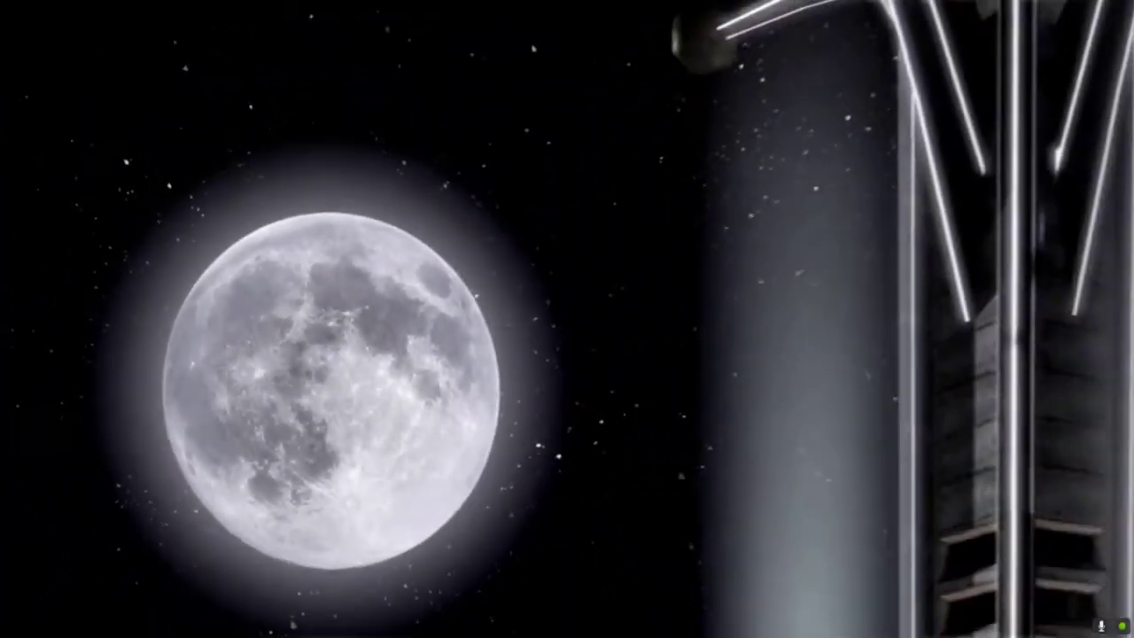
# - Skip the intro video and quit the game with the console command qqq
pyautogui.press('Escape')
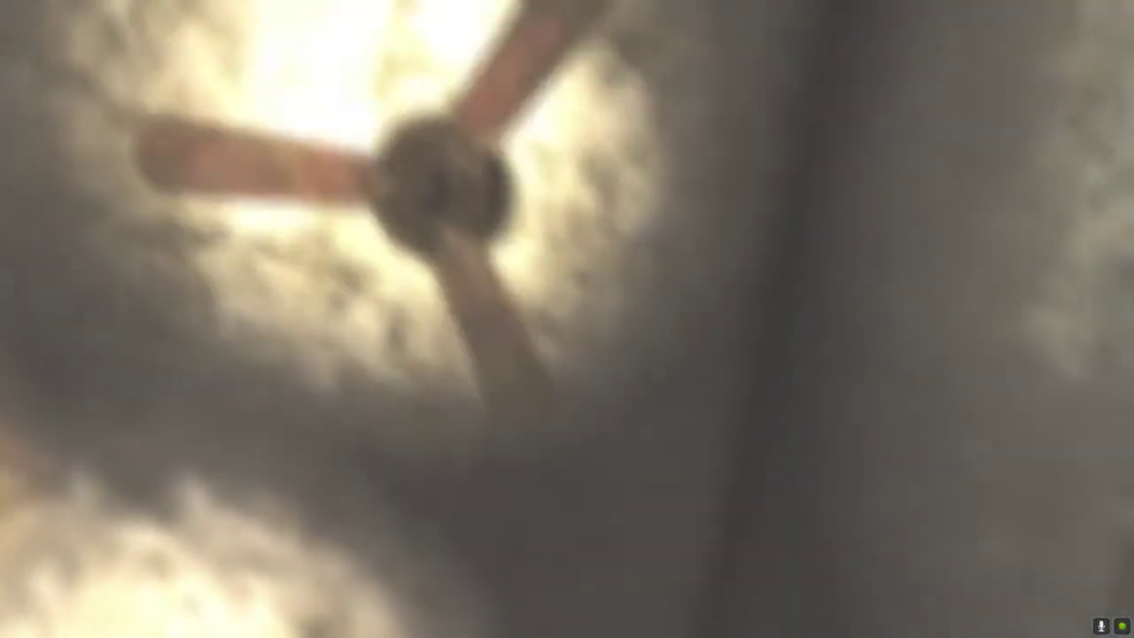
pyautogui.press('`')
pyautogui.write('qqq')
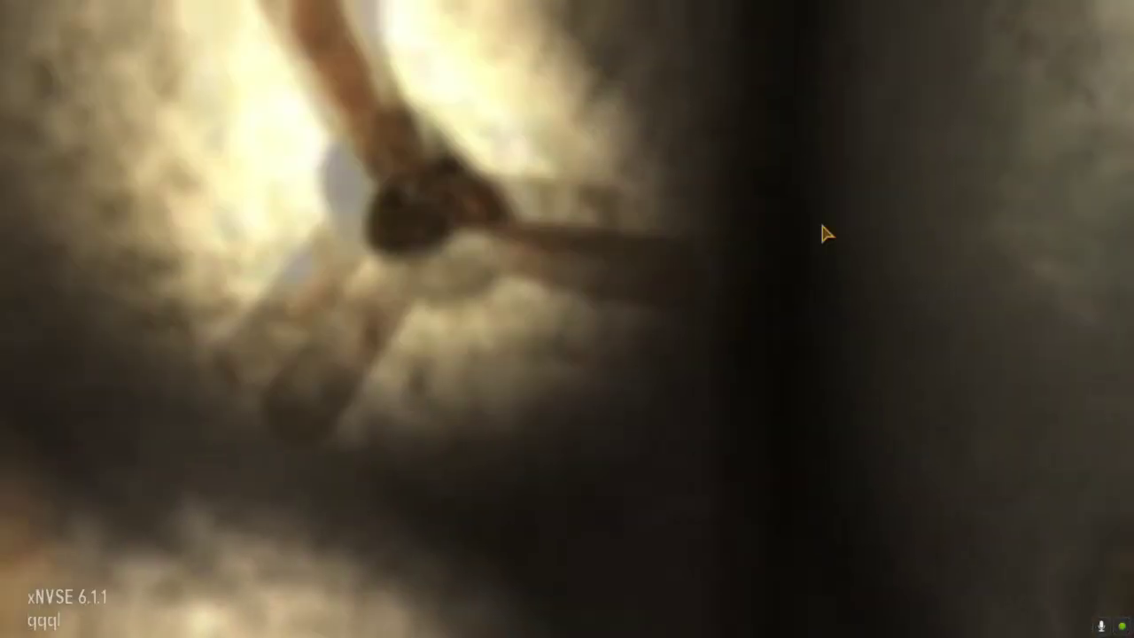
pyautogui.press('Return')
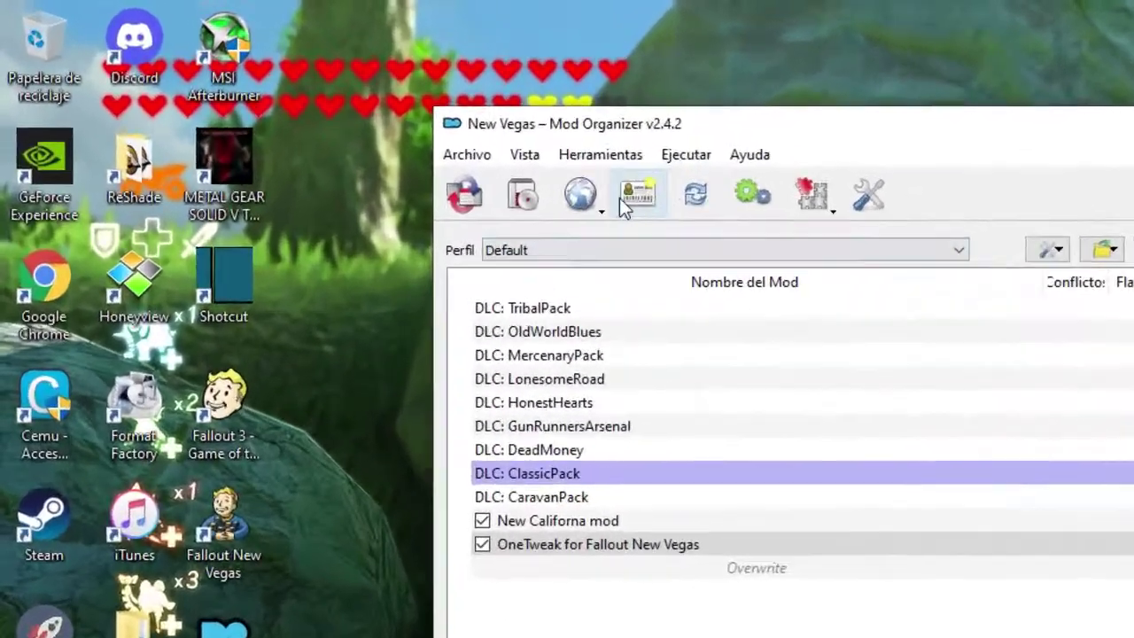
# - Disable "Usar Archivos INI de Juegos específicos de perfil" for the Default profile, keeping the existing INI files, and close the profiles dialog
pyautogui.click(319, 96)
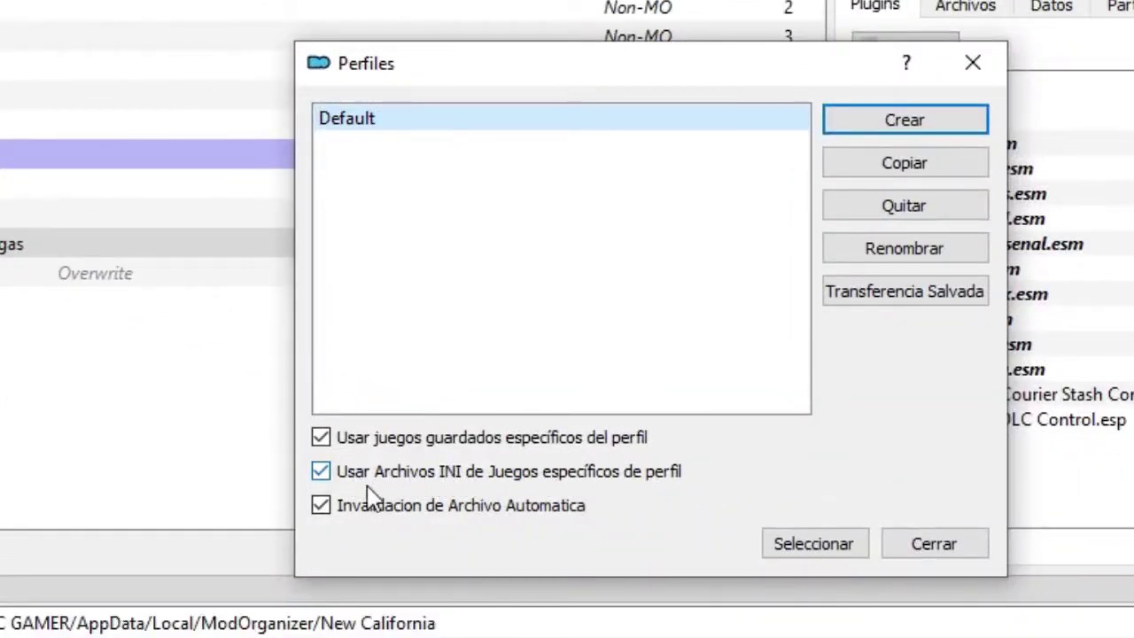
pyautogui.click(322, 474)
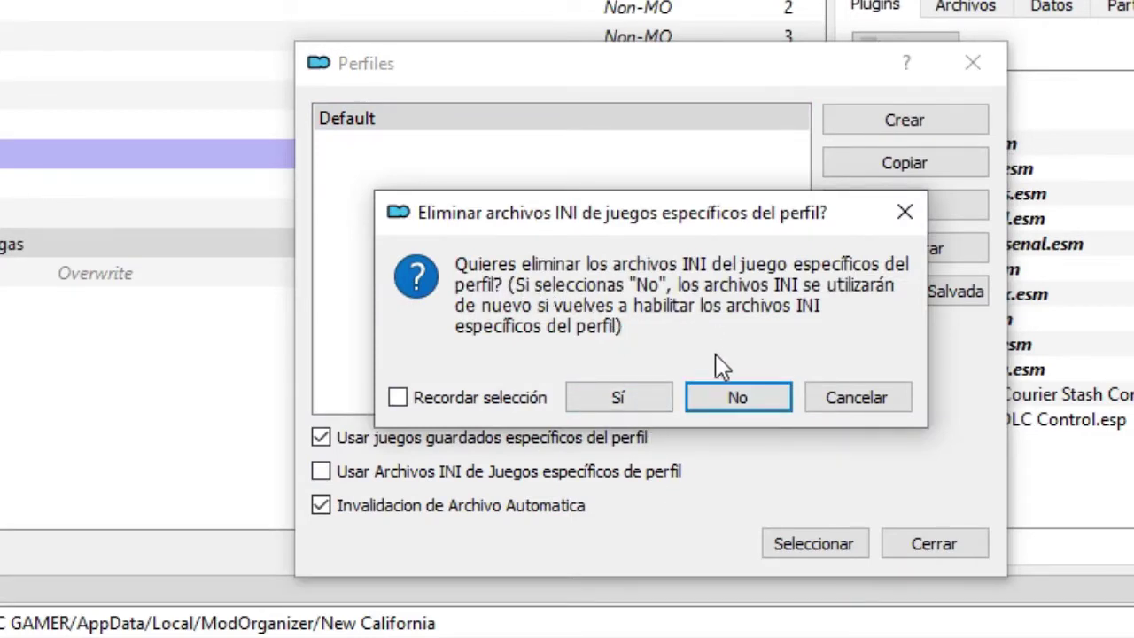
pyautogui.click(734, 400)
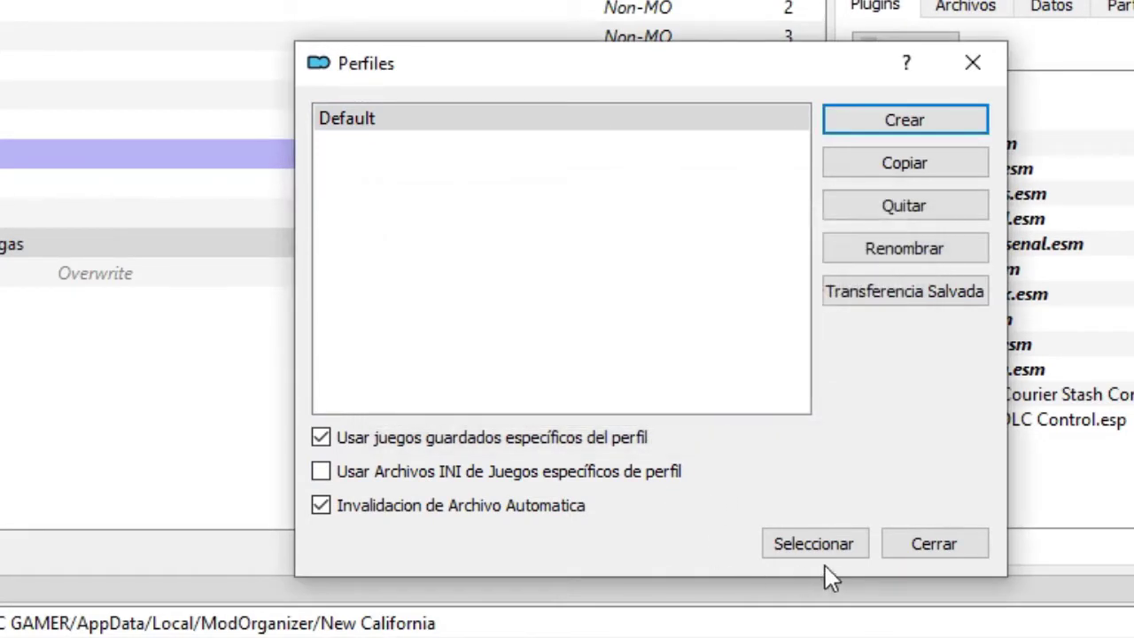
pyautogui.click(975, 68)
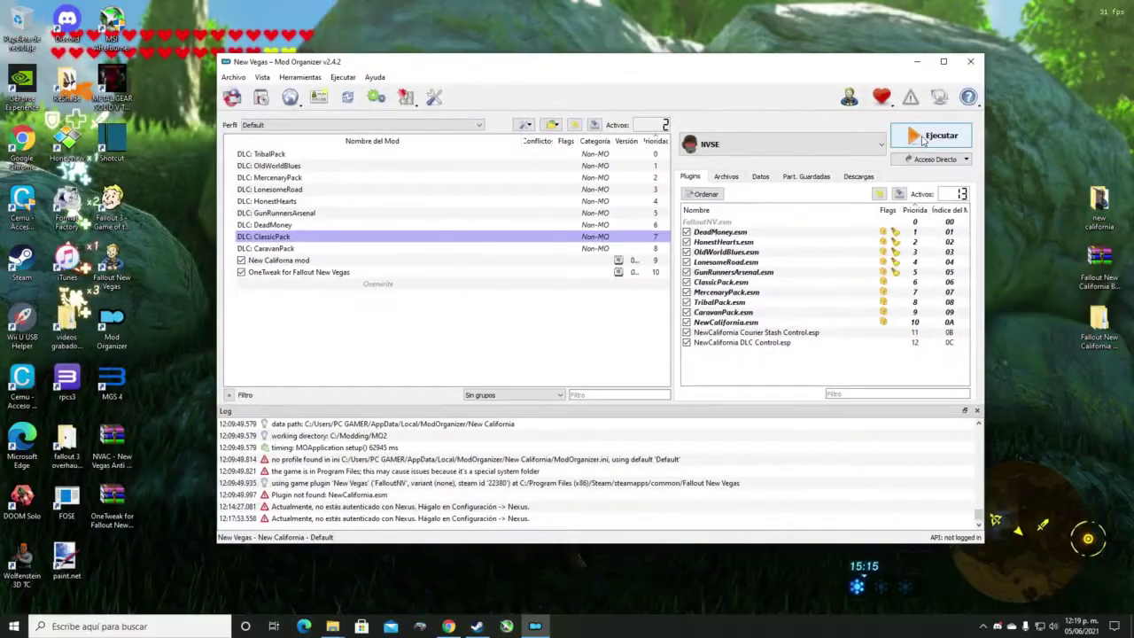
# - Run the game through NVSE and start a new game, choosing Fallout: New California as the game to start
pyautogui.click(931, 136)
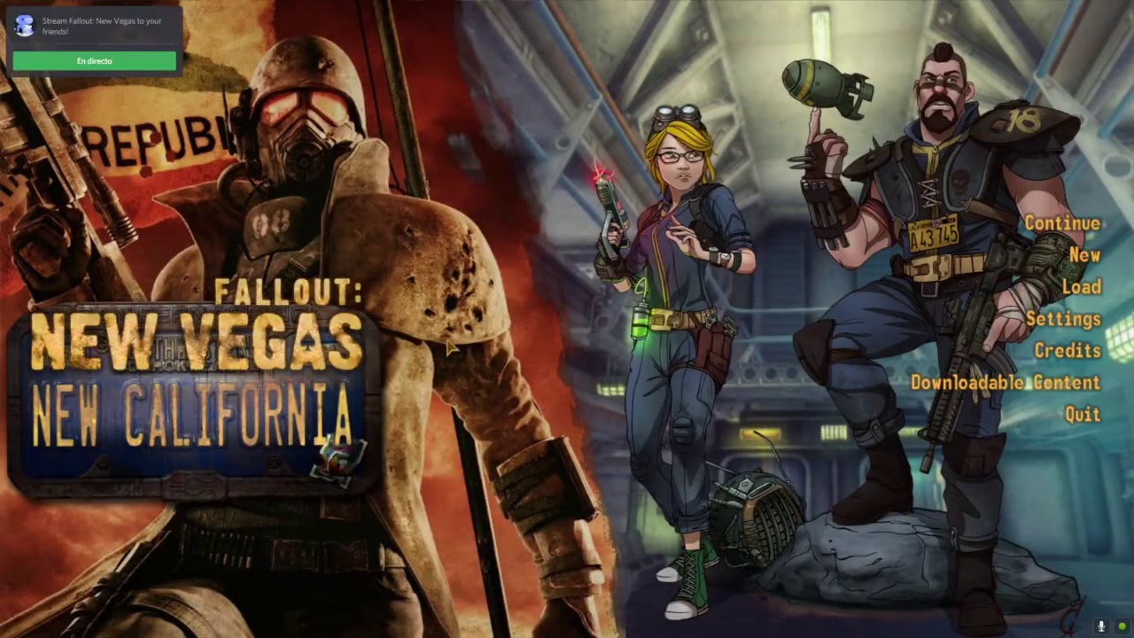
pyautogui.click(1081, 255)
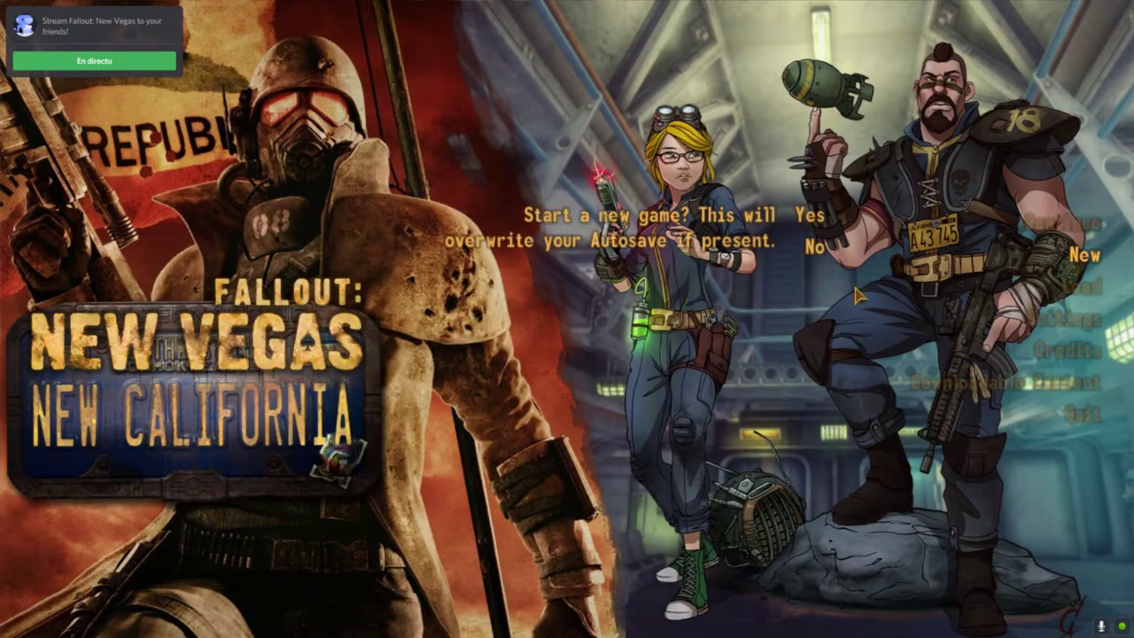
pyautogui.click(805, 232)
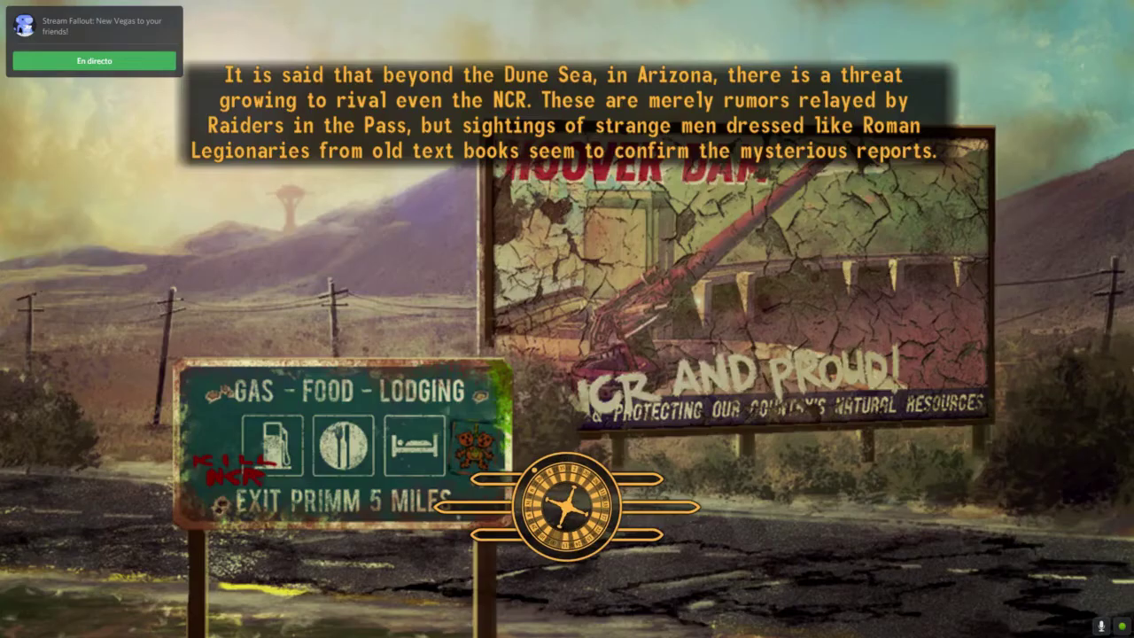
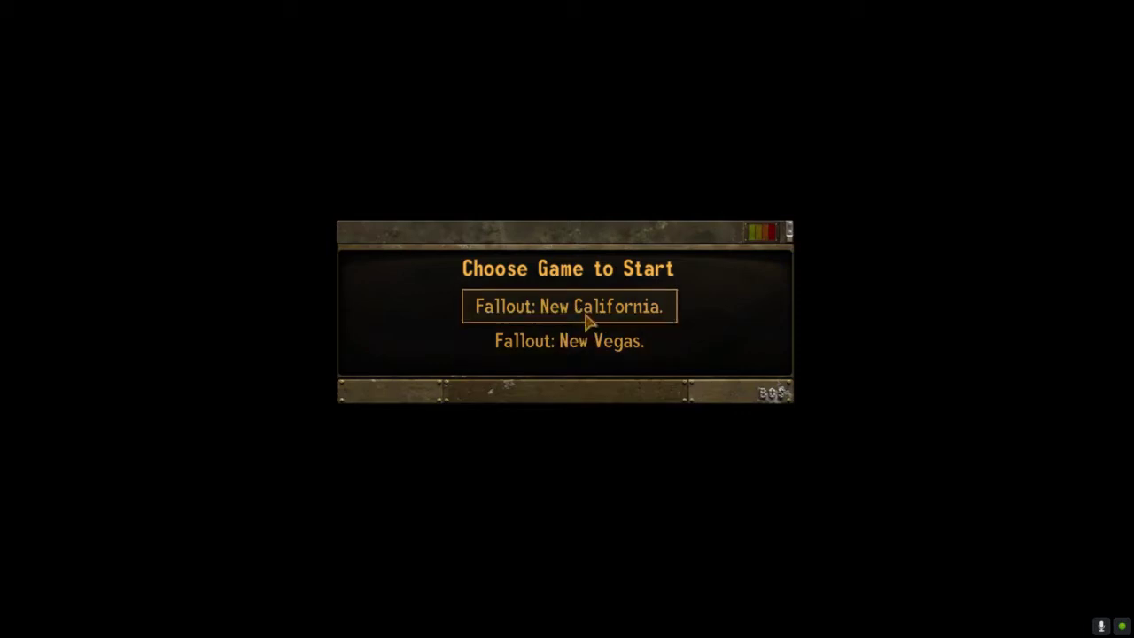
pyautogui.click(570, 310)
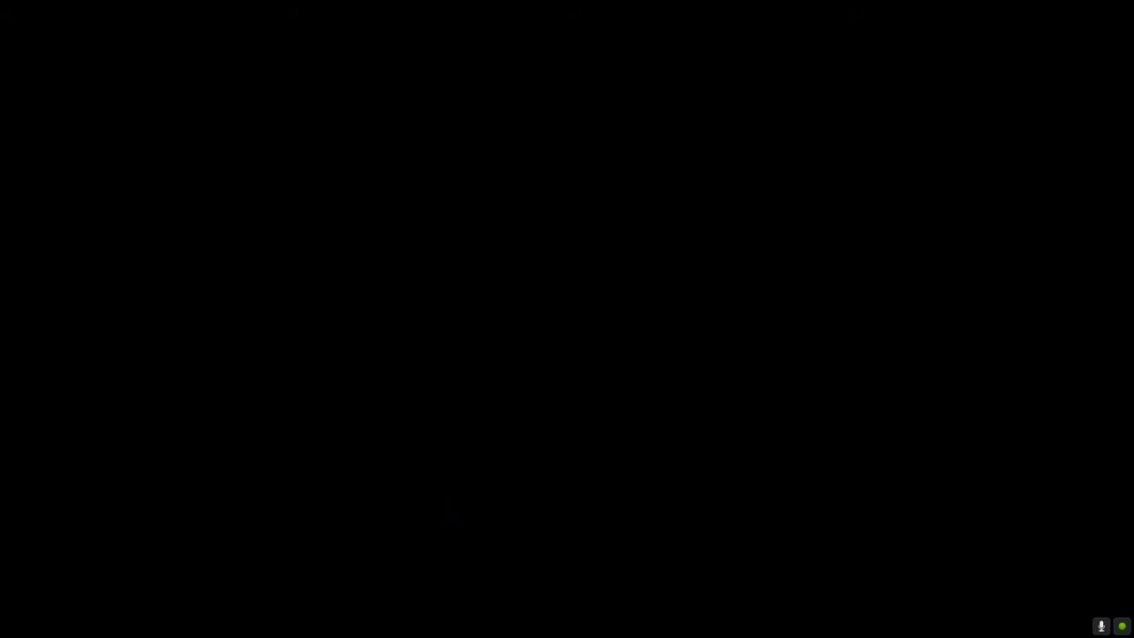
# - Proceed through the opening to the Tackle or Dodge choice and pick Tackle, the Path of the Warrior
pyautogui.press('r')
pyautogui.press('w')
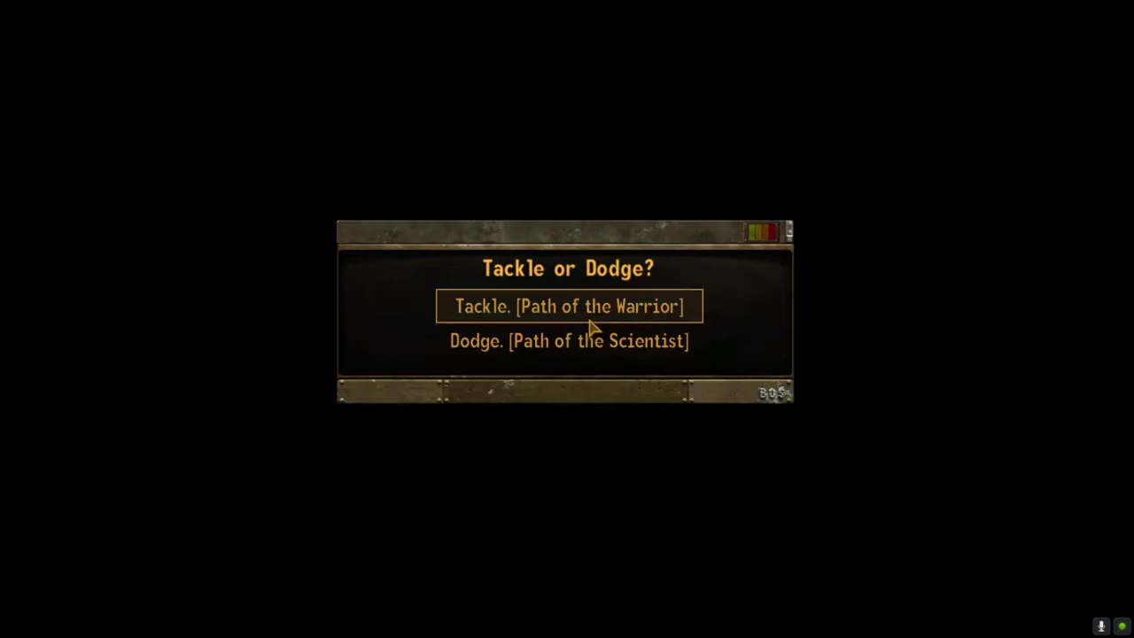
pyautogui.click(591, 322)
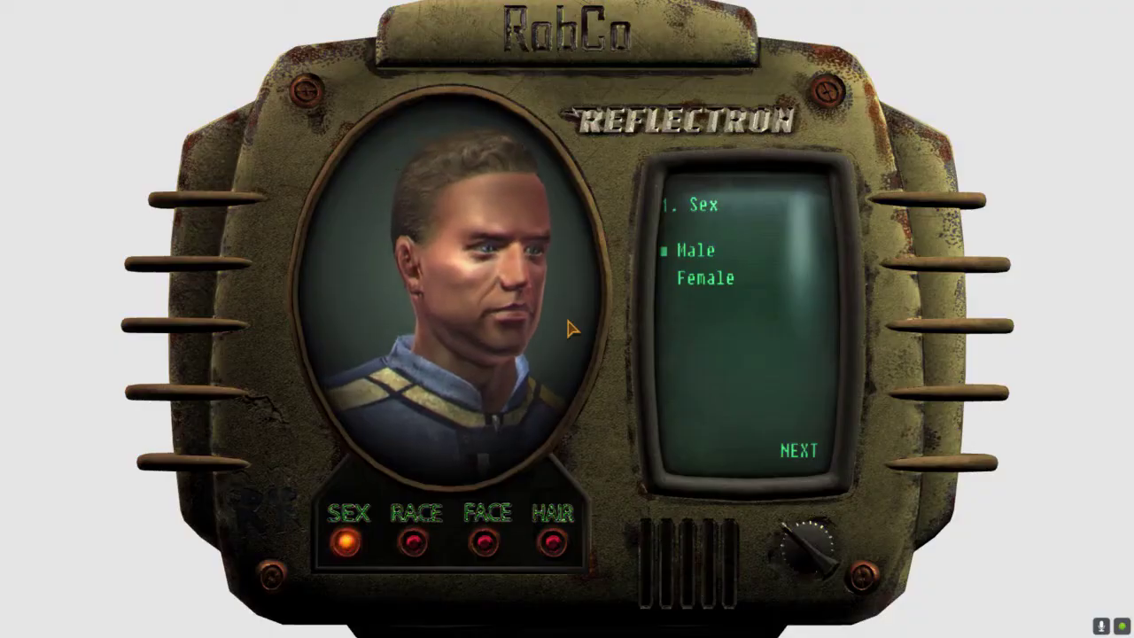
# - Keep the character male, set the race to Hispanic, leave the face as is and choose Survivalist facial hair
pyautogui.click(800, 457)
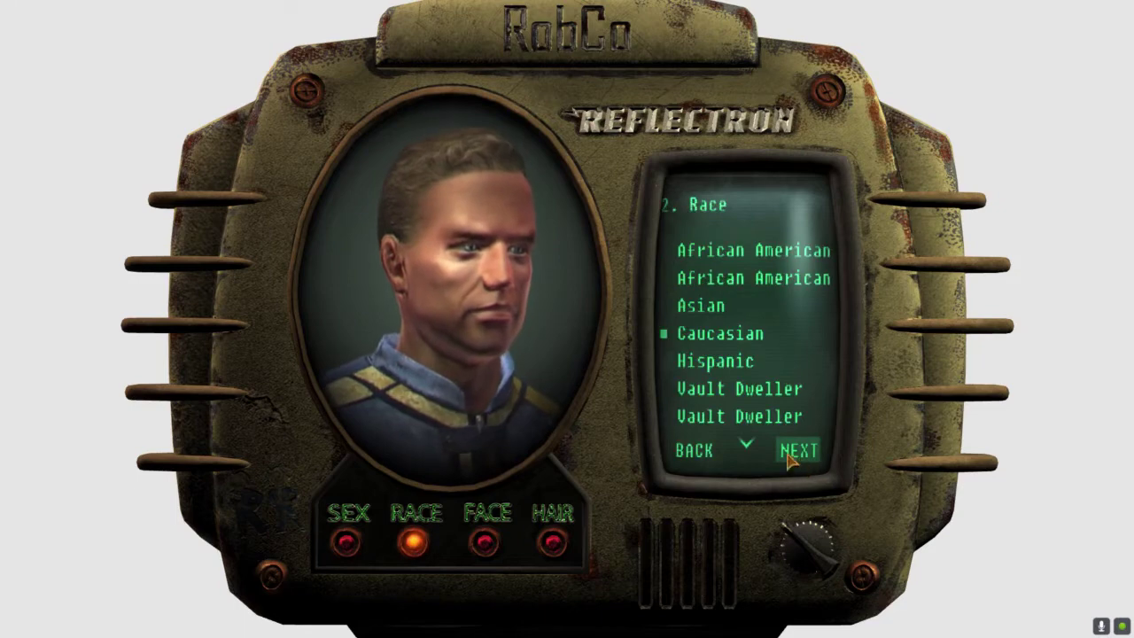
pyautogui.click(714, 363)
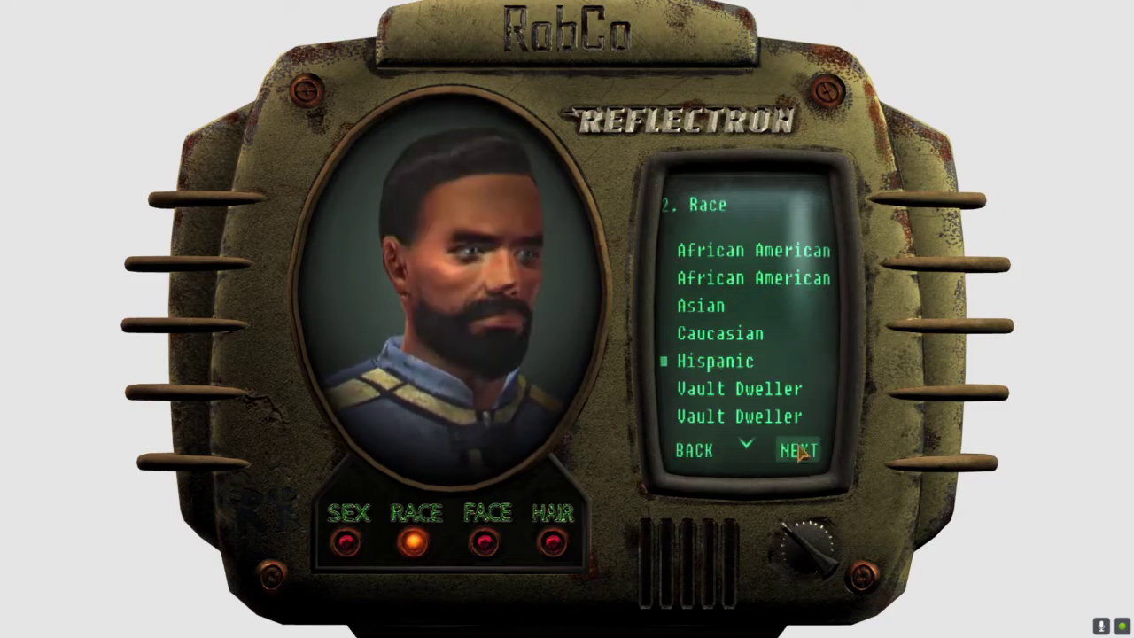
pyautogui.click(806, 456)
pyautogui.click(804, 454)
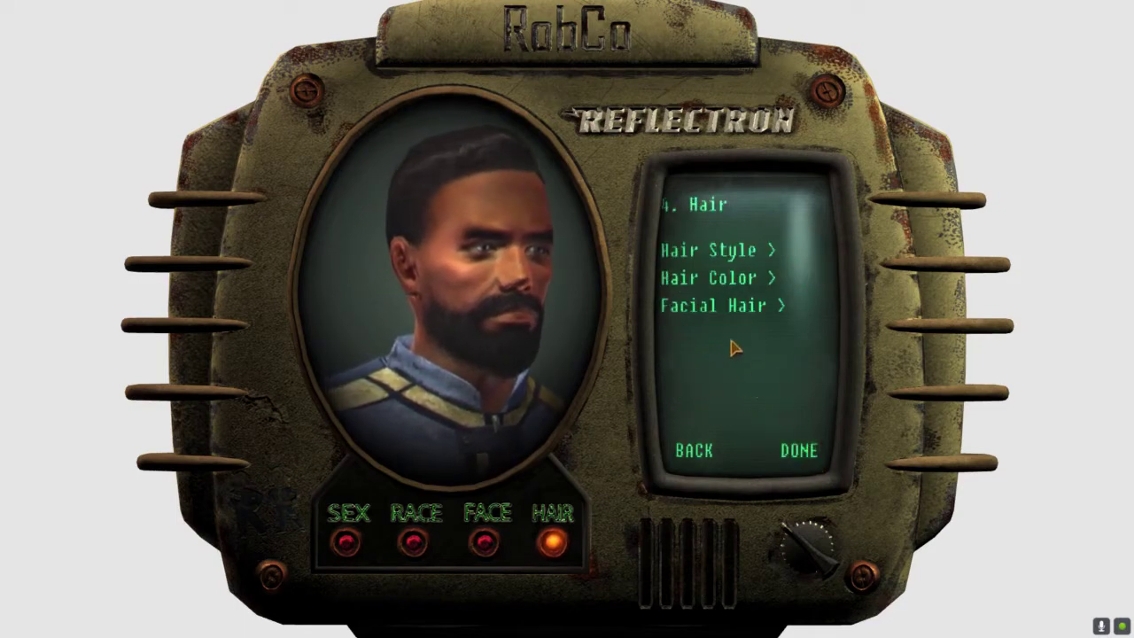
pyautogui.click(735, 321)
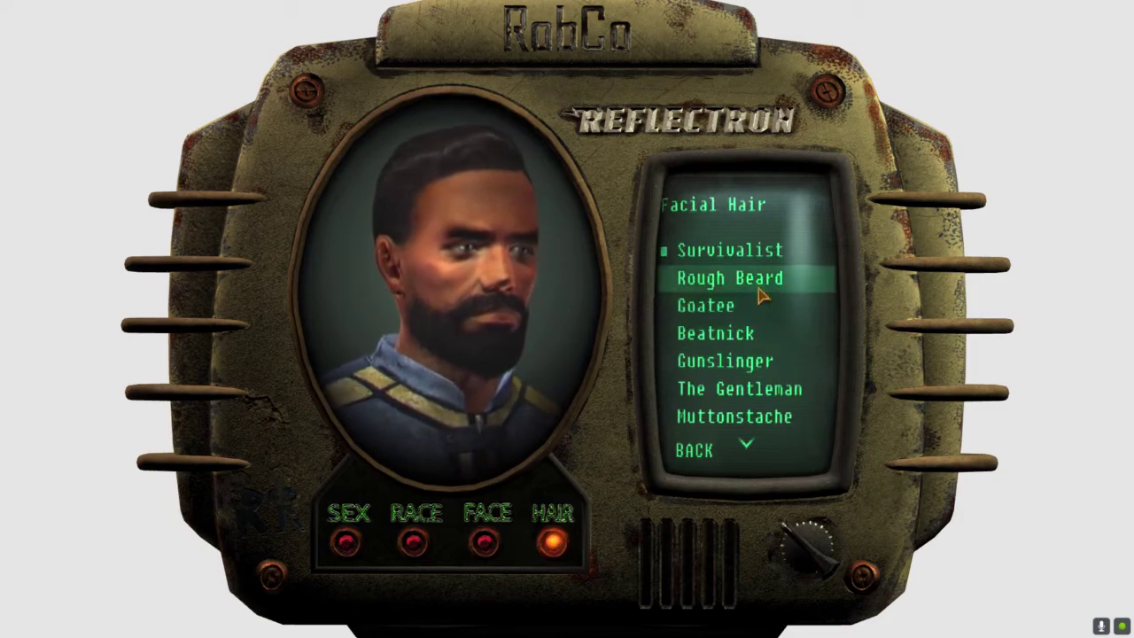
pyautogui.click(753, 252)
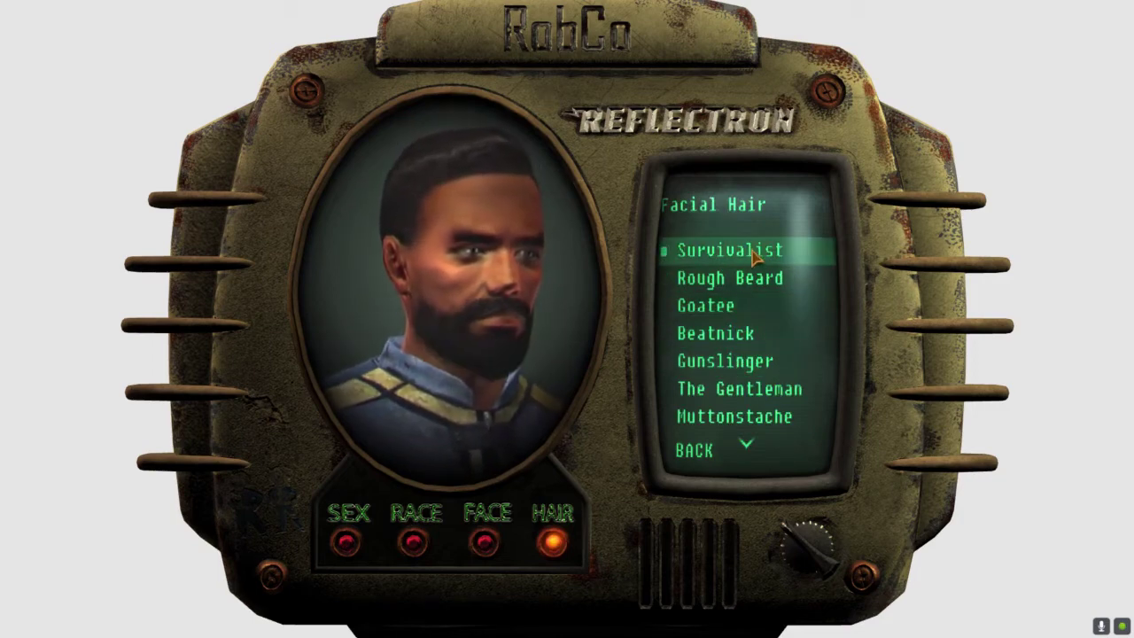
# - Give the character Survivalist facial hair and the Tunnel Snake hair style, and accept the finished appearance
pyautogui.click(737, 452)
pyautogui.click(755, 252)
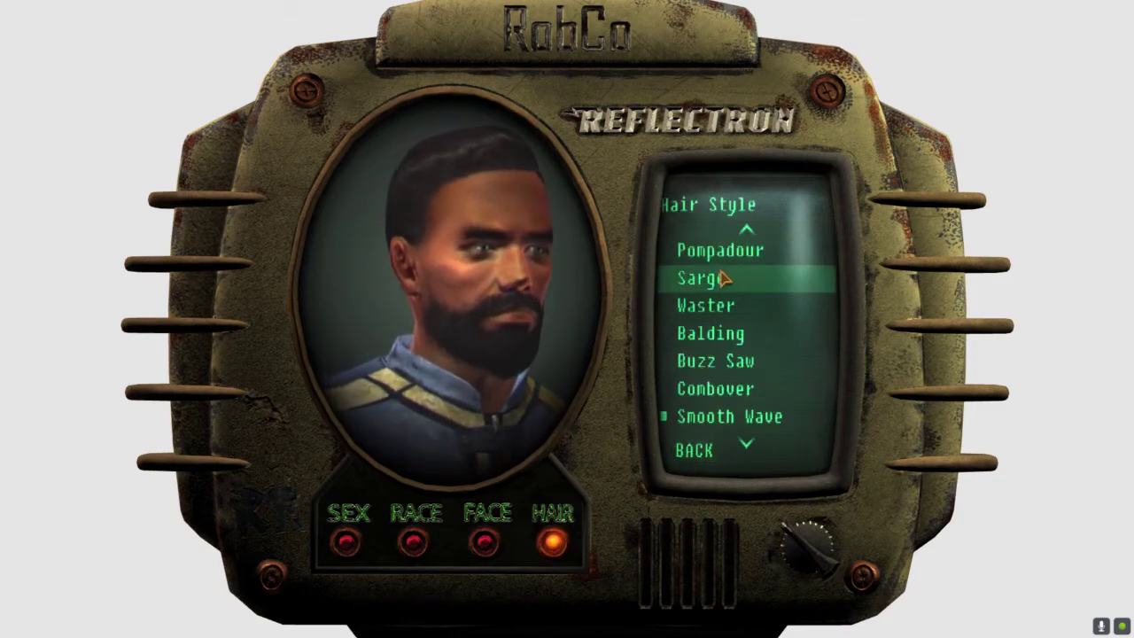
pyautogui.click(732, 291)
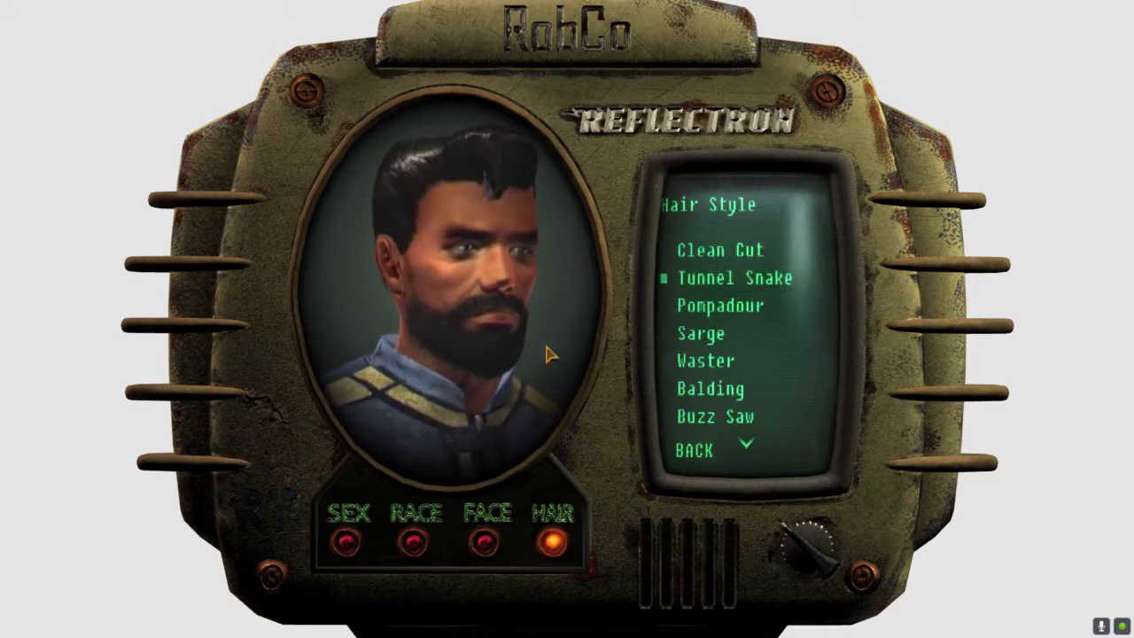
pyautogui.click(696, 450)
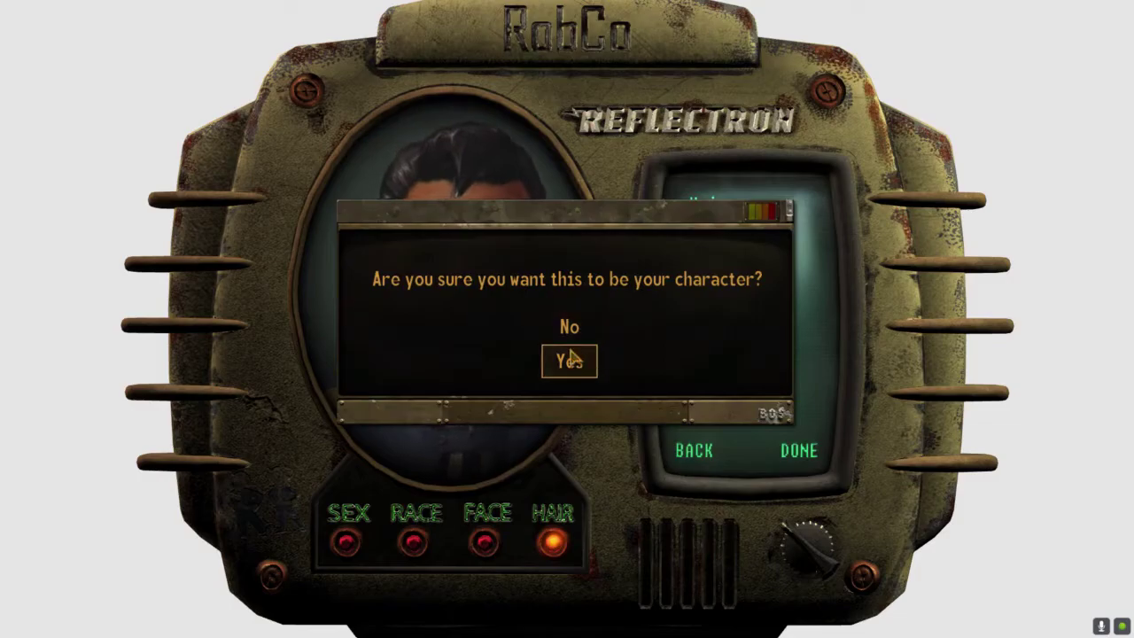
pyautogui.click(572, 358)
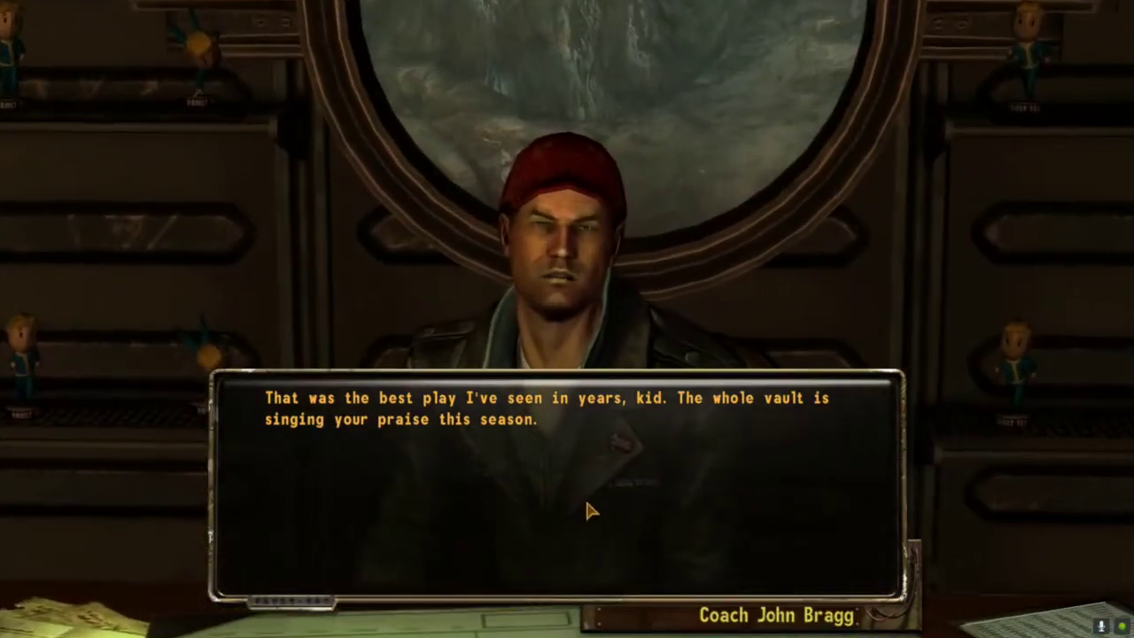
# - Advance through the coach's opening praise about the Vault-Ball play and answer him
pyautogui.click(417, 443)
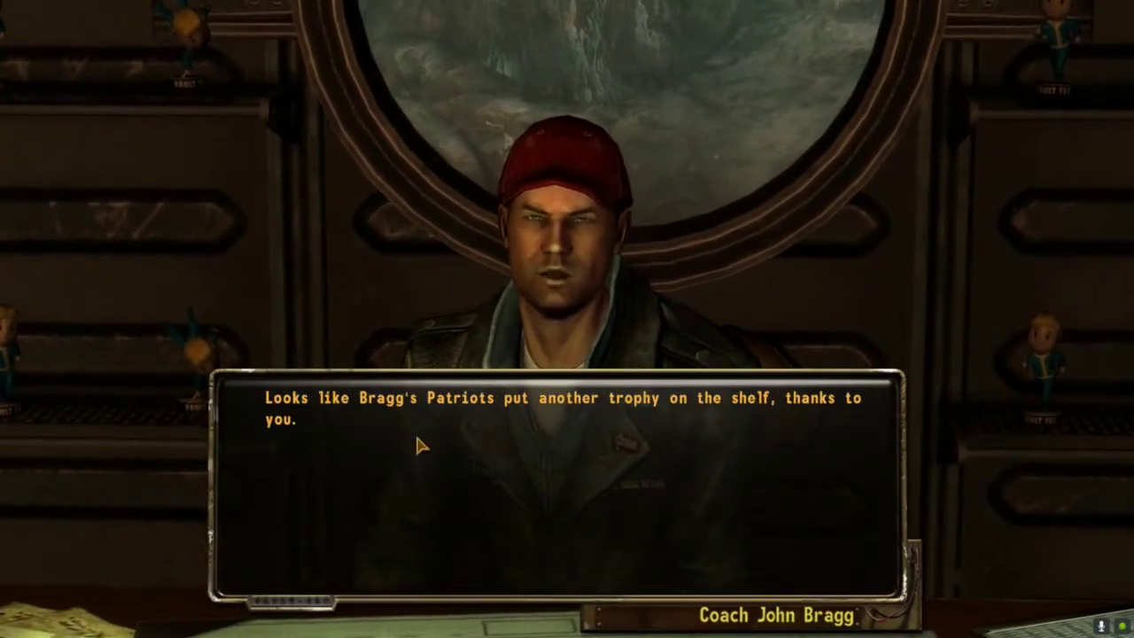
pyautogui.click(413, 499)
pyautogui.click(412, 501)
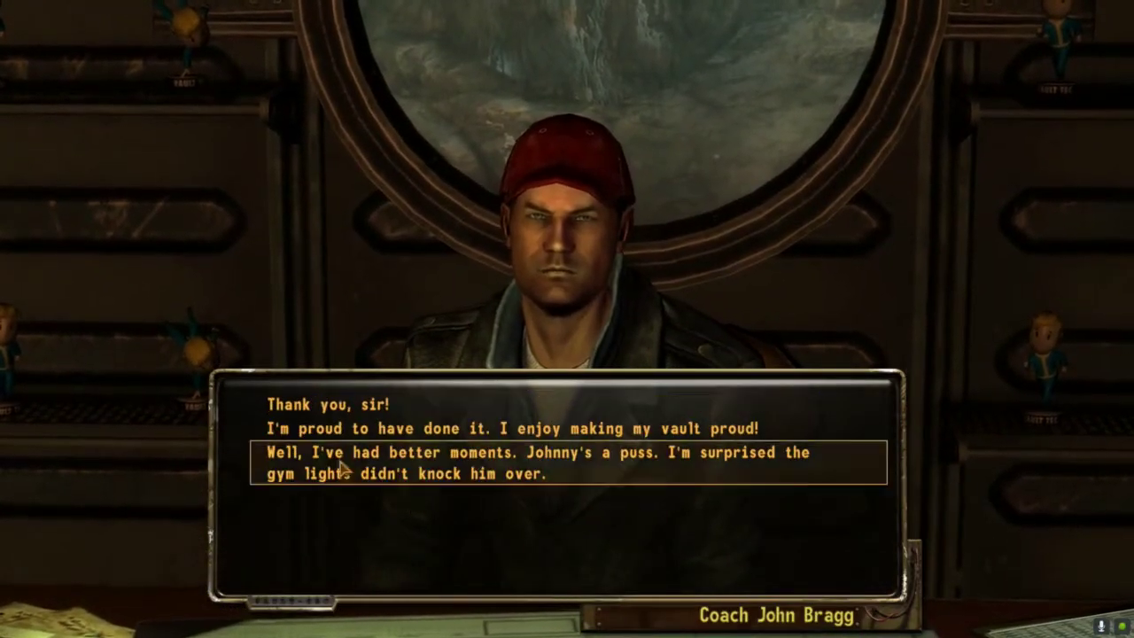
pyautogui.click(326, 404)
pyautogui.click(335, 443)
pyautogui.click(345, 459)
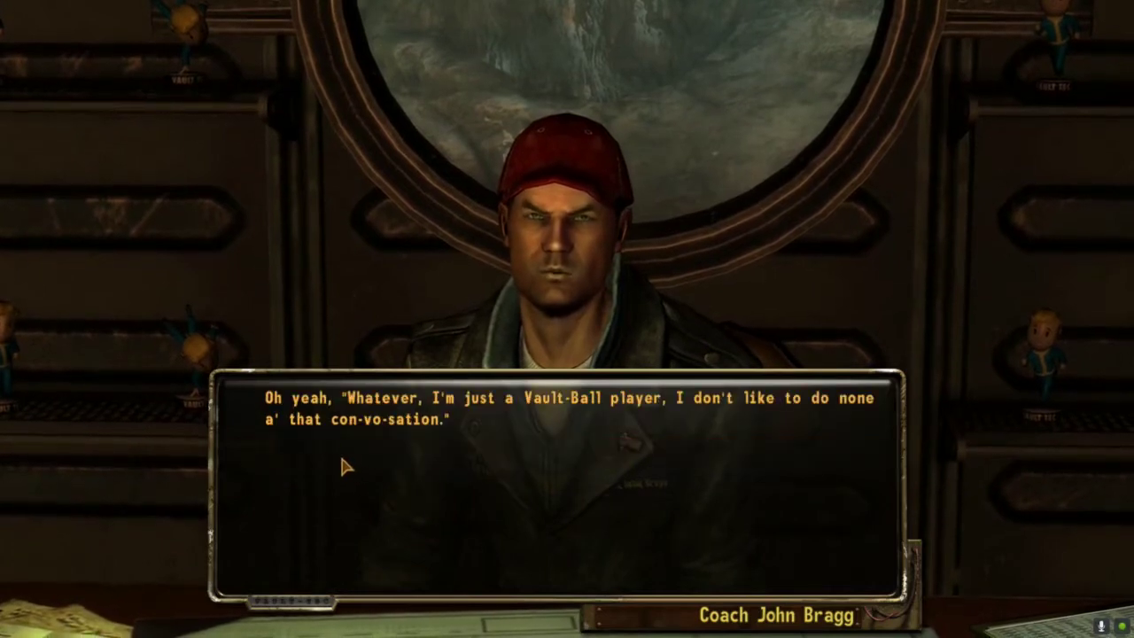
# - Advance through the coach's following remarks and accept the old gun magazines he offers
pyautogui.click(332, 459)
pyautogui.click(318, 459)
pyautogui.click(319, 439)
pyautogui.click(321, 448)
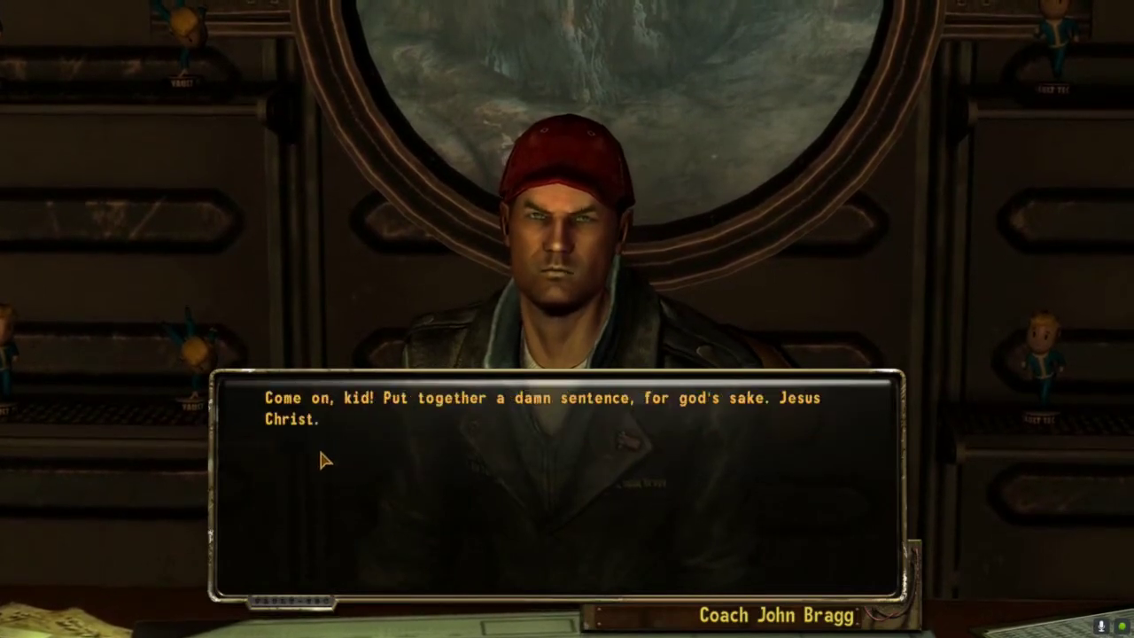
pyautogui.click(321, 452)
pyautogui.click(321, 447)
pyautogui.click(326, 431)
pyautogui.click(327, 433)
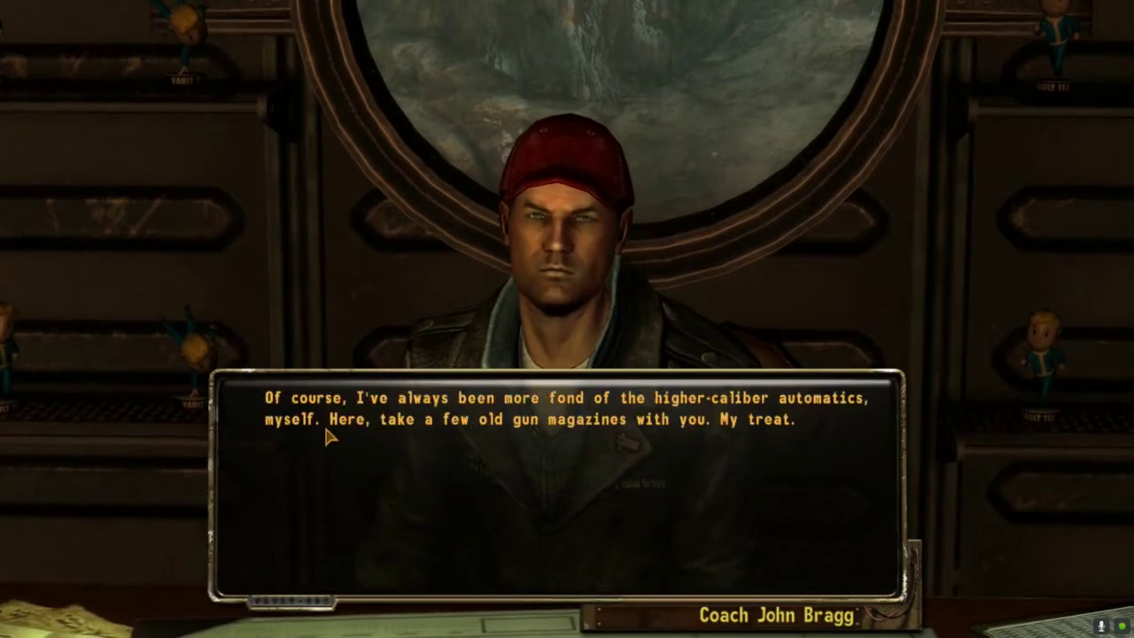
pyautogui.click(326, 432)
pyautogui.click(328, 430)
pyautogui.click(329, 425)
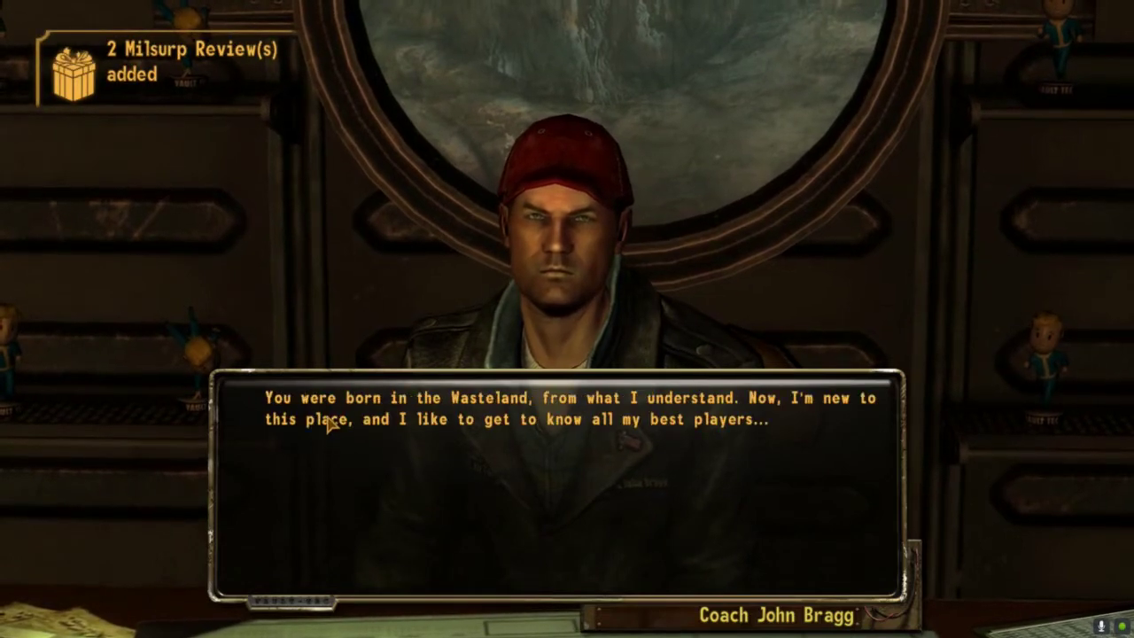
# - Answer the coach with "Yeah, absolutely! What threat are you talking about?" and follow the conversation to its end
pyautogui.click(335, 423)
pyautogui.click(332, 425)
pyautogui.click(335, 443)
pyautogui.click(227, 542)
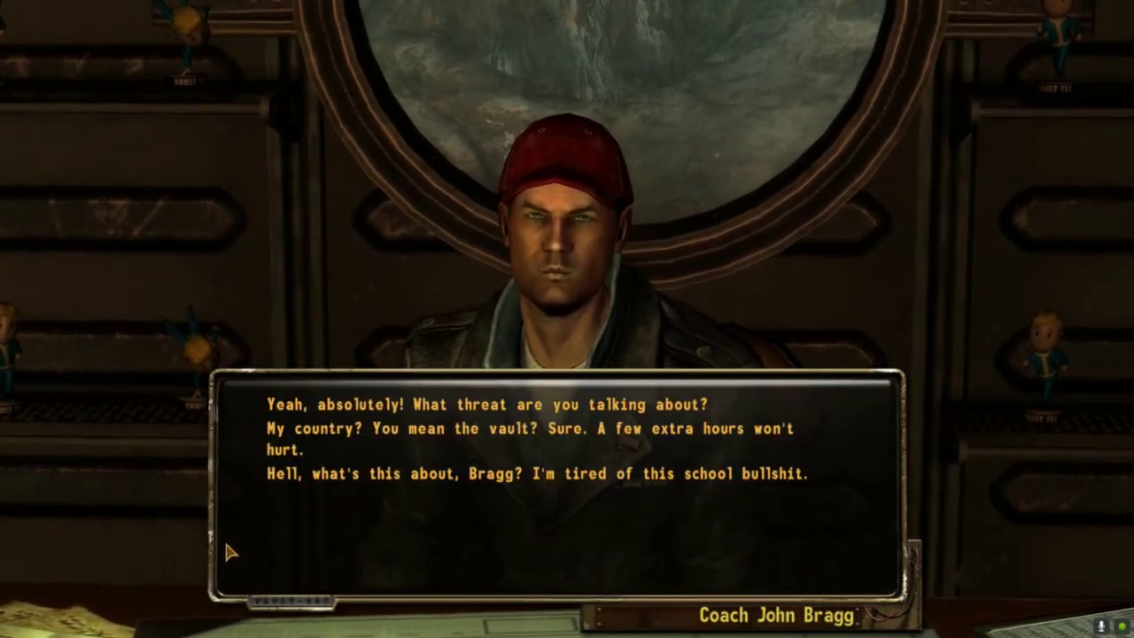
pyautogui.click(358, 406)
pyautogui.click(241, 513)
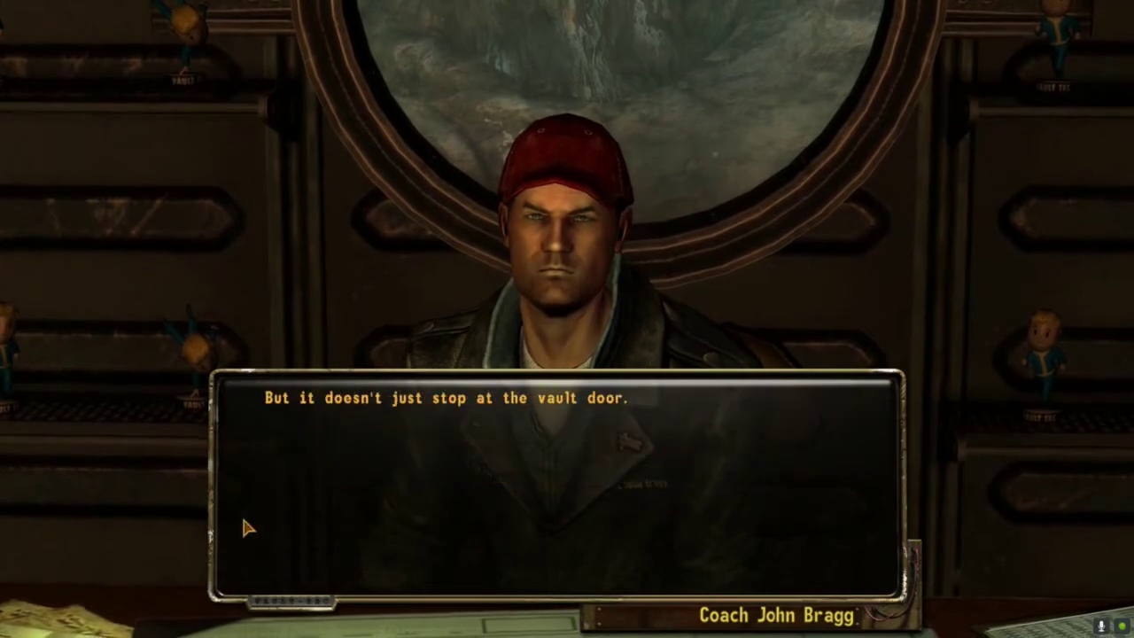
pyautogui.click(240, 512)
pyautogui.click(240, 512)
pyautogui.click(292, 456)
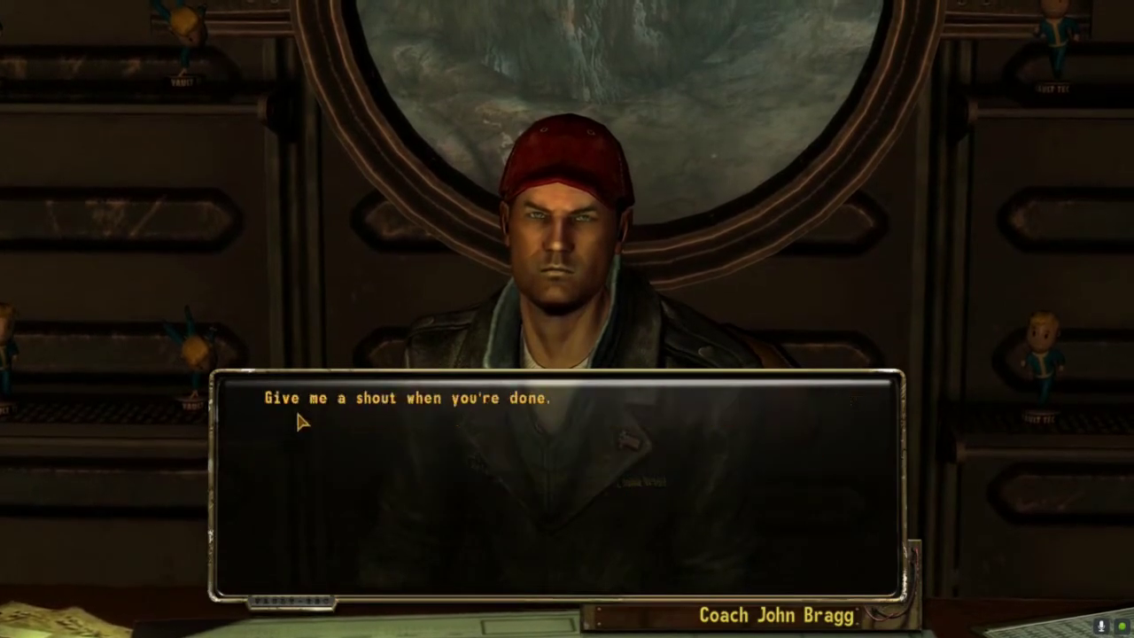
pyautogui.click(295, 407)
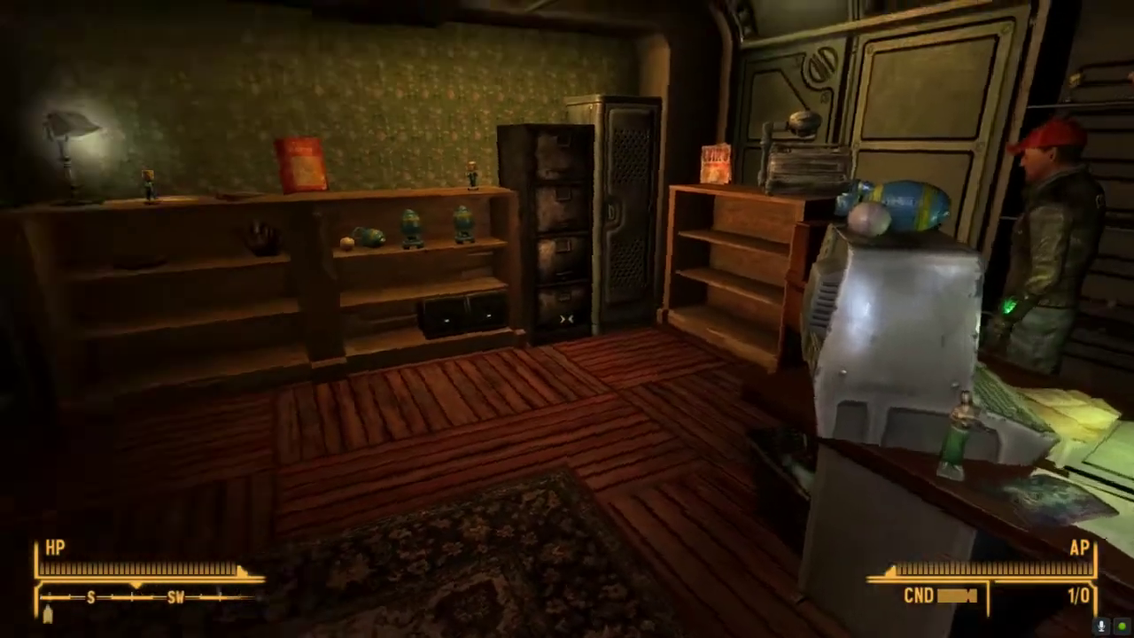
# - Move through the coach's office for the vigor tester objective and proceed to the character naming
pyautogui.press('f')
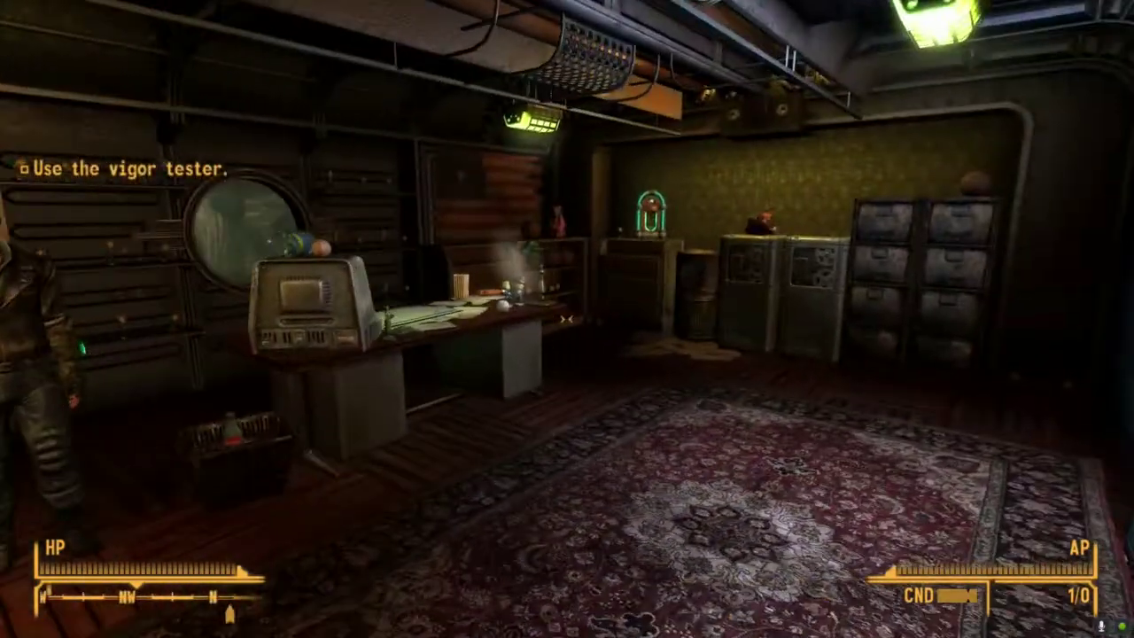
pyautogui.click(569, 391)
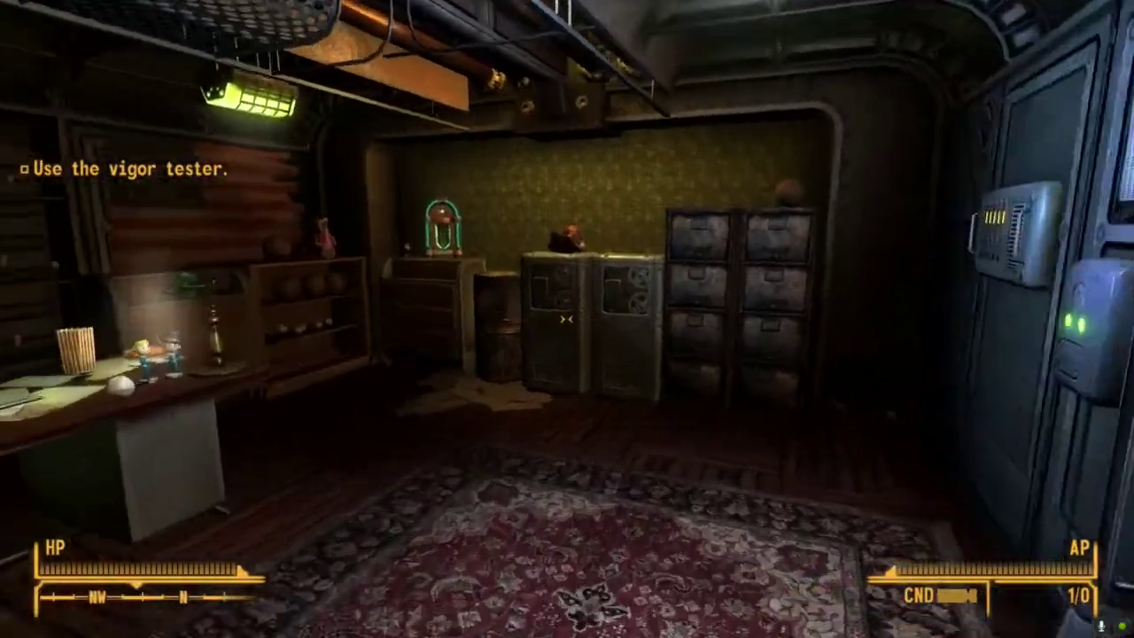
pyautogui.press('Return')
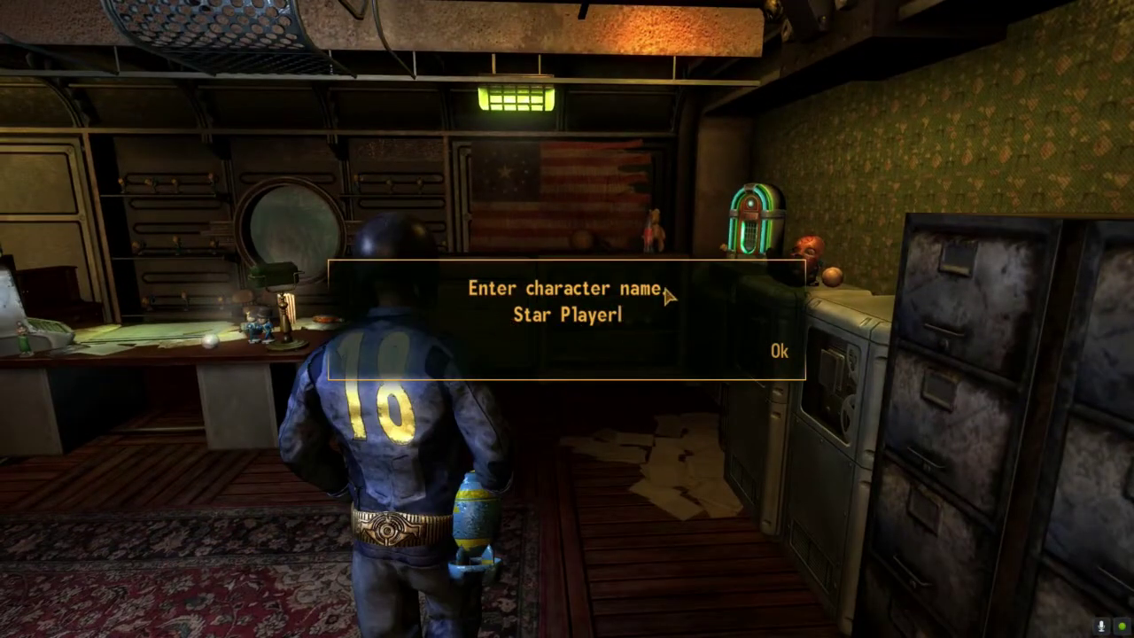
# - Replace the default character name with Mega and accept it
pyautogui.press('BackSpace')
pyautogui.press('BackSpace')
pyautogui.press('BackSpace')
pyautogui.press('BackSpace')
pyautogui.press('BackSpace')
pyautogui.press('BackSpace')
pyautogui.press('BackSpace')
pyautogui.press('BackSpace')
pyautogui.press('BackSpace')
pyautogui.press('BackSpace')
pyautogui.press('BackSpace')
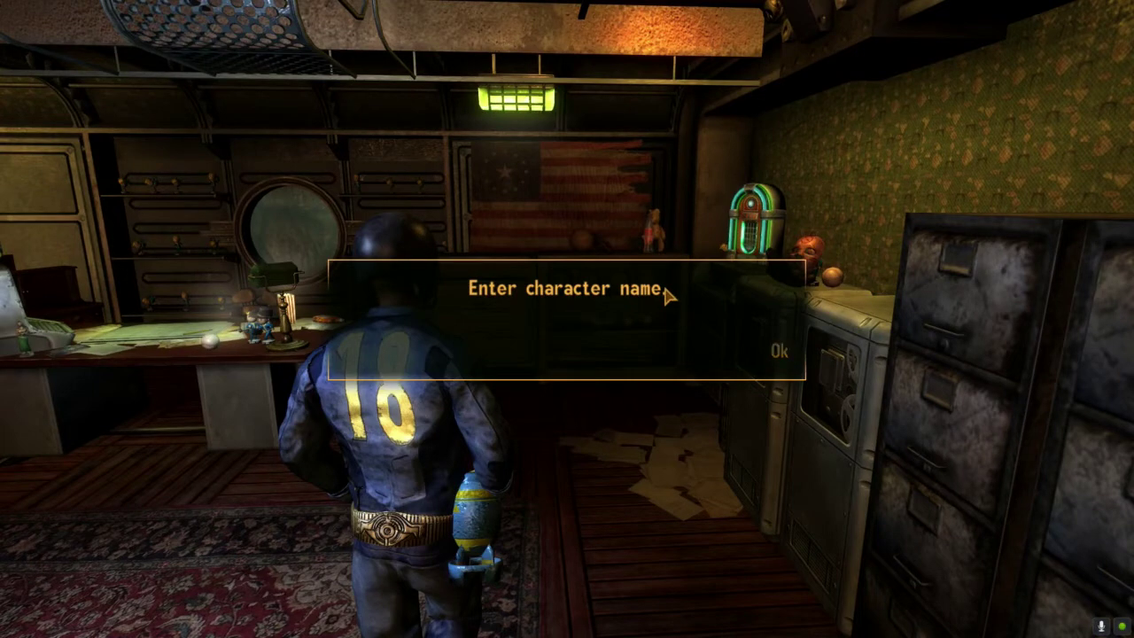
pyautogui.write('MEgs')
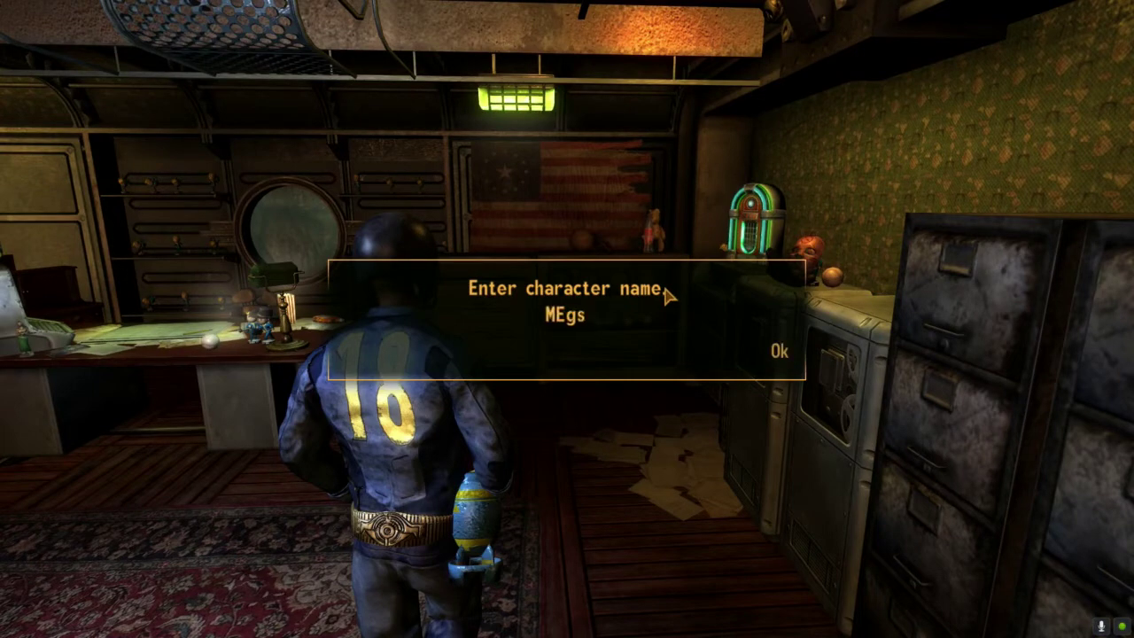
pyautogui.press('BackSpace')
pyautogui.press('BackSpace')
pyautogui.press('BackSpace')
pyautogui.write('egal')
pyautogui.press('BackSpace')
pyautogui.press('Return')
# - Walk back across the office to the coach and his desk
pyautogui.press('w')
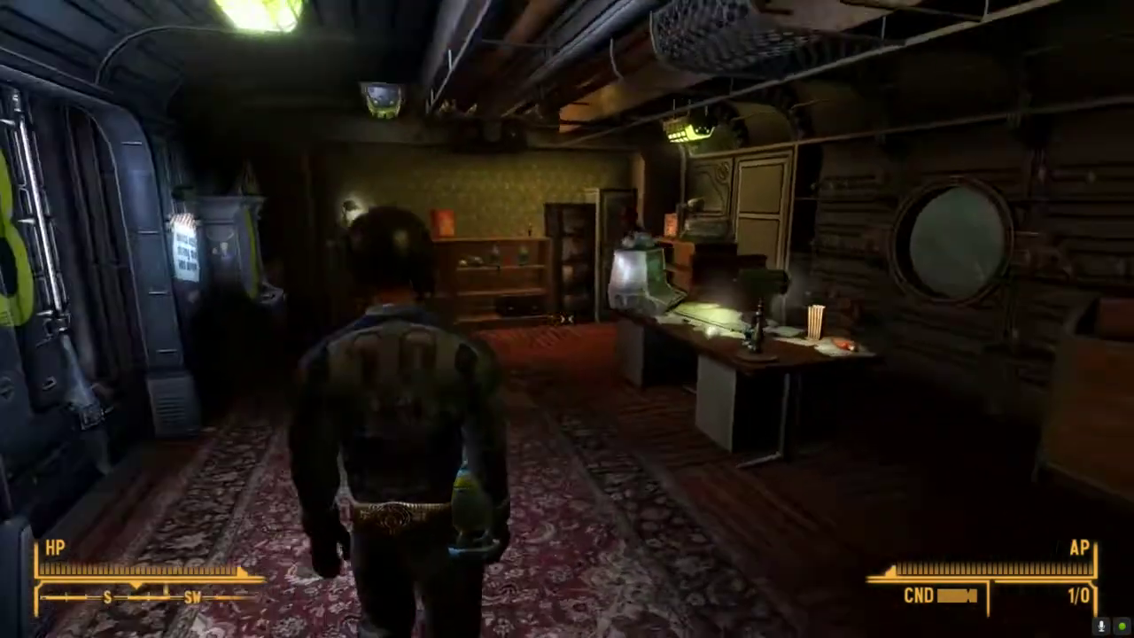
pyautogui.press('w')
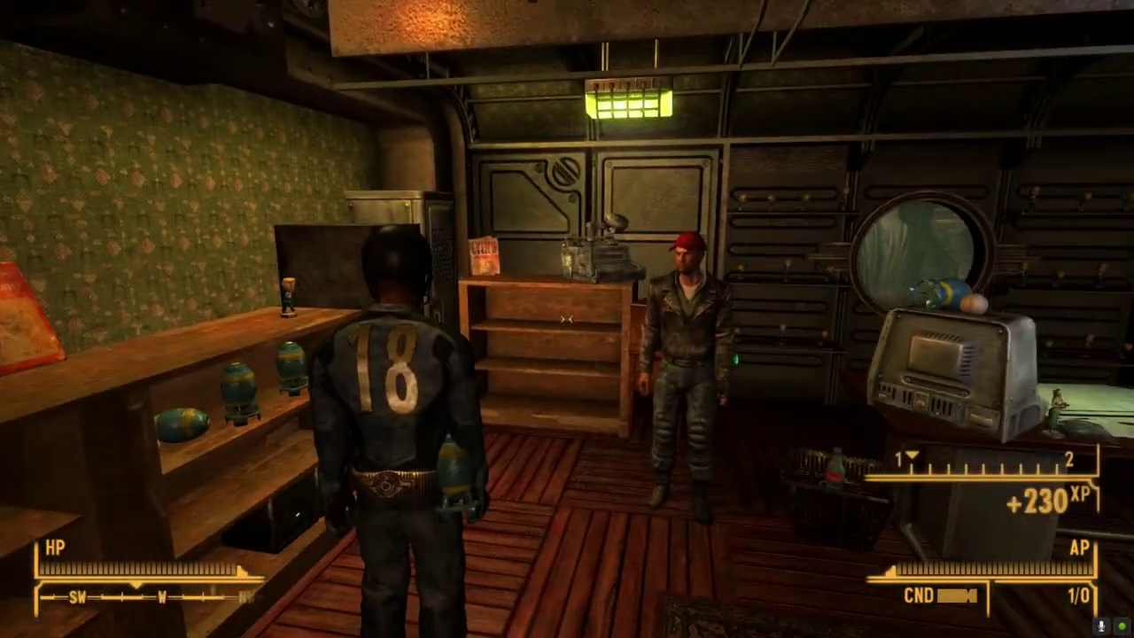
pyautogui.press('v')
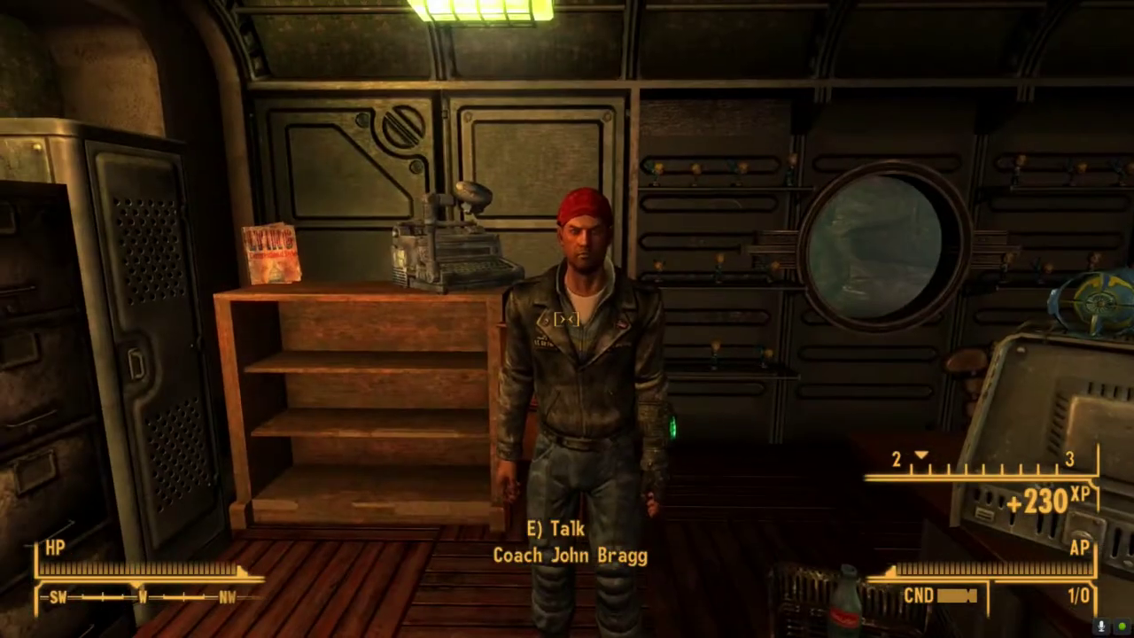
pyautogui.press('w')
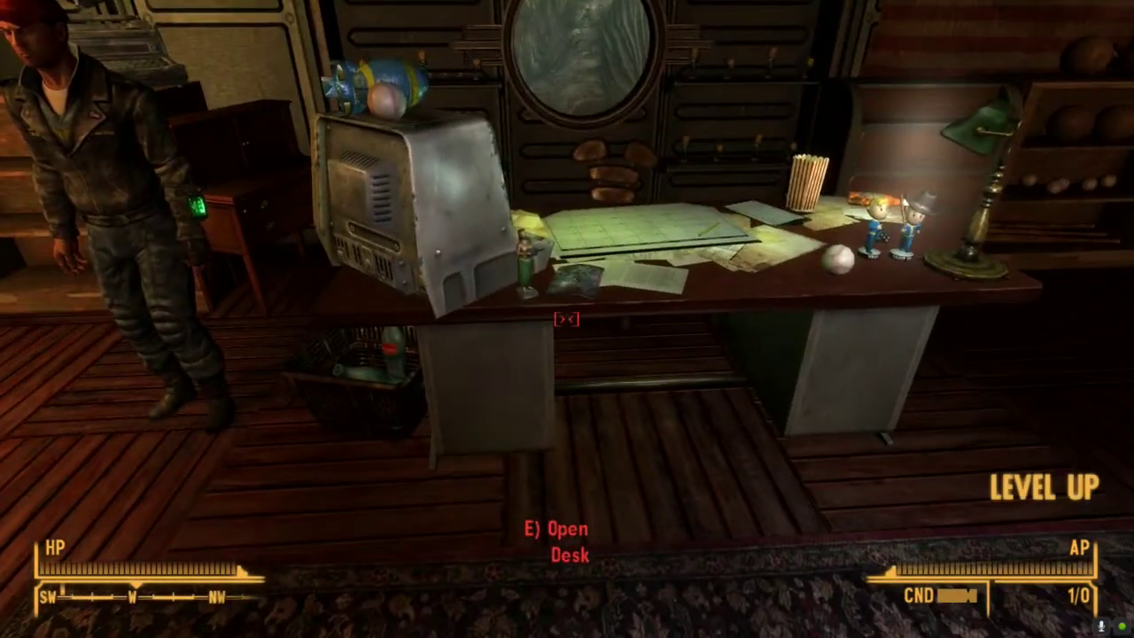
# - Go past the vigor tester to the door to Vault 18 Gymnasium and Arena, ending in third-person view
pyautogui.press('Tab')
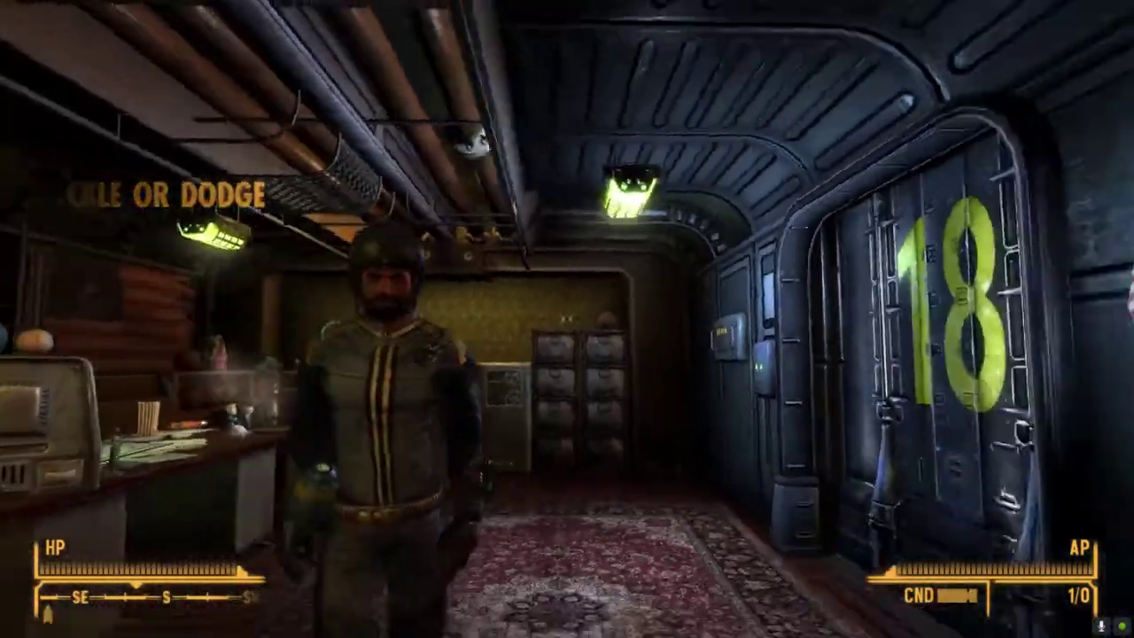
pyautogui.press('f')
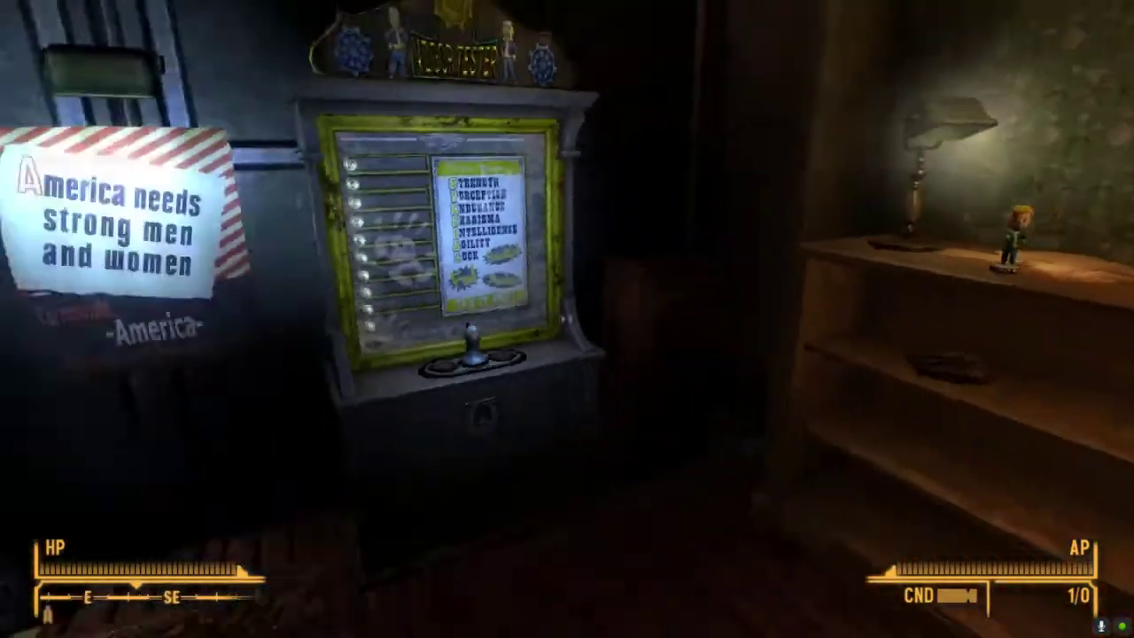
pyautogui.press('f')
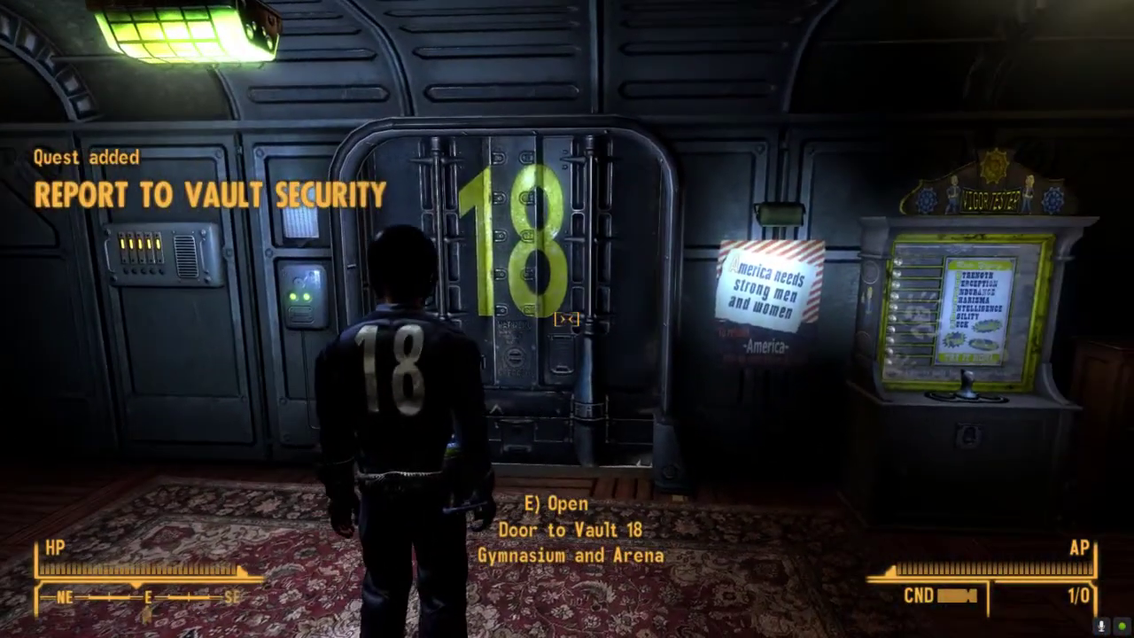
# - Leave the game and enable "Usar Archivos INI de Juegos específicos de perfil" for the Default profile in Mod Organizer
pyautogui.press('Escape')
pyautogui.click(1093, 270)
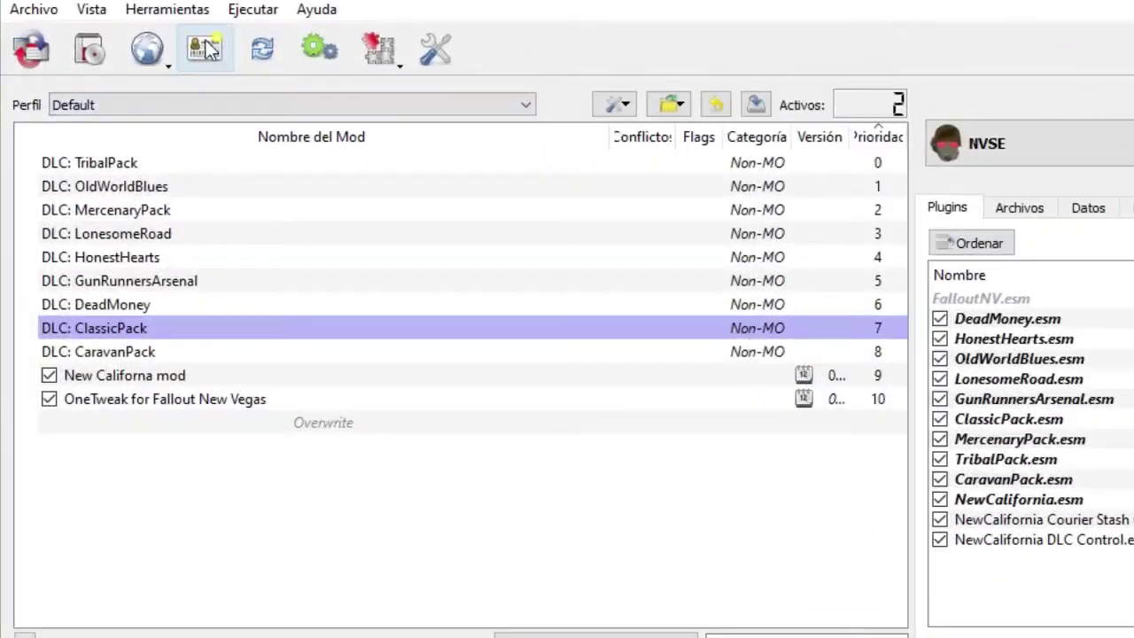
pyautogui.click(319, 97)
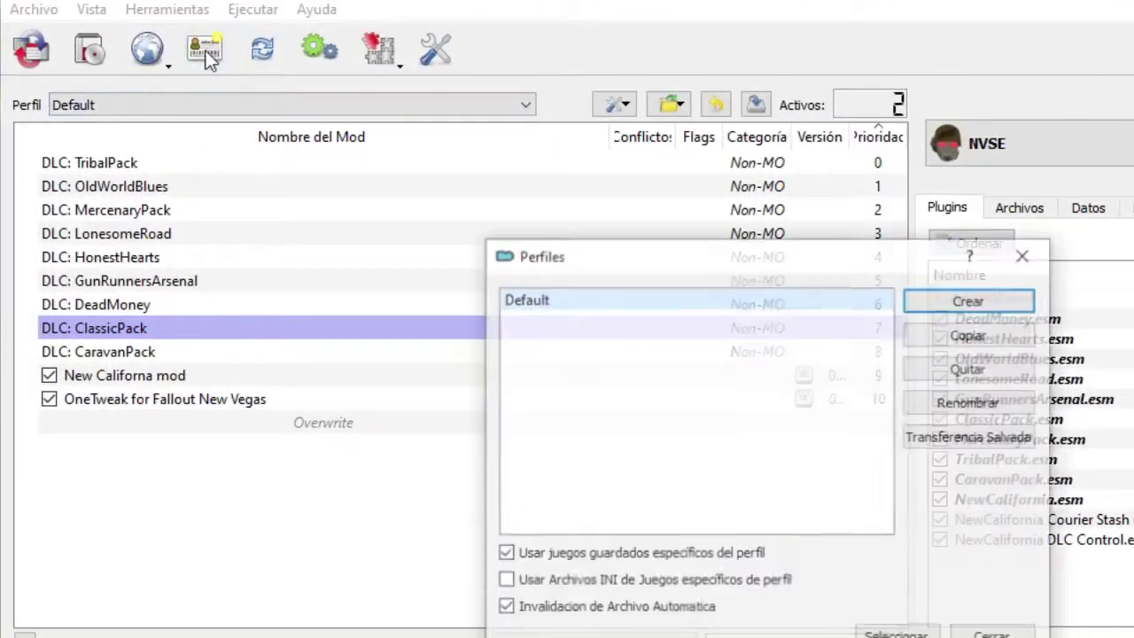
pyautogui.click(505, 582)
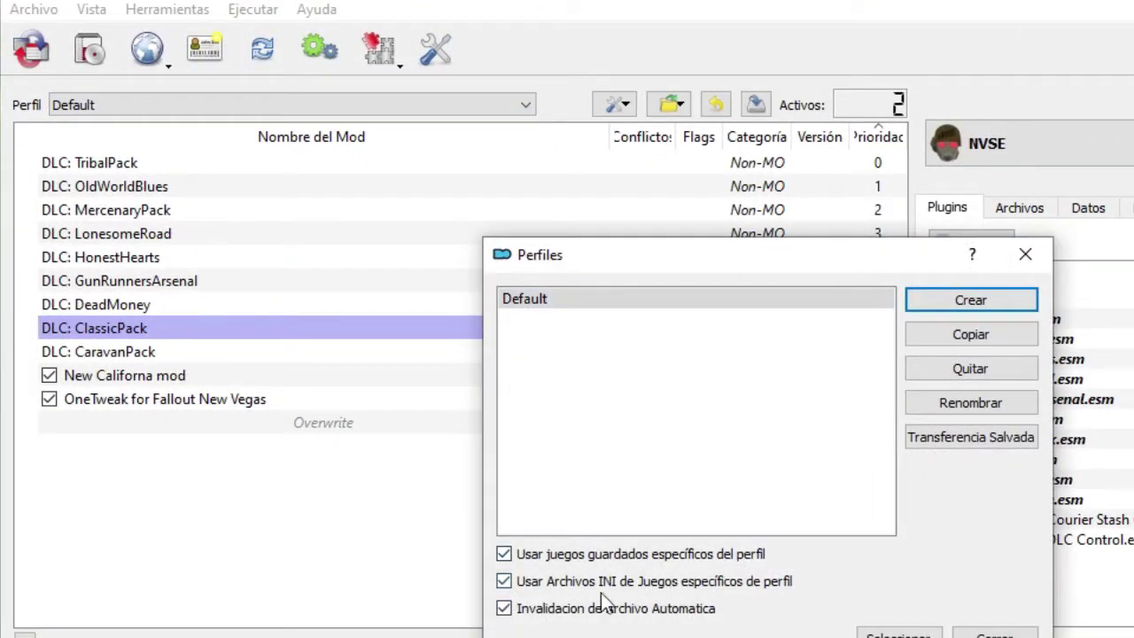
pyautogui.click(1025, 257)
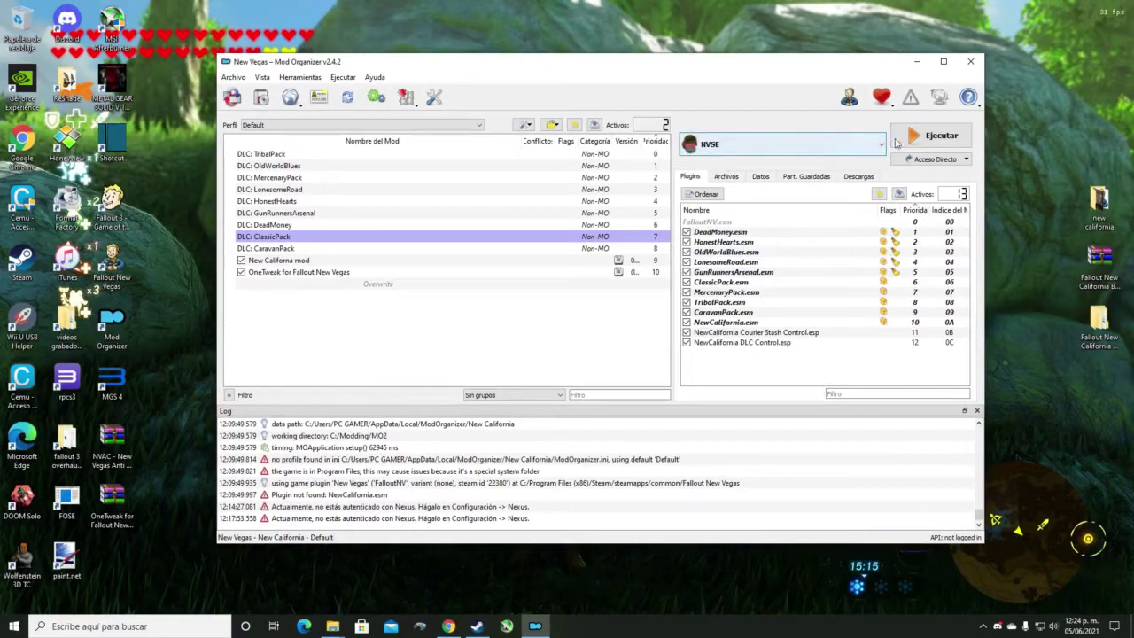
# - Launch the game through NVSE in Mod Organizer and continue from the last saved game
pyautogui.click(914, 139)
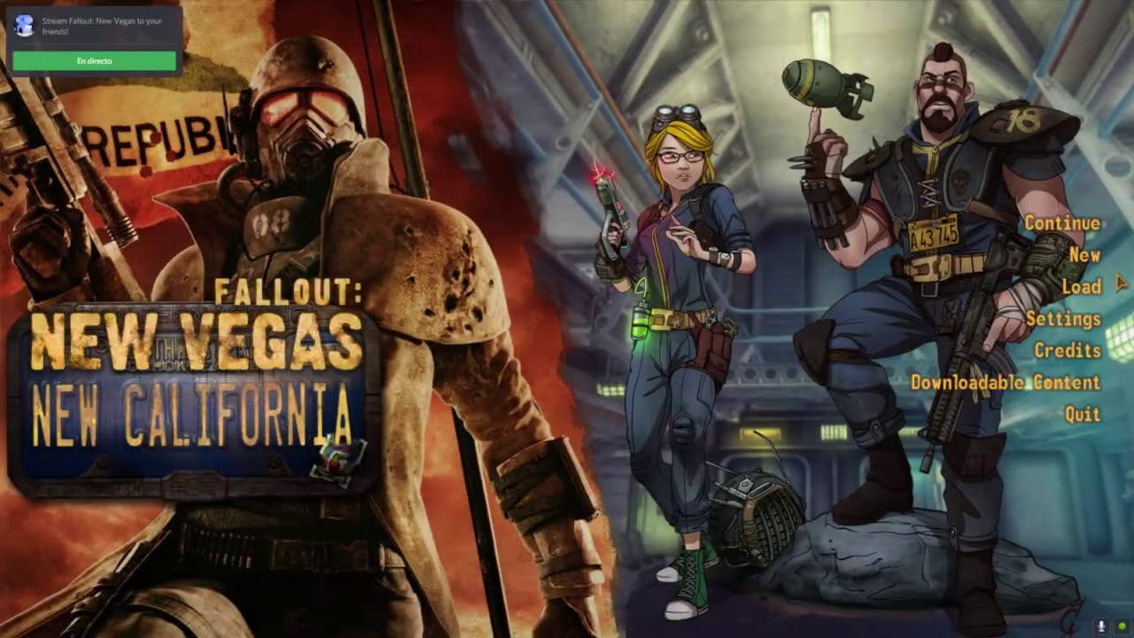
pyautogui.click(999, 234)
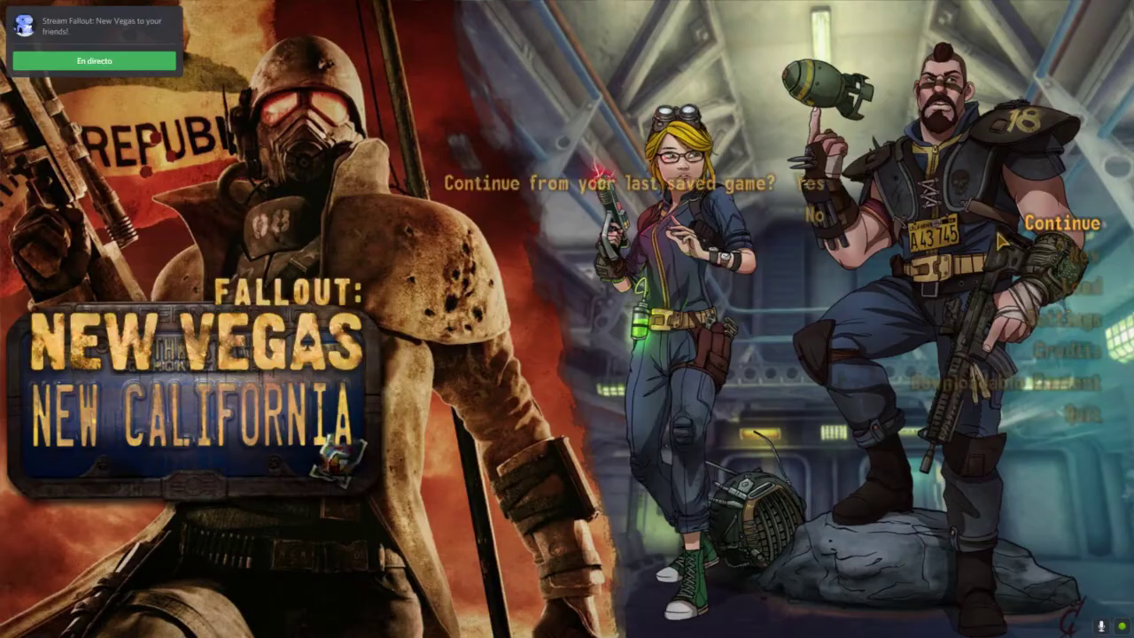
pyautogui.click(817, 195)
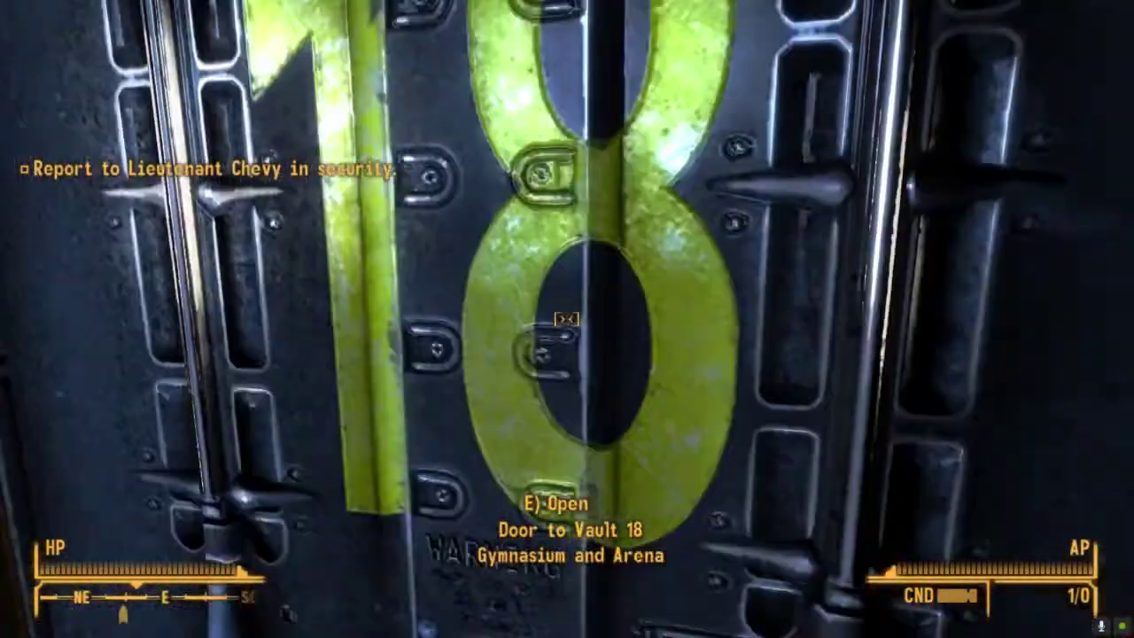
# - Open the door to Vault 18 Gymnasium and Arena and walk into the underwater corridor
pyautogui.press('e')
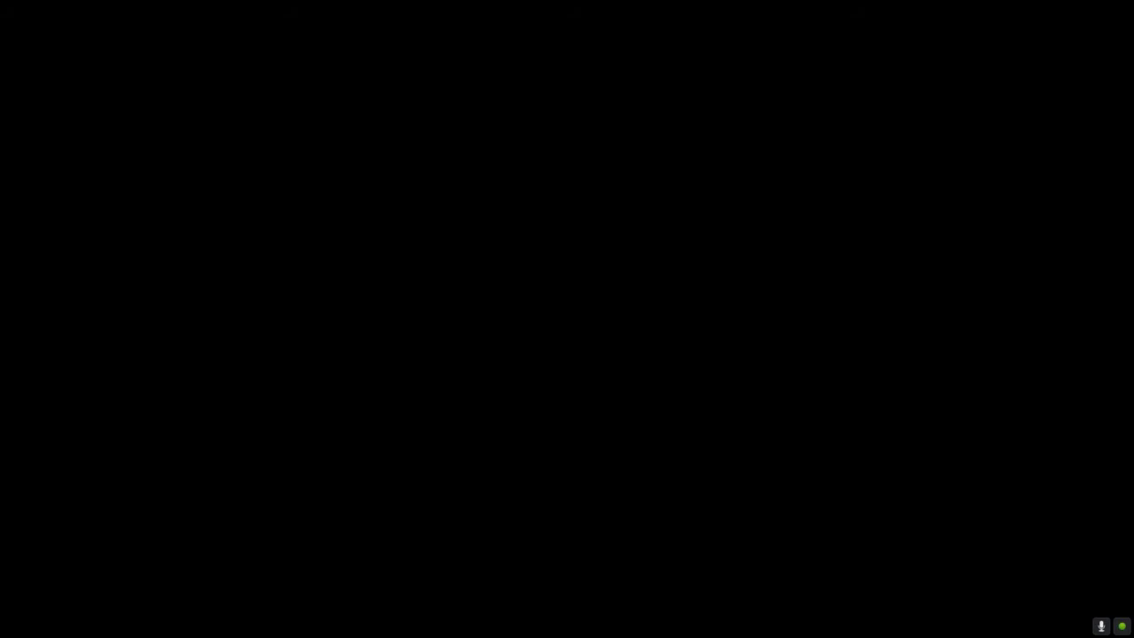
pyautogui.press('w')
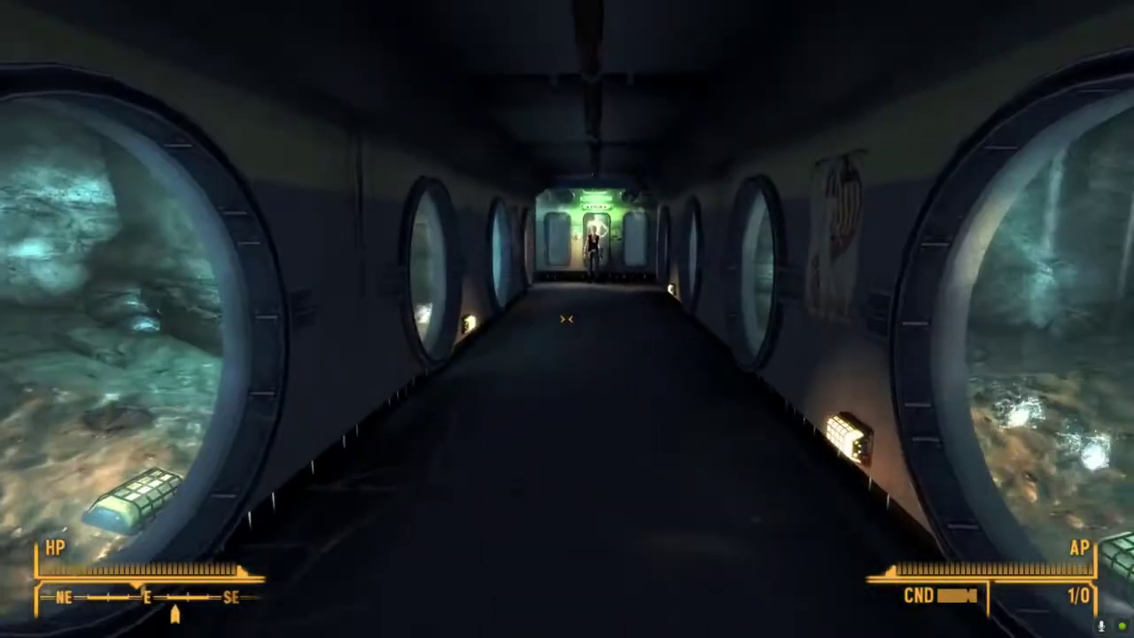
# - Walk along the underwater corridor, switch to third-person view and quit the game with the console command qqq
pyautogui.press('w')
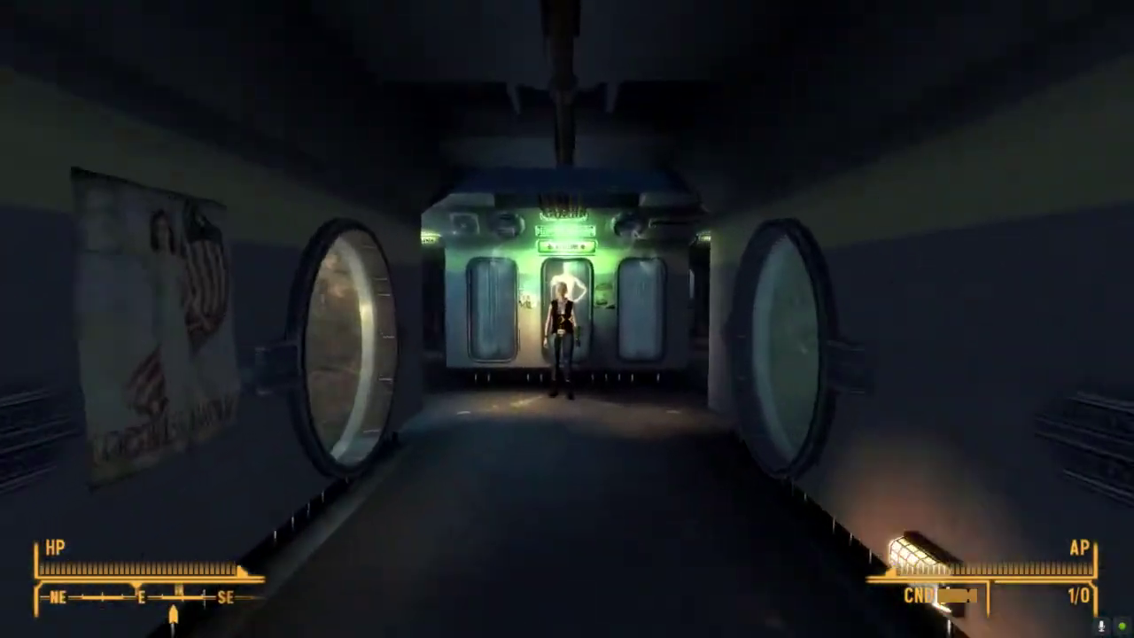
pyautogui.press('s')
pyautogui.press('f')
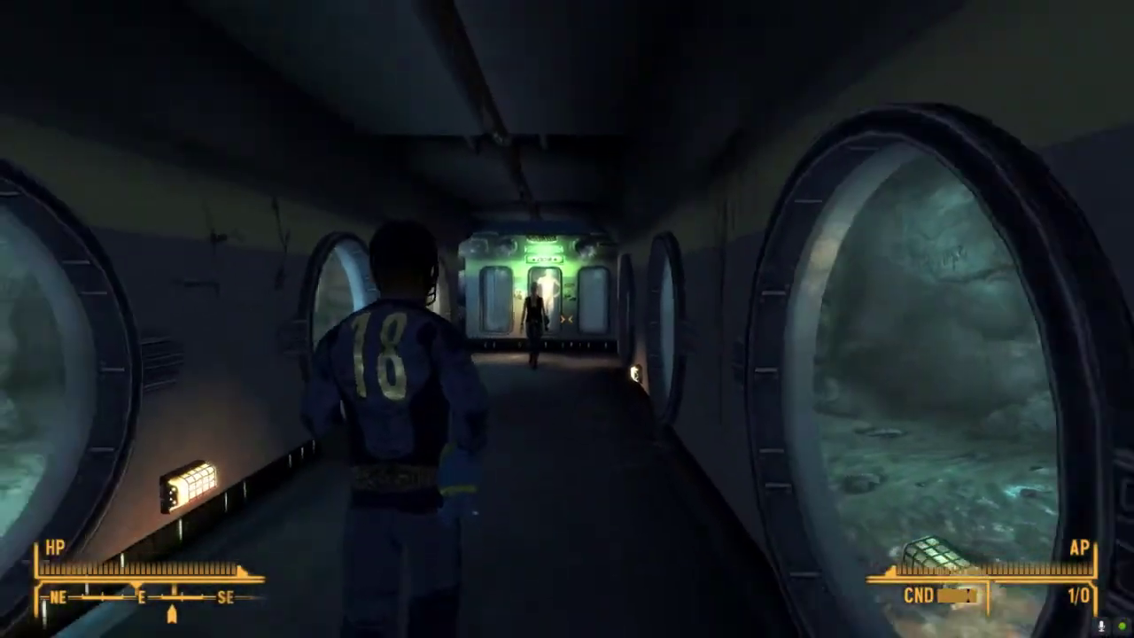
pyautogui.press('`')
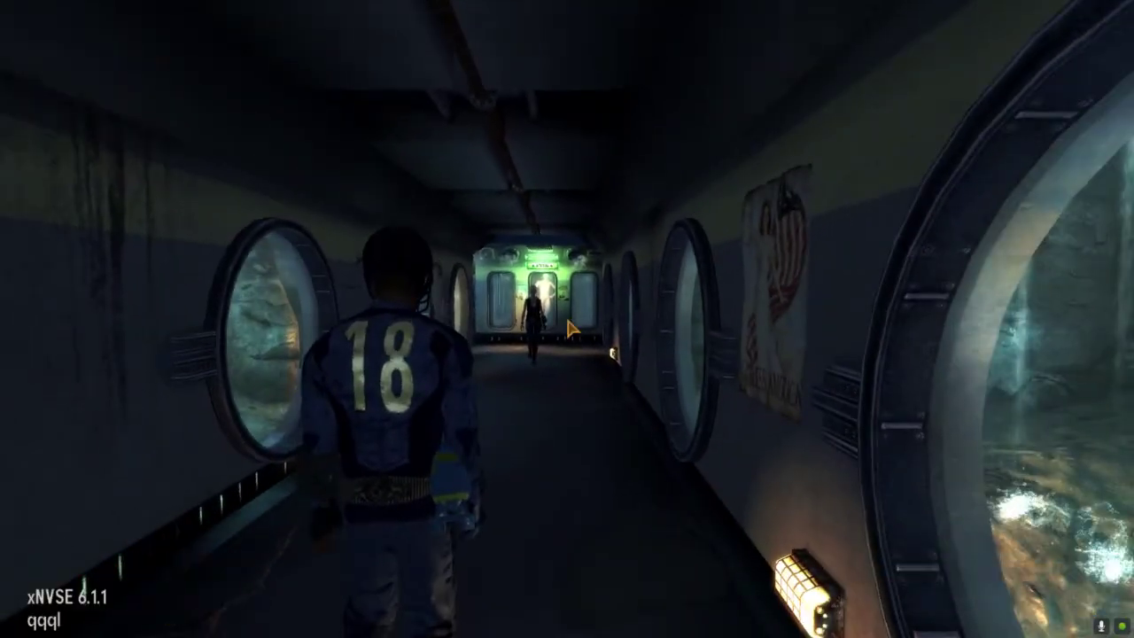
pyautogui.write('qqq')
pyautogui.press('Return')
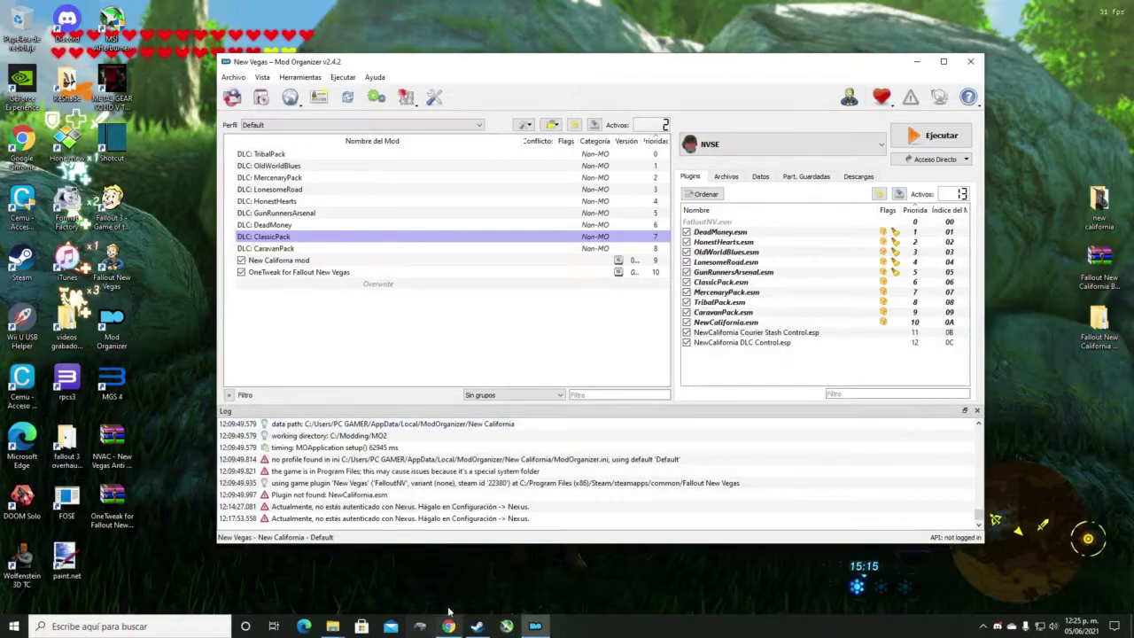
# - Switch to Chrome, search Nexus Mods for "tick" and open the NVTF - New Vegas Tick Fix page
pyautogui.click(448, 628)
pyautogui.scroll(5, 250, 178)
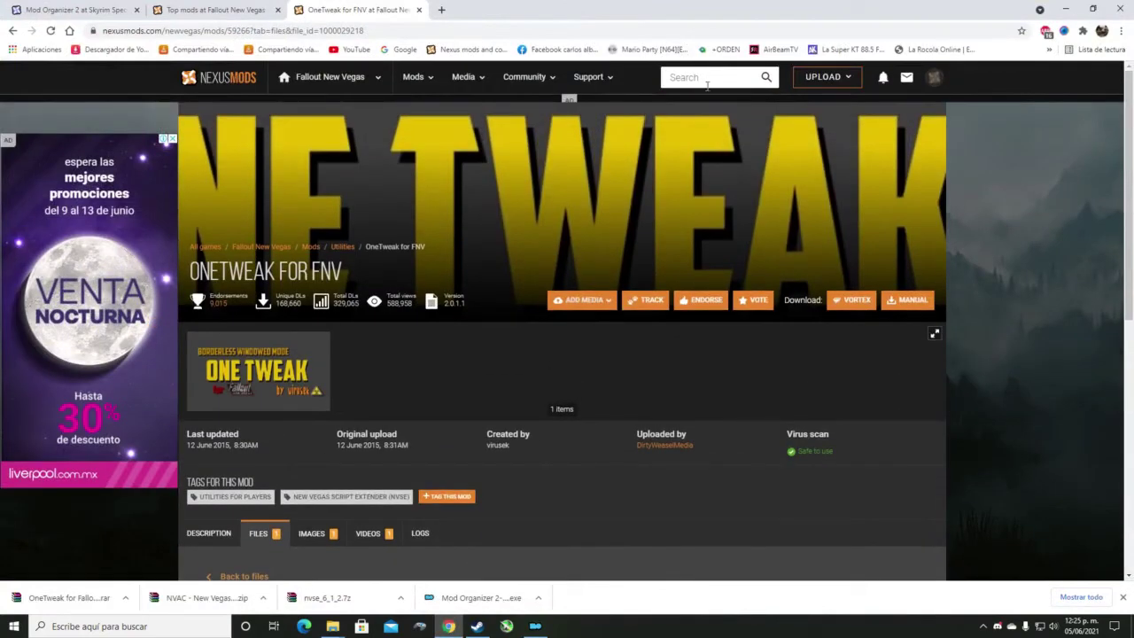
pyautogui.click(707, 78)
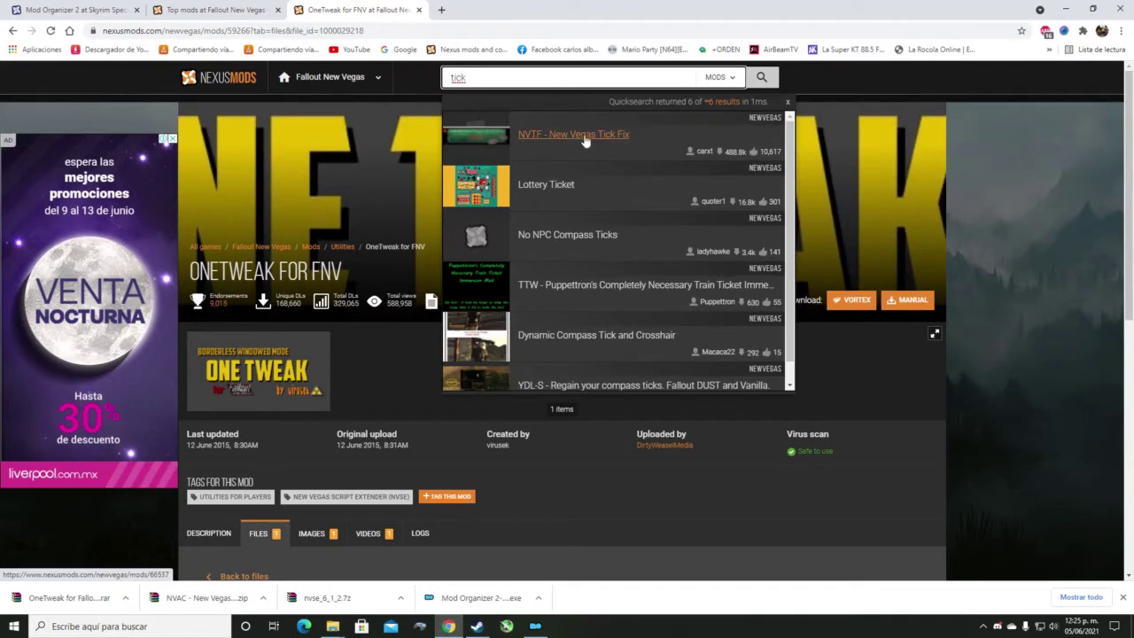
pyautogui.click(585, 140)
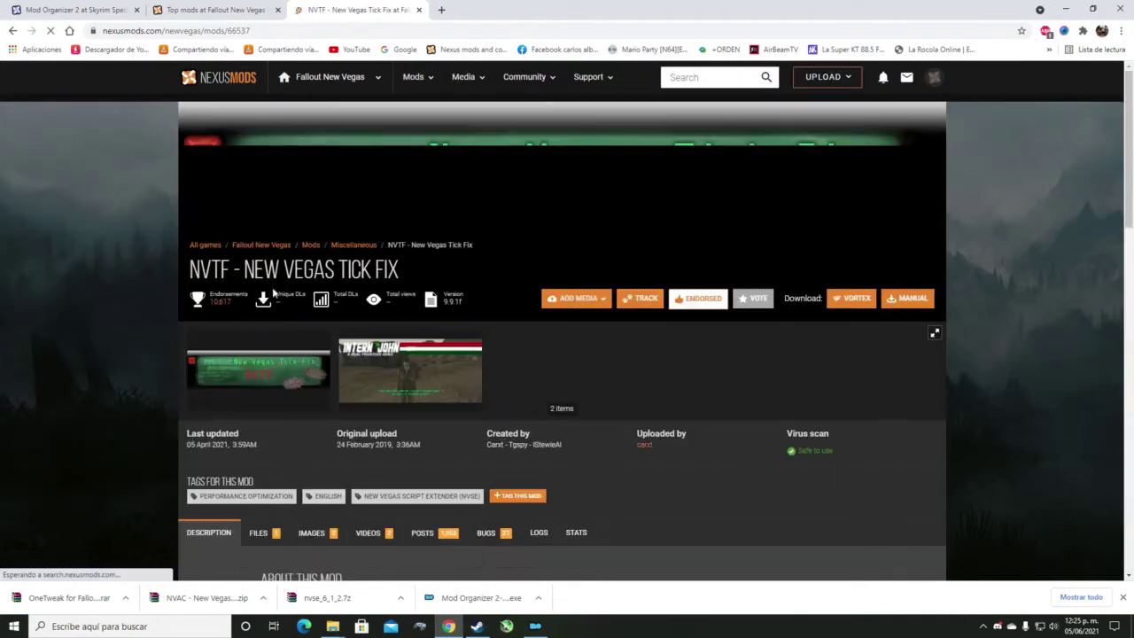
# - Manually download the main NVTF file with the slow download option and save NVTF-66537-9-9-1h-1617620391.zip to Escritorio
pyautogui.scroll(-3, 251, 283)
pyautogui.scroll(-3, 338, 260)
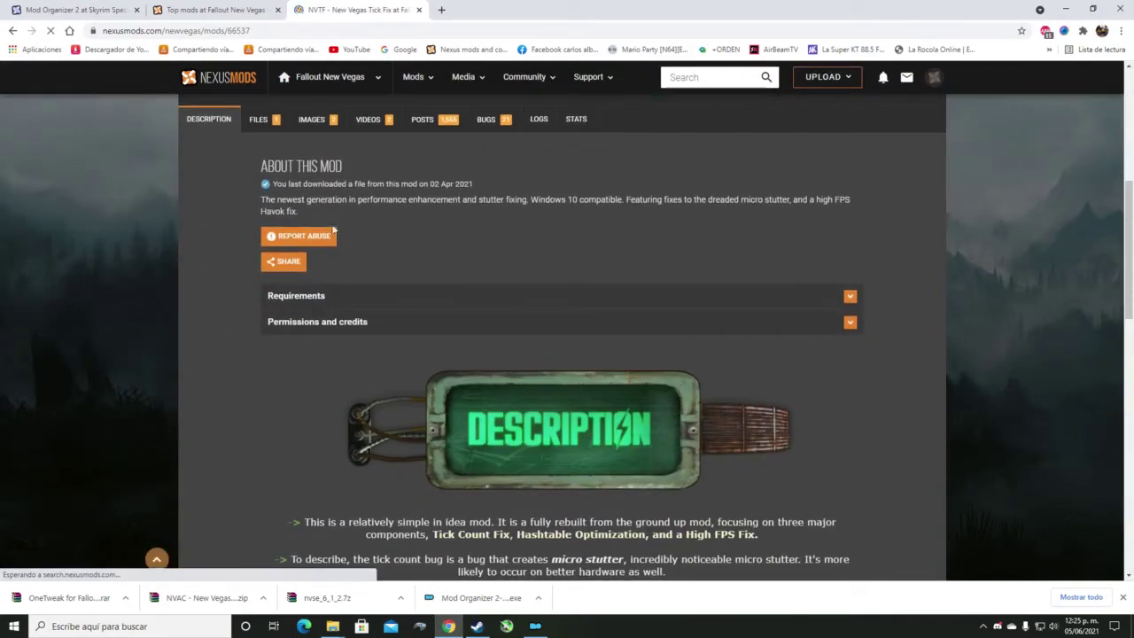
pyautogui.scroll(5, 396, 184)
pyautogui.scroll(-3, 299, 273)
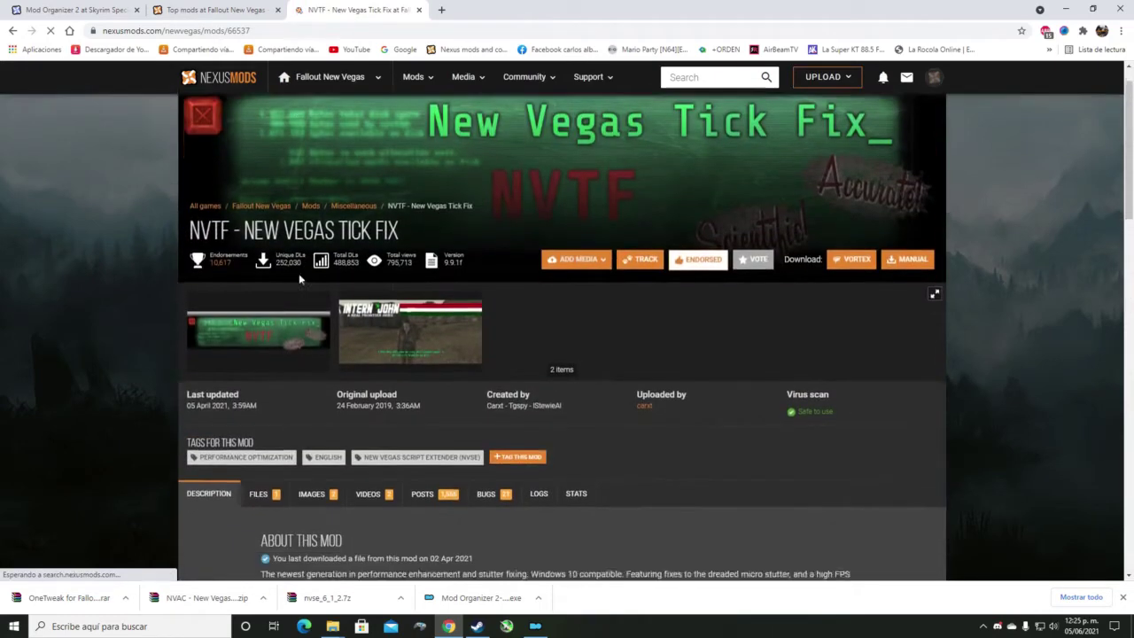
pyautogui.click(277, 301)
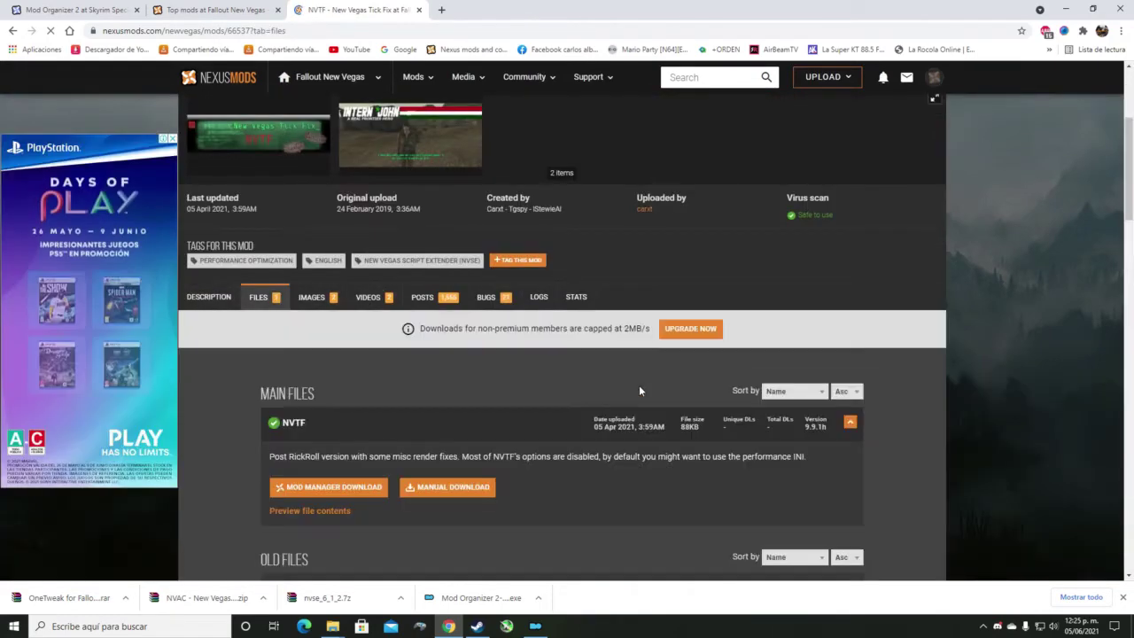
pyautogui.scroll(-3, 639, 385)
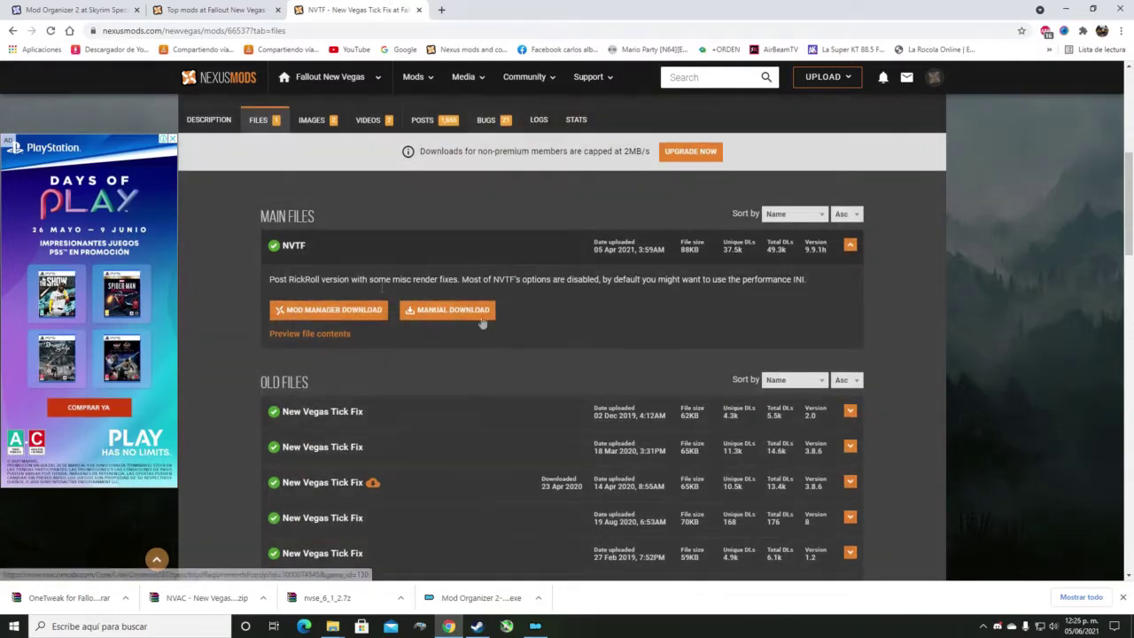
pyautogui.click(451, 311)
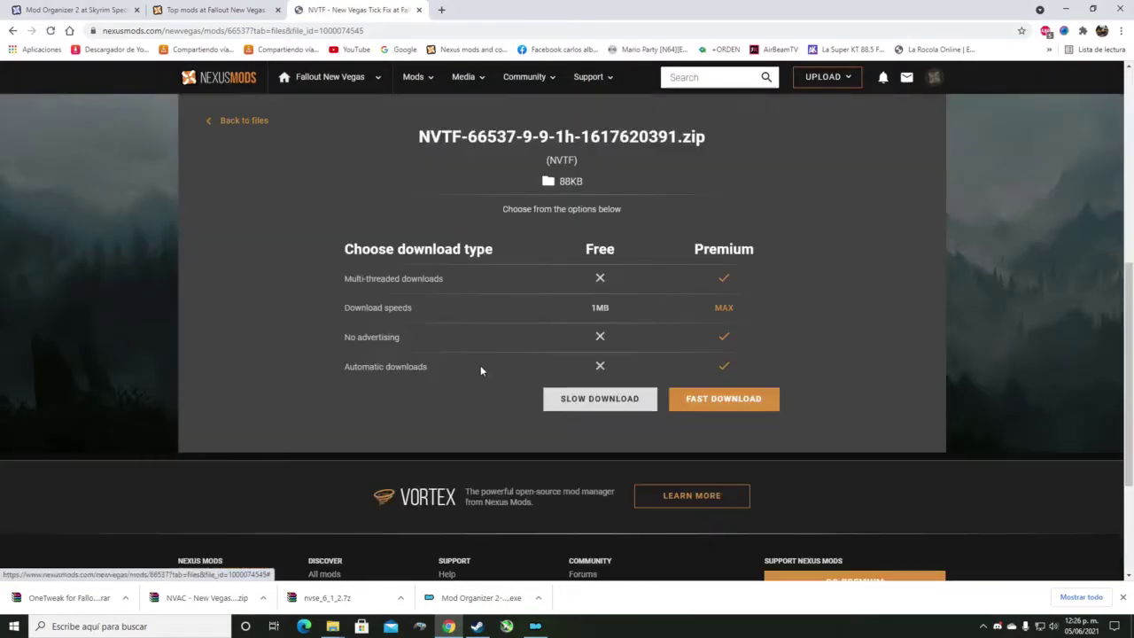
pyautogui.click(573, 399)
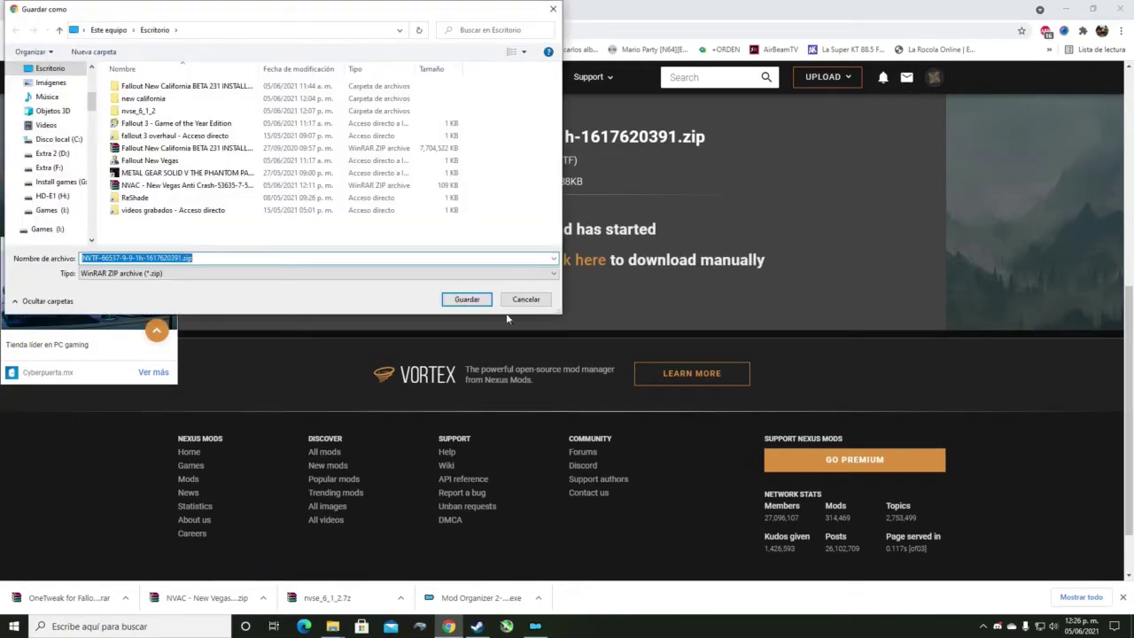
pyautogui.click(468, 300)
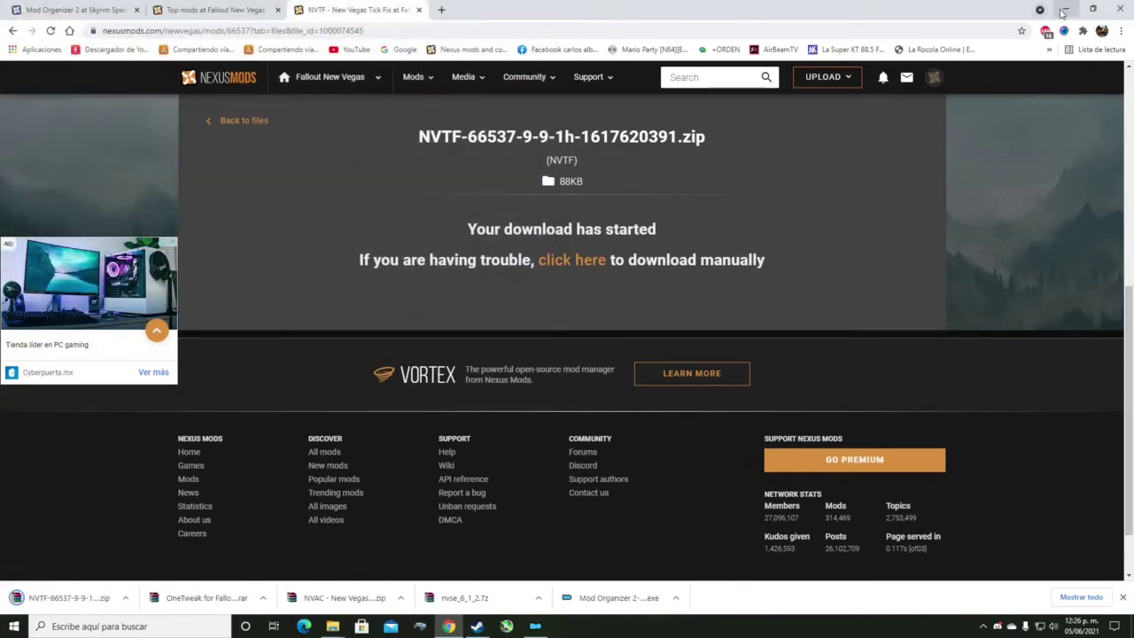
# - Return to Mod Organizer, install the downloaded NVTF archive under the name NVTF and enable it in the mod list
pyautogui.click(1065, 9)
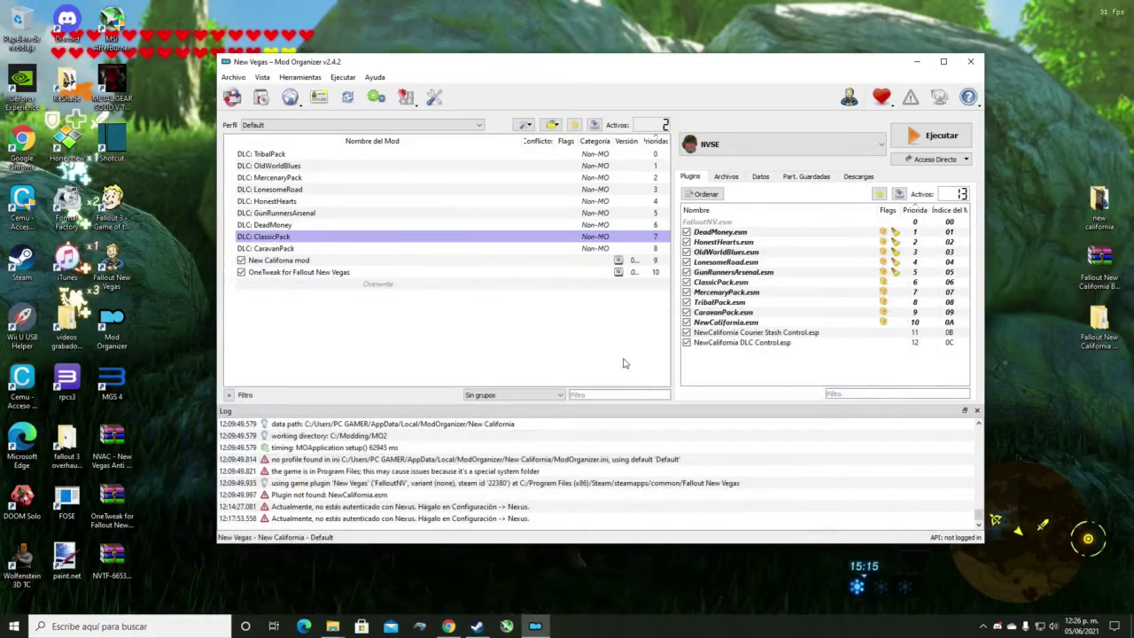
pyautogui.click(262, 99)
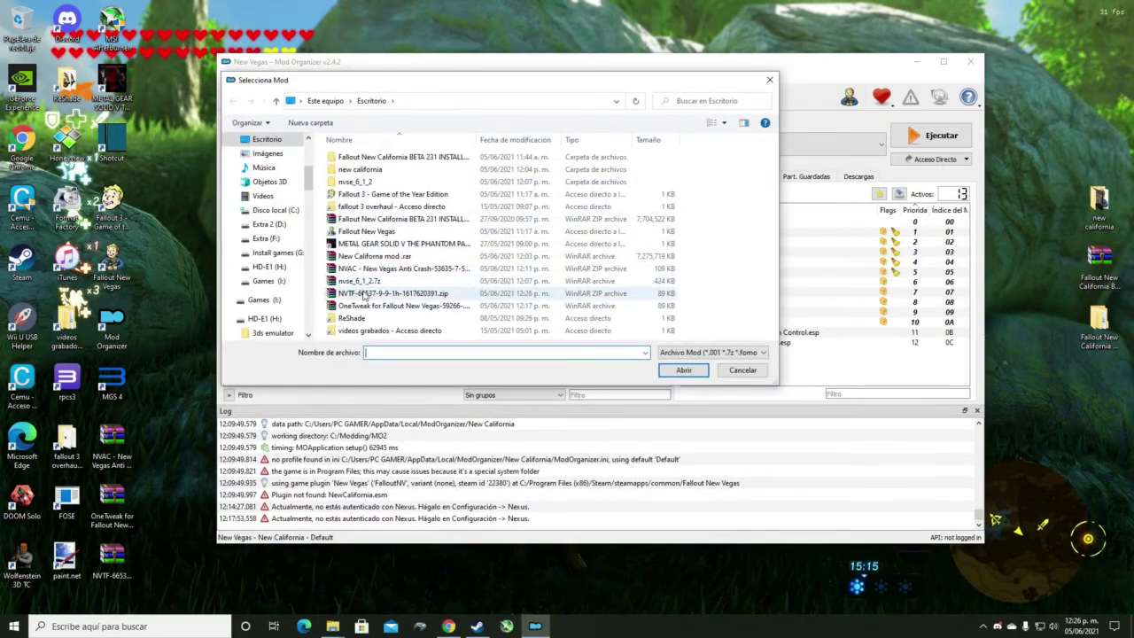
pyautogui.click(363, 295)
pyautogui.click(667, 372)
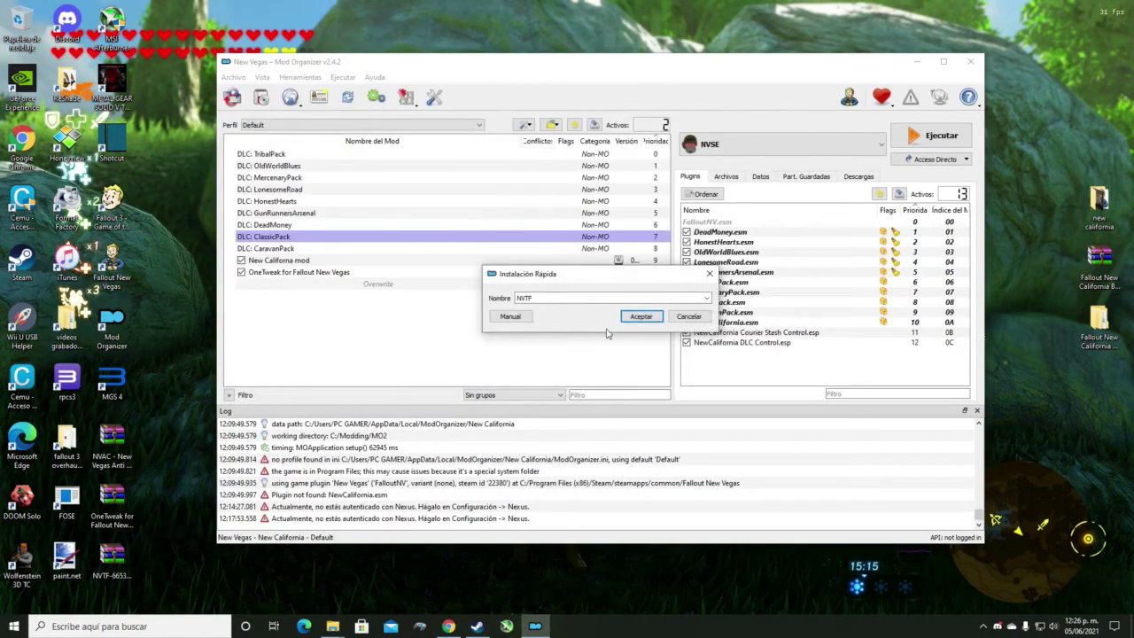
pyautogui.click(636, 321)
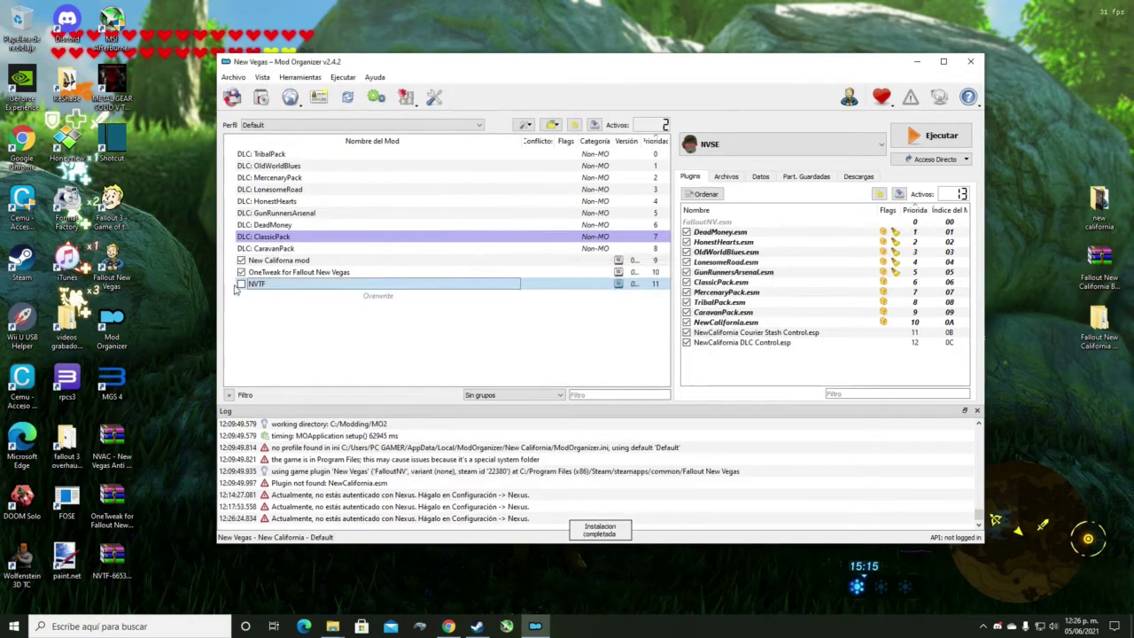
pyautogui.click(241, 285)
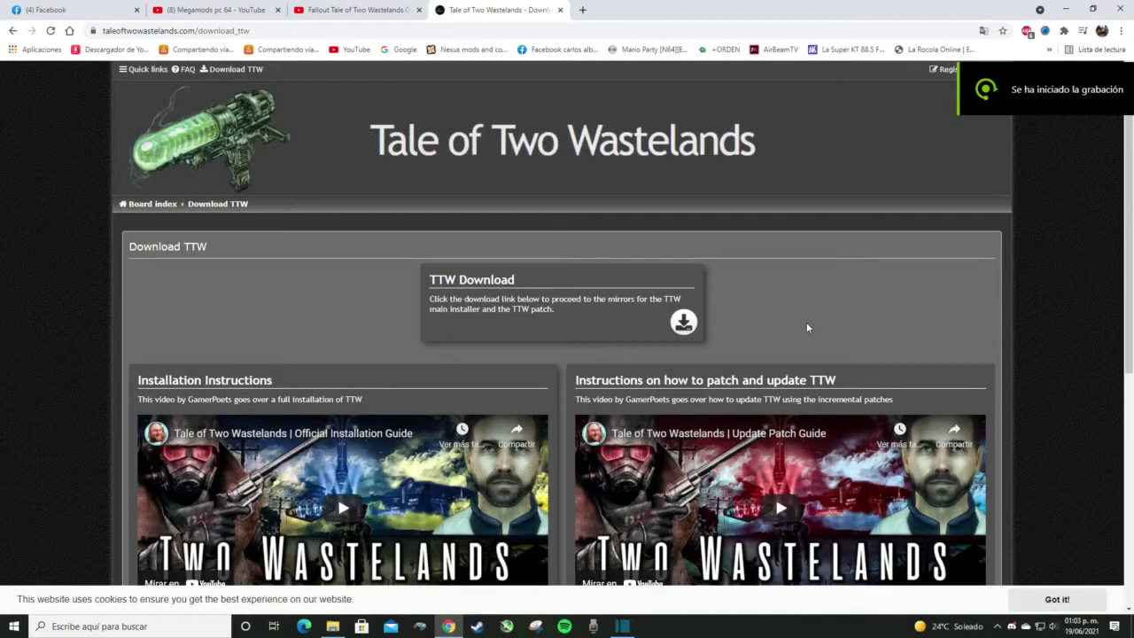
# - Accept the cookie notice on the Tale of Two Wastelands site and open the TTW download mirrors page, dismissing the translation offer
pyautogui.click(1058, 600)
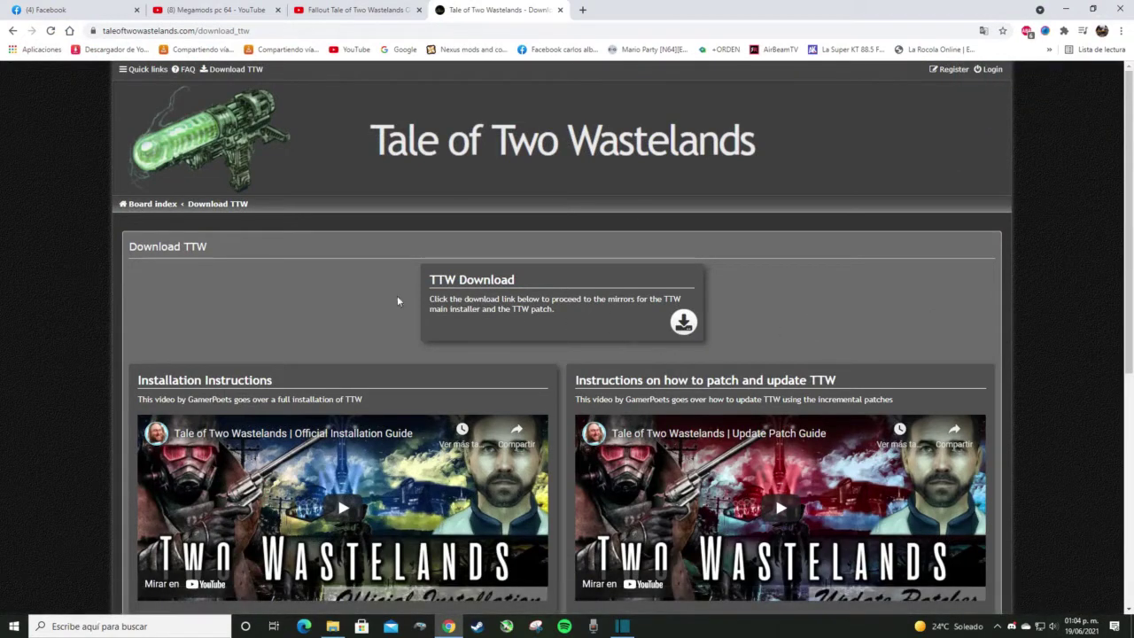
pyautogui.click(682, 323)
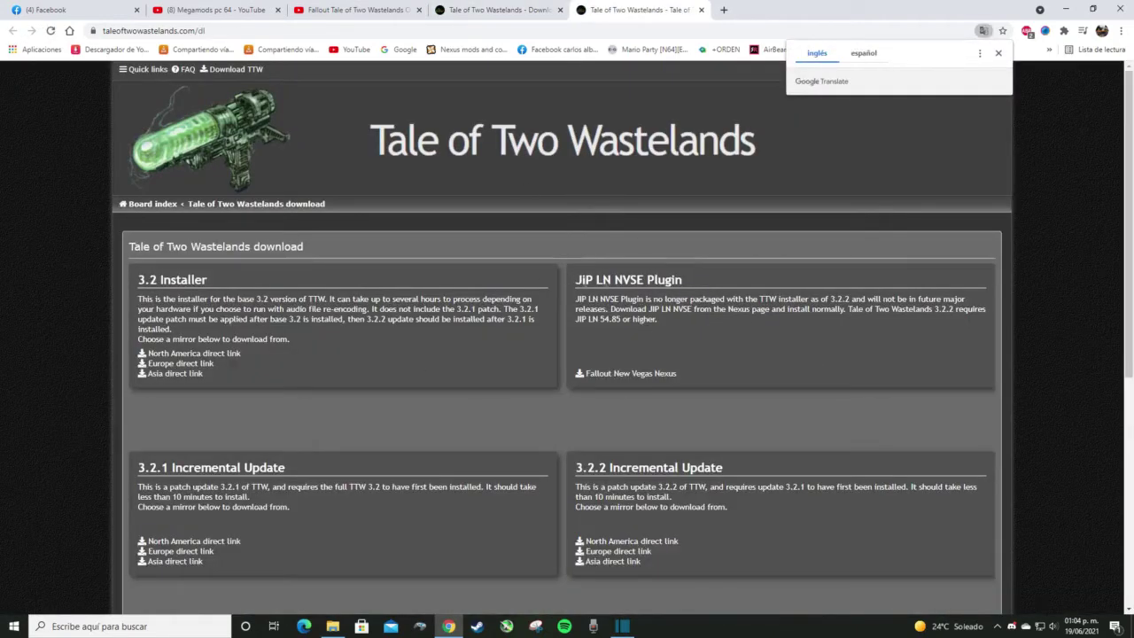
pyautogui.click(999, 54)
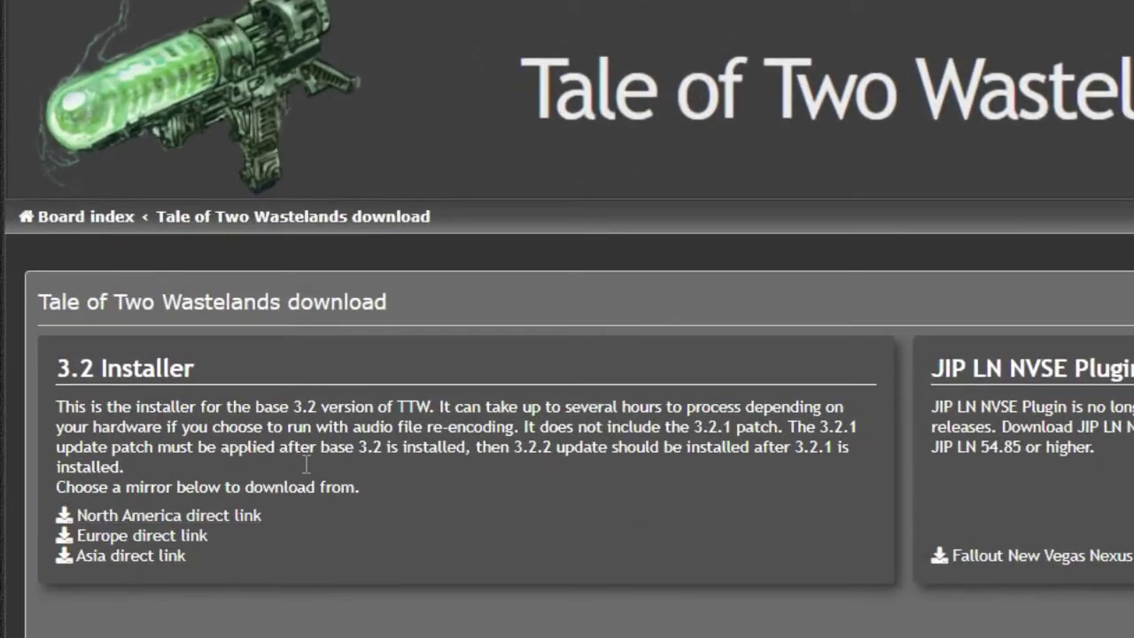
# - Download the 3.2 Installer from the North America mirror and save TTW_Install_v3.2_Full.7z to Escritorio
pyautogui.click(168, 516)
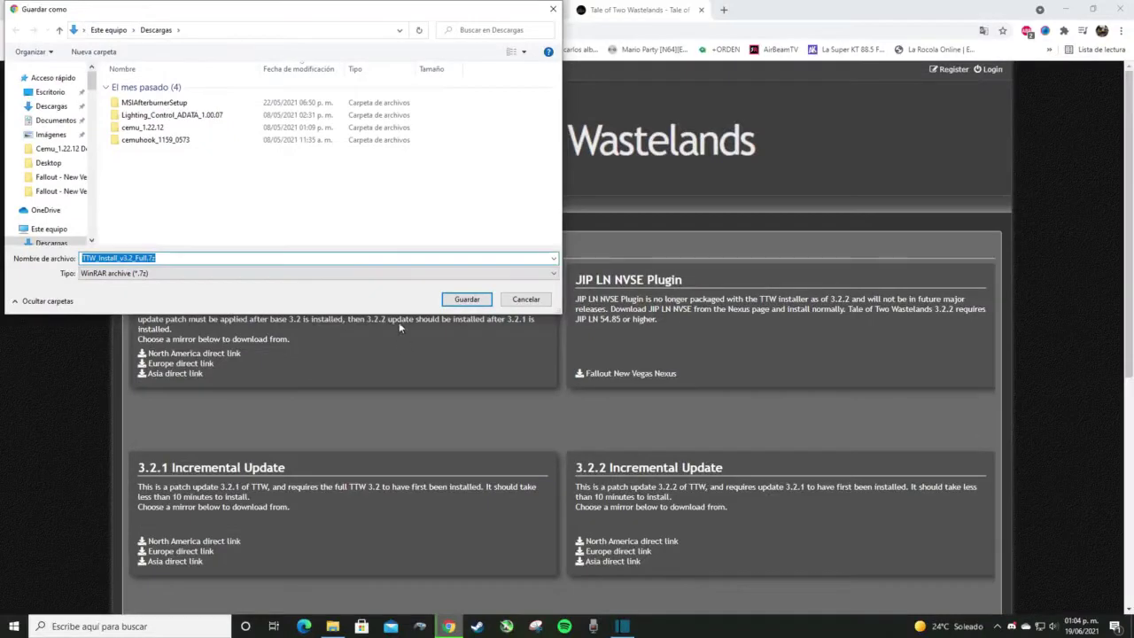
pyautogui.scroll(-2, 52, 215)
pyautogui.click(51, 219)
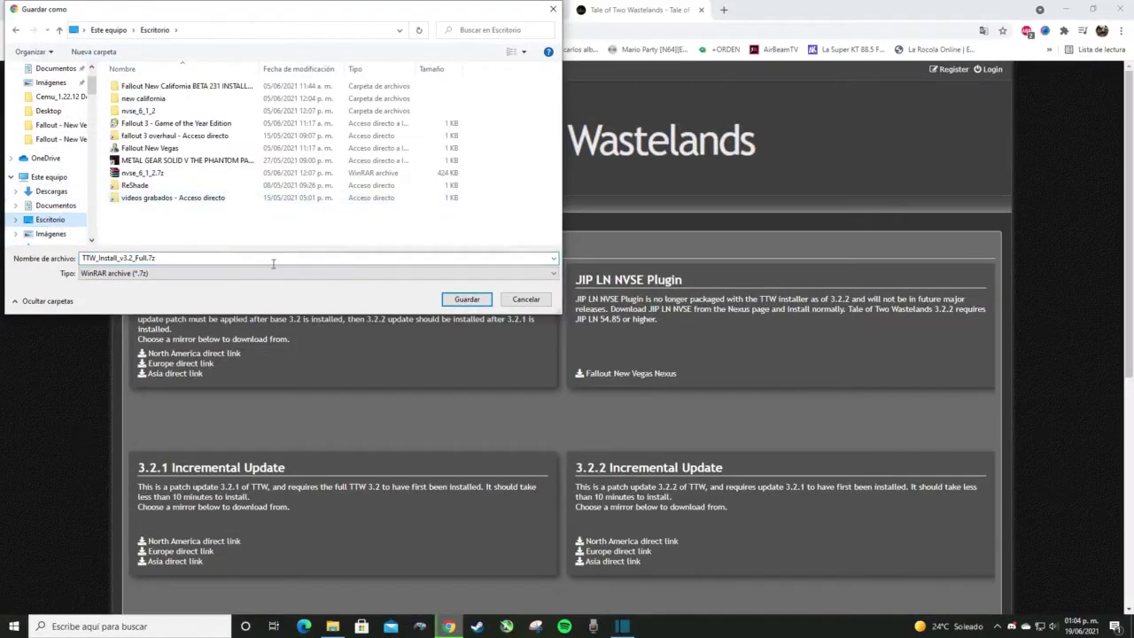
pyautogui.click(466, 300)
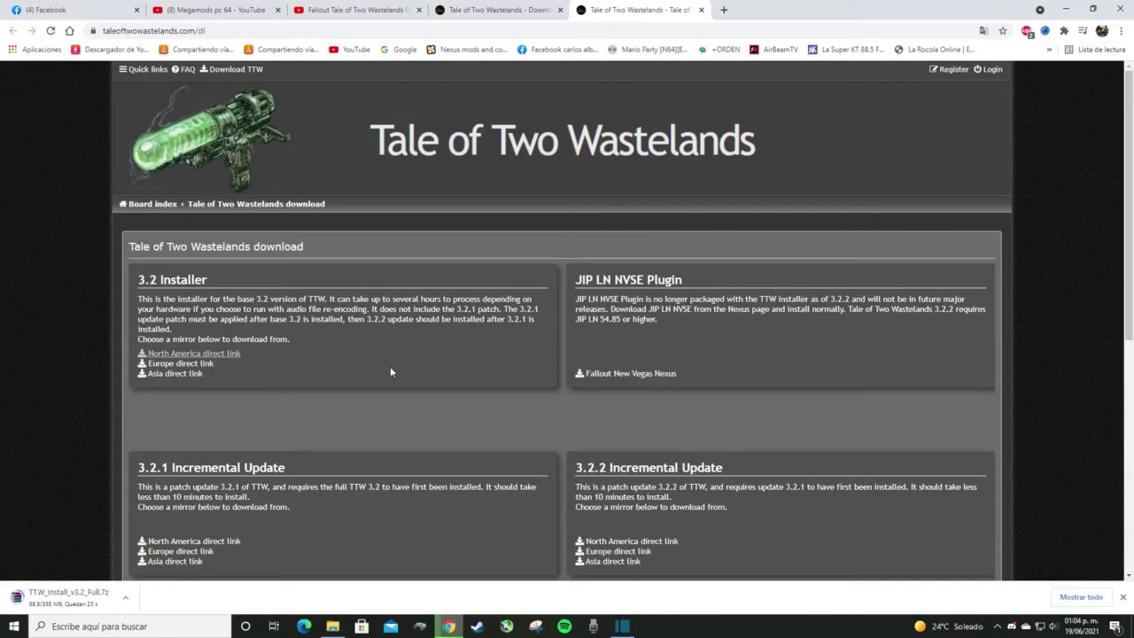
# - Download the 3.2.1 and 3.2.2 Incremental Updates from their North America mirrors and save both archives to Escritorio
pyautogui.scroll(-3, 390, 372)
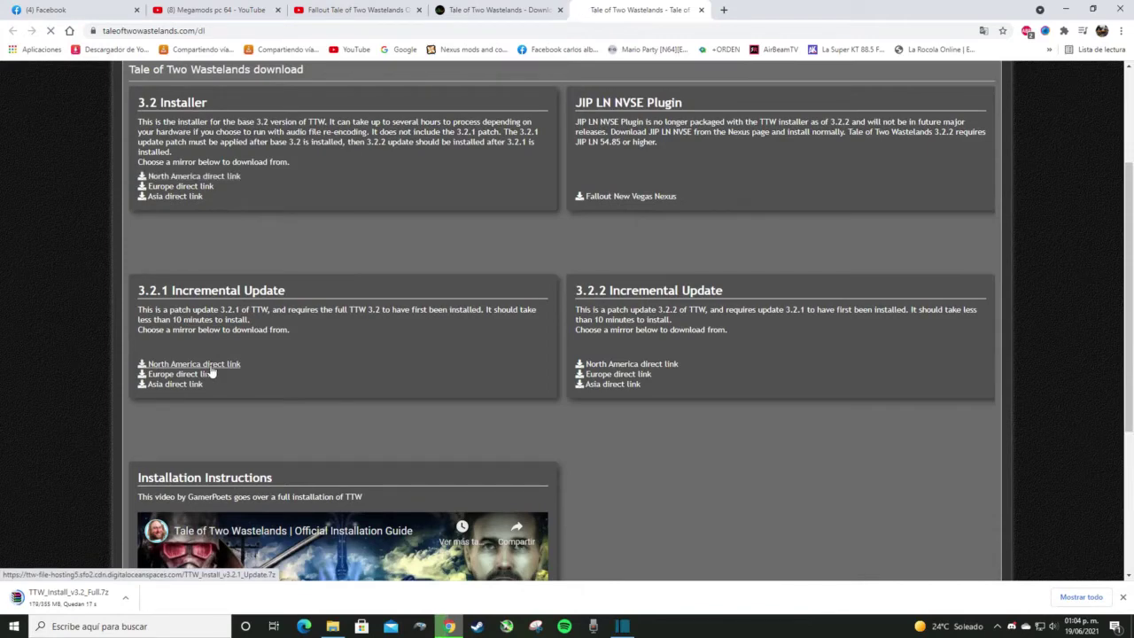
pyautogui.click(227, 367)
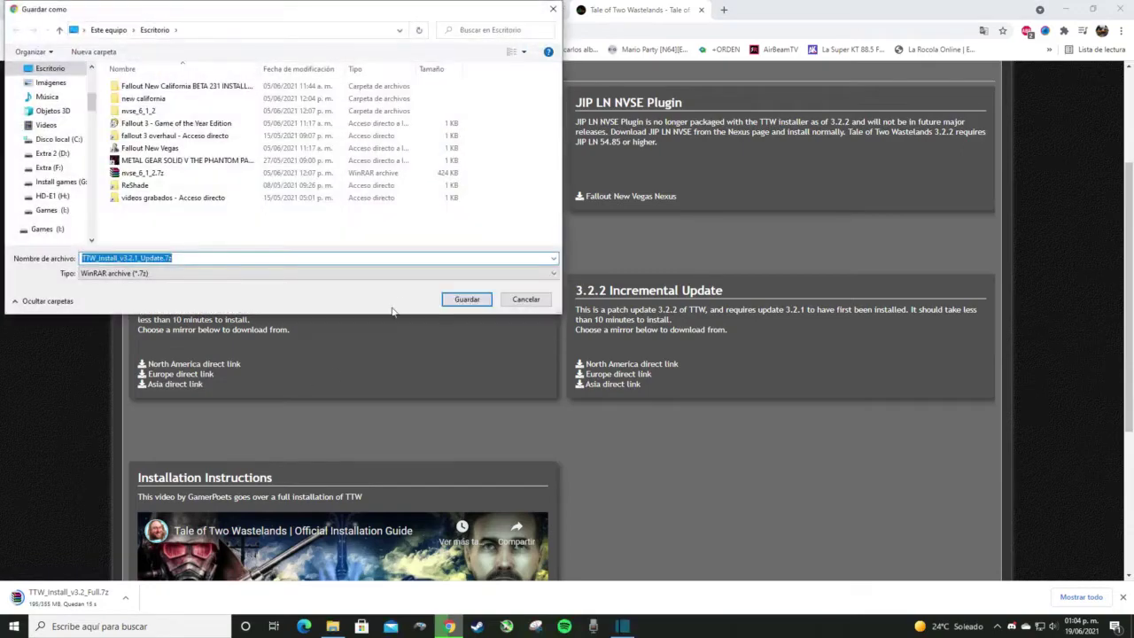
pyautogui.click(467, 299)
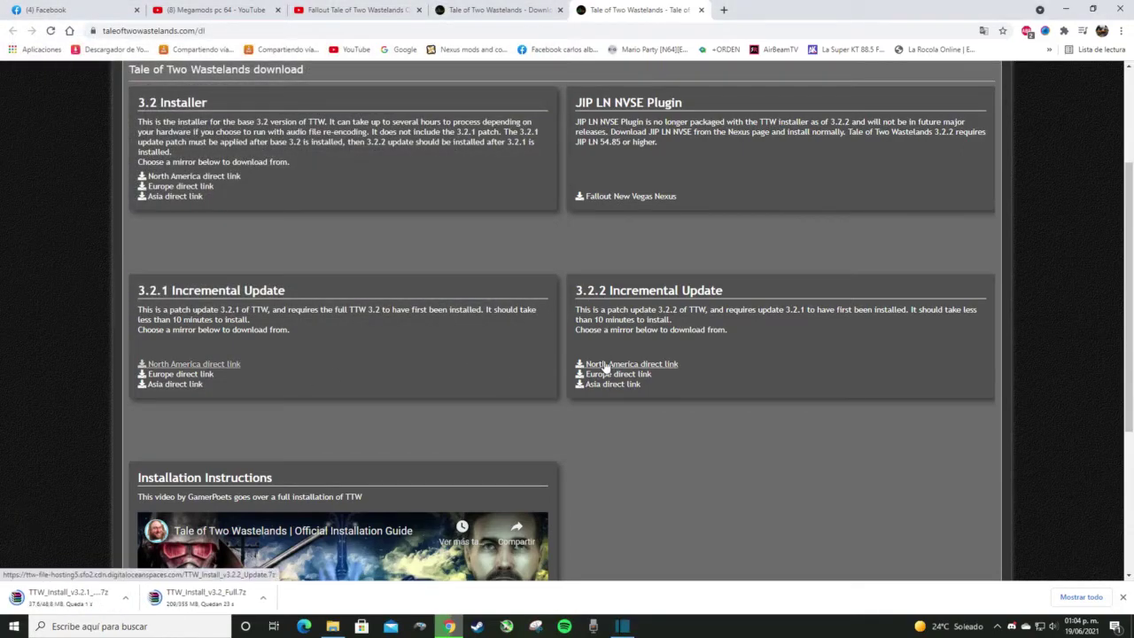
pyautogui.click(605, 367)
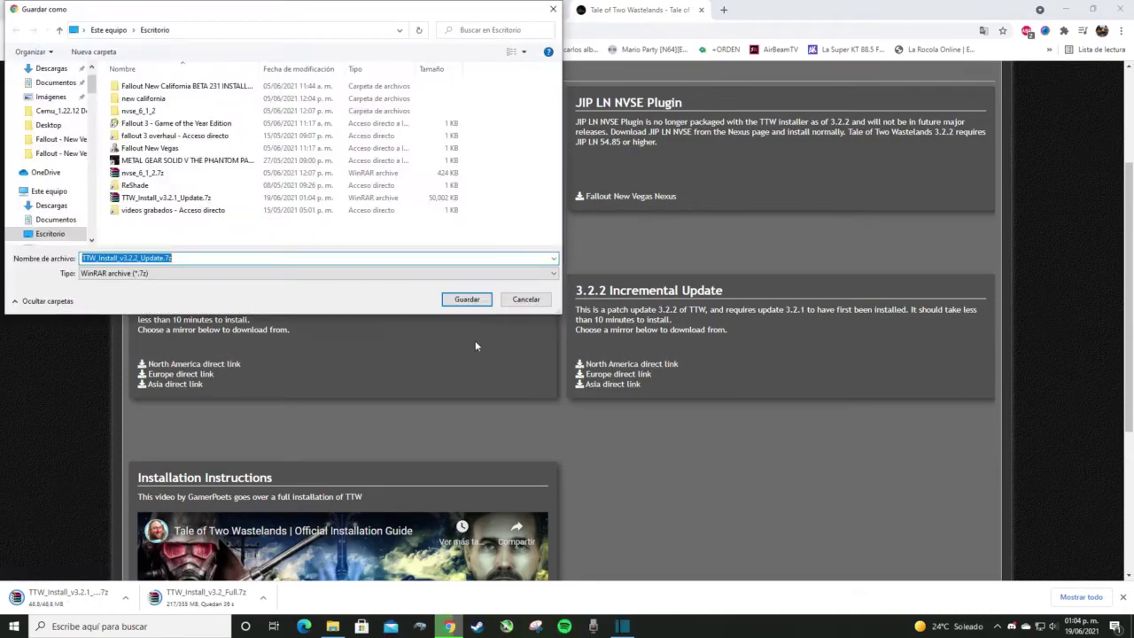
pyautogui.click(467, 300)
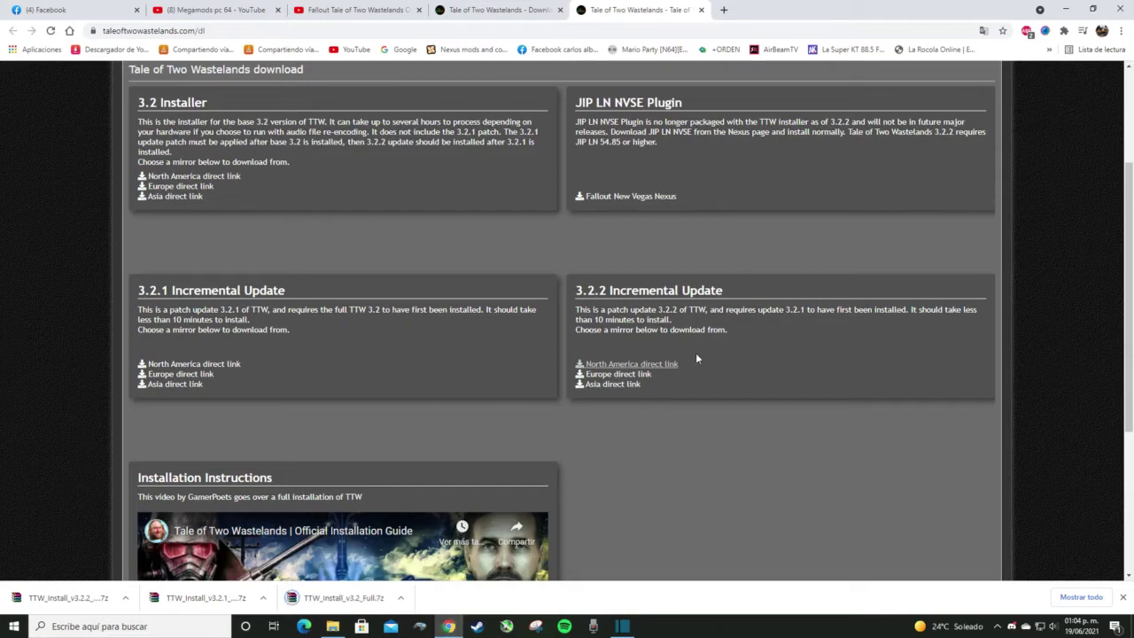
# - Move the three TTW archives together to the middle of the desktop and extract TTW_Install_v3.2_Full.7z into its own folder
pyautogui.click(1068, 10)
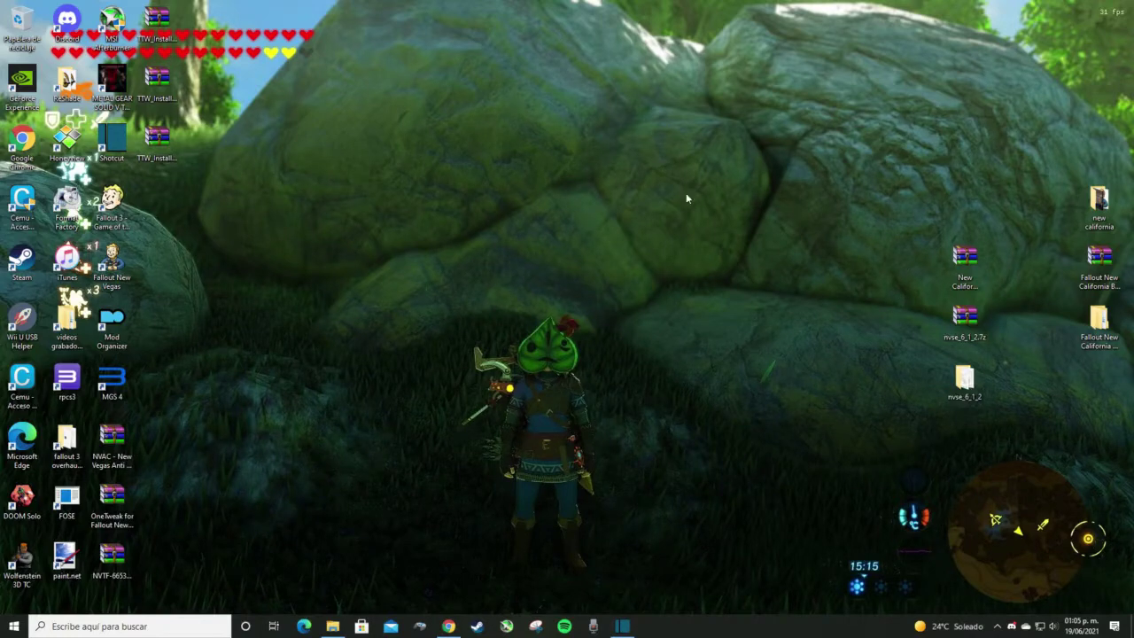
pyautogui.moveTo(264, 14); pyautogui.dragTo(147, 167)
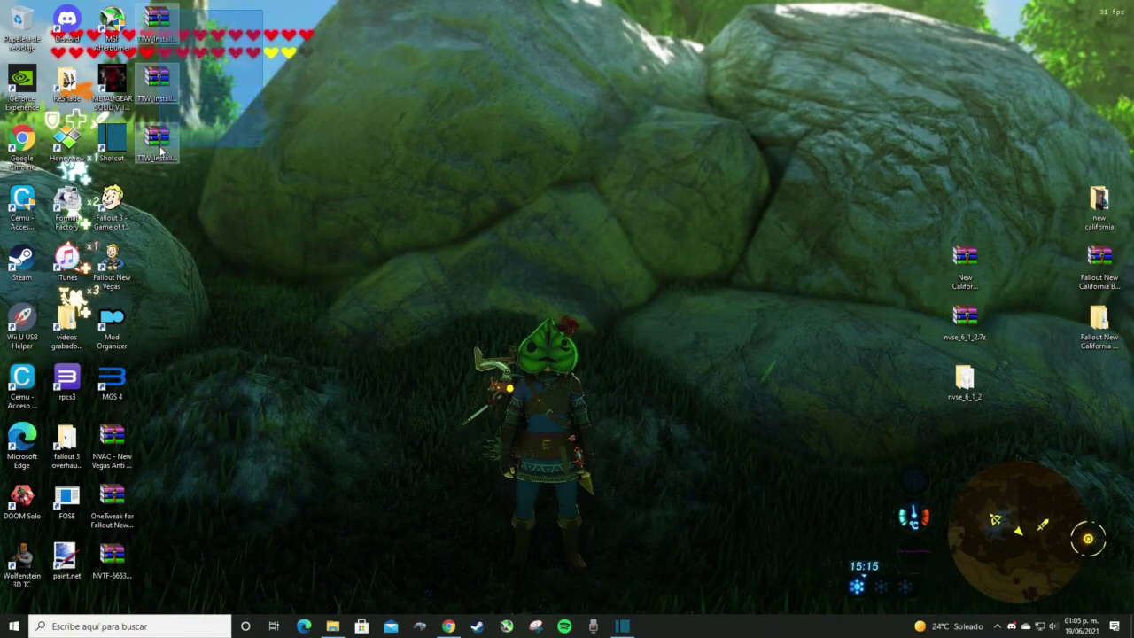
pyautogui.moveTo(167, 32); pyautogui.dragTo(576, 270)
pyautogui.click(681, 305)
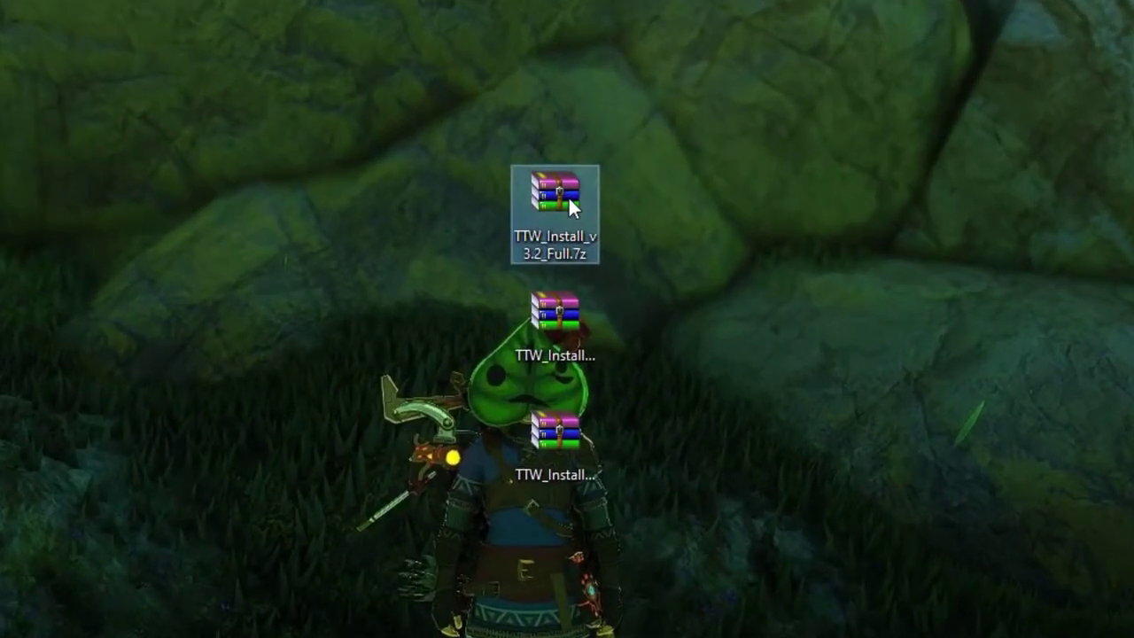
pyautogui.rightClick(569, 265)
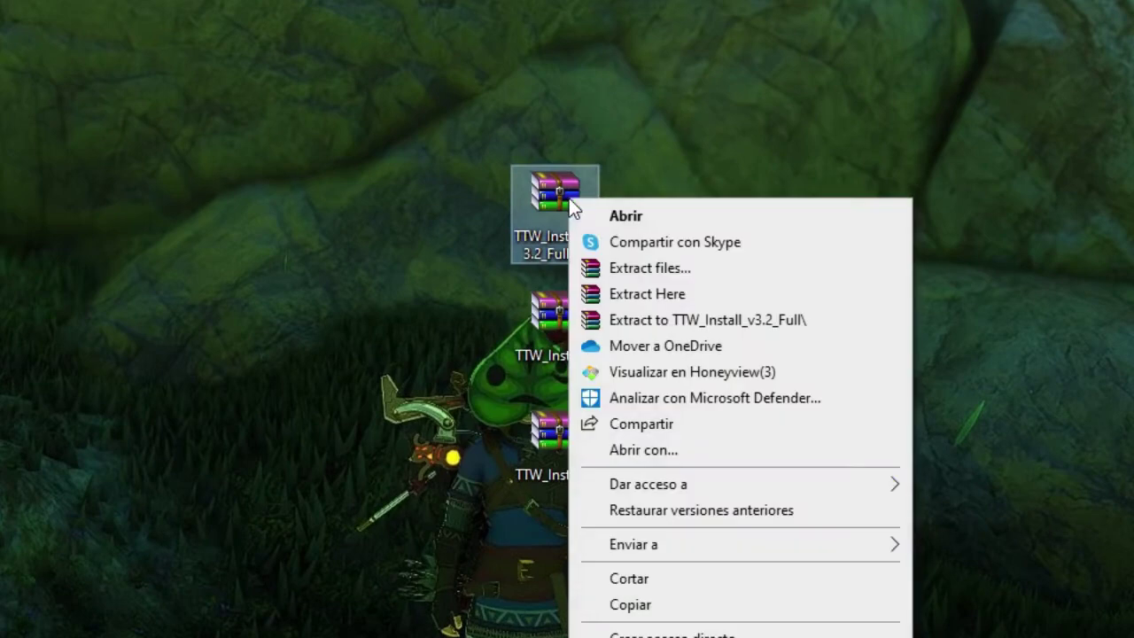
pyautogui.click(647, 326)
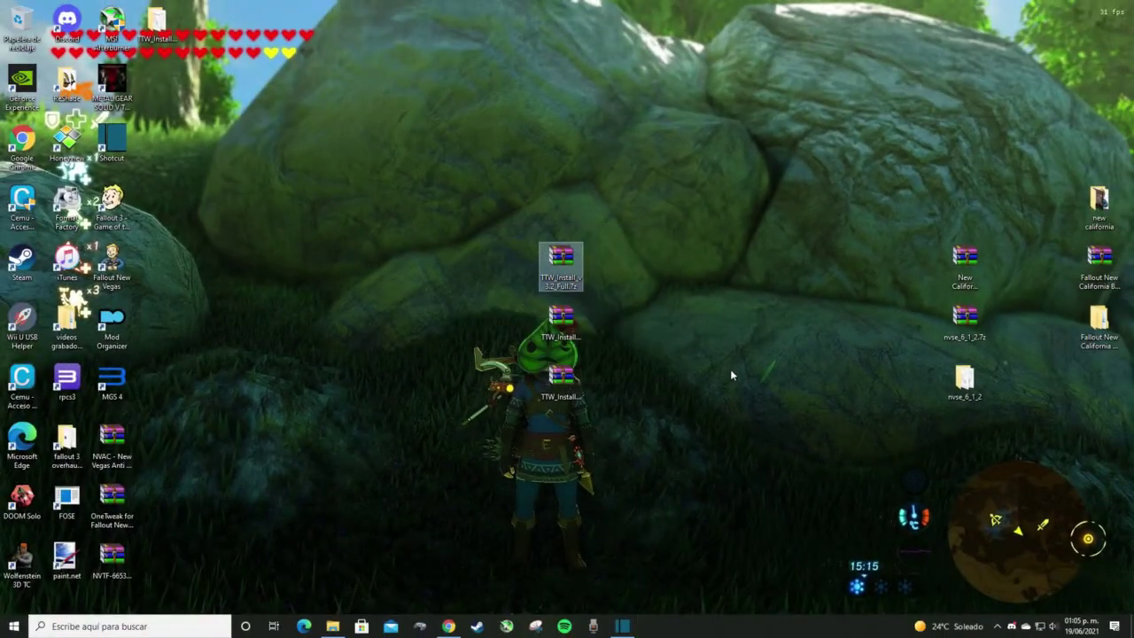
# - Open the extracted TTW_Install_v3.2_Full folder and arrange its window and the 3.2.1 and 3.2.2 update archives side by side on the desktop
pyautogui.moveTo(177, 39); pyautogui.dragTo(651, 333)
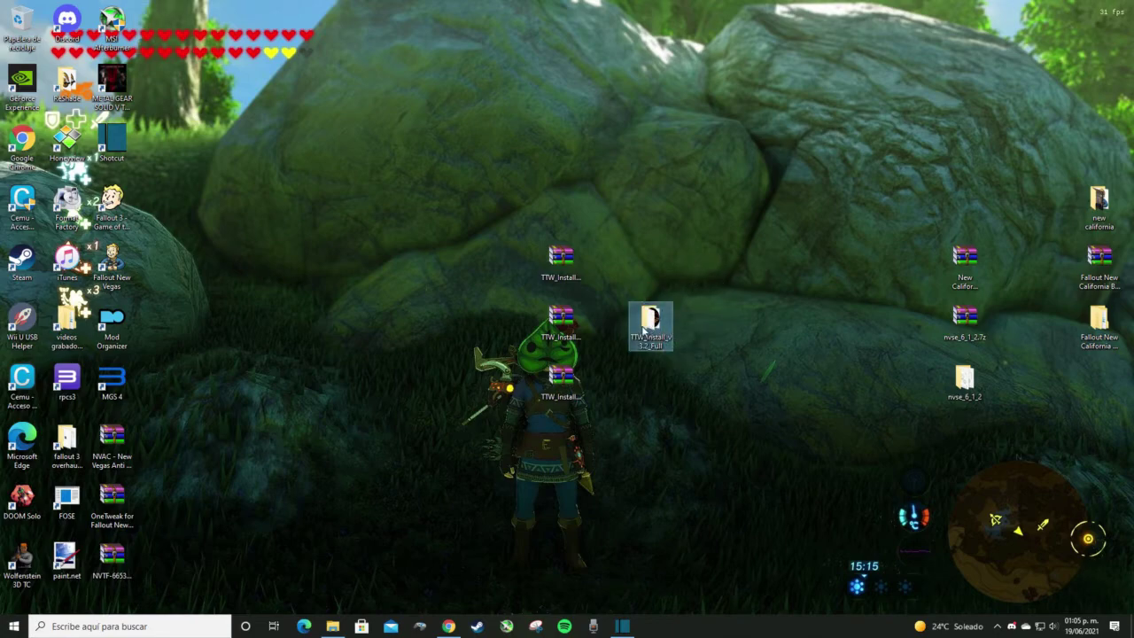
pyautogui.doubleClick(650, 326)
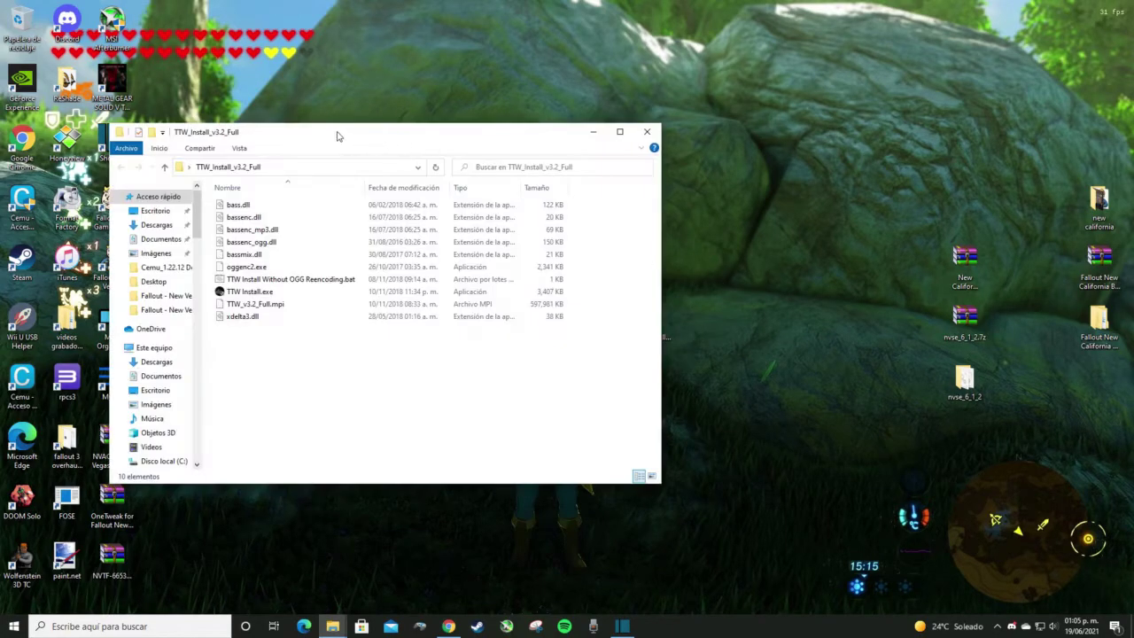
pyautogui.moveTo(337, 136); pyautogui.dragTo(807, 146)
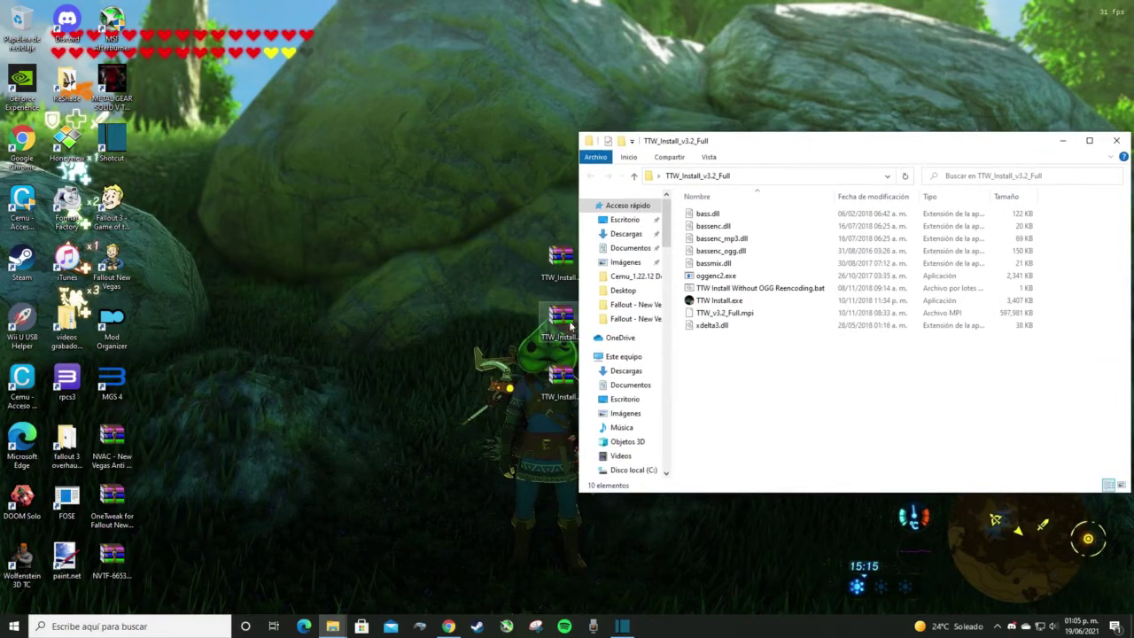
pyautogui.moveTo(569, 326); pyautogui.dragTo(334, 215)
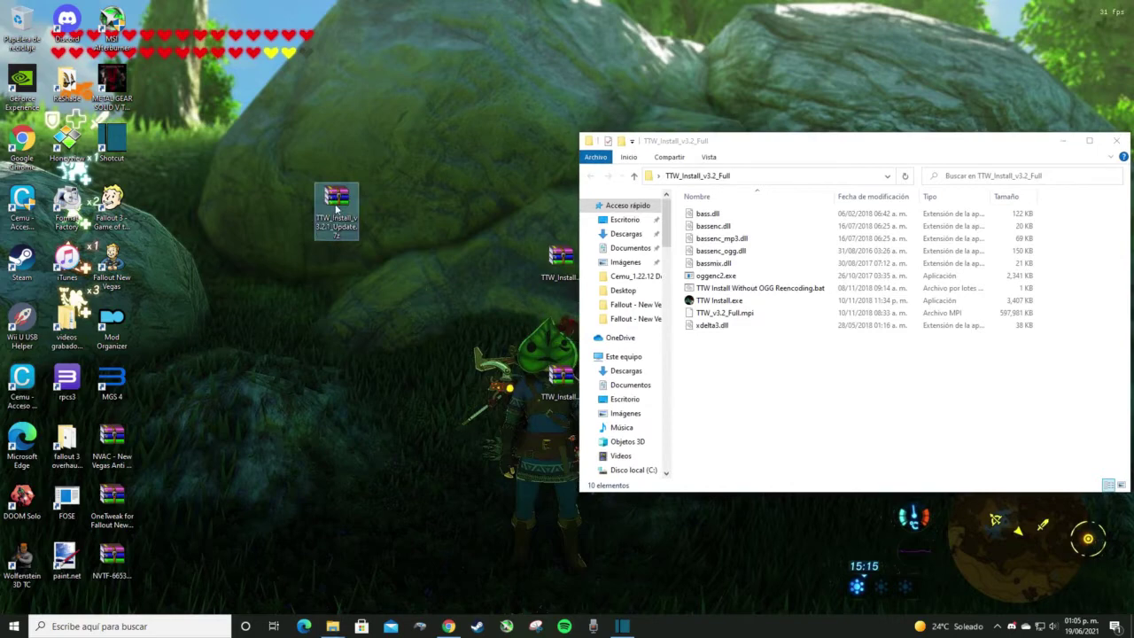
pyautogui.moveTo(563, 379); pyautogui.dragTo(360, 275)
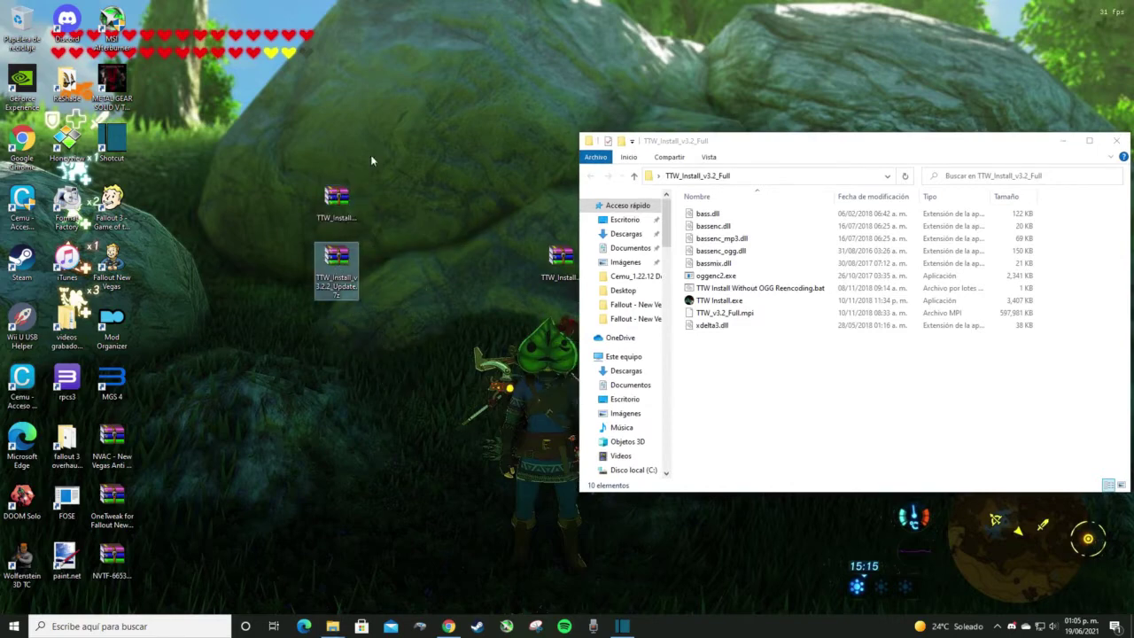
# - Extract TTW_Install_v3.2.1_Update.7z on the desktop and place the extracted folder next to the update archives
pyautogui.click(335, 200)
pyautogui.rightClick(334, 202)
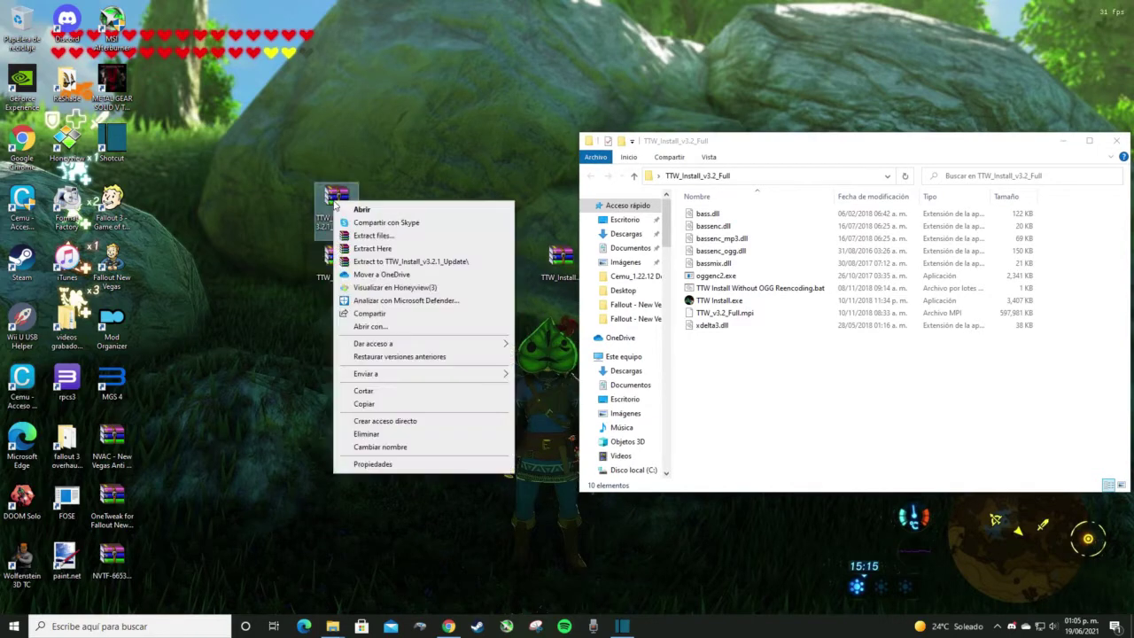
pyautogui.click(369, 251)
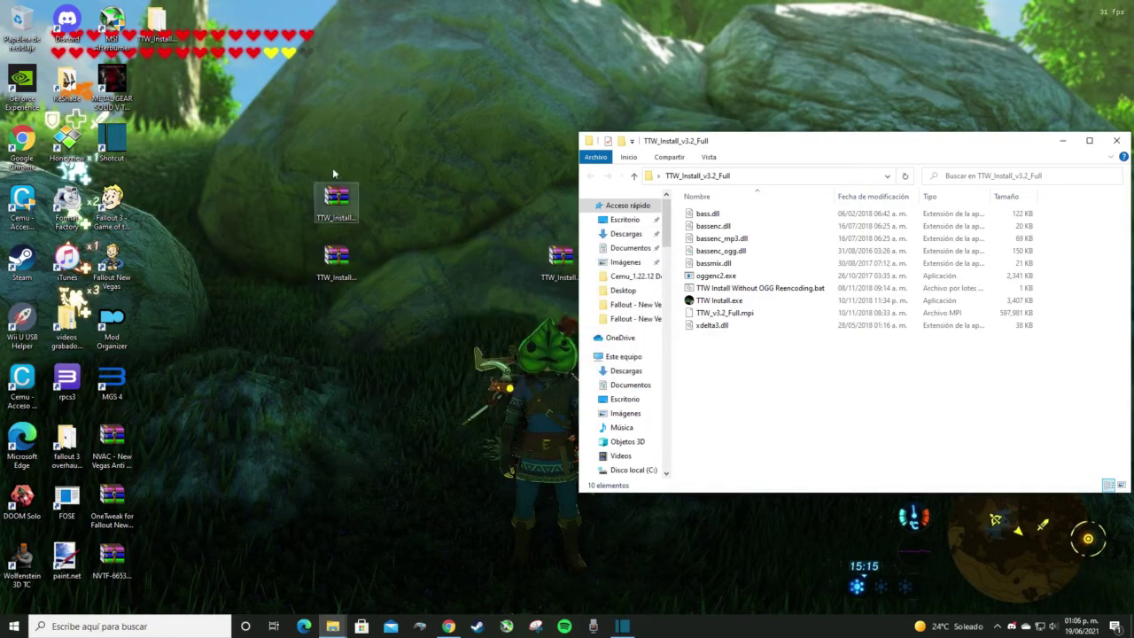
pyautogui.moveTo(157, 26); pyautogui.dragTo(418, 267)
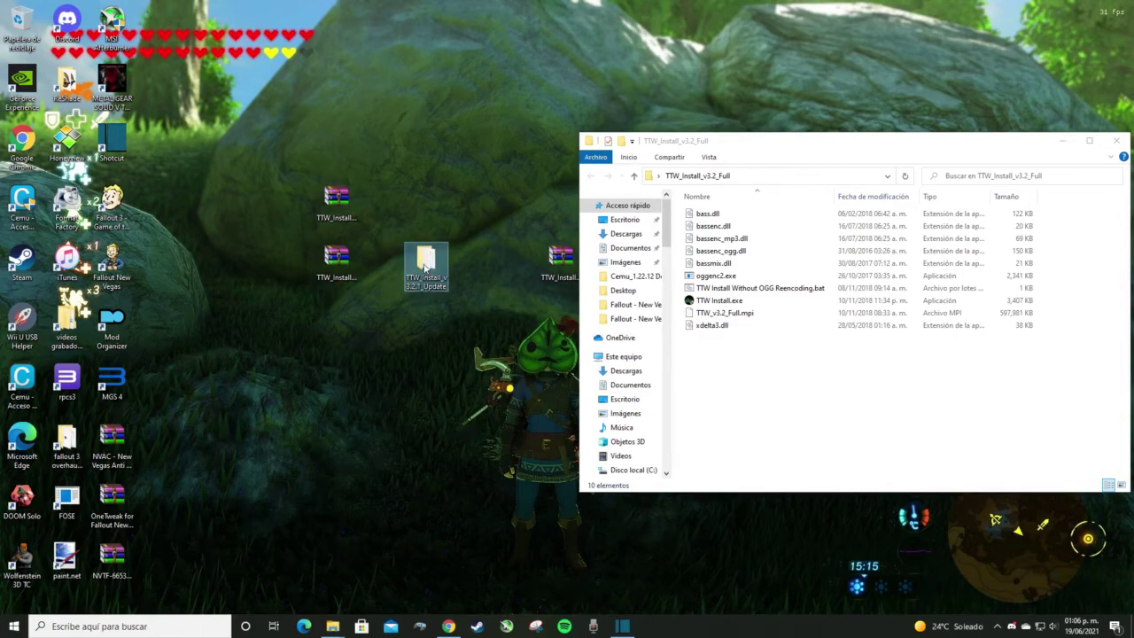
# - Move TTW_v3.2_to_v3.2.1_Update.mpi and Readme TTW 3.2.1.txt into TTW_Install_v3.2_Full, and delete the emptied update folder
pyautogui.doubleClick(416, 267)
pyautogui.moveTo(125, 129); pyautogui.dragTo(764, 393)
pyautogui.click(542, 9)
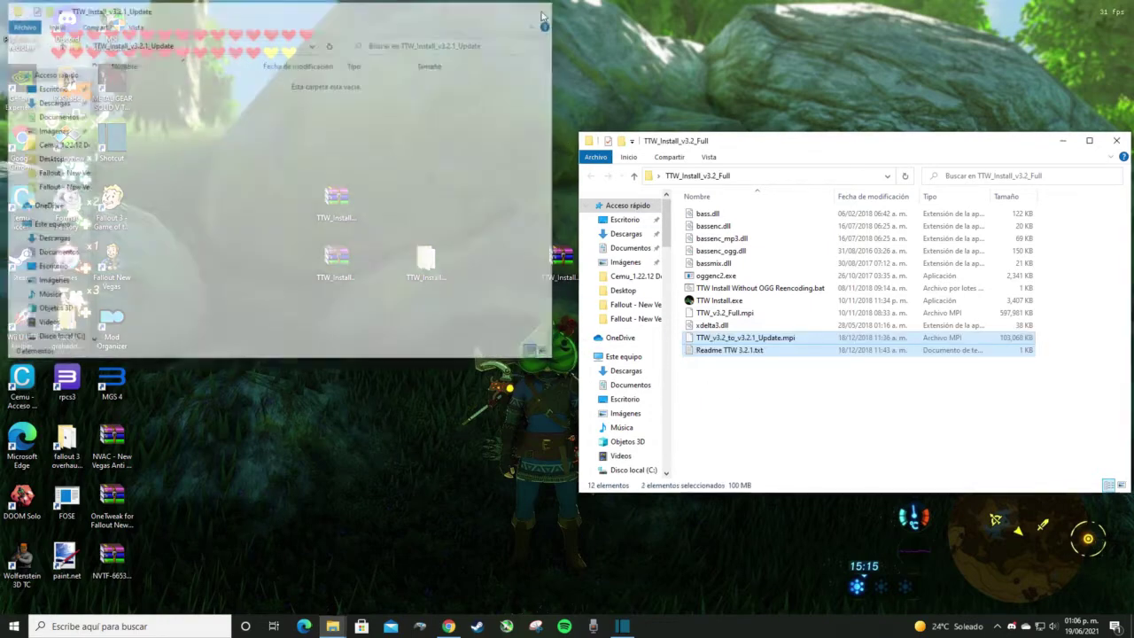
pyautogui.click(427, 266)
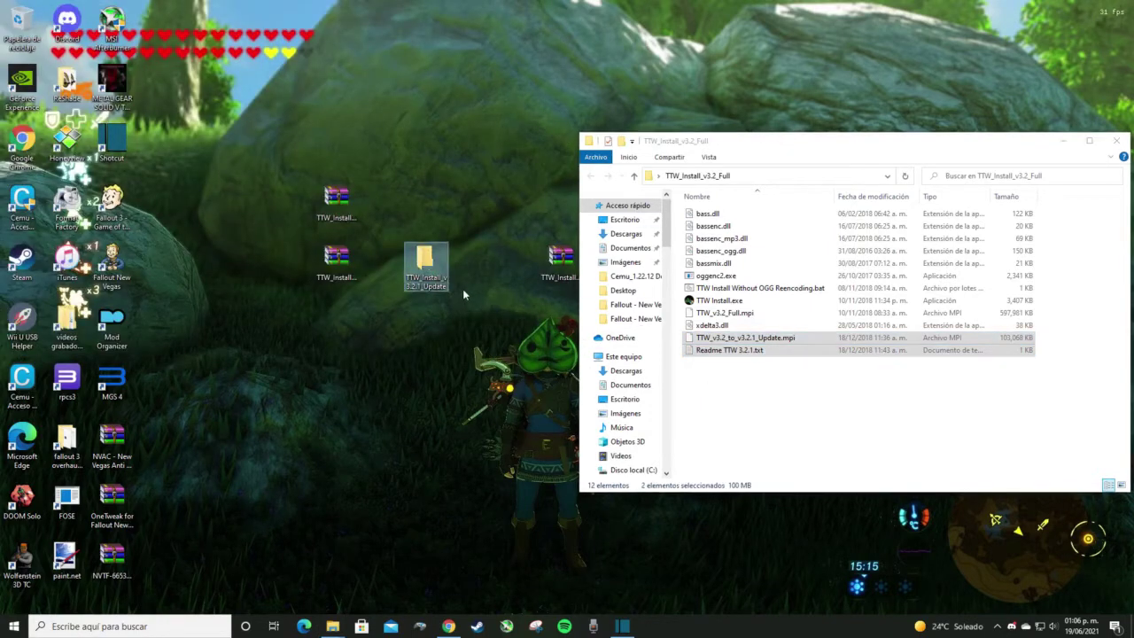
pyautogui.press('Delete')
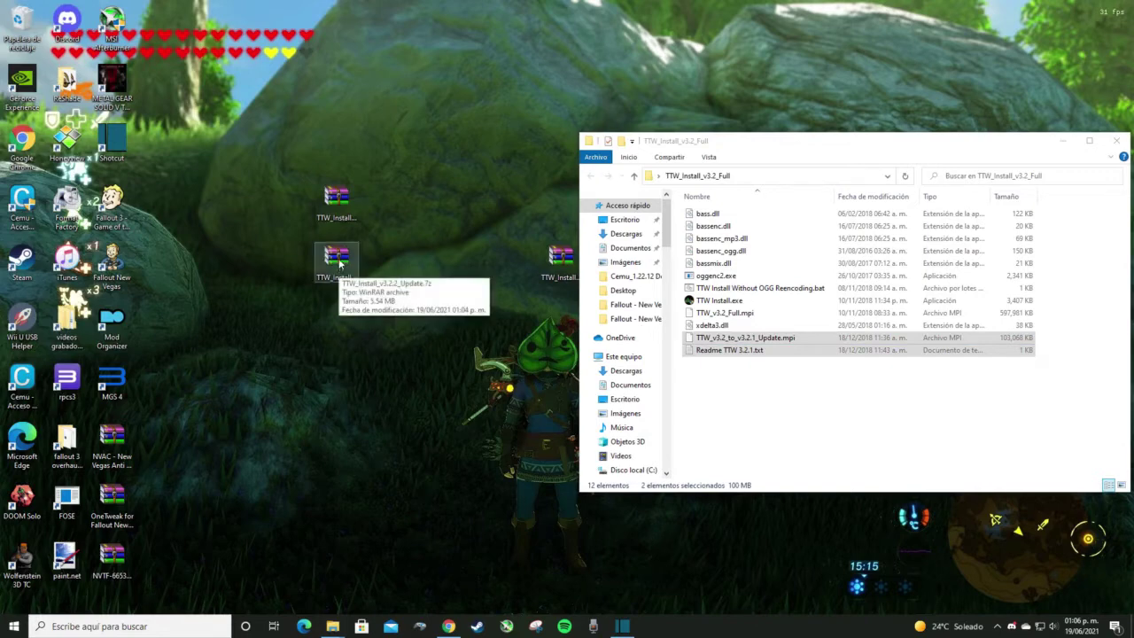
# - Extract TTW_Install_v3.2.2_Update.7z on the desktop and move its update .mpi and readme files into TTW_Install_v3.2_Full
pyautogui.click(342, 206)
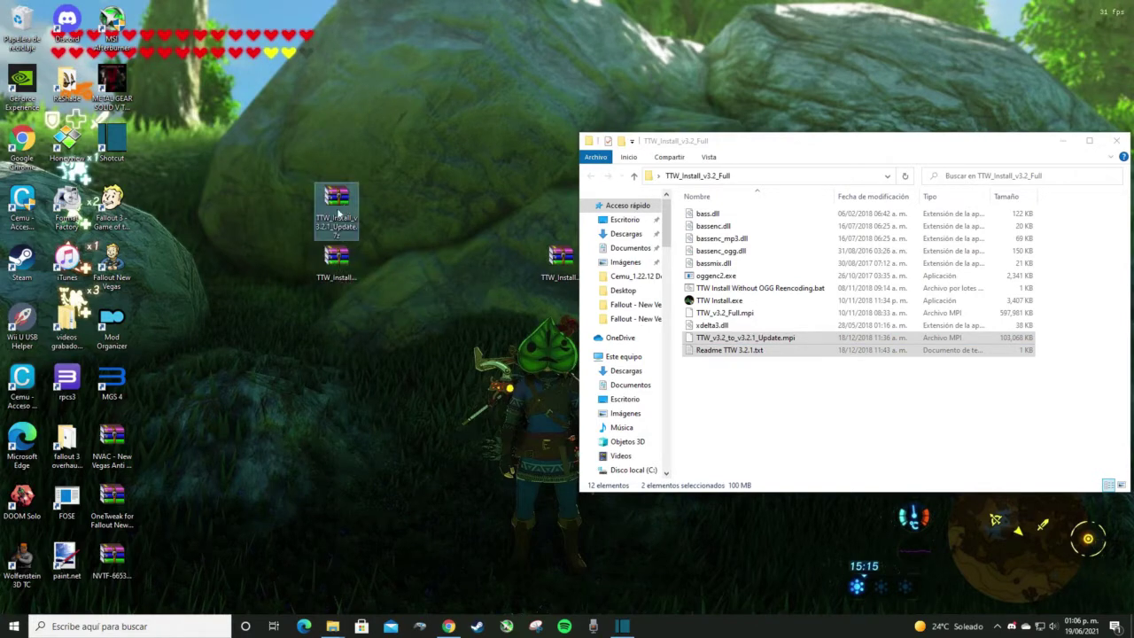
pyautogui.click(335, 255)
pyautogui.rightClick(337, 262)
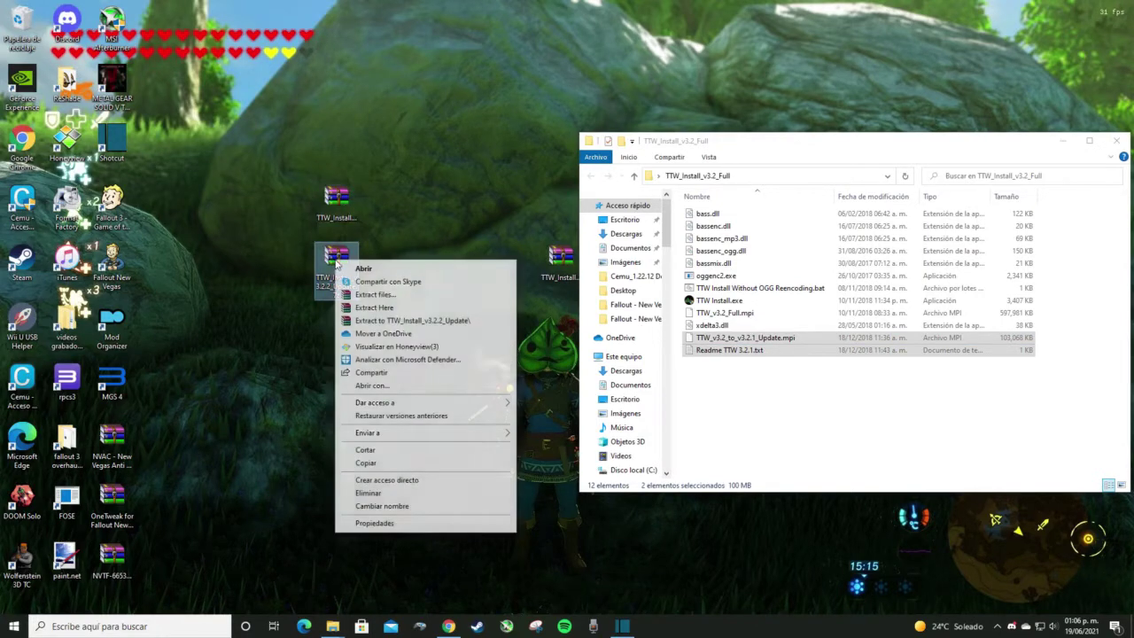
pyautogui.click(359, 310)
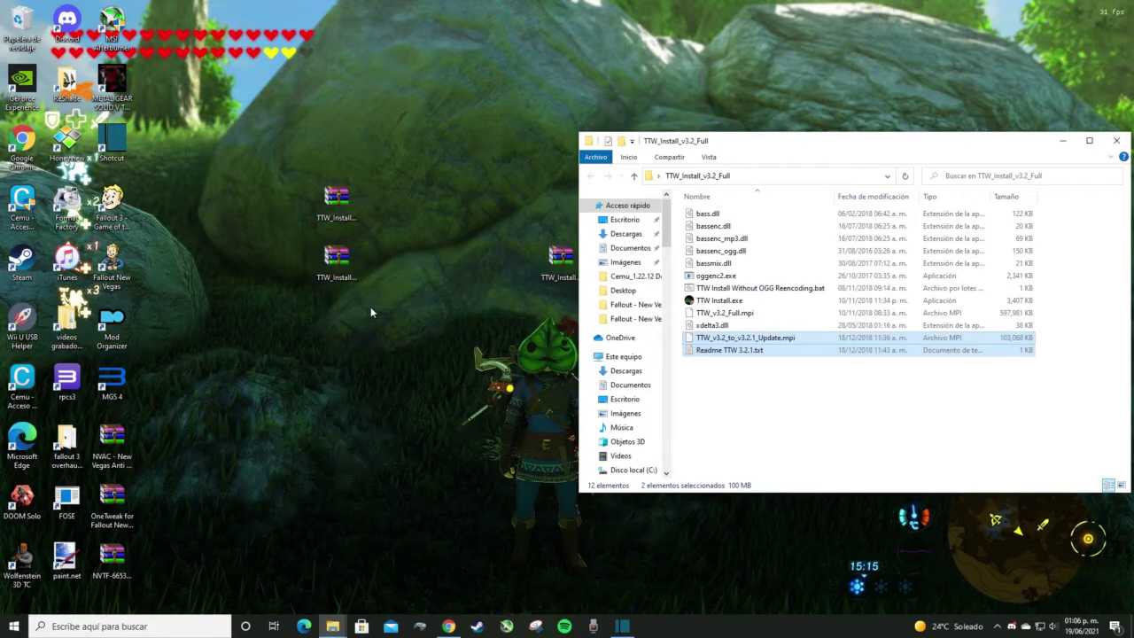
pyautogui.moveTo(182, 133); pyautogui.dragTo(137, 7)
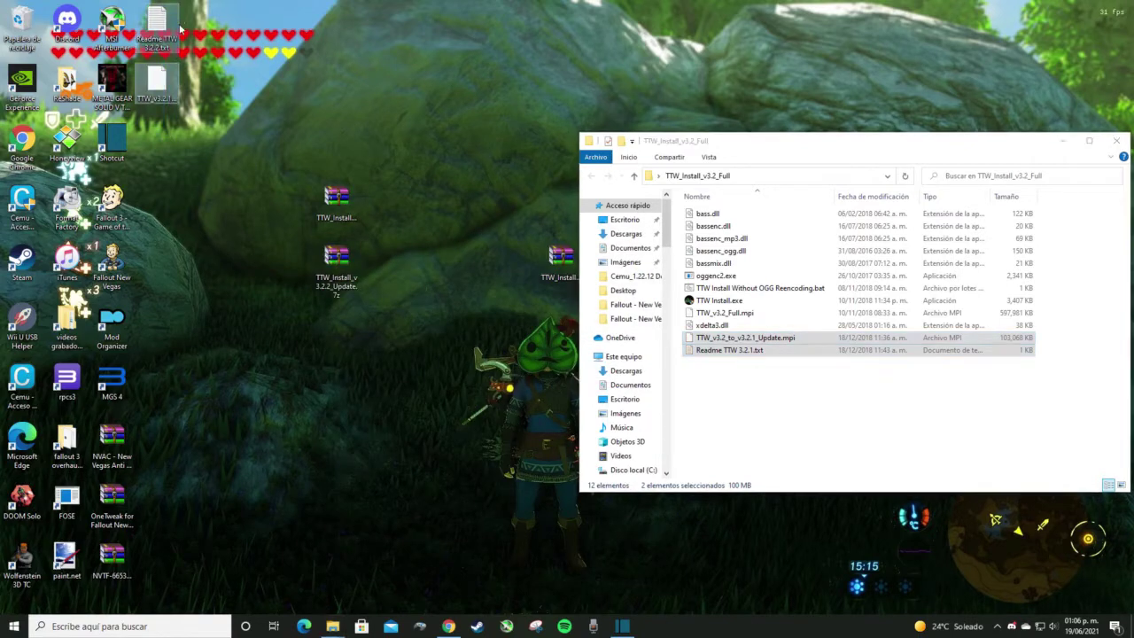
pyautogui.moveTo(162, 88); pyautogui.dragTo(781, 429)
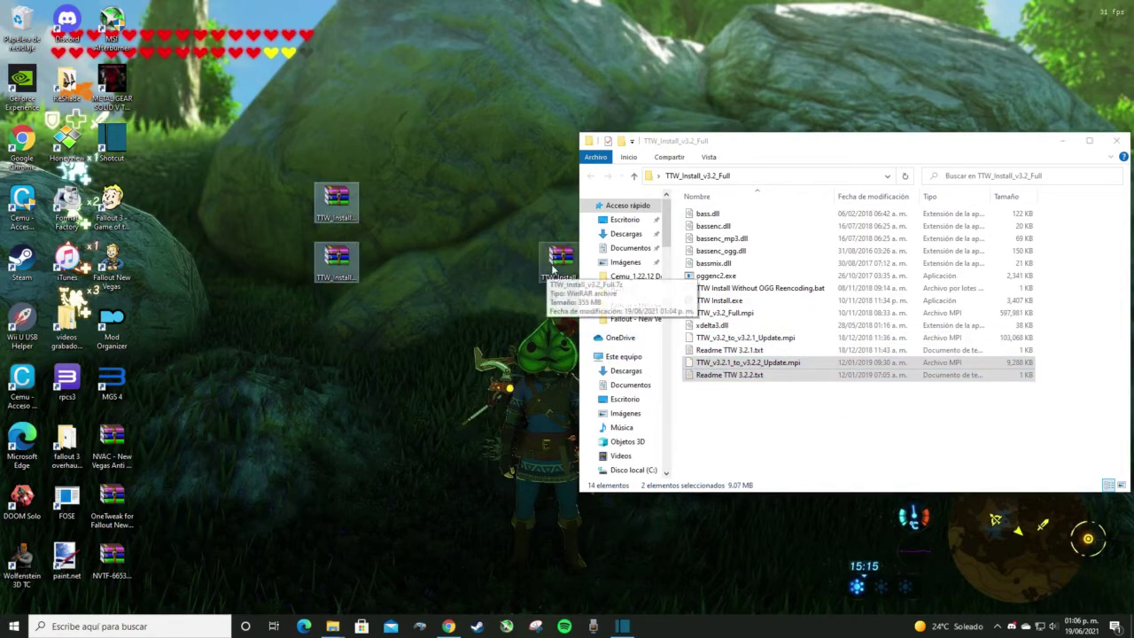
# - Move the three TTW archives next to the other desktop icons and center the TTW_Install_v3.2_Full window on the screen
pyautogui.moveTo(549, 271); pyautogui.dragTo(420, 352)
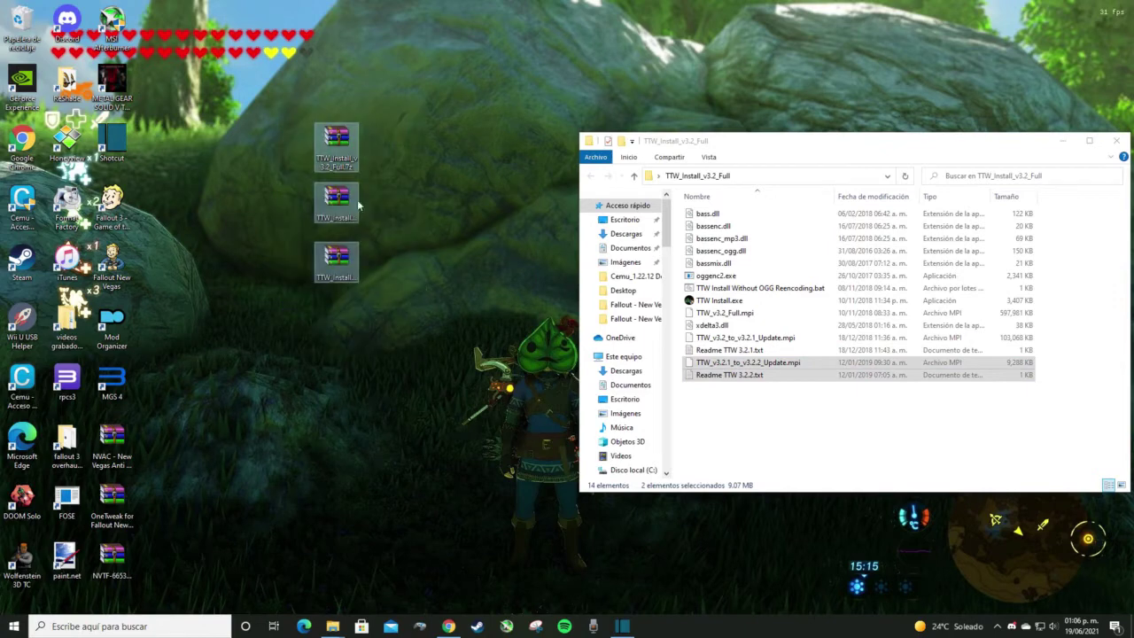
pyautogui.moveTo(347, 166); pyautogui.dragTo(177, 55)
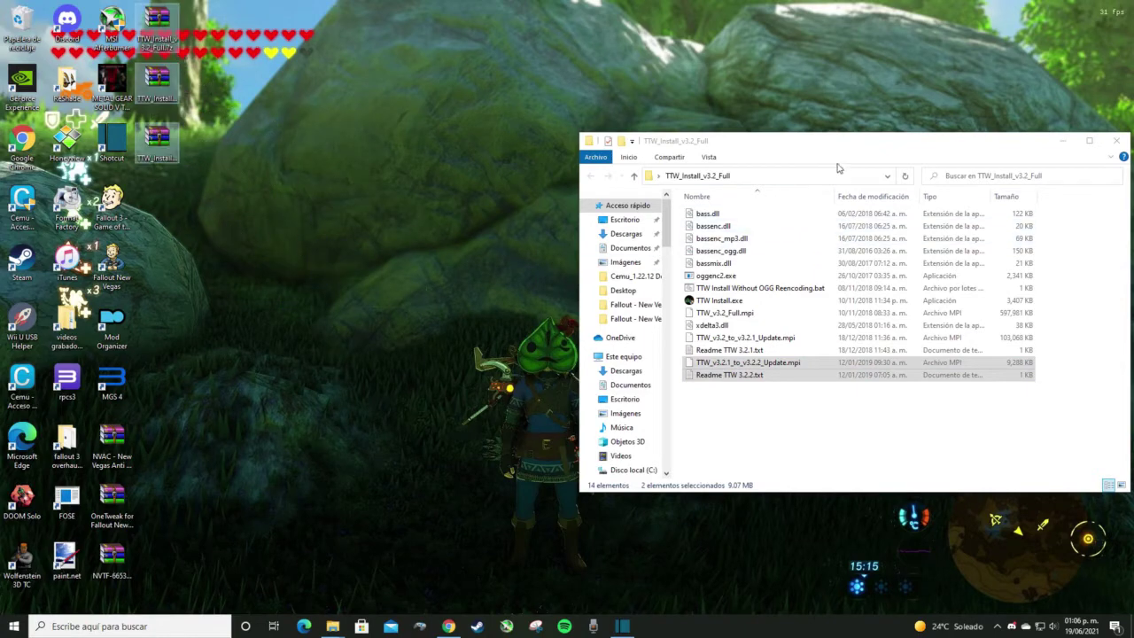
pyautogui.moveTo(832, 147); pyautogui.dragTo(523, 108)
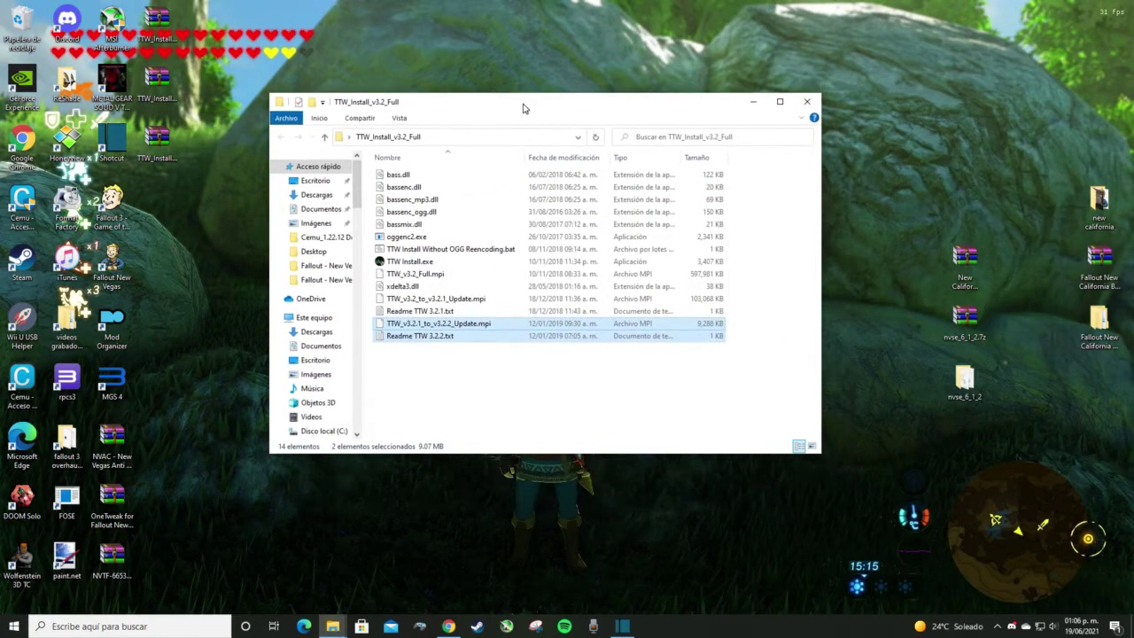
pyautogui.click(499, 366)
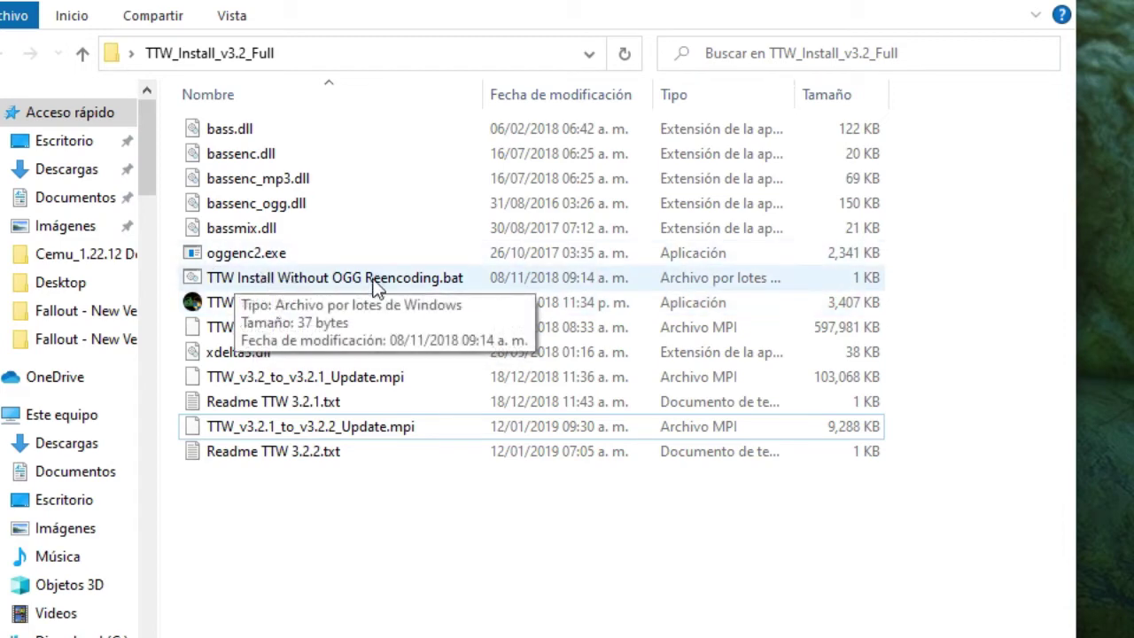
# - Create a desktop shortcut to TTW Install Without OGG Reencoding.bat and close the TTW_Install_v3.2_Full folder
pyautogui.rightClick(413, 278)
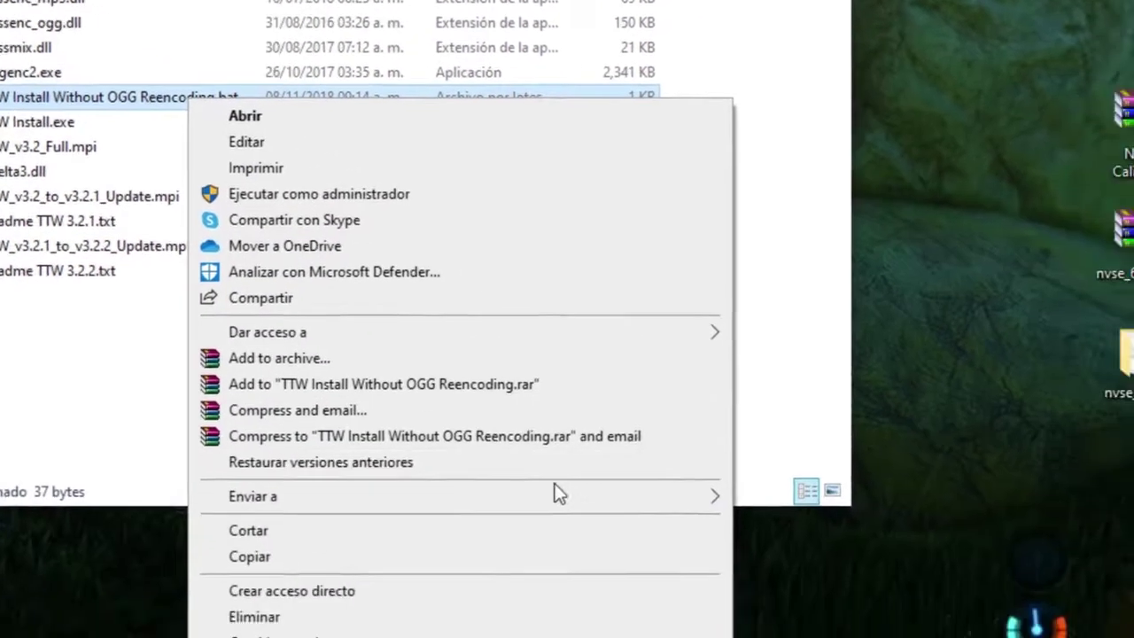
pyautogui.moveTo(564, 496)
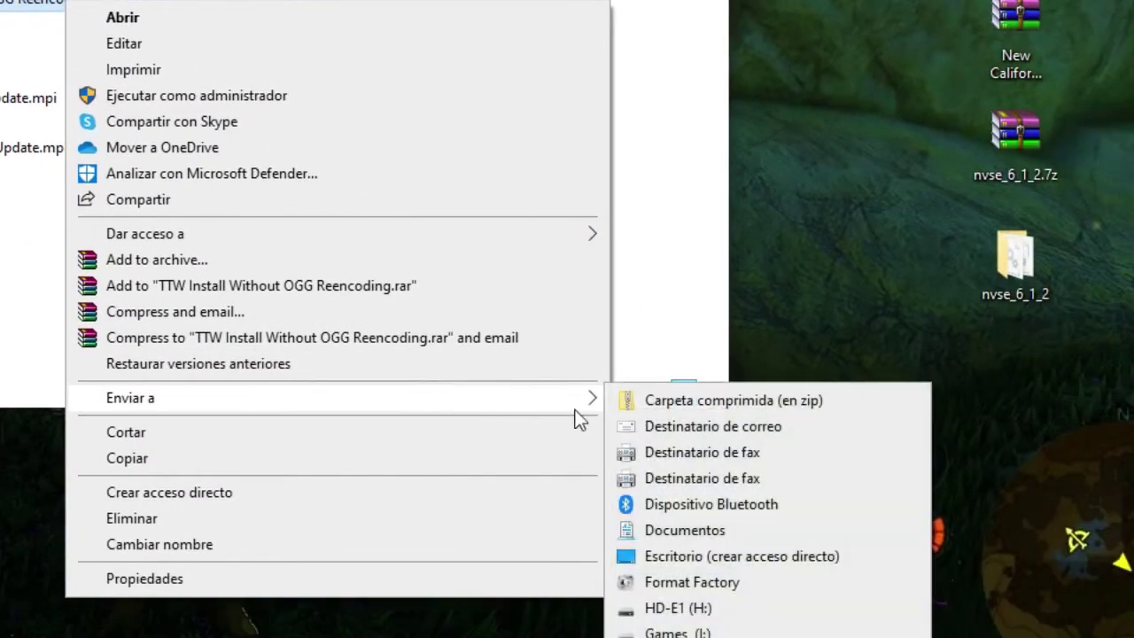
pyautogui.click(767, 558)
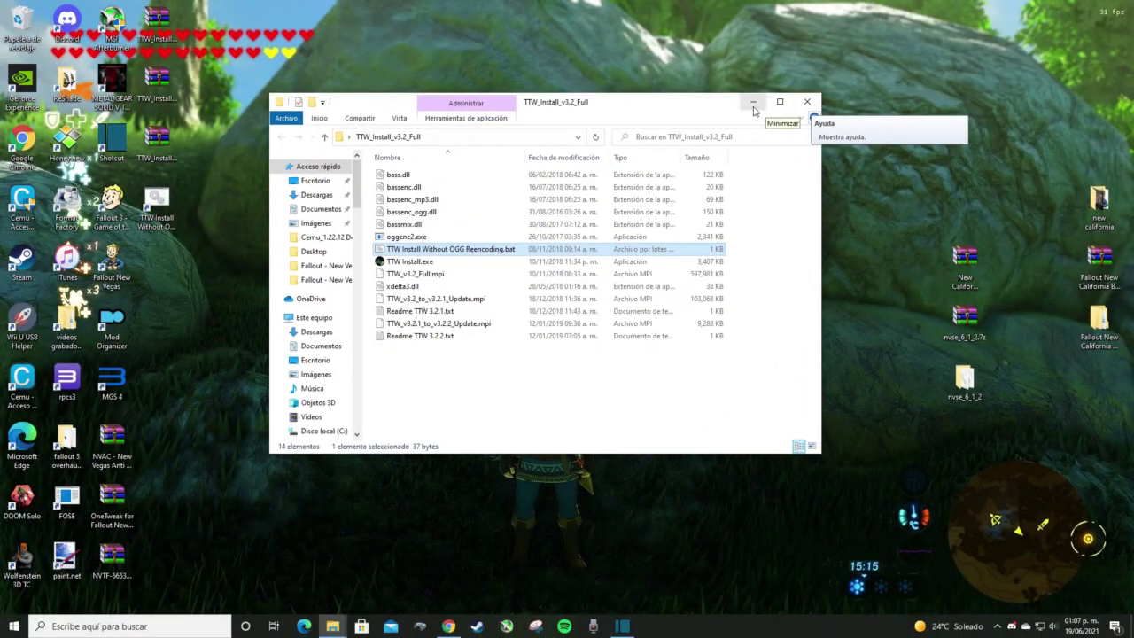
pyautogui.click(806, 102)
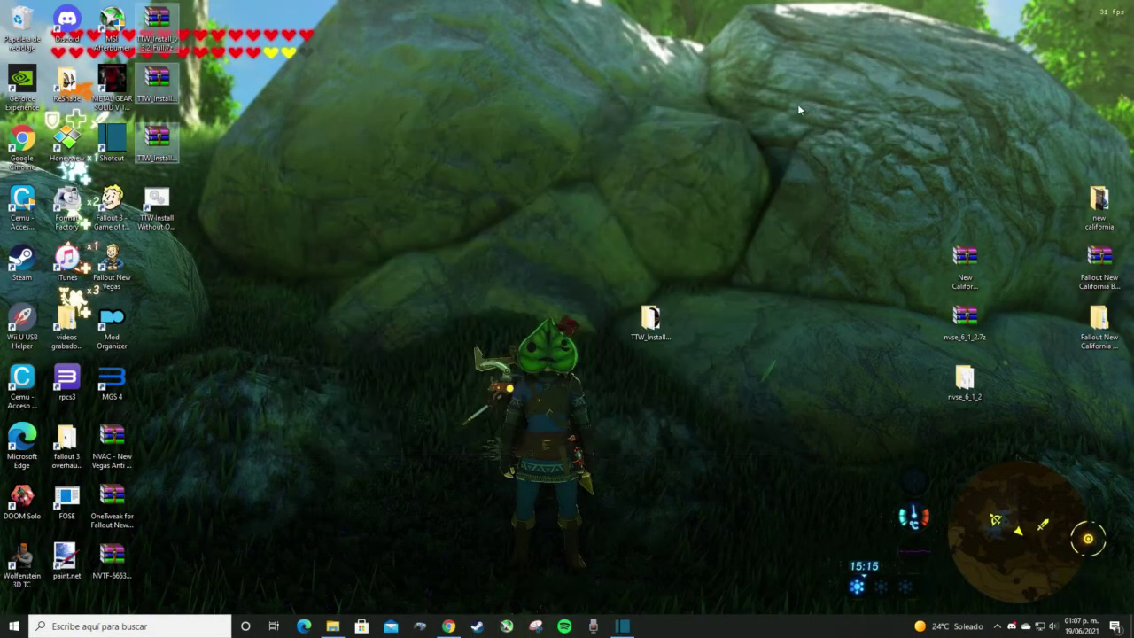
# - Place the TTW Install Without OGG Reencoding shortcut in the middle of the desktop and run it, allowing TTW Install.exe to make changes
pyautogui.moveTo(148, 205); pyautogui.dragTo(554, 324)
pyautogui.moveTo(640, 327); pyautogui.dragTo(925, 236)
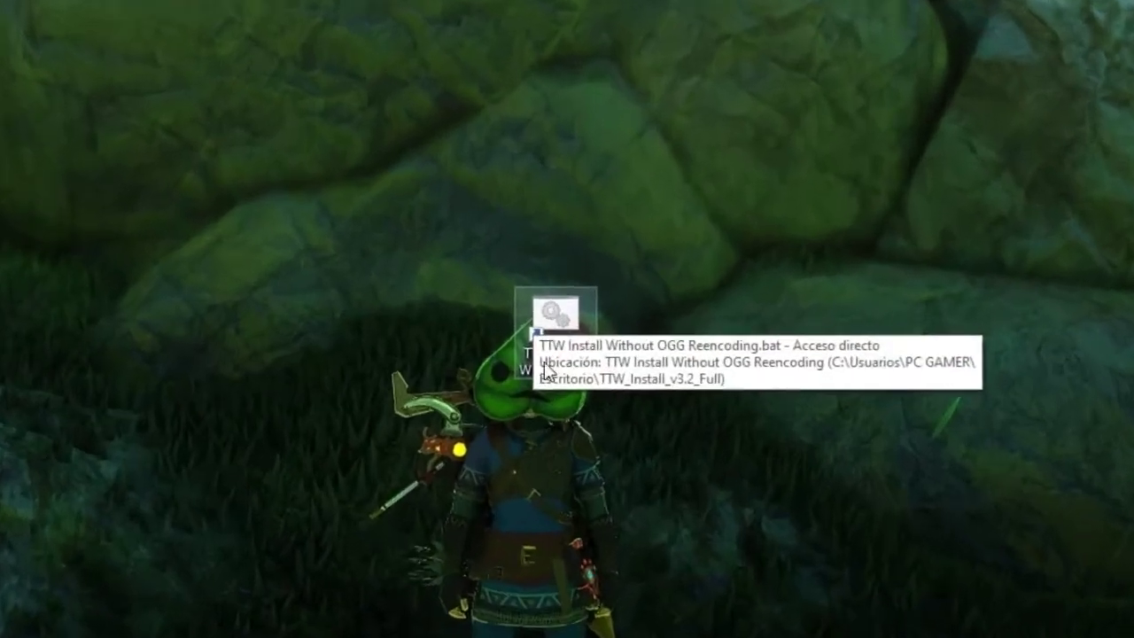
pyautogui.click(568, 348)
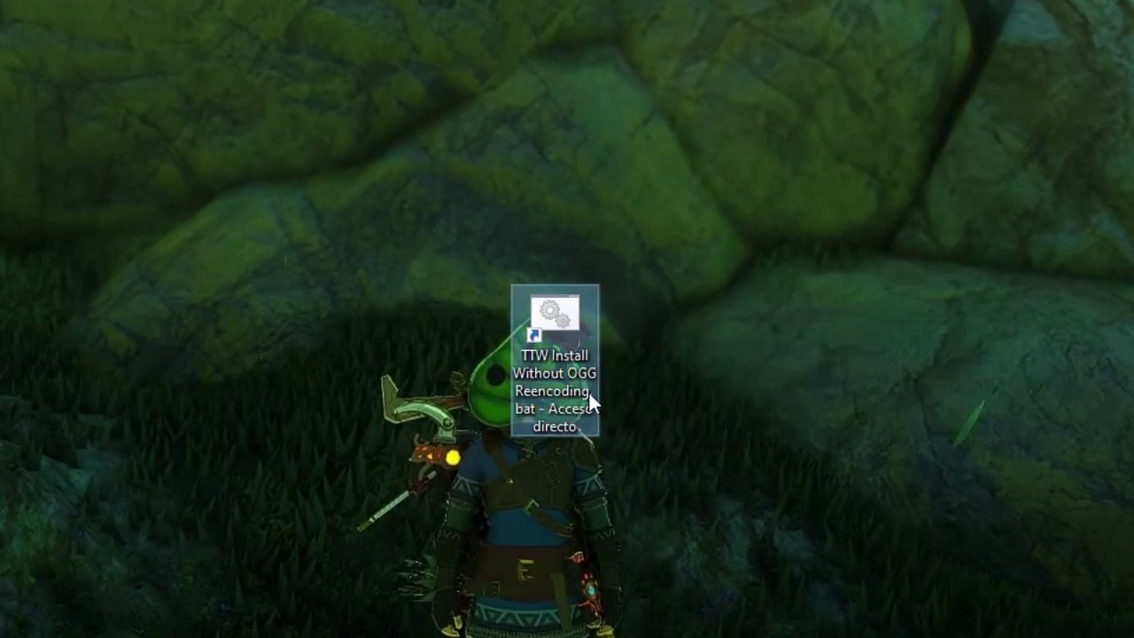
pyautogui.doubleClick(562, 320)
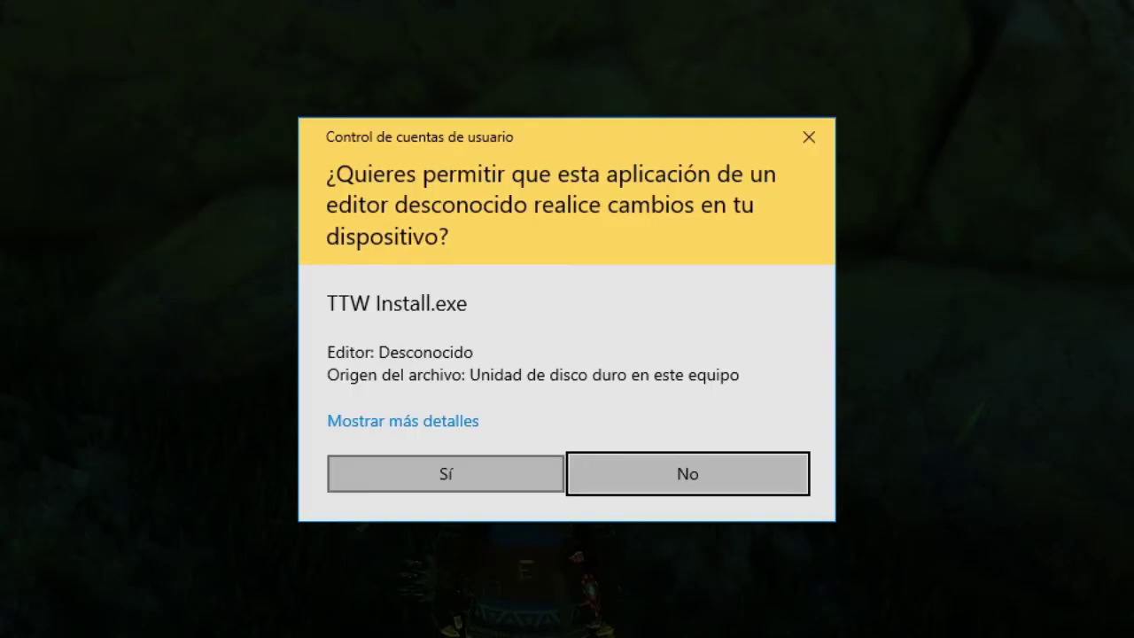
pyautogui.click(445, 474)
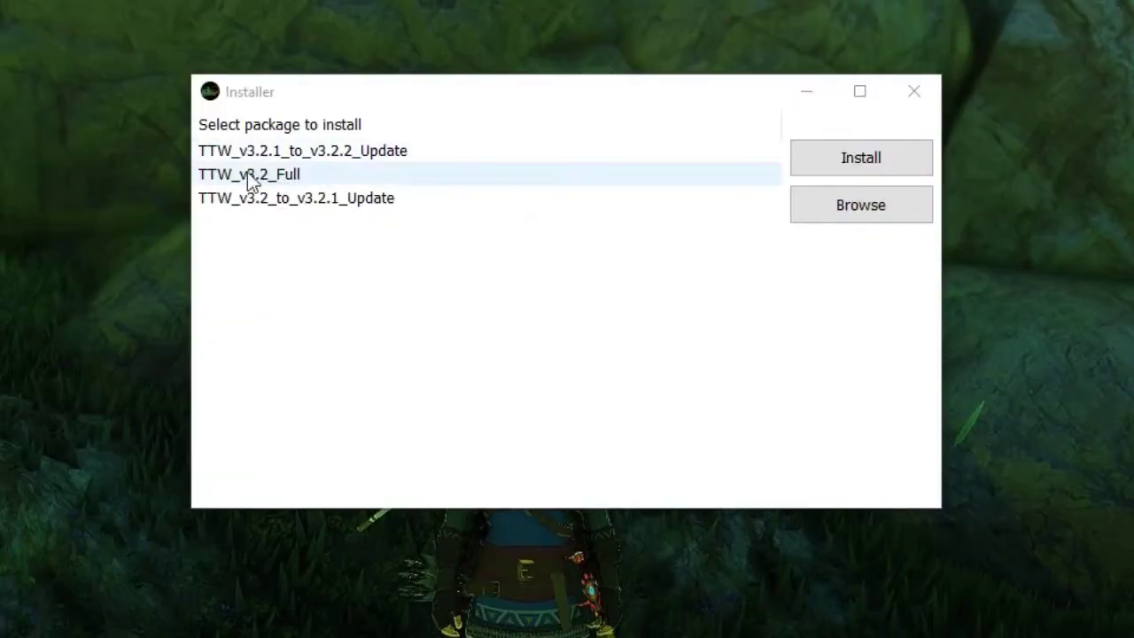
pyautogui.click(290, 177)
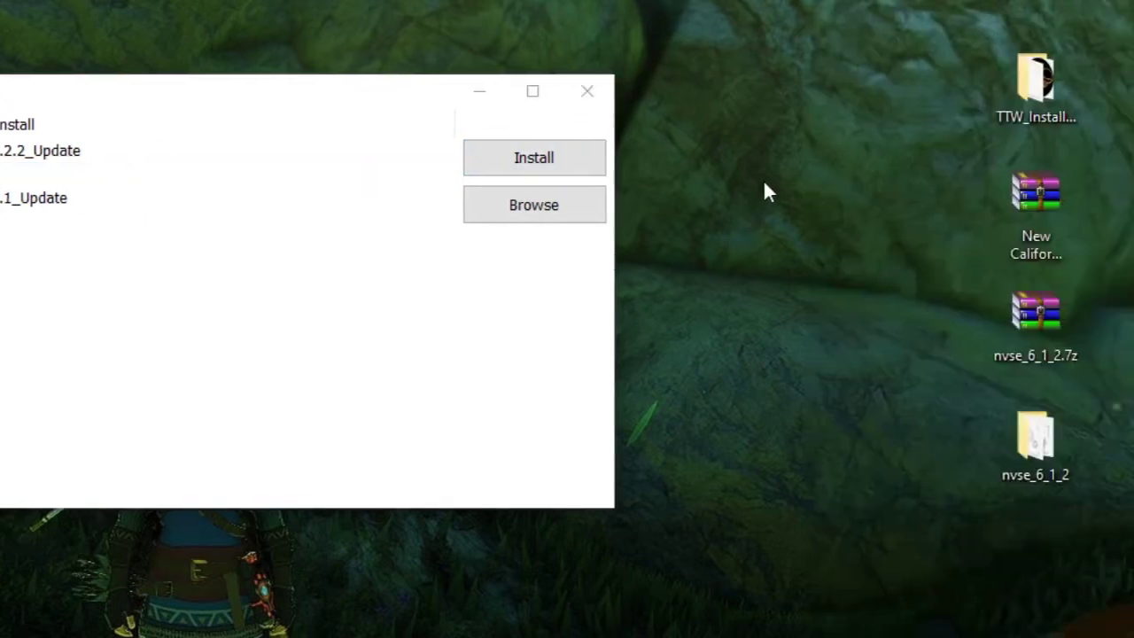
# - Create a new folder named TTW on the desktop beside the installer window
pyautogui.rightClick(1093, 185)
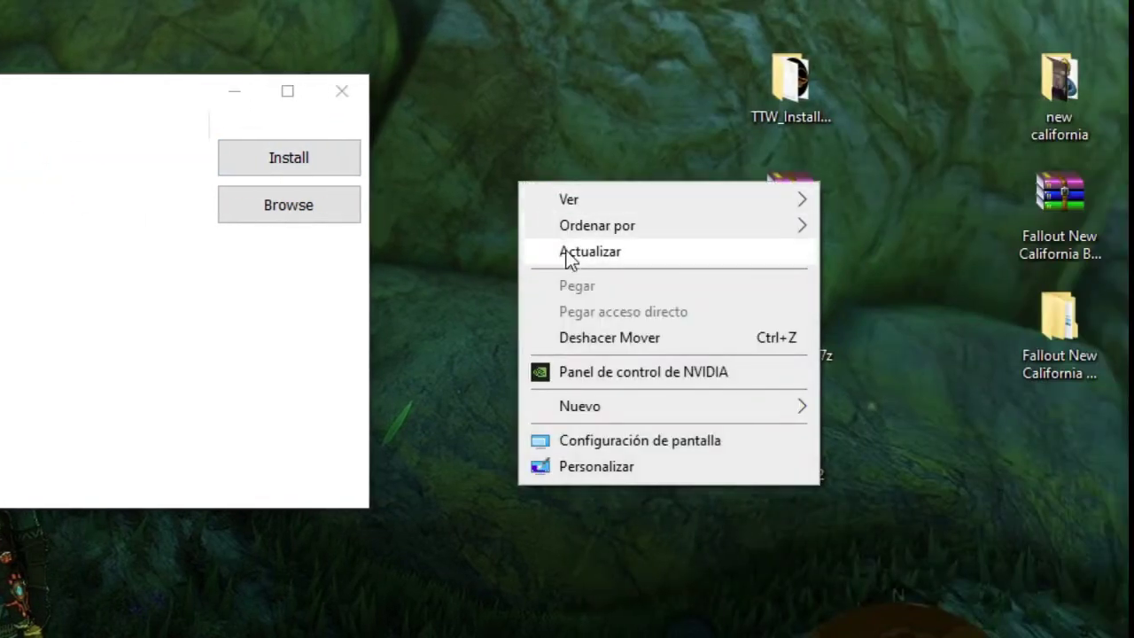
pyautogui.moveTo(577, 408)
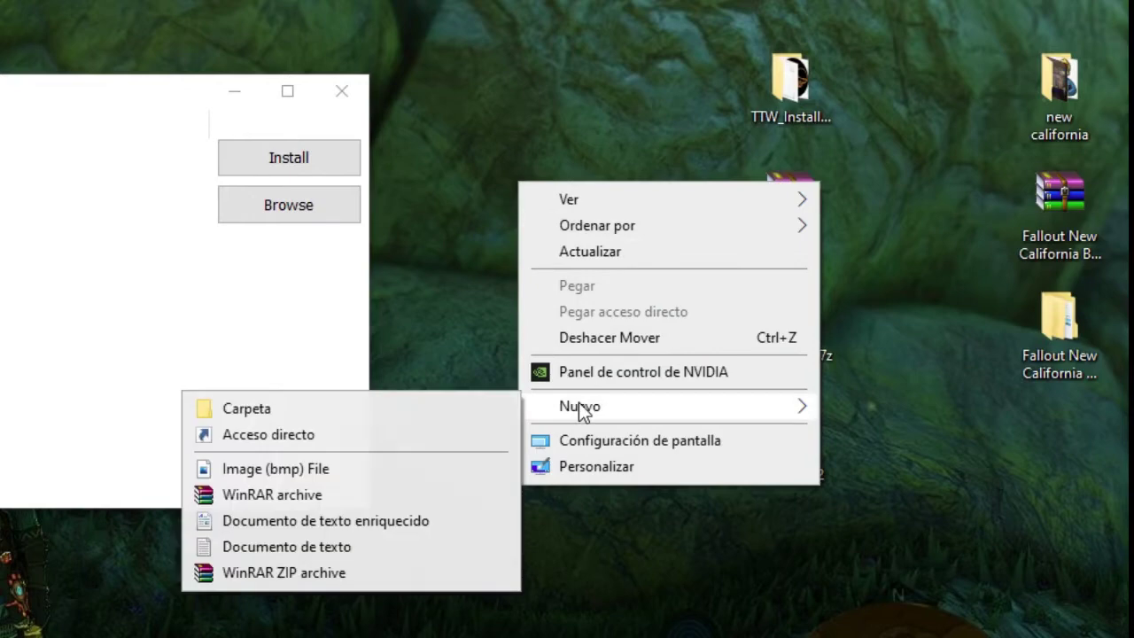
pyautogui.click(394, 408)
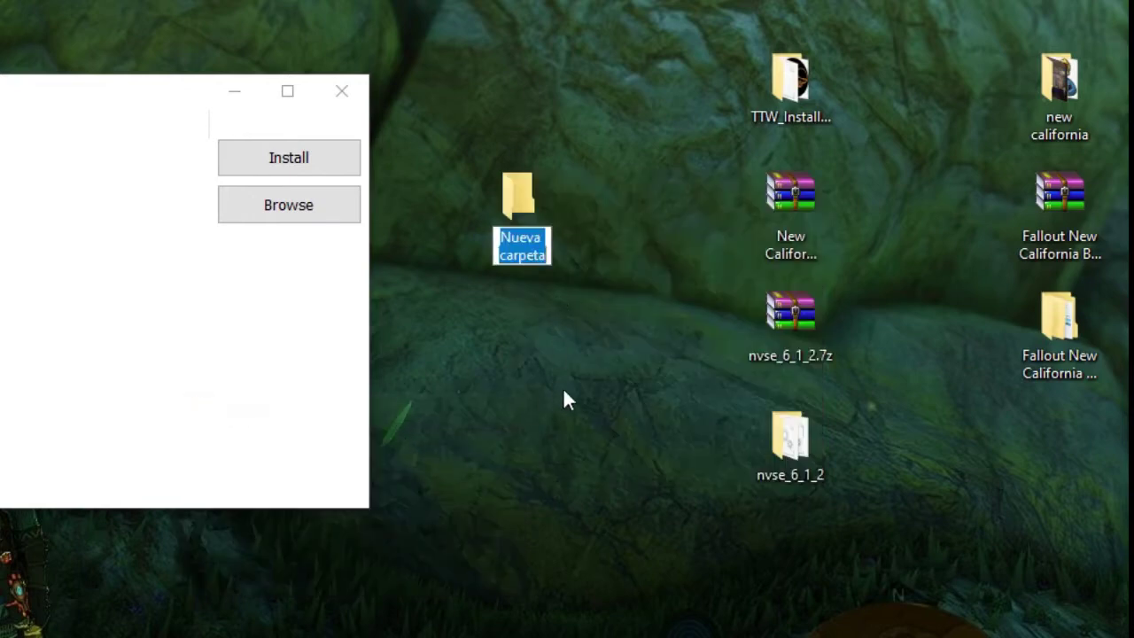
pyautogui.write('TTW')
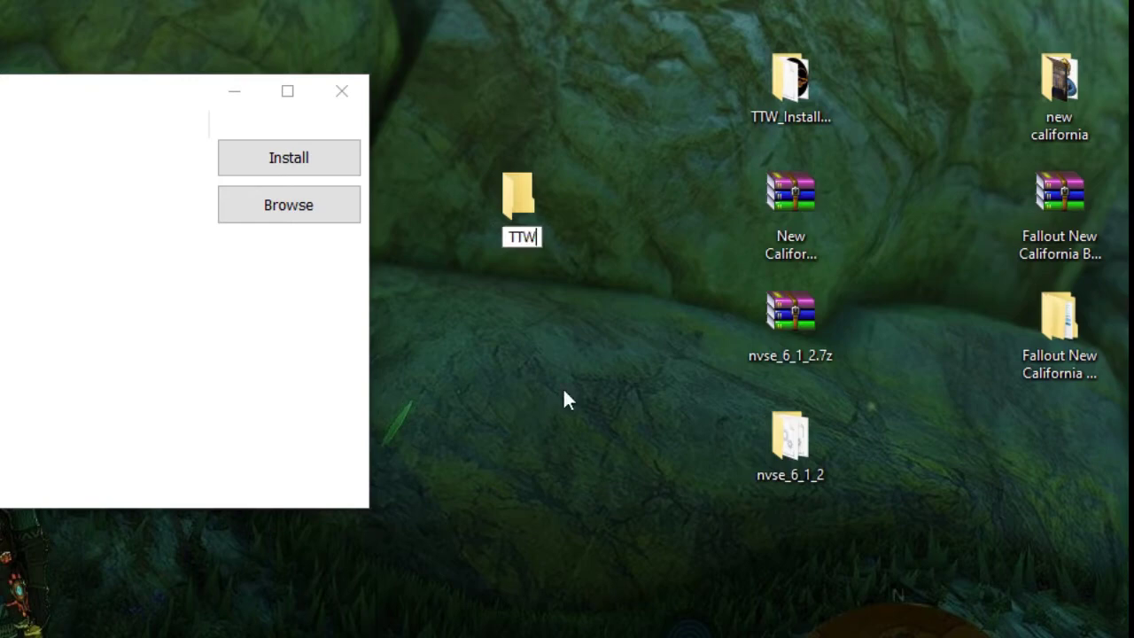
pyautogui.press('Return')
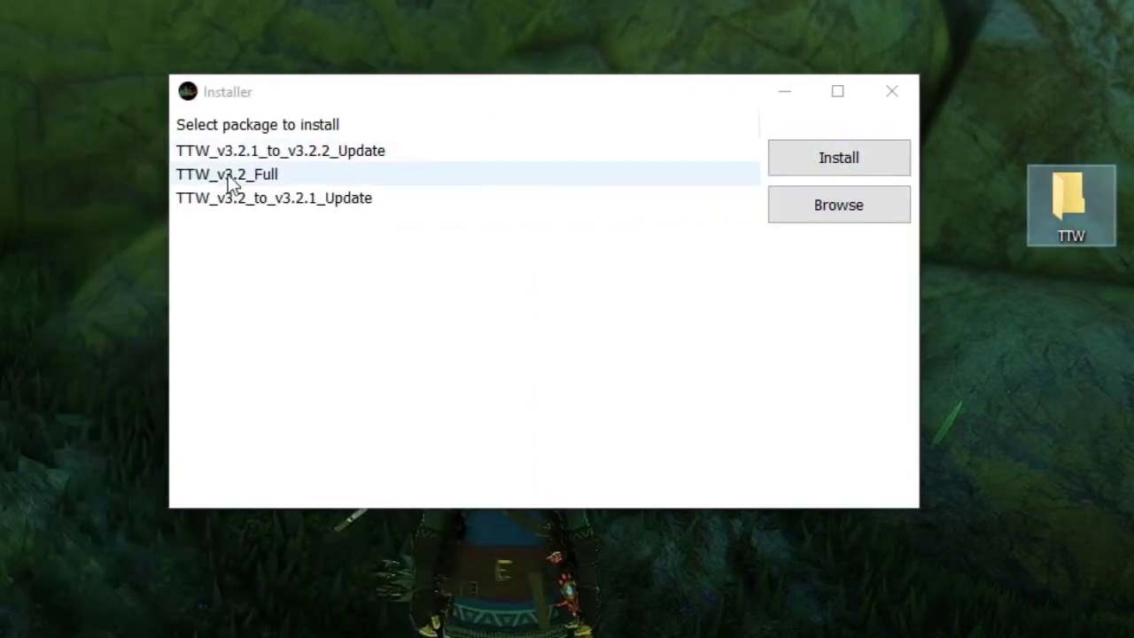
# - Install the TTW_v3.2_Full package with the desktop TTW folder as the Tale of Two Wastelands destination, and exit the installer on completion
pyautogui.click(186, 174)
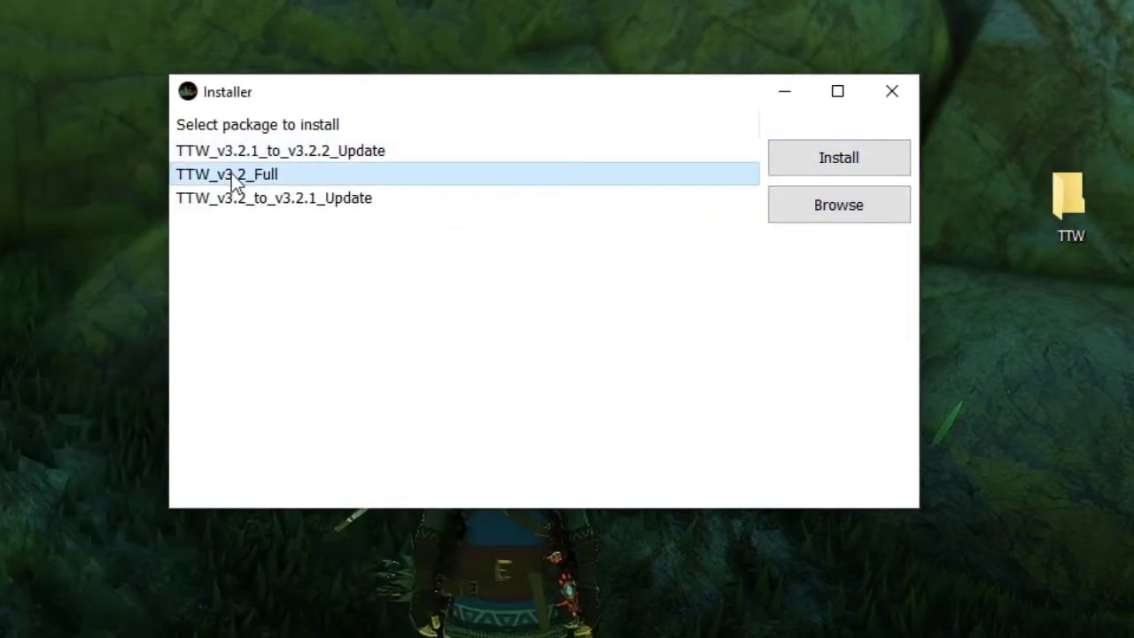
pyautogui.click(820, 159)
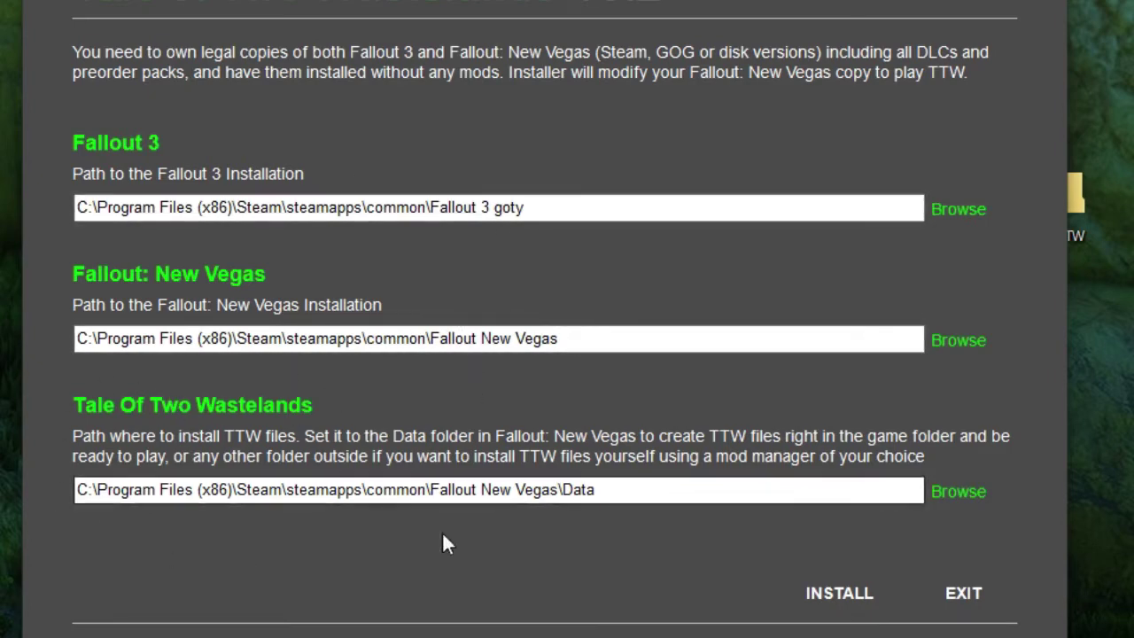
pyautogui.click(975, 494)
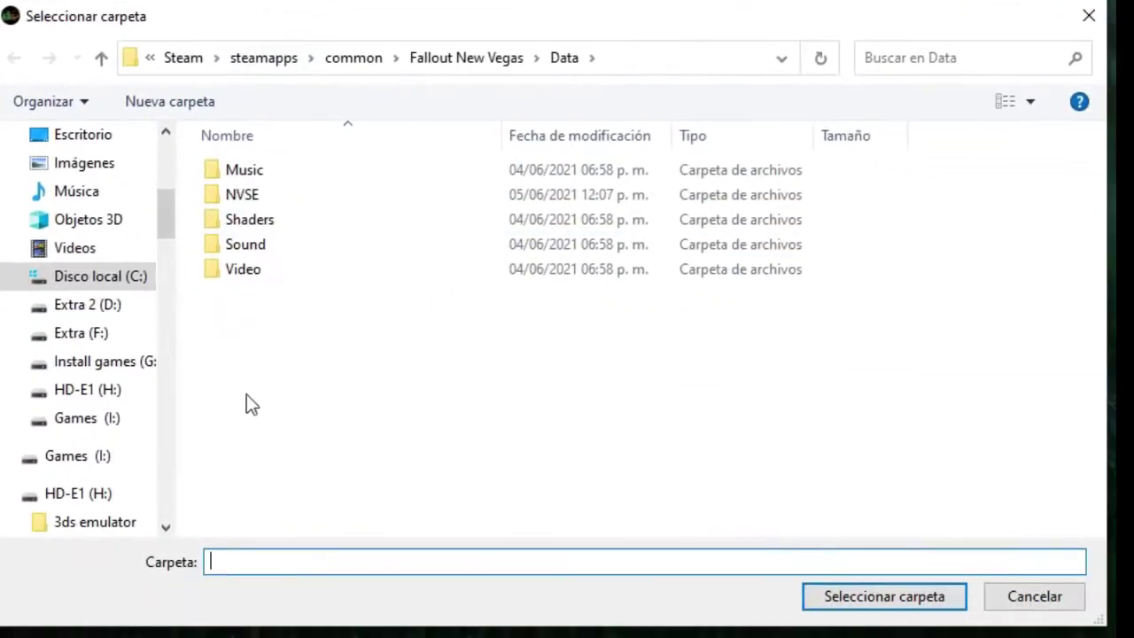
pyautogui.scroll(-2, 97, 263)
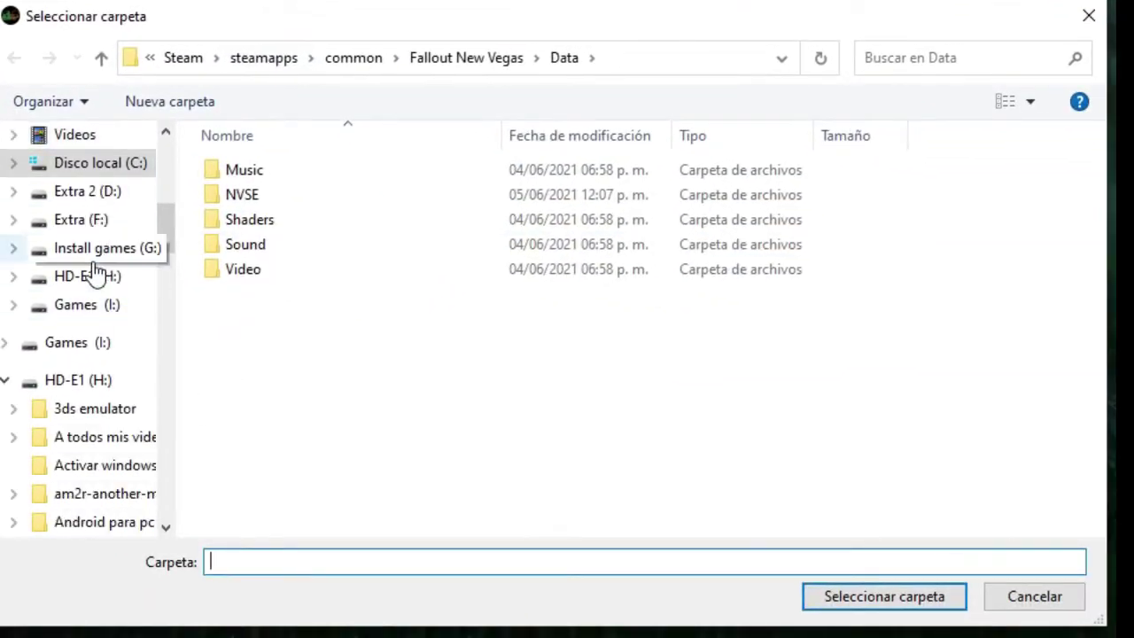
pyautogui.scroll(3, 94, 274)
pyautogui.click(85, 197)
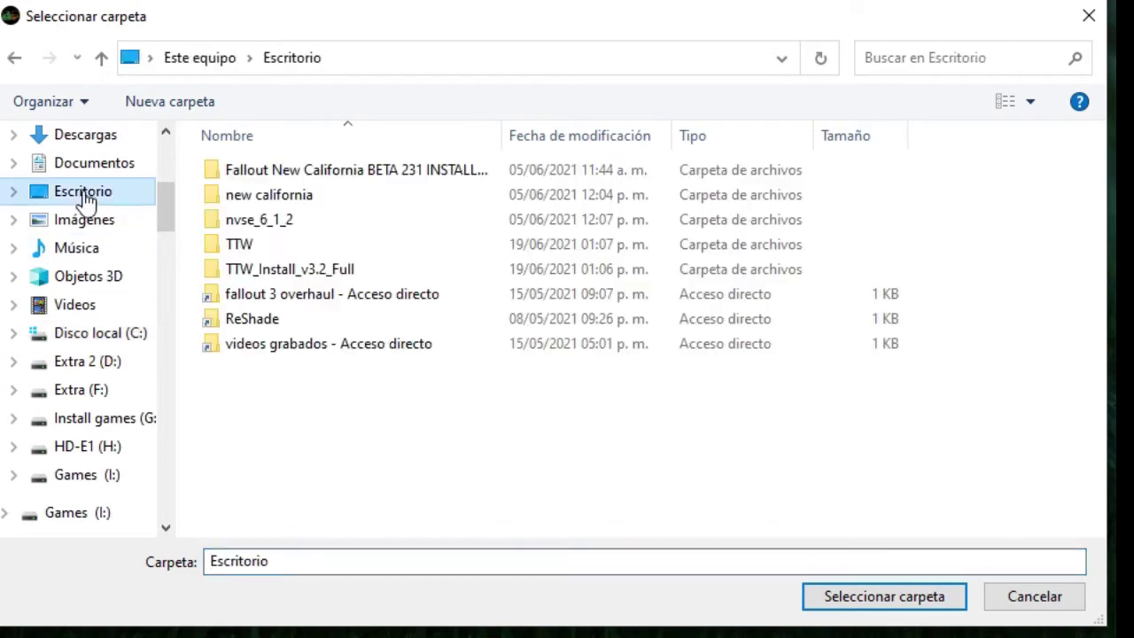
pyautogui.click(239, 244)
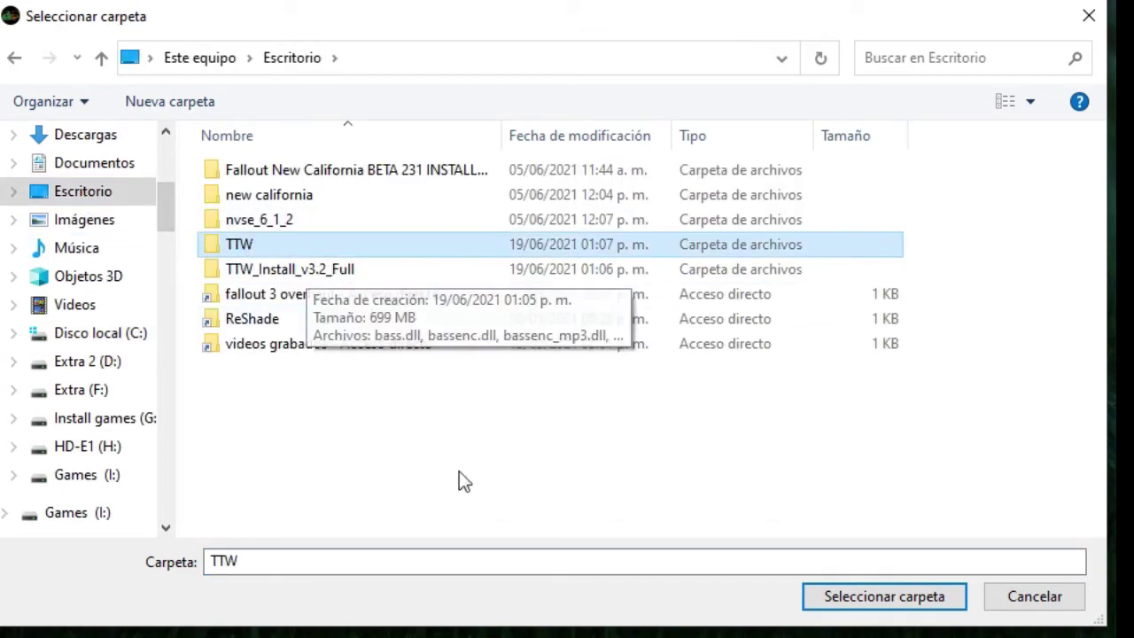
pyautogui.click(835, 605)
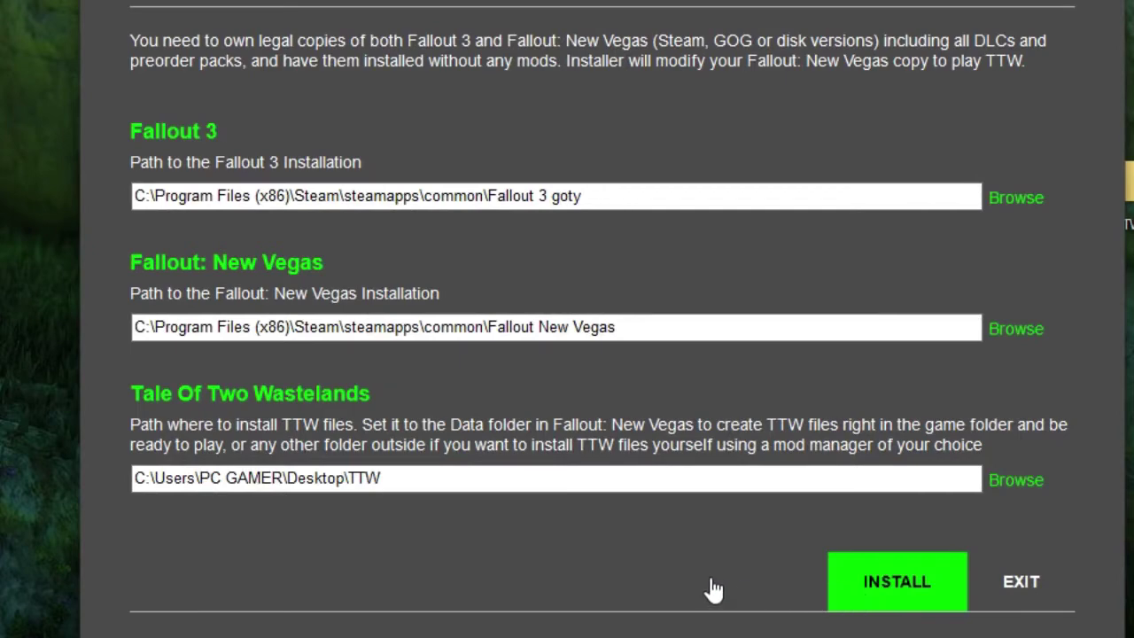
pyautogui.click(867, 586)
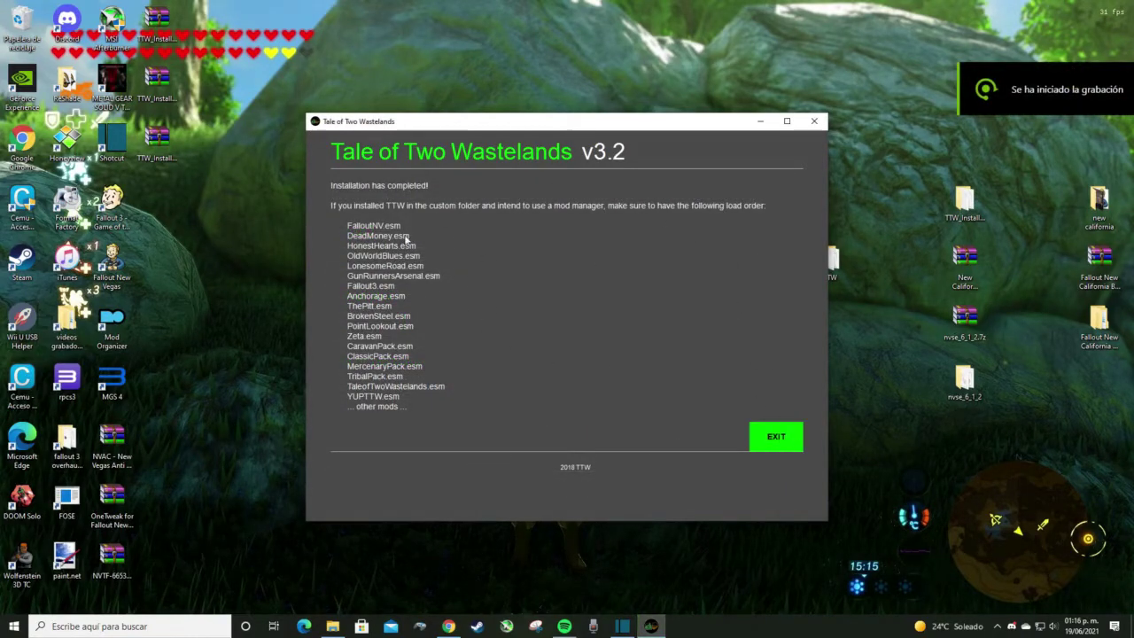
pyautogui.click(776, 443)
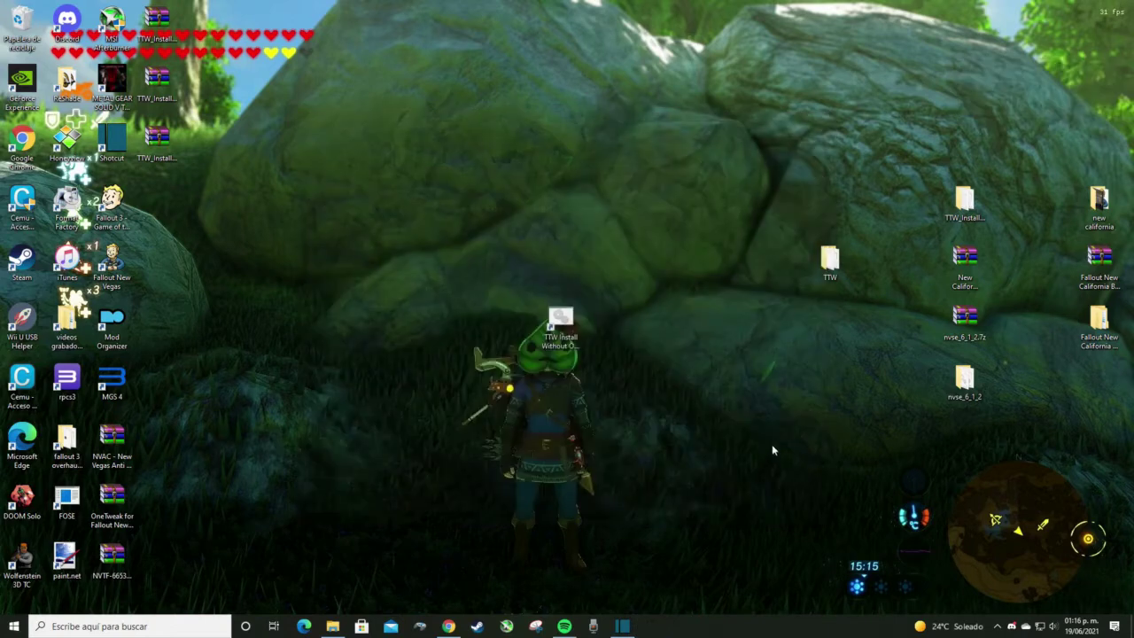
# - Run the TTW Install Without OGG Reencoding shortcut again, allow its changes, and open the TTW_v3.2_to_v3.2.1_Update package
pyautogui.doubleClick(568, 335)
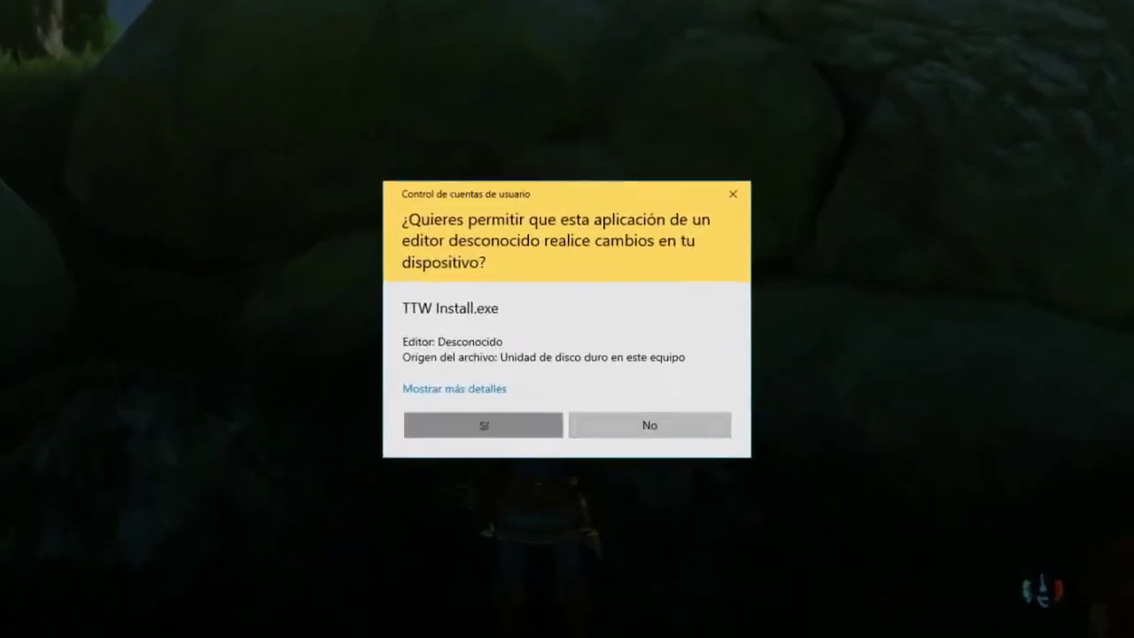
pyautogui.click(506, 396)
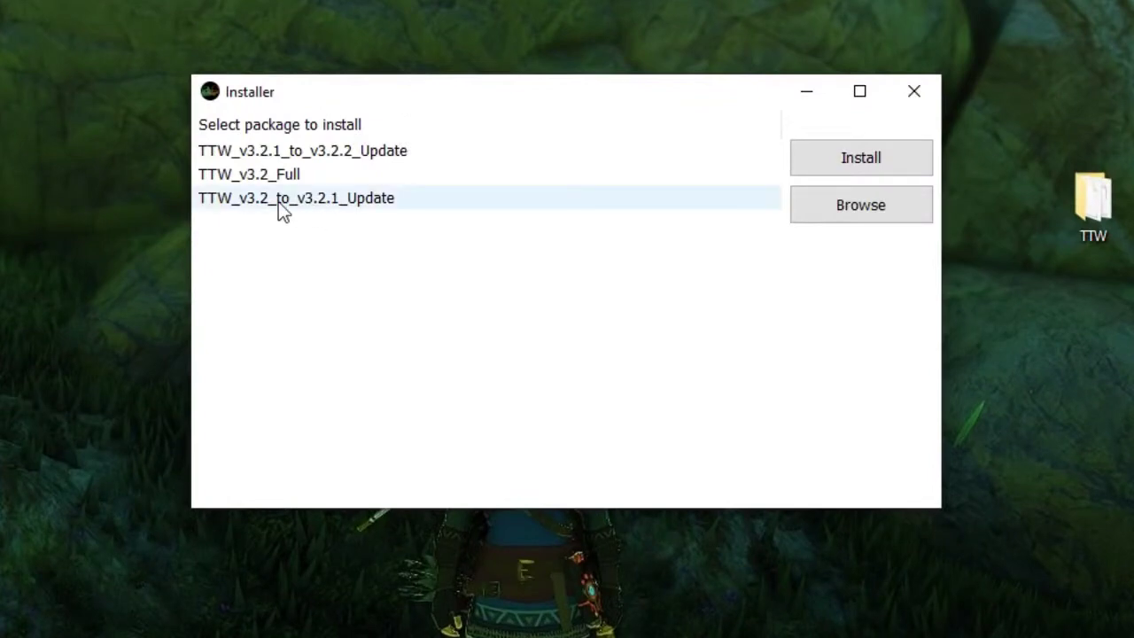
pyautogui.click(278, 201)
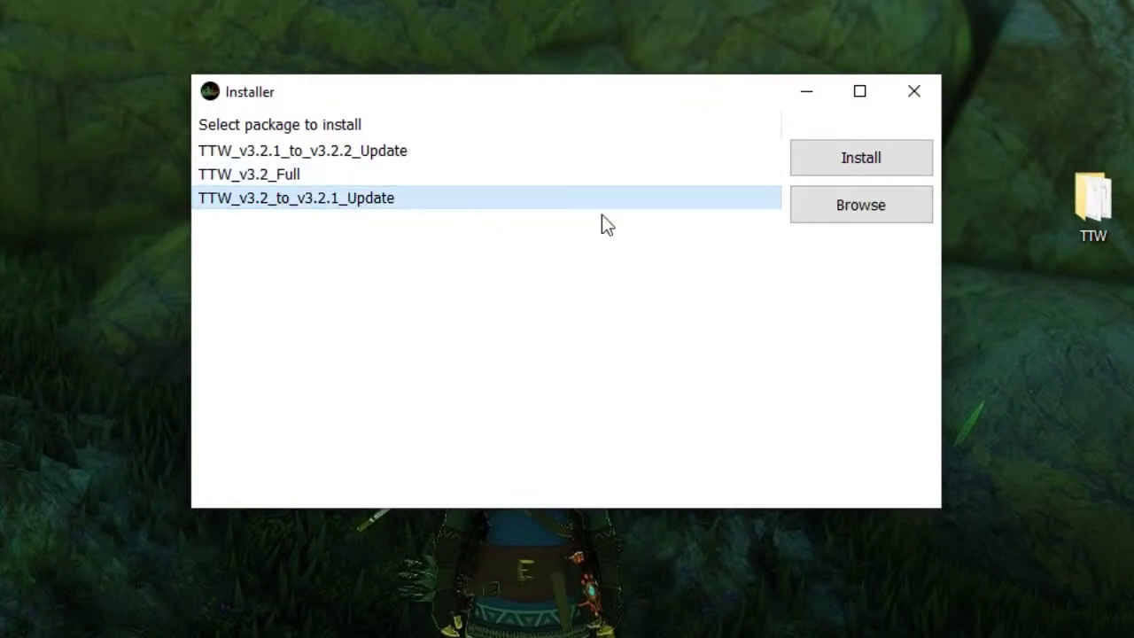
pyautogui.click(851, 170)
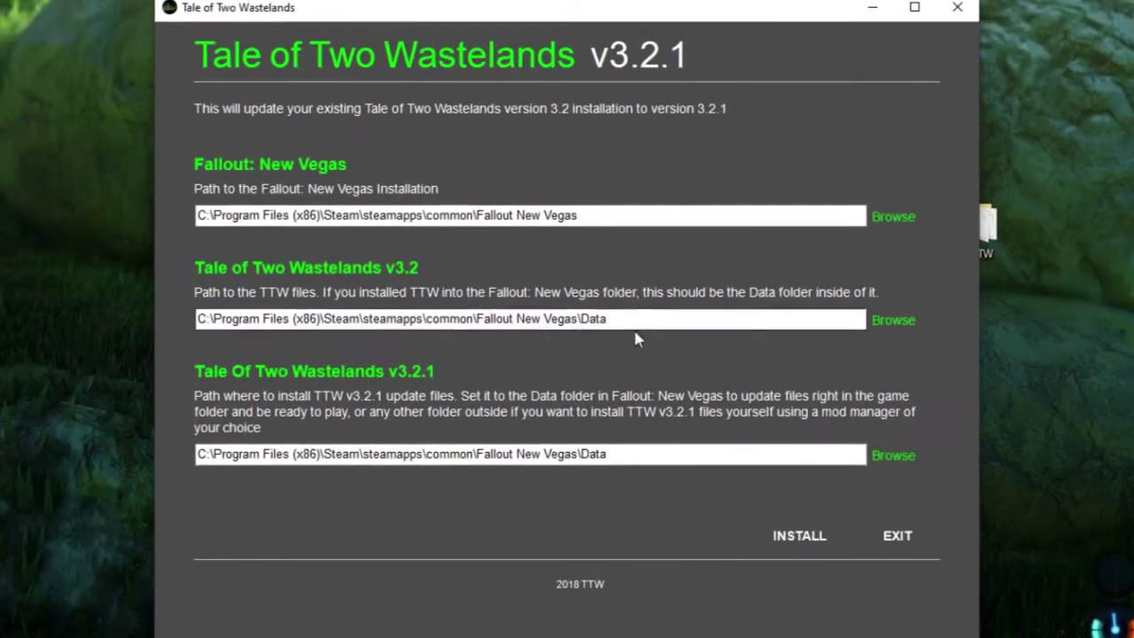
# - Set the path of the existing Tale of Two Wastelands v3.2 files to the desktop TTW folder
pyautogui.click(893, 320)
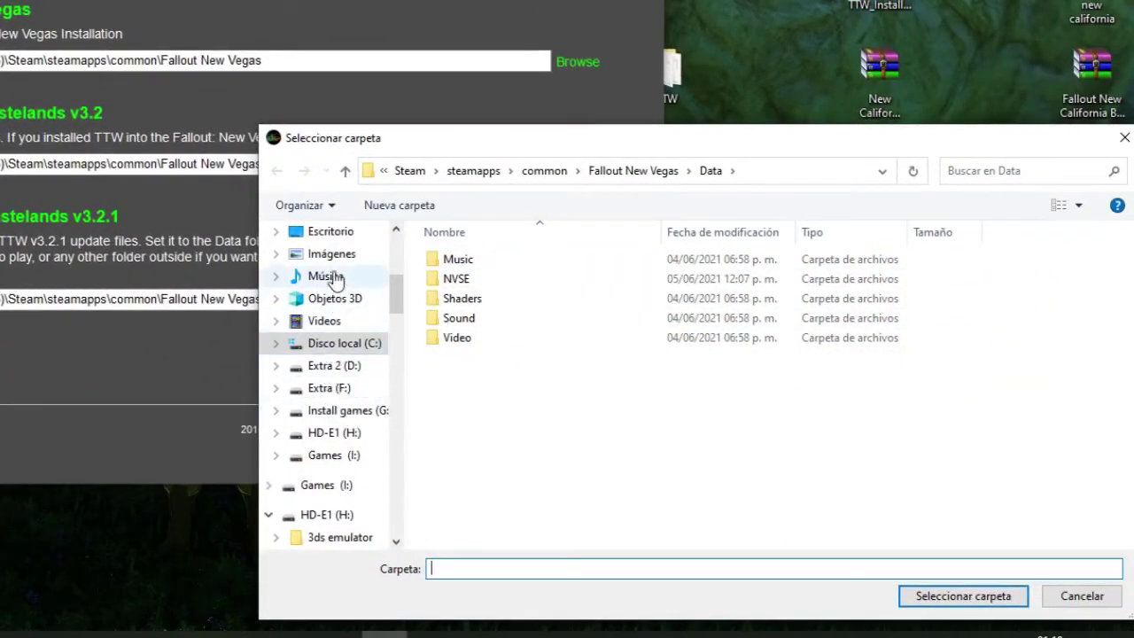
pyautogui.click(330, 233)
pyautogui.click(457, 319)
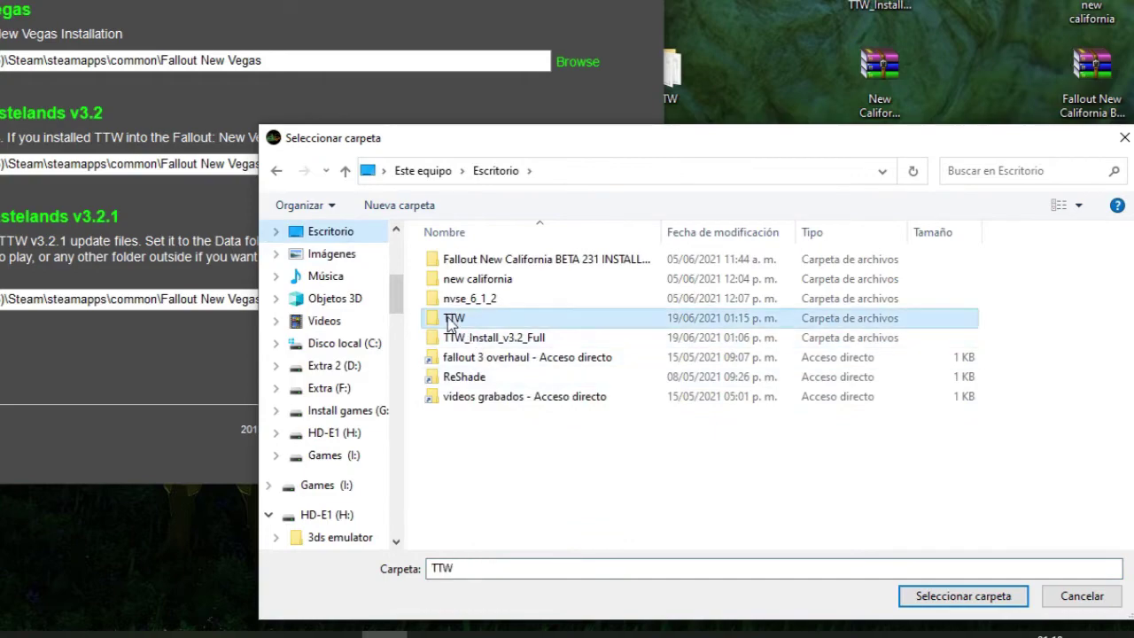
pyautogui.click(919, 600)
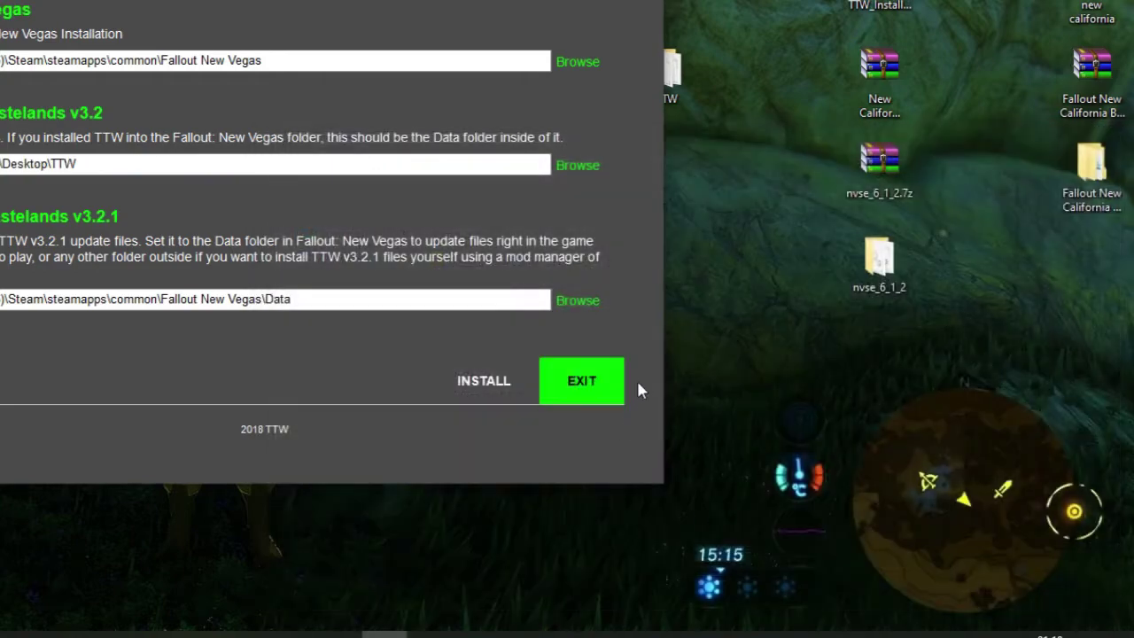
# - Set the v3.2.1 update destination to the desktop TTW folder, install the update, and exit the installer on completion
pyautogui.click(576, 305)
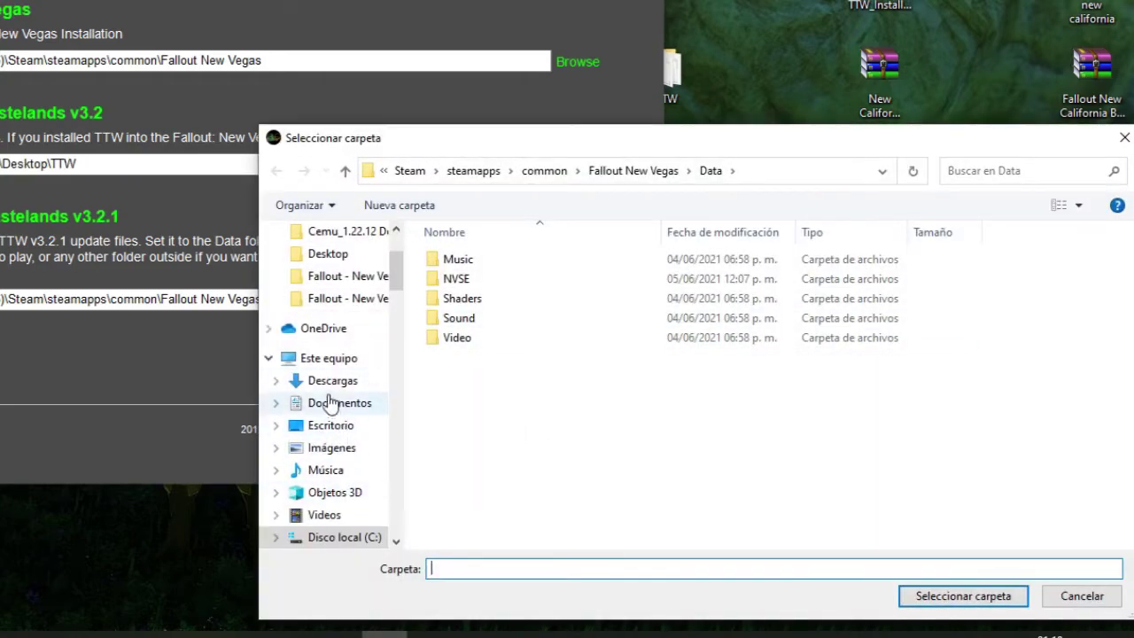
pyautogui.click(331, 426)
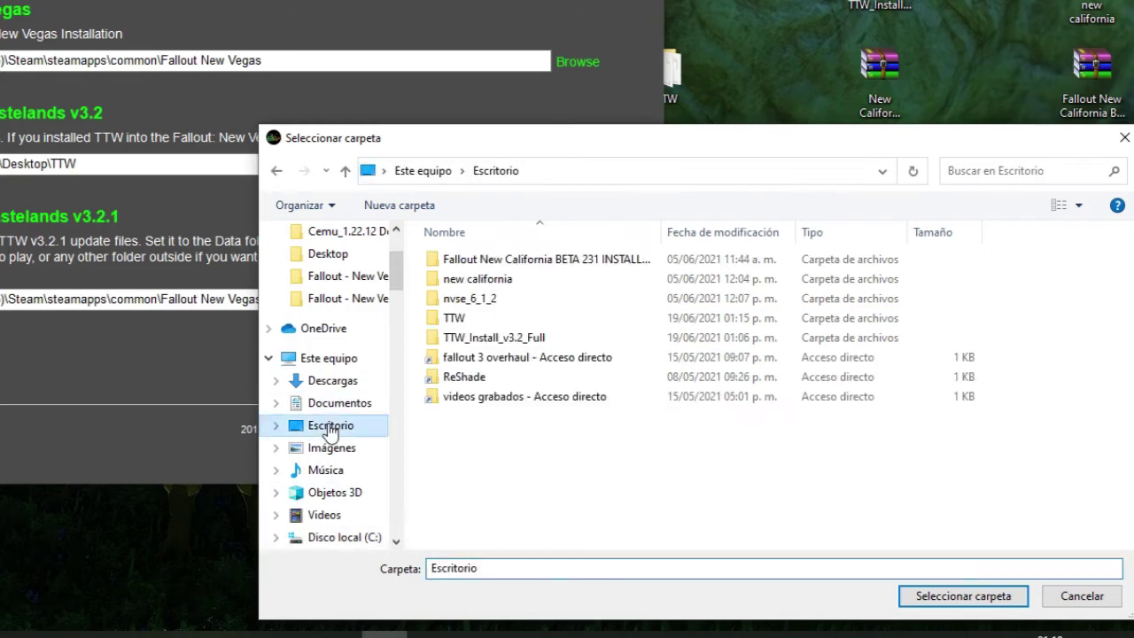
pyautogui.click(459, 321)
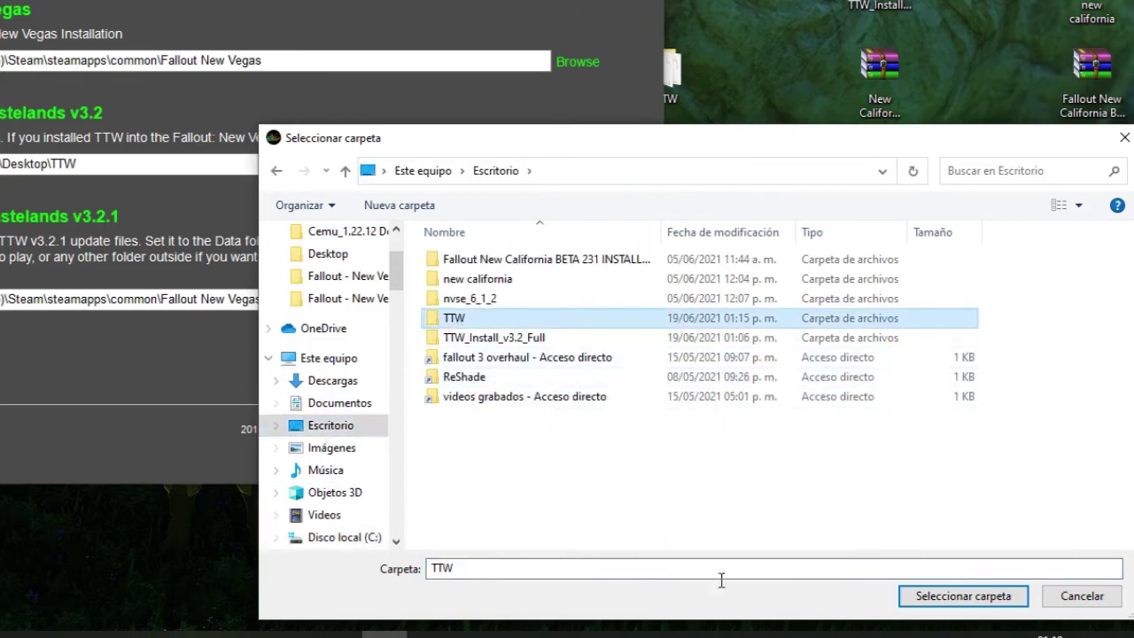
pyautogui.click(921, 598)
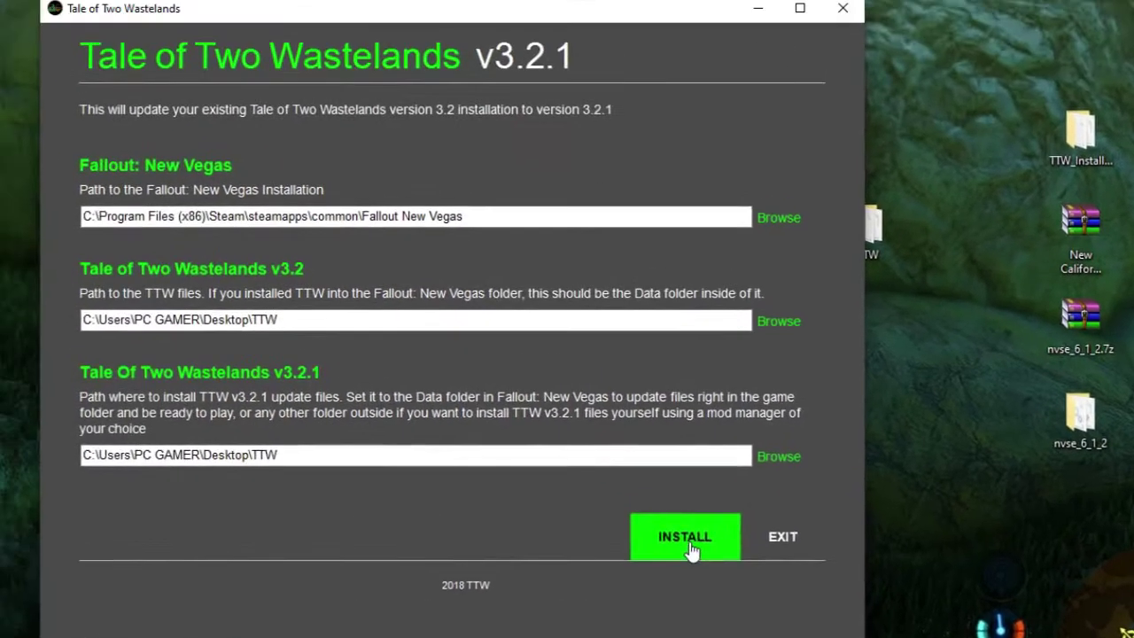
pyautogui.click(516, 406)
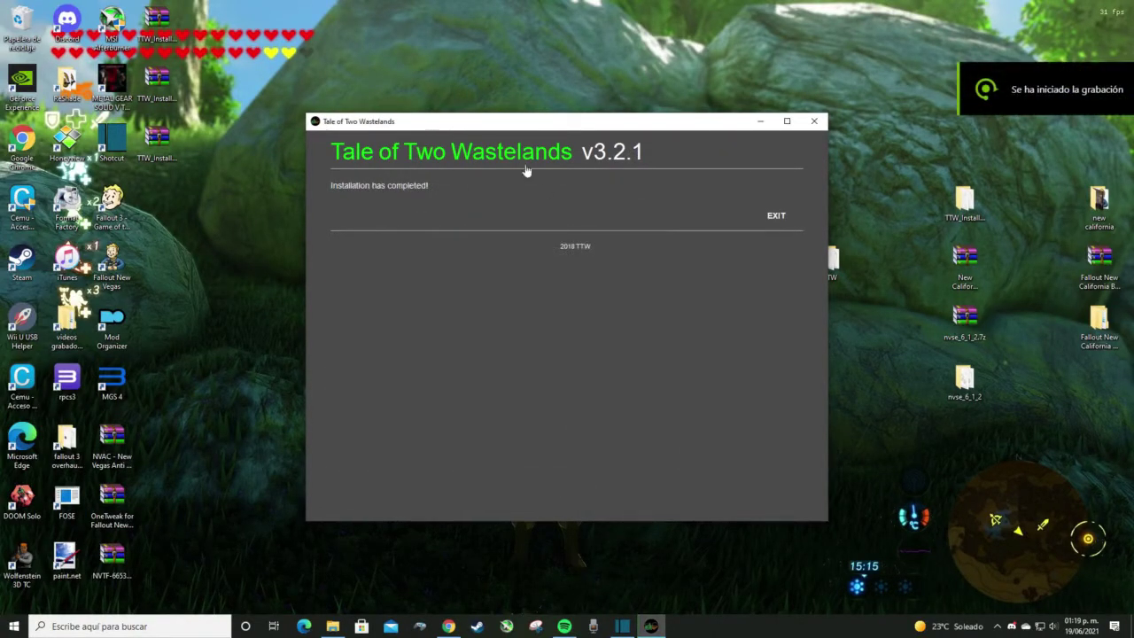
pyautogui.click(778, 223)
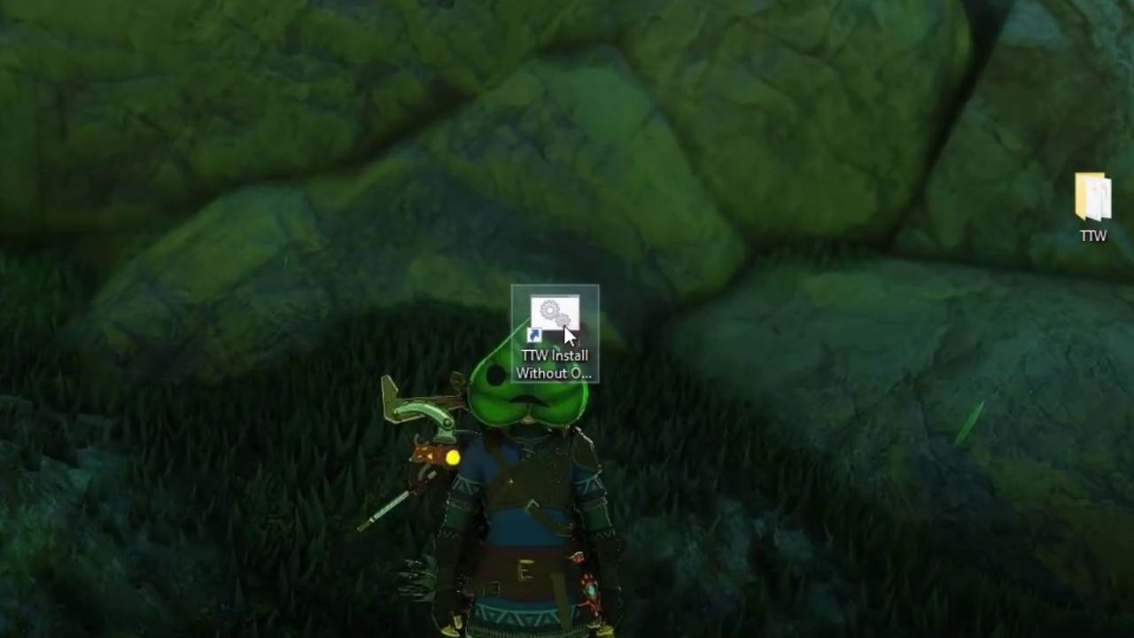
# - Relaunch the TTW installer from its desktop shortcut, allow its changes, and open the TTW_v3.2.1_to_v3.2.2_Update package
pyautogui.doubleClick(564, 323)
pyautogui.click(514, 474)
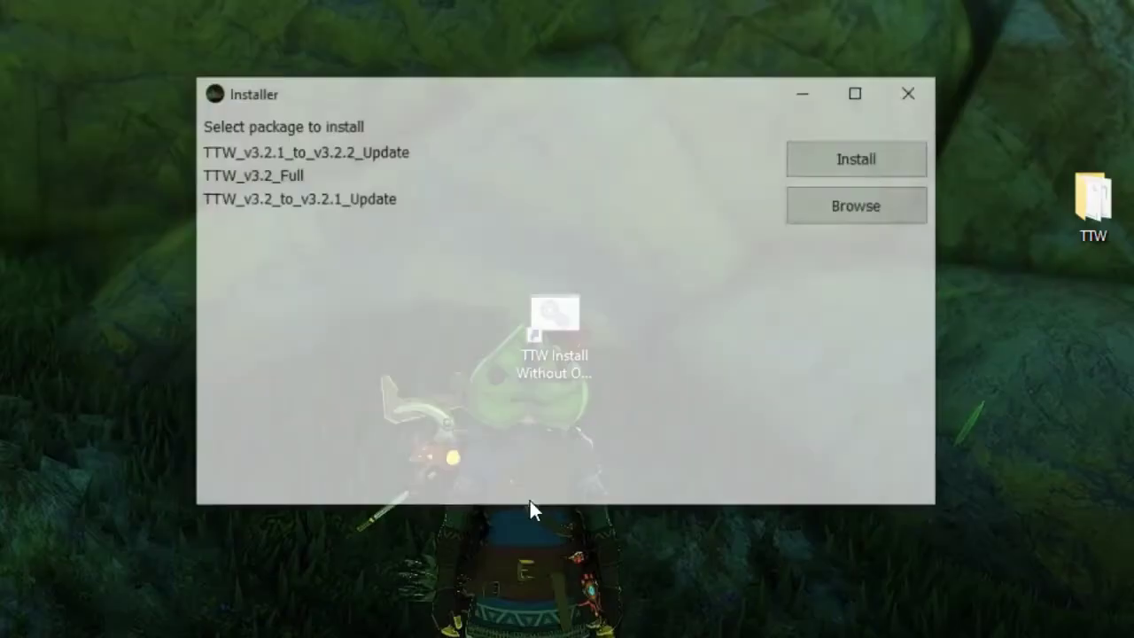
pyautogui.click(308, 157)
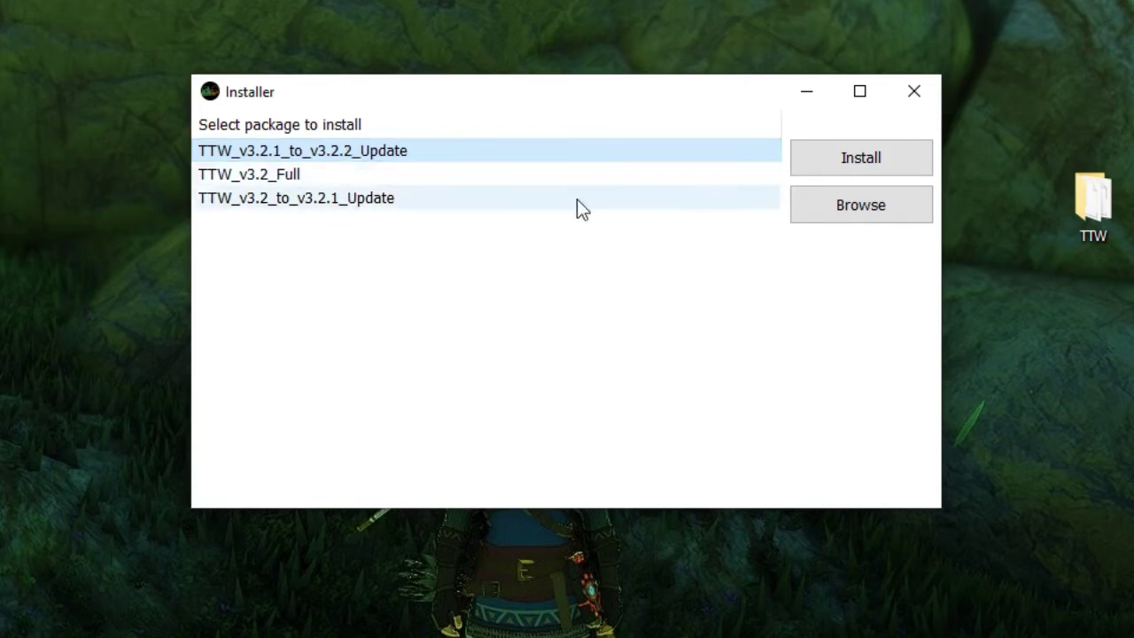
pyautogui.click(817, 160)
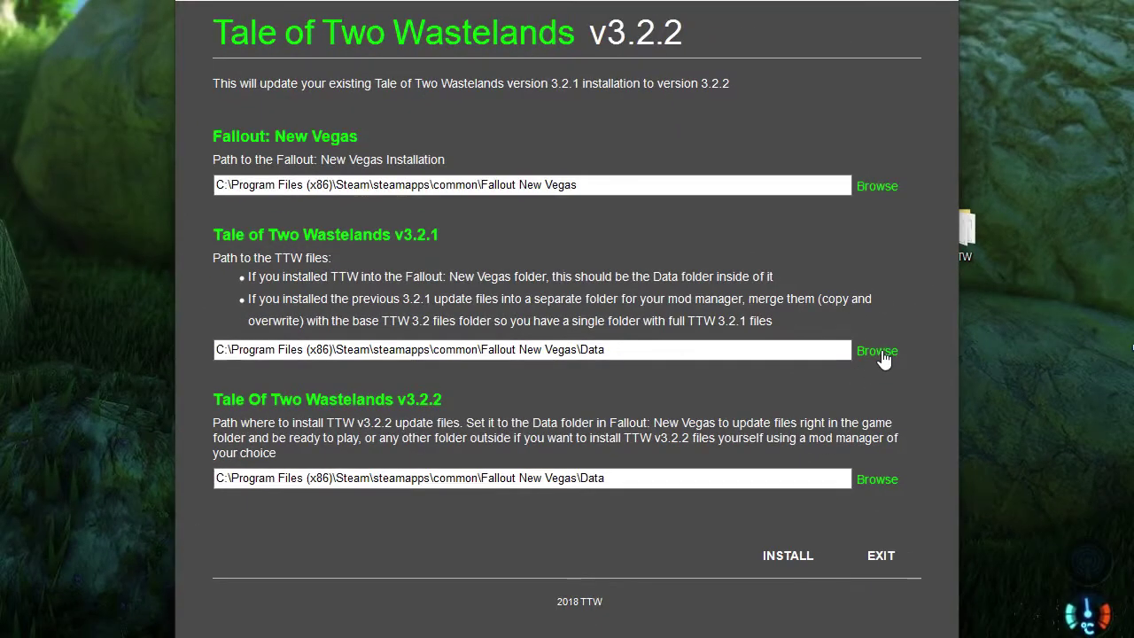
# - Set the path of the existing Tale of Two Wastelands v3.2.1 files to the desktop TTW folder
pyautogui.click(886, 354)
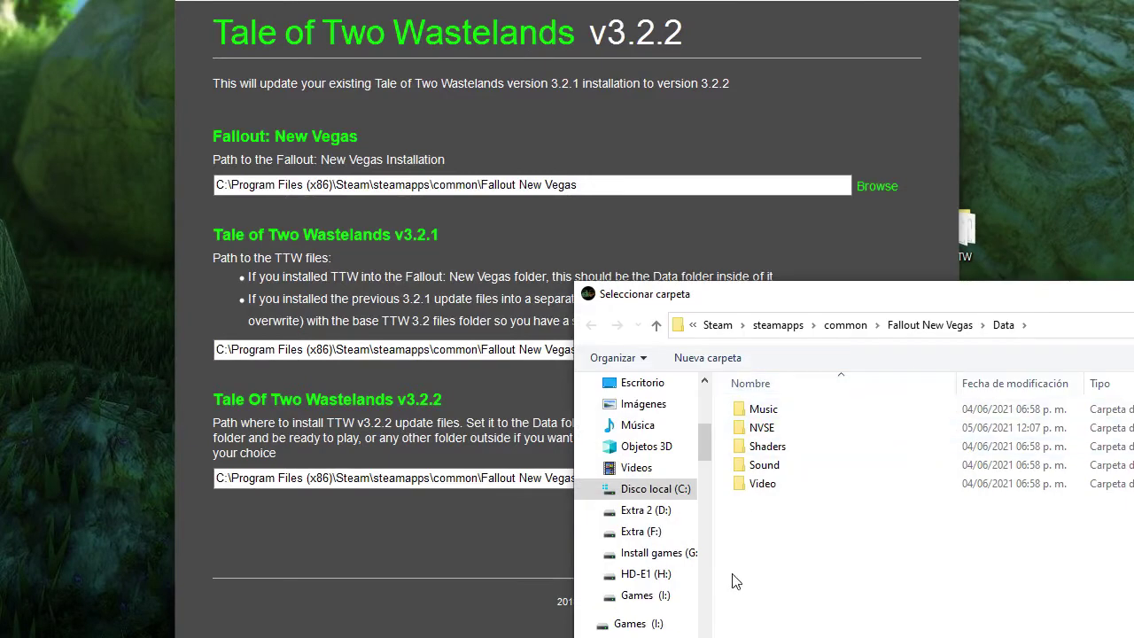
pyautogui.click(651, 574)
pyautogui.scroll(2, 656, 532)
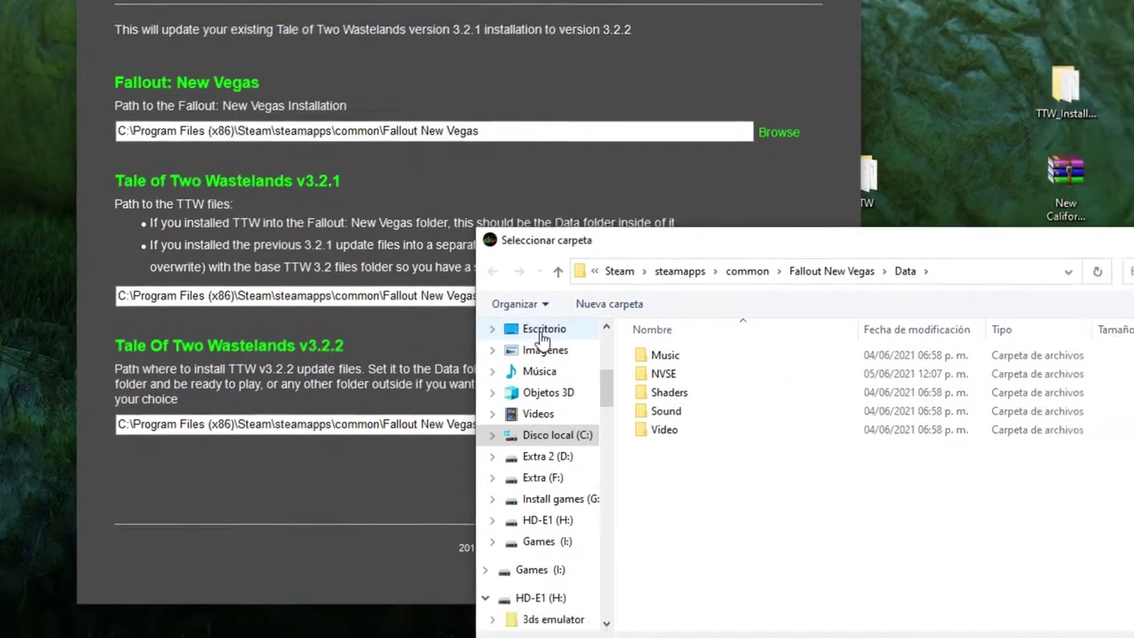
pyautogui.click(642, 381)
pyautogui.click(486, 314)
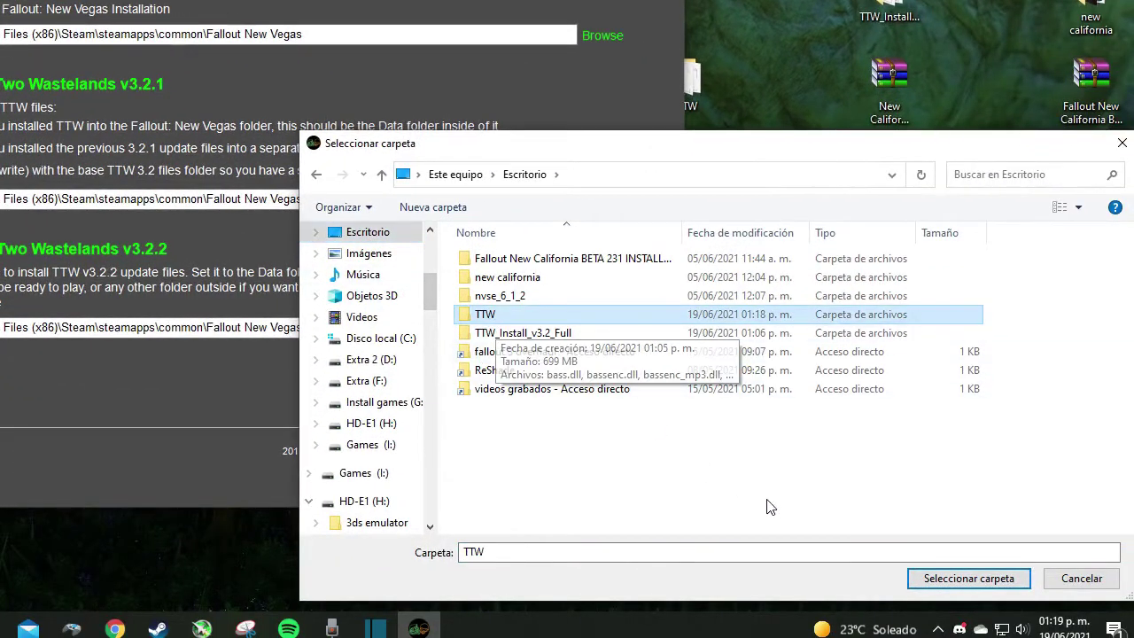
pyautogui.click(935, 588)
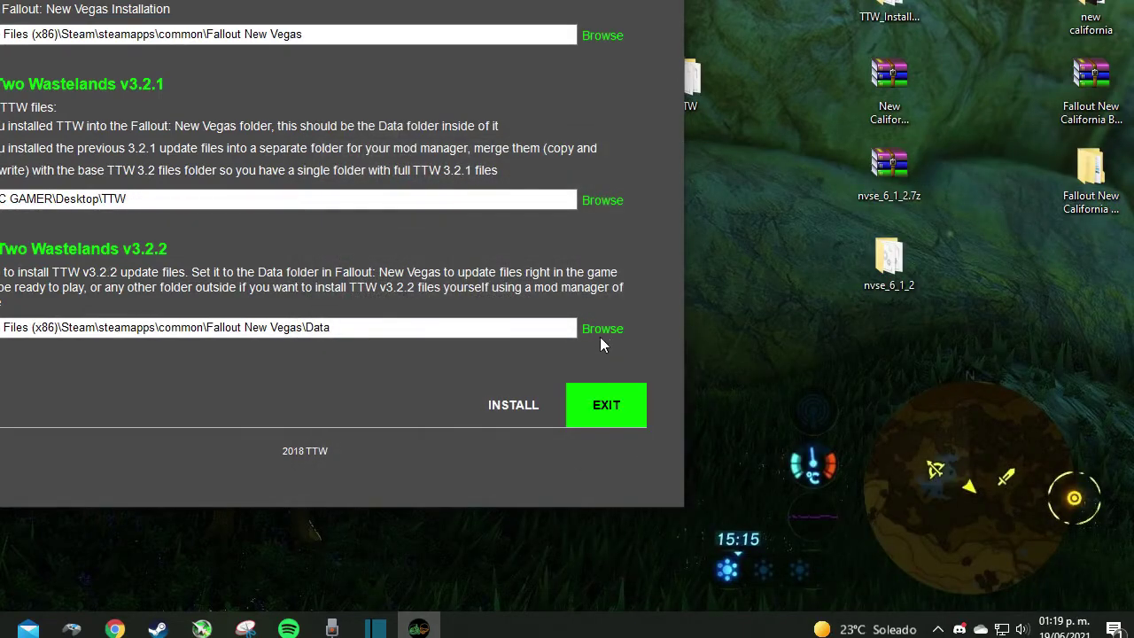
# - Set the v3.2.2 update destination to the desktop TTW folder and install the update
pyautogui.click(603, 335)
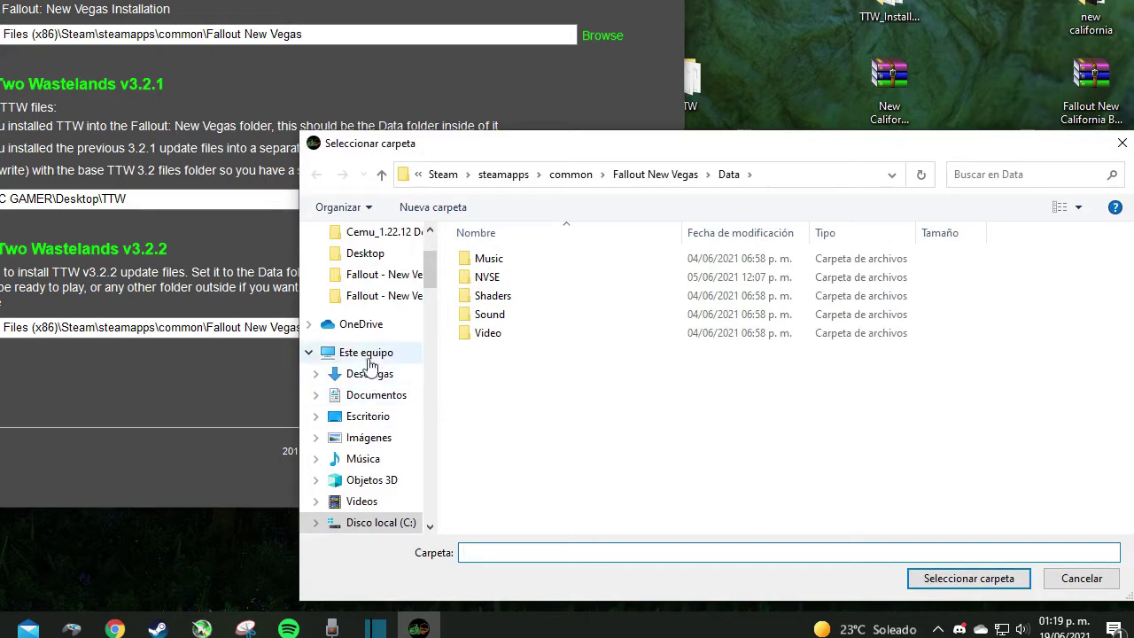
pyautogui.click(368, 416)
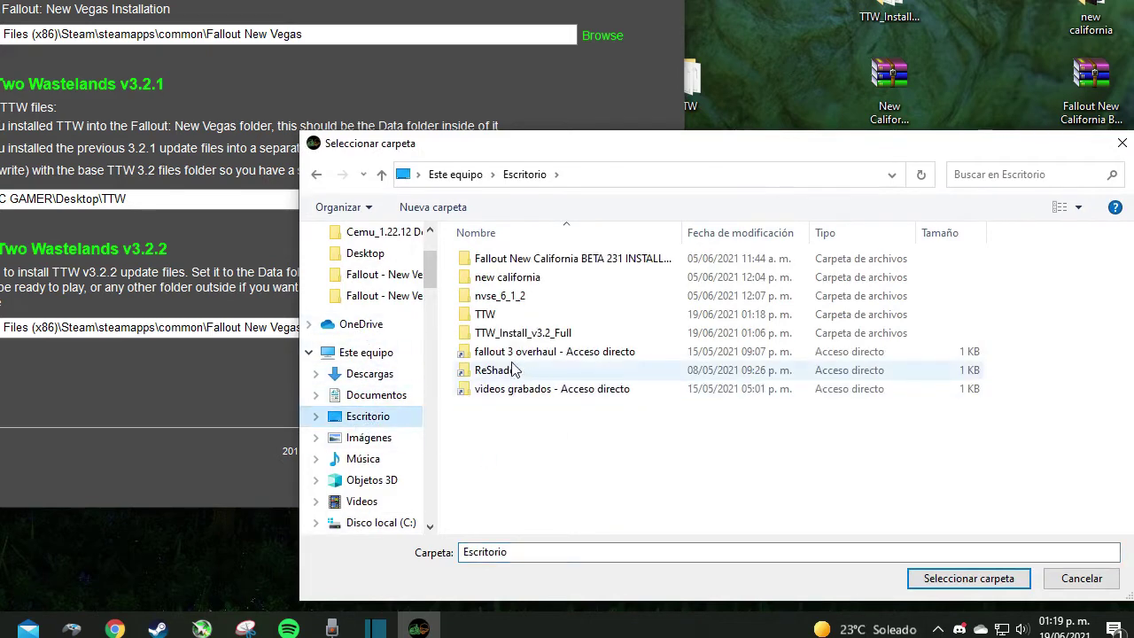
pyautogui.click(485, 315)
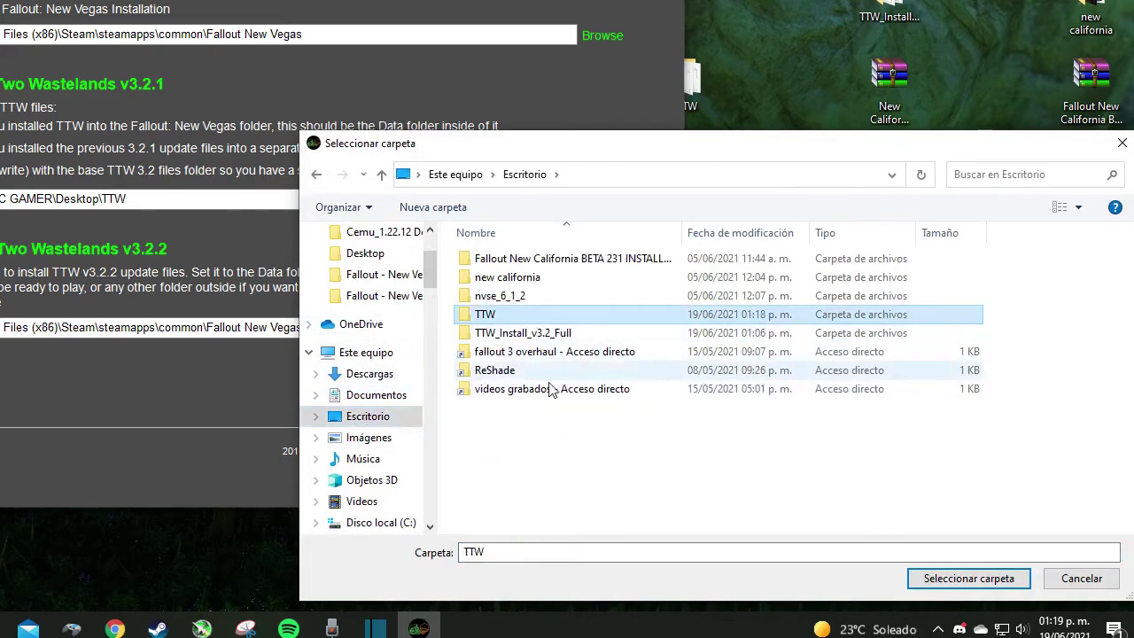
pyautogui.click(929, 577)
pyautogui.click(518, 413)
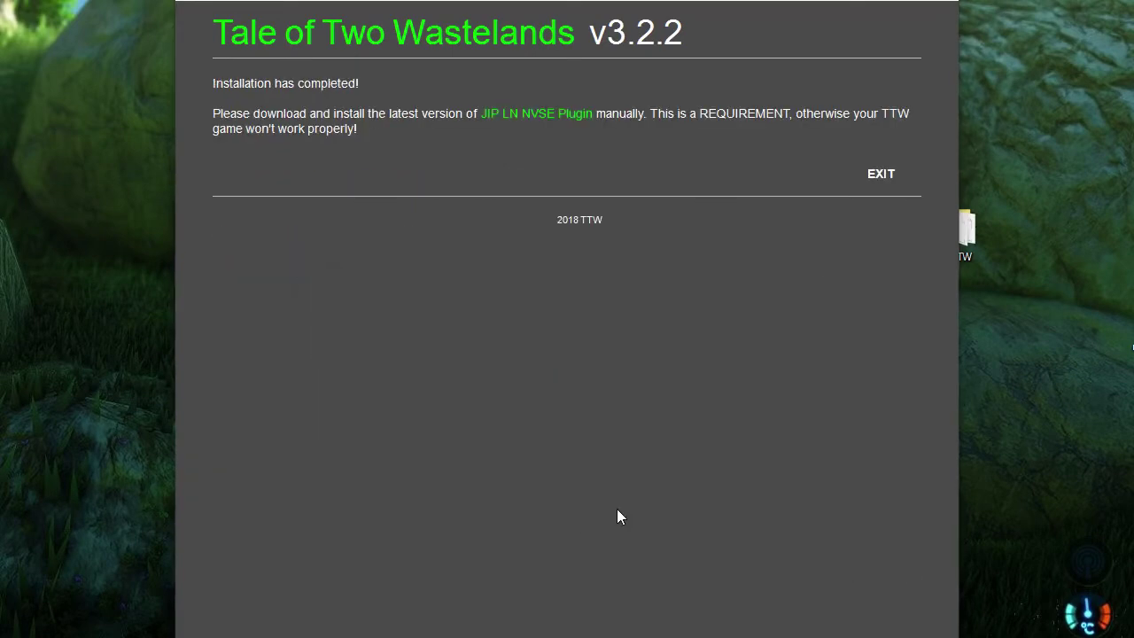
# - Close the finished v3.2.2 installer and move the TTW Install Without OGG Reencoding shortcut below the three TTW archives on the desktop
pyautogui.click(942, 6)
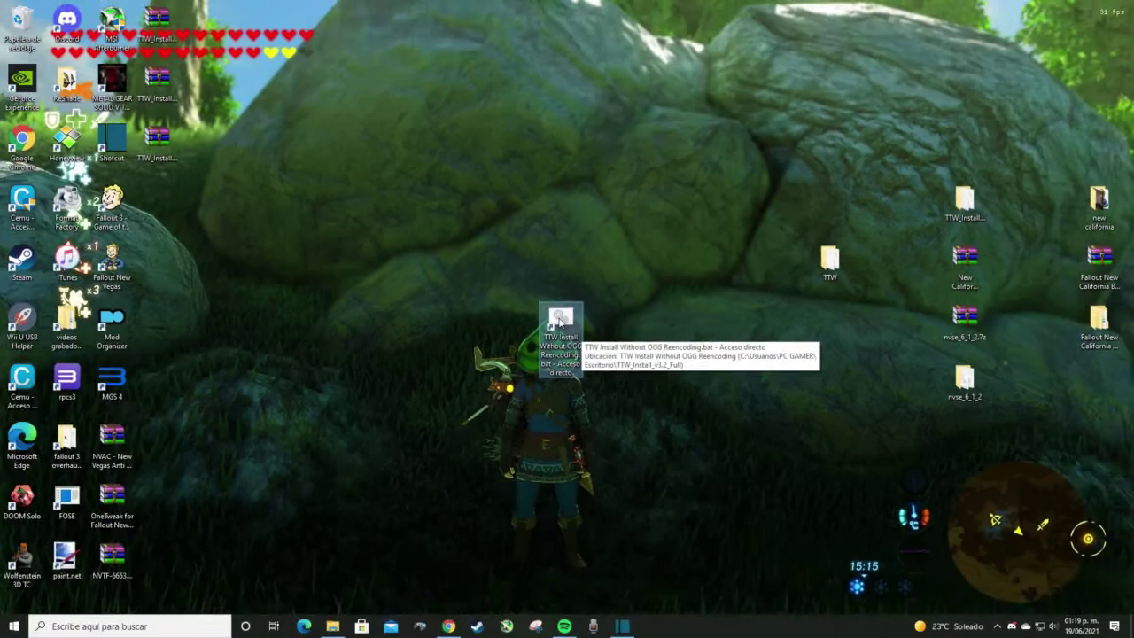
pyautogui.moveTo(561, 319); pyautogui.dragTo(157, 212)
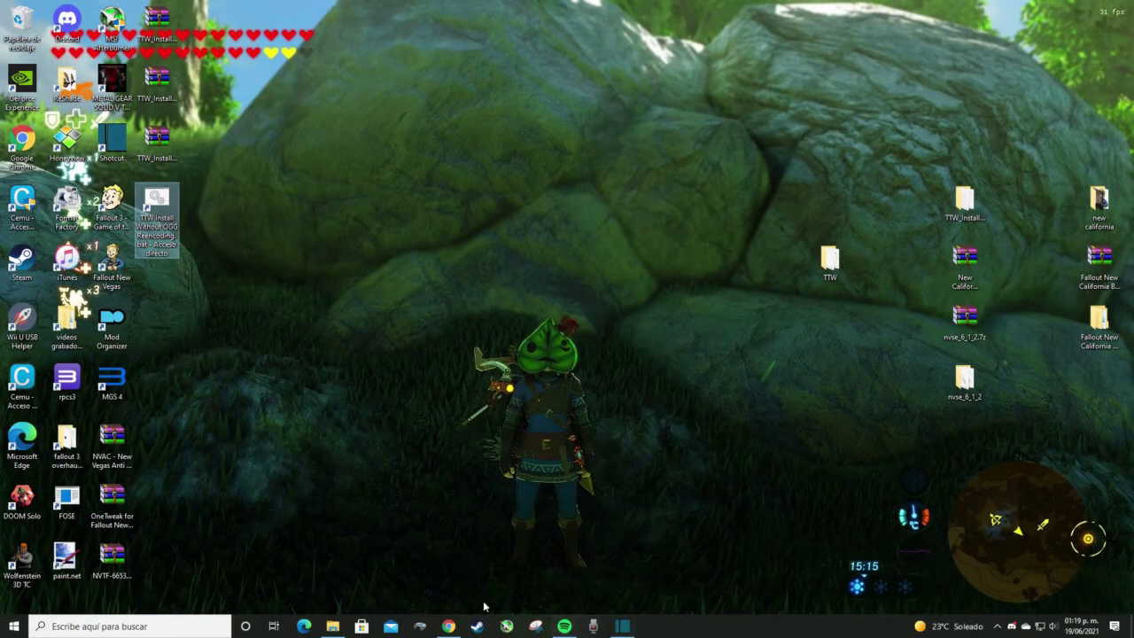
# - Launch Mod Organizer, switch to the New California instance in the instance manager and restart the program to load it
pyautogui.click(118, 329)
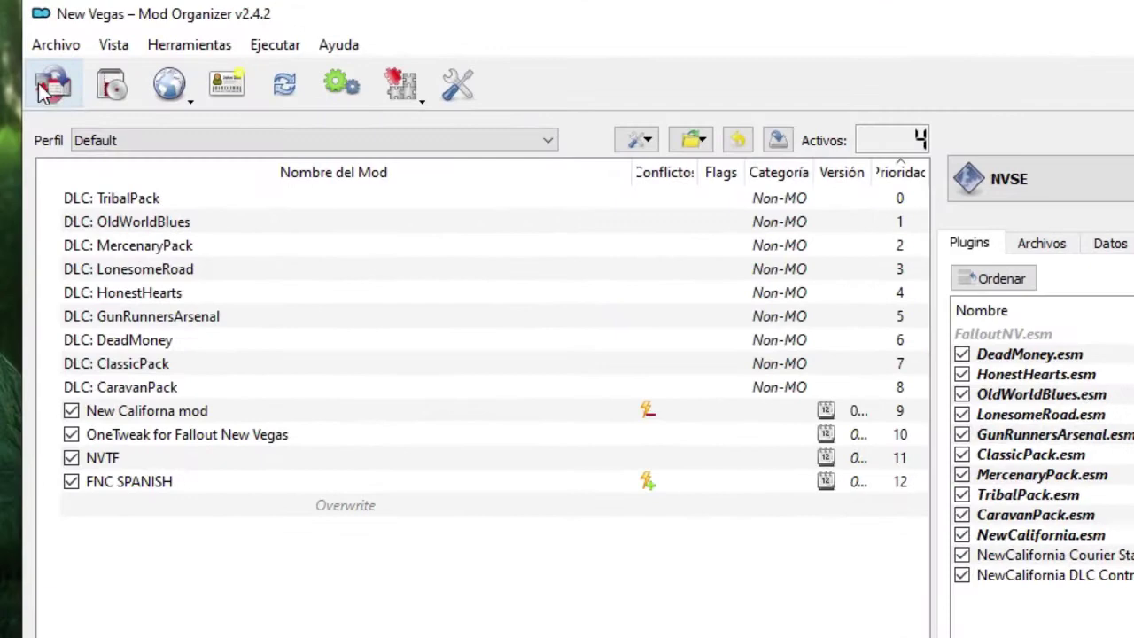
pyautogui.click(76, 89)
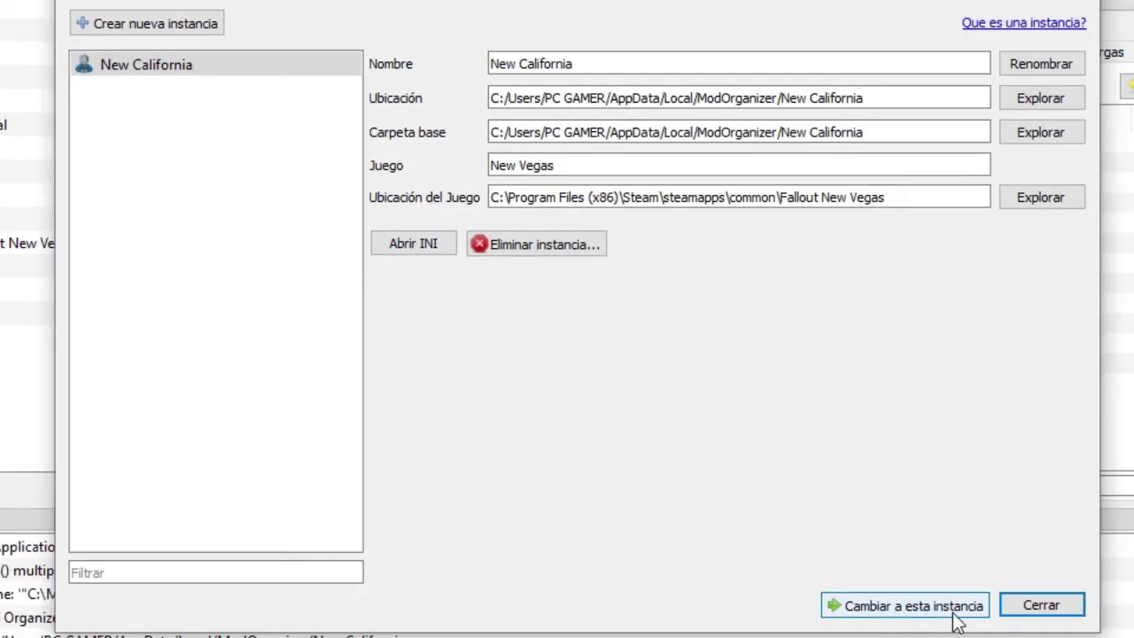
pyautogui.click(877, 610)
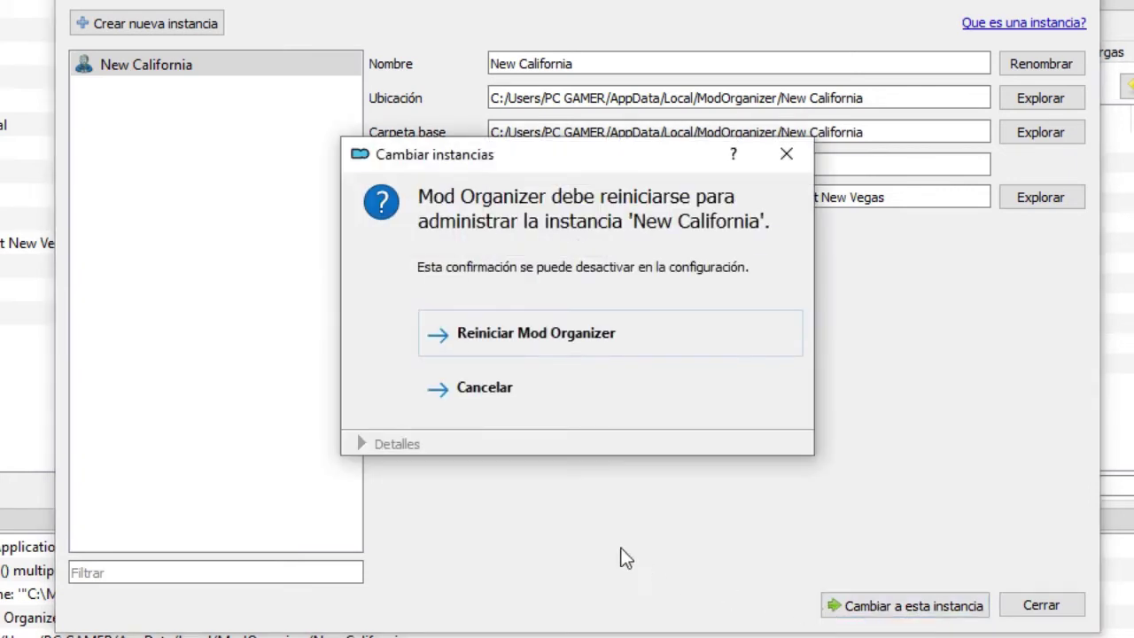
pyautogui.click(557, 343)
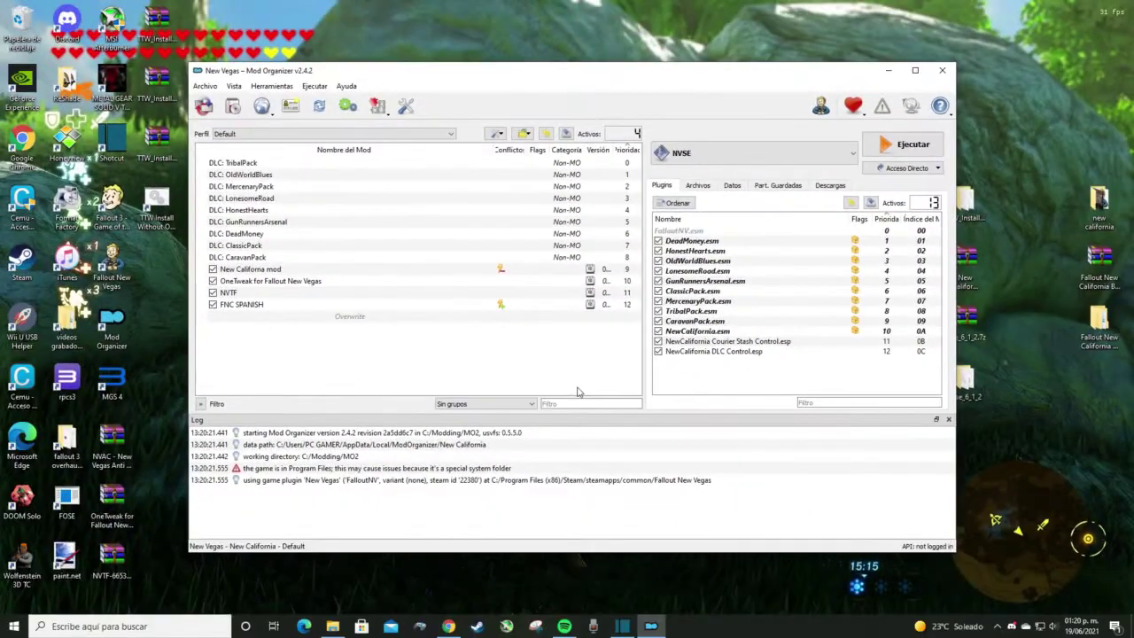
# - Begin a new global instance in the instance manager and choose TTW as the game to manage
pyautogui.click(205, 108)
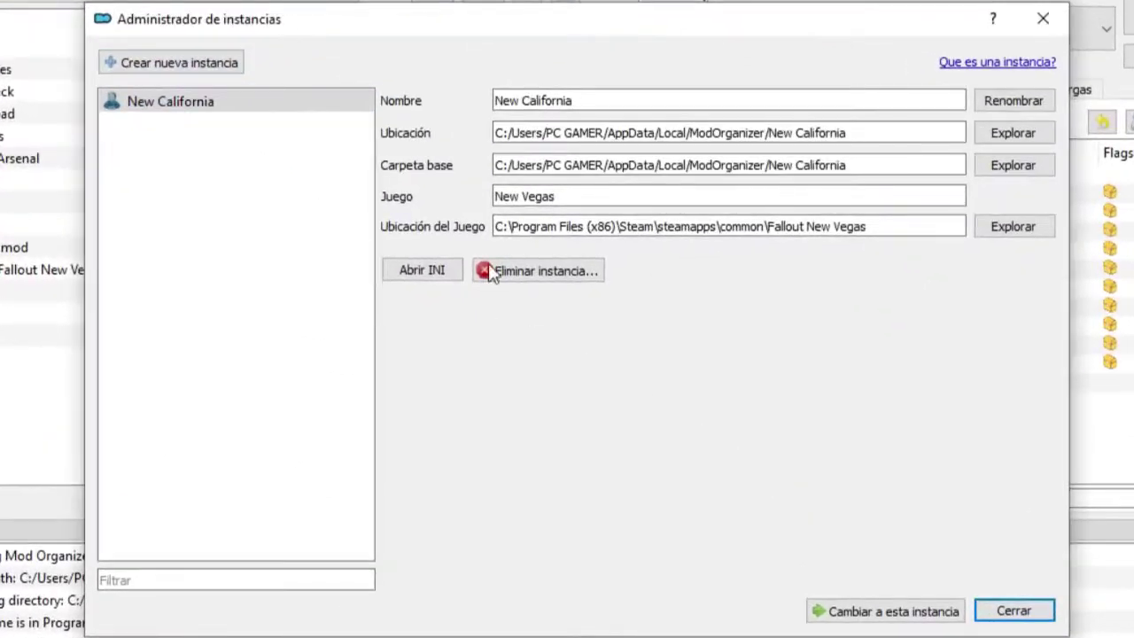
pyautogui.click(149, 64)
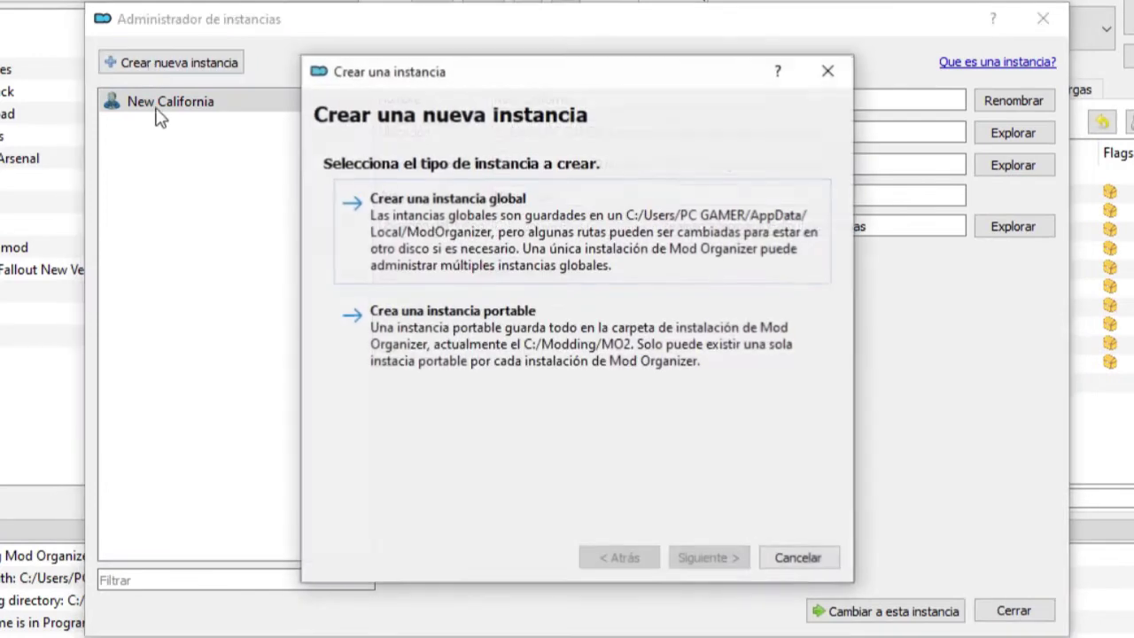
pyautogui.click(423, 220)
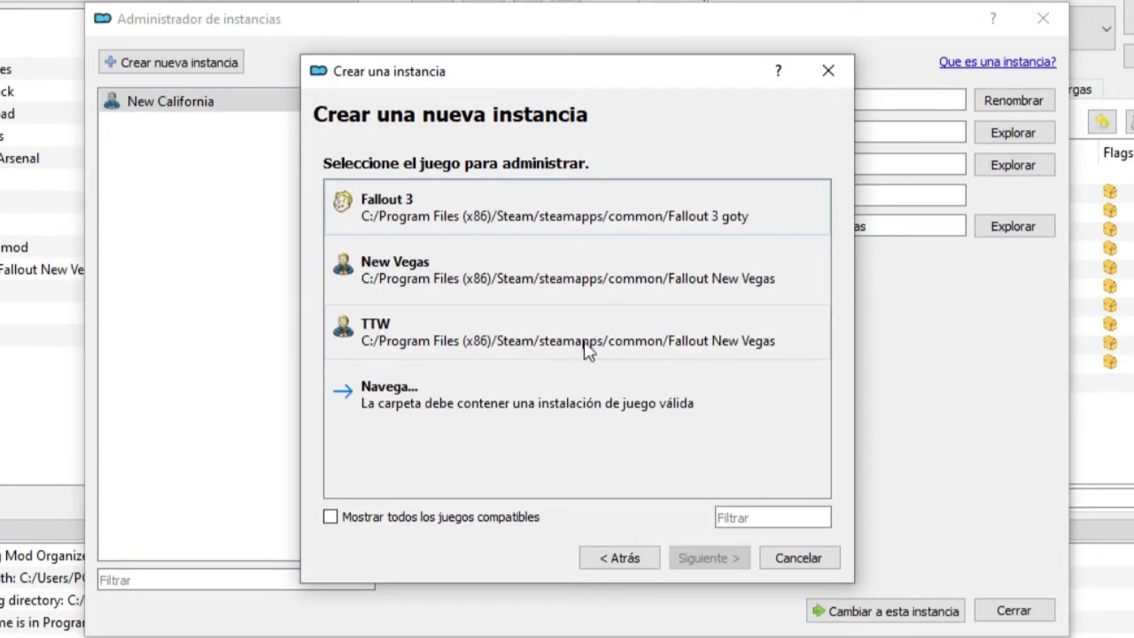
pyautogui.click(413, 344)
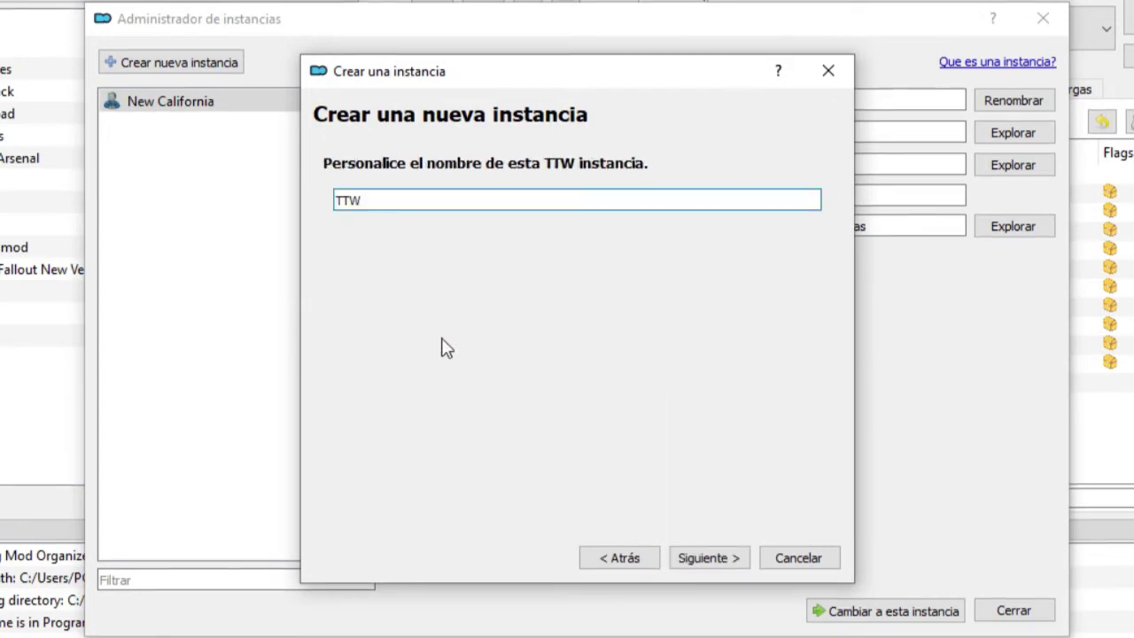
# - Finish creating the instance with the name TTW, the default data folder and no Nexus connection, and decline the tutorial
pyautogui.click(373, 202)
pyautogui.click(720, 562)
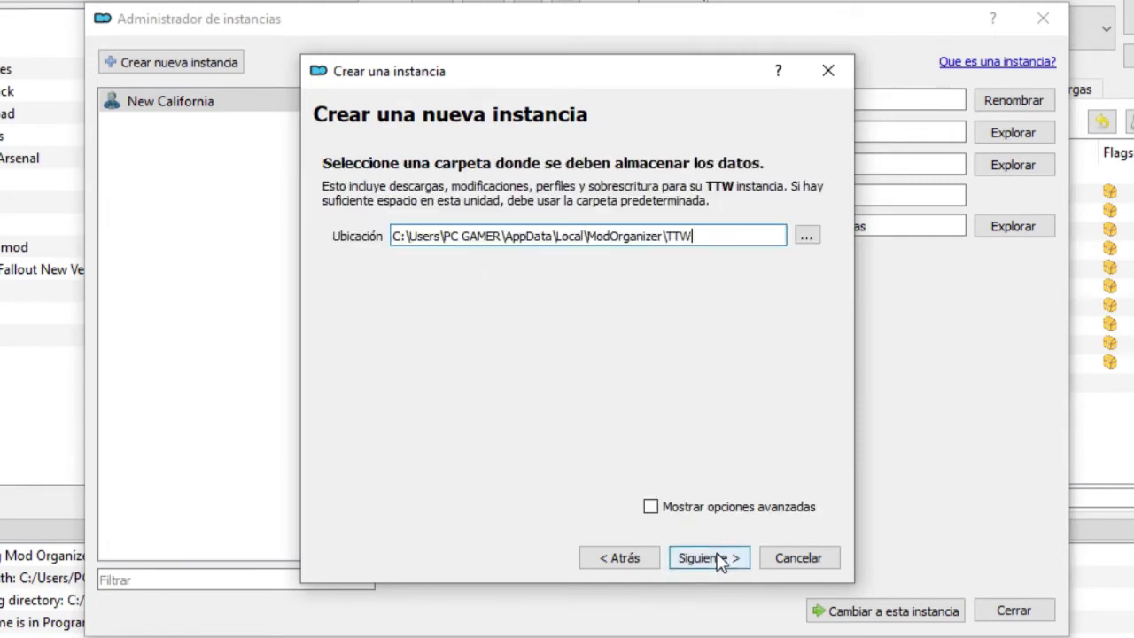
pyautogui.click(700, 561)
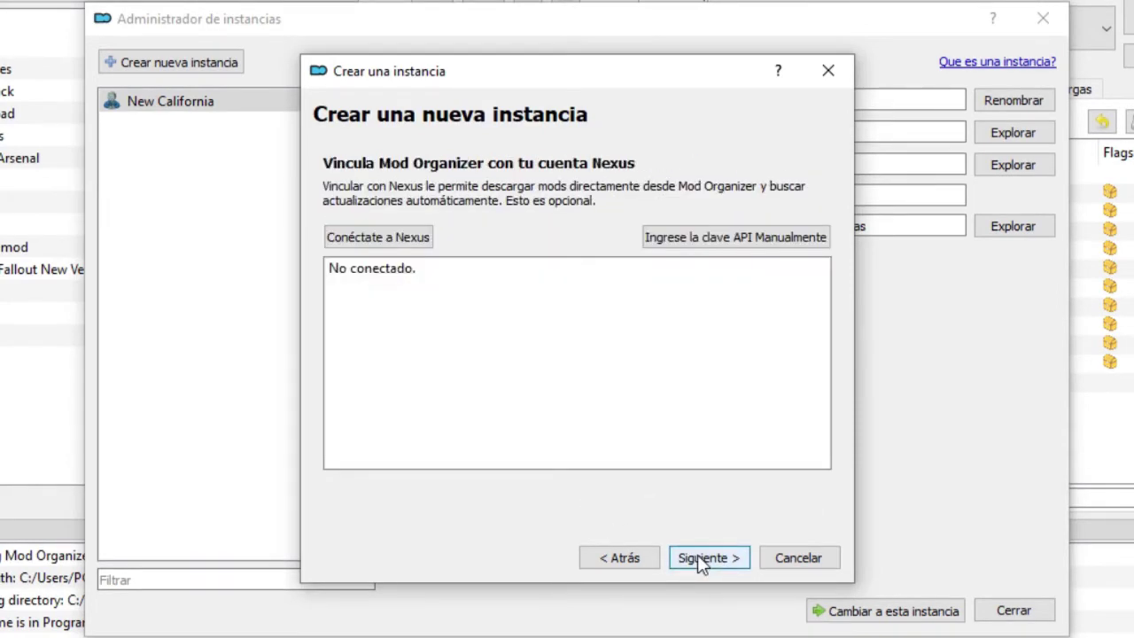
pyautogui.click(698, 554)
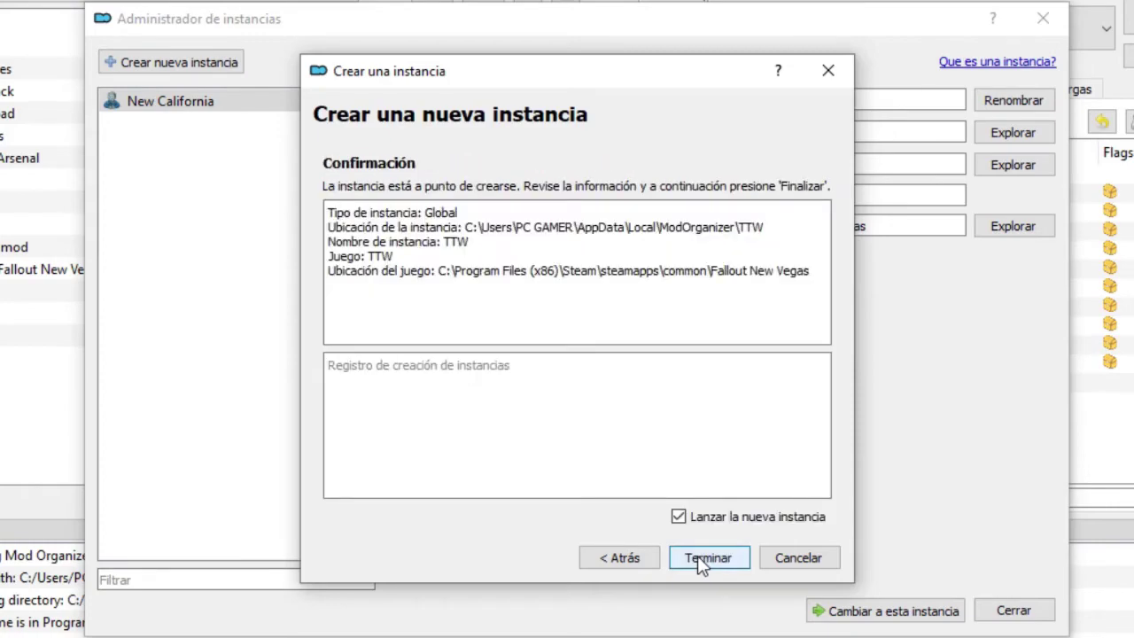
pyautogui.click(697, 556)
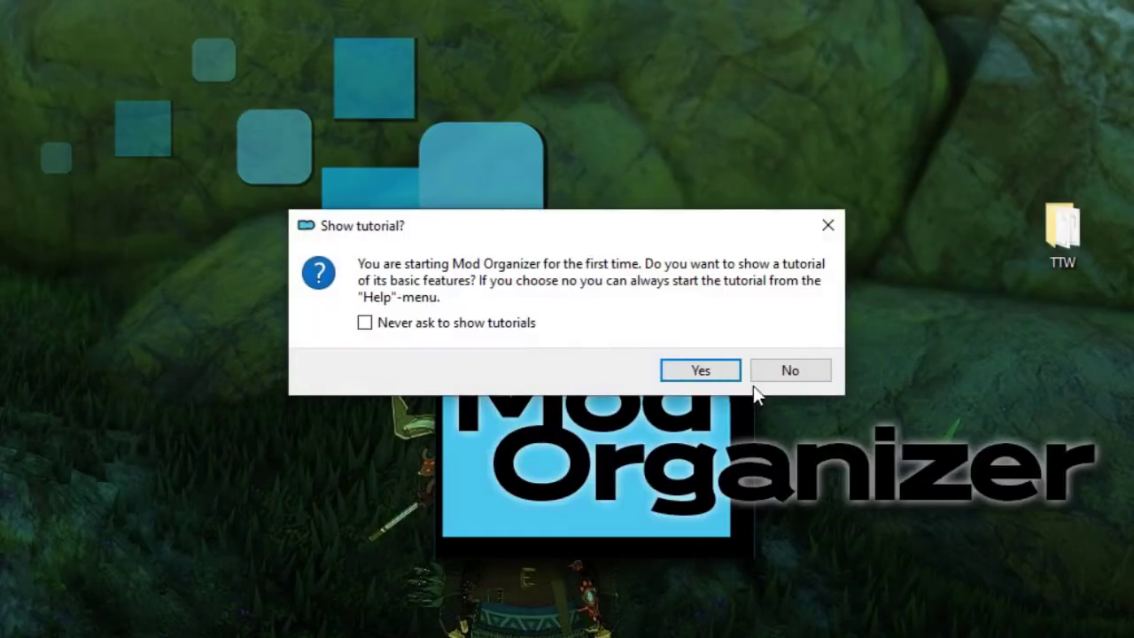
pyautogui.click(765, 373)
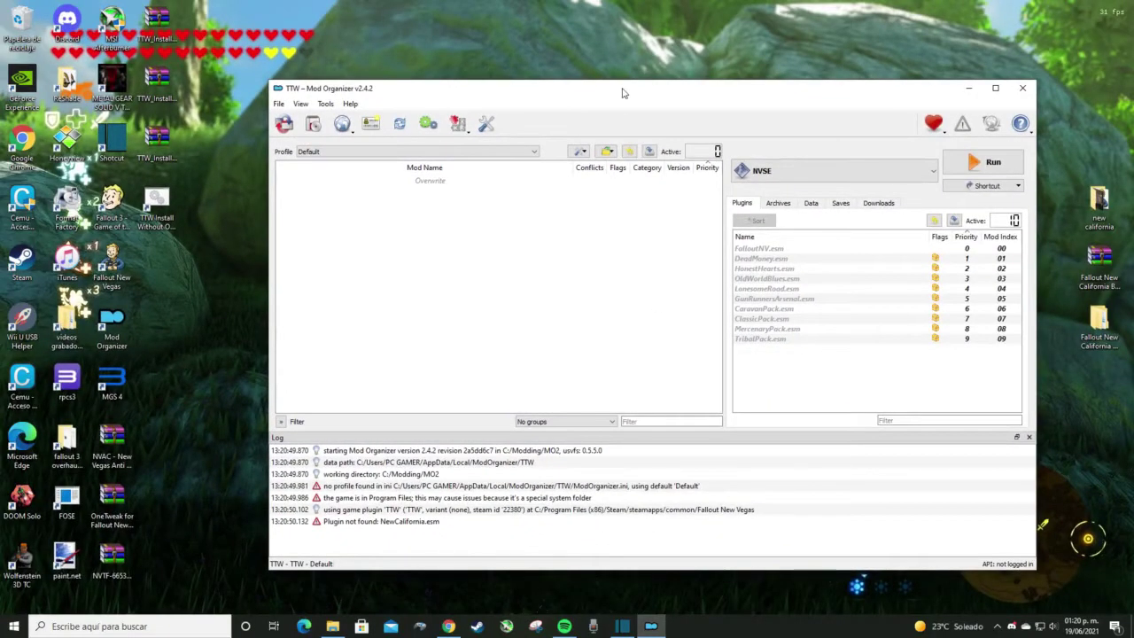
# - Enable profile-specific save games for the Default profile of the TTW instance and close the profile settings
pyautogui.moveTo(623, 92); pyautogui.dragTo(586, 78)
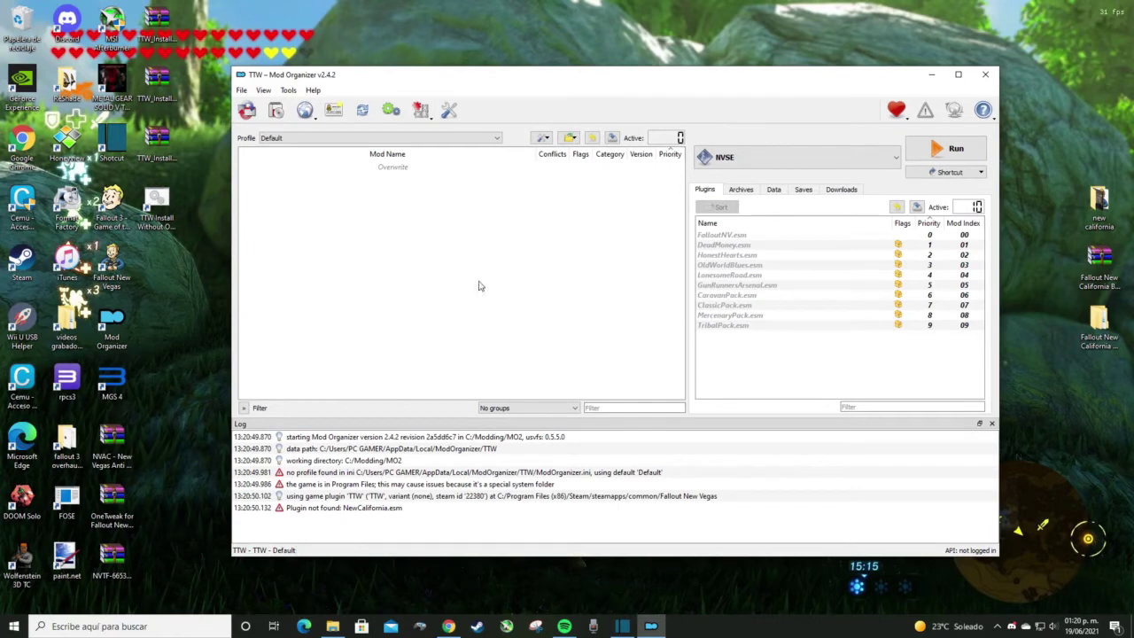
pyautogui.click(333, 110)
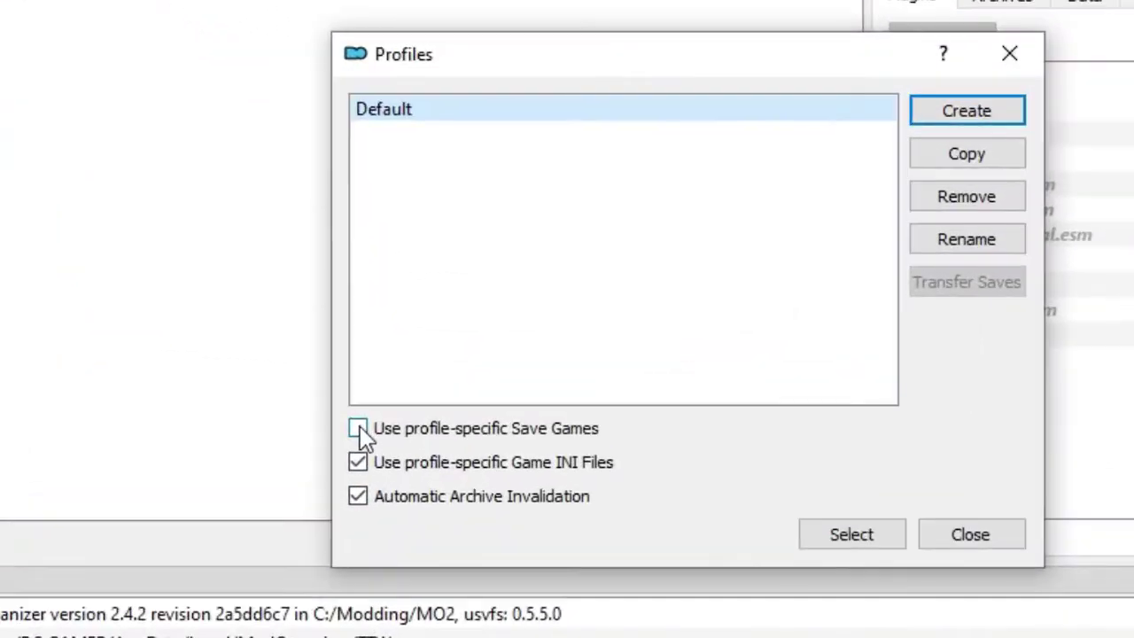
pyautogui.click(484, 362)
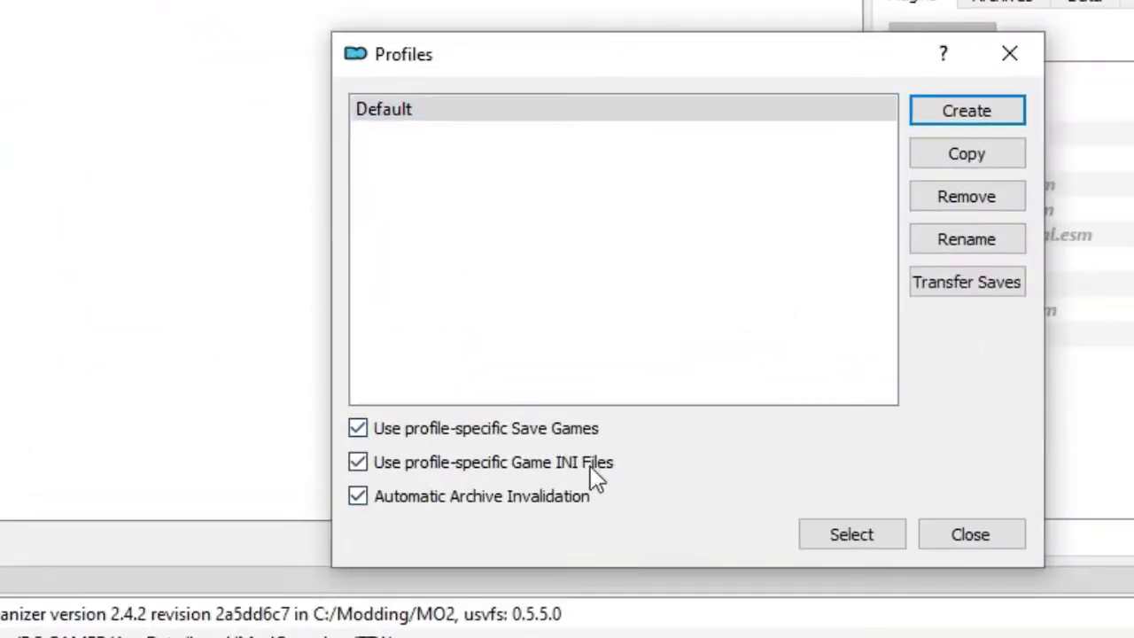
pyautogui.click(1001, 52)
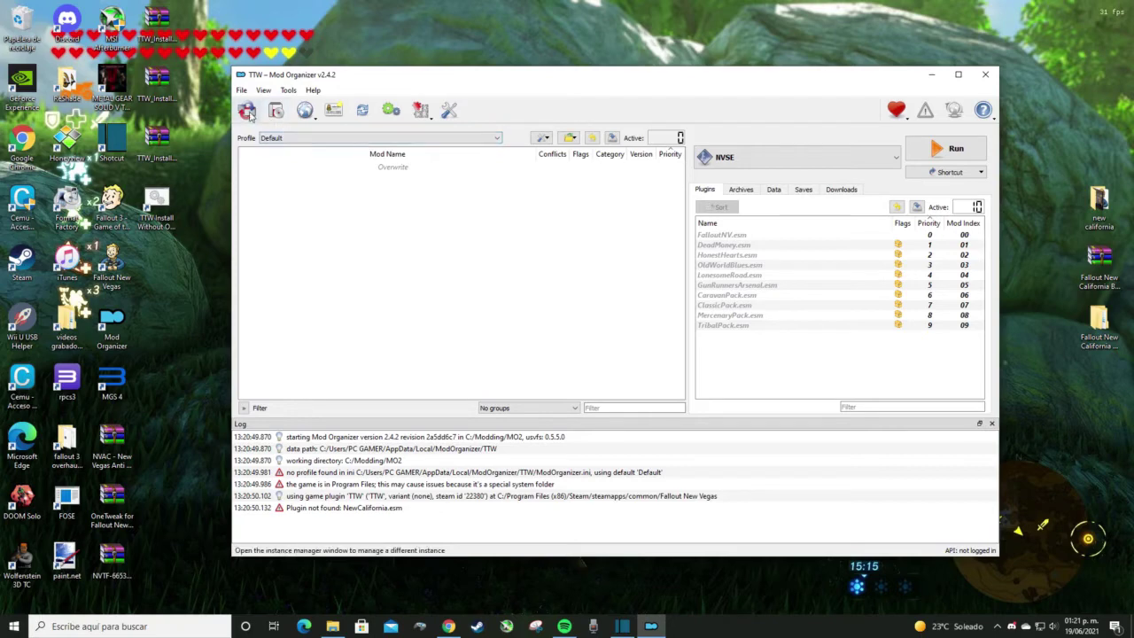
# - Minimize Mod Organizer, compress the desktop TTW folder into a RAR archive named TTW.rar, and place the archive beside the folder
pyautogui.click(933, 76)
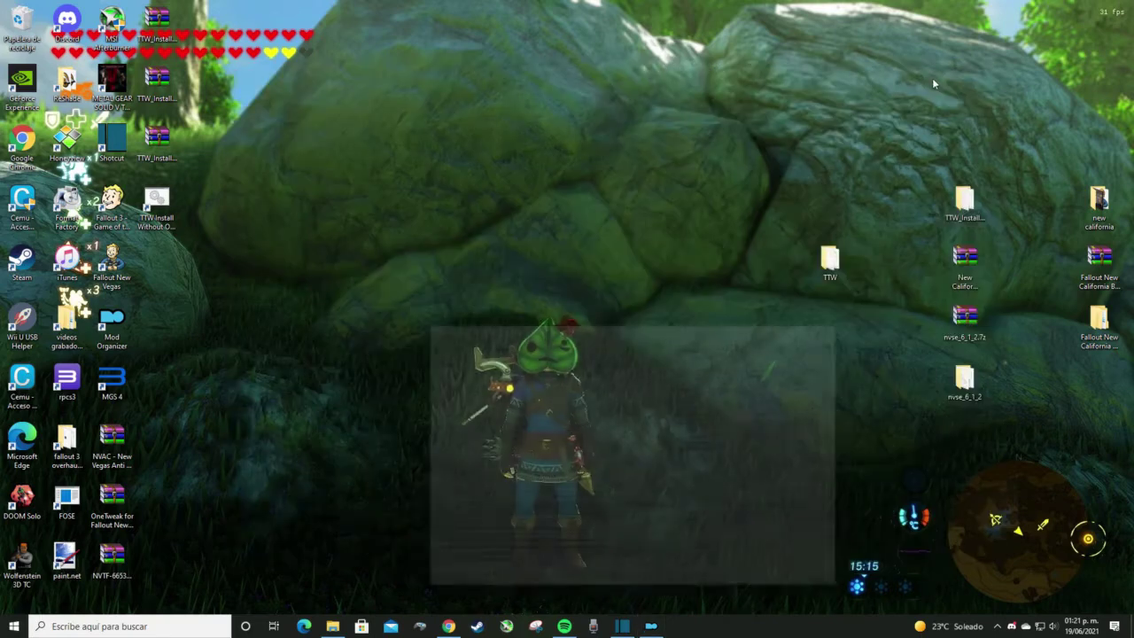
pyautogui.moveTo(844, 276); pyautogui.dragTo(530, 278)
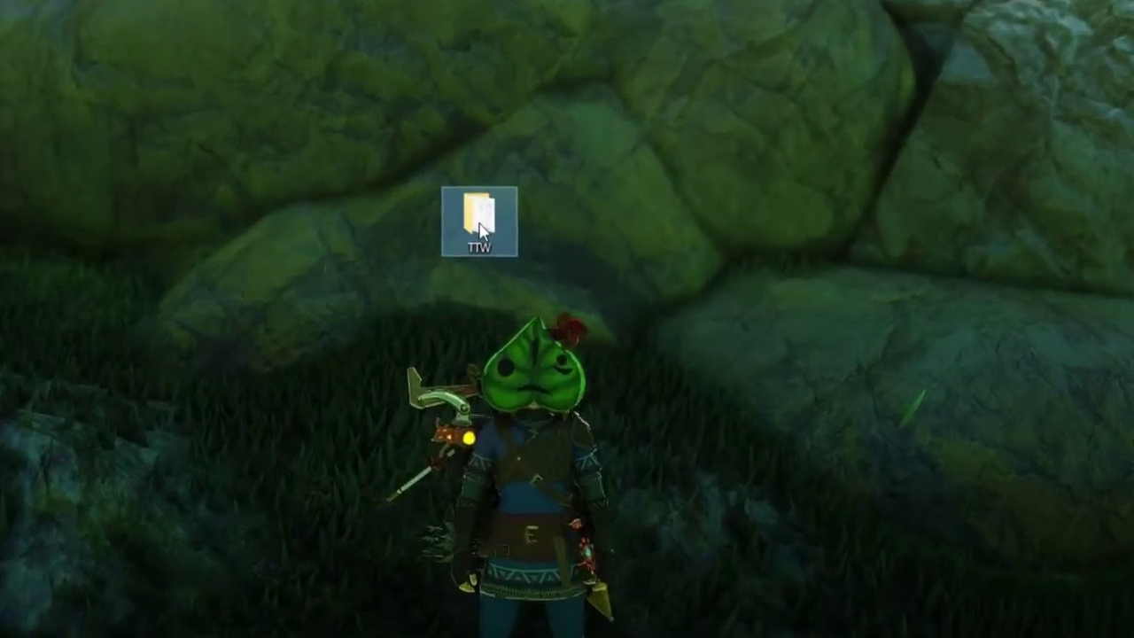
pyautogui.moveTo(512, 261)
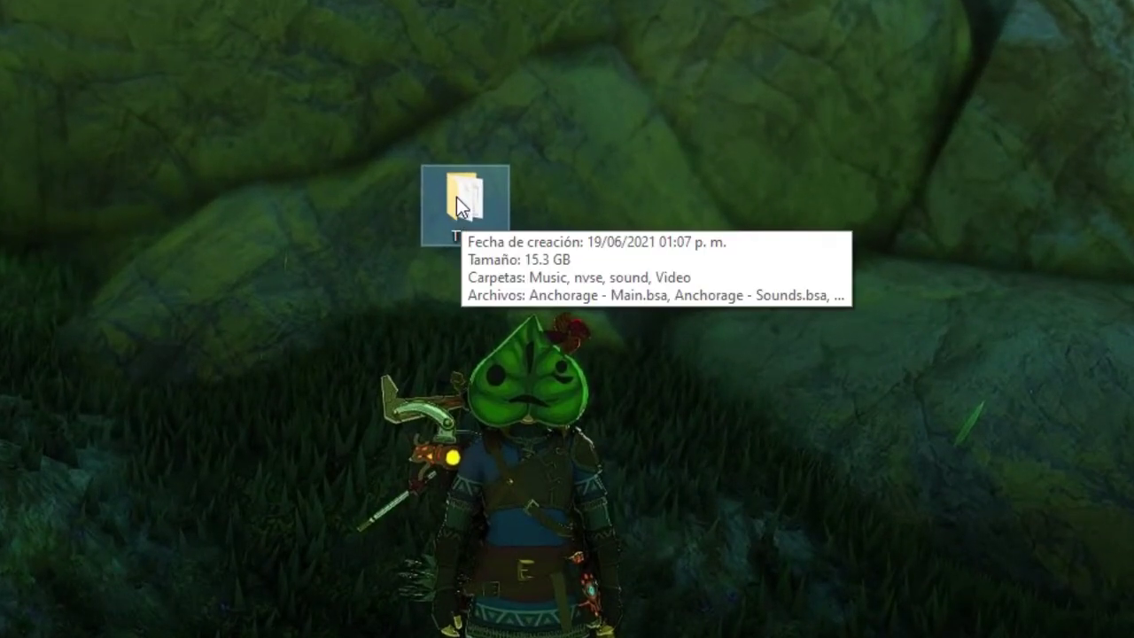
pyautogui.rightClick(456, 197)
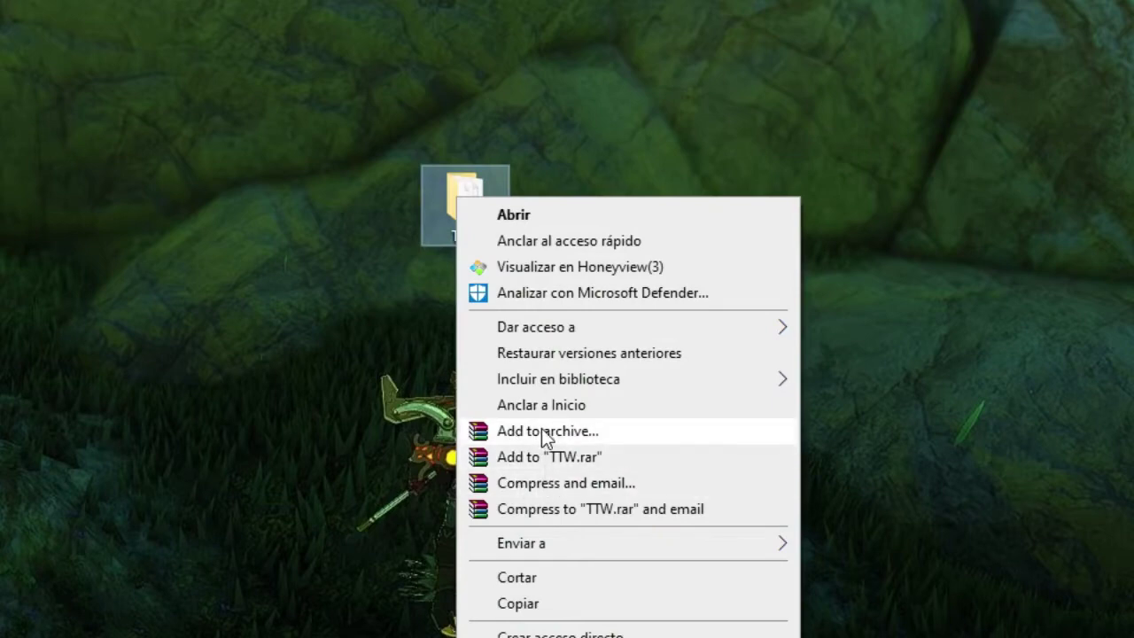
pyautogui.click(542, 431)
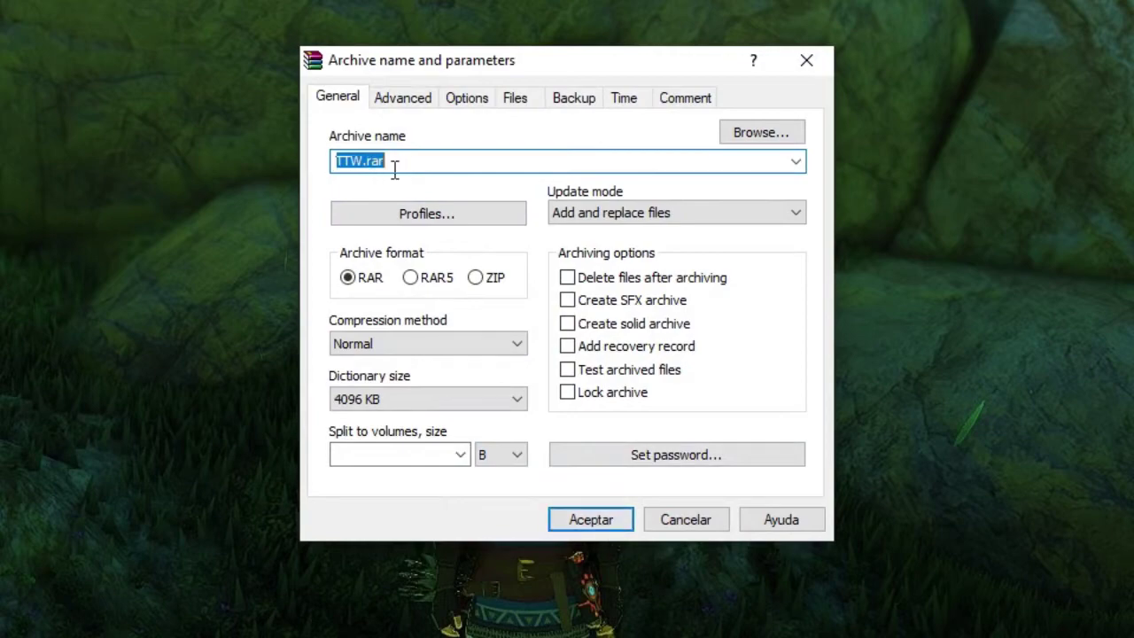
pyautogui.click(582, 524)
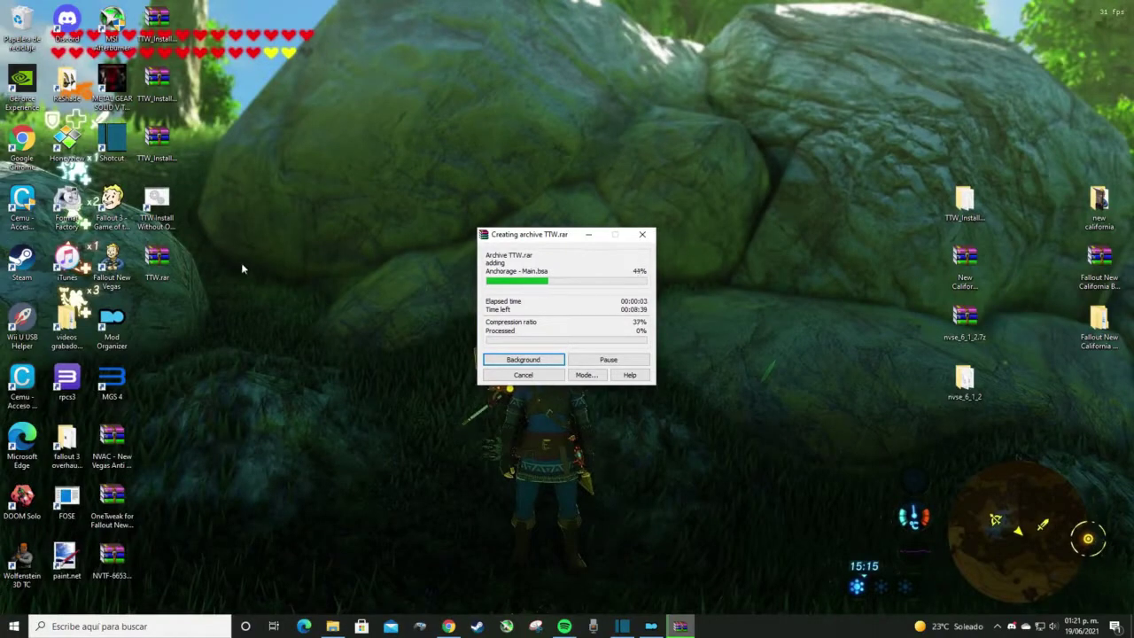
pyautogui.moveTo(157, 257); pyautogui.dragTo(583, 193)
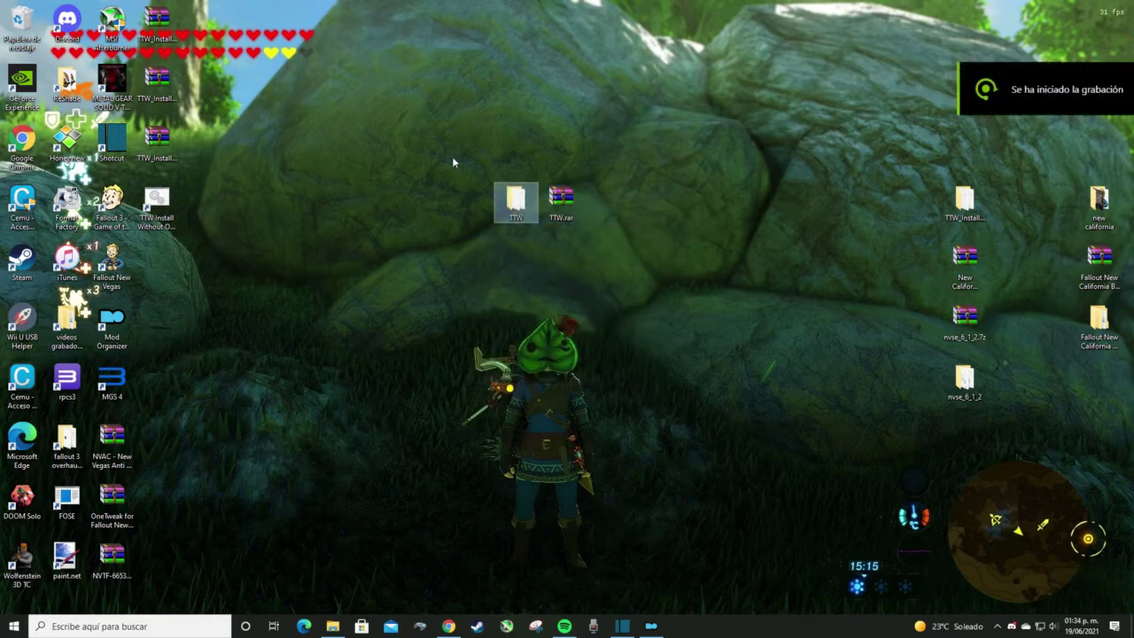
# - Delete the uncompressed TTW folder from the desktop and permanently empty the Recycle Bin
pyautogui.click(518, 212)
pyautogui.moveTo(517, 212); pyautogui.dragTo(609, 244)
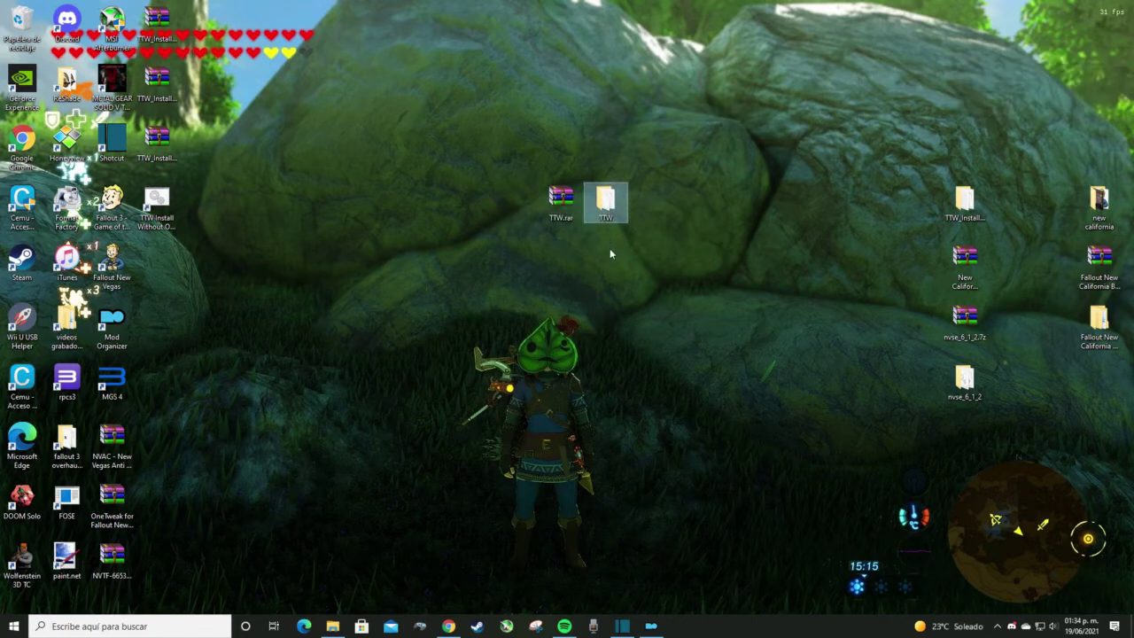
pyautogui.press('Delete')
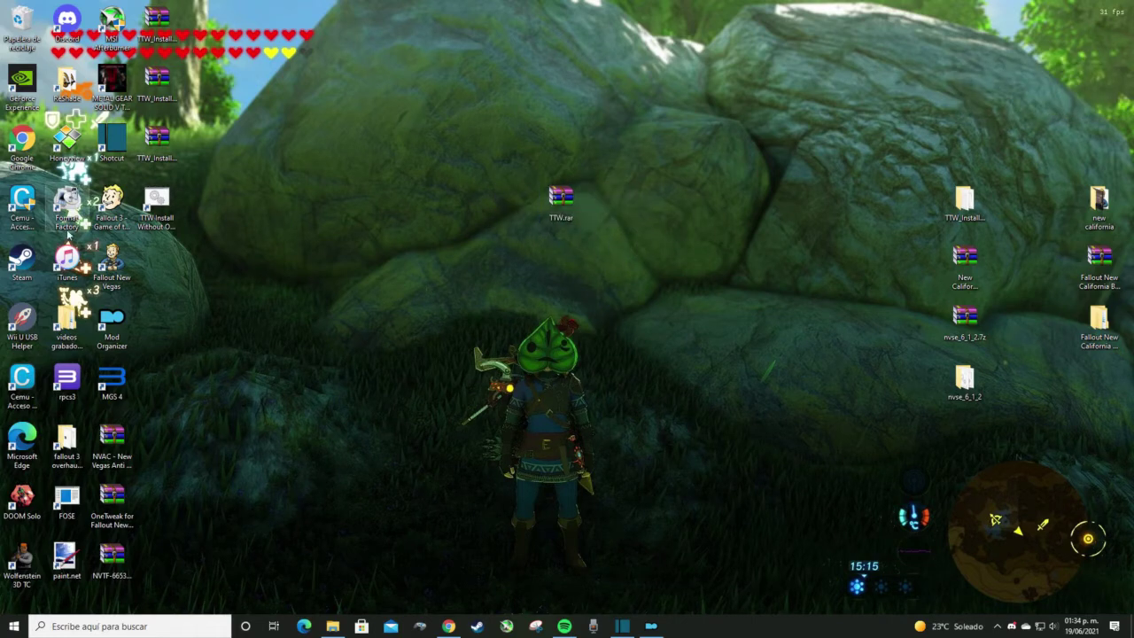
pyautogui.rightClick(29, 28)
pyautogui.click(89, 46)
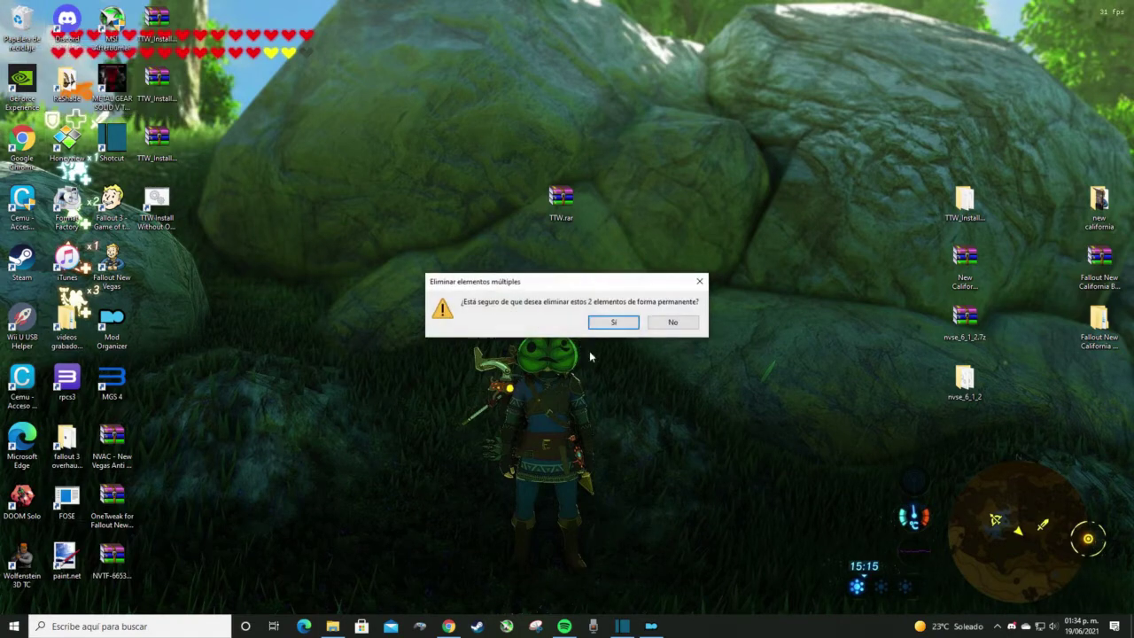
pyautogui.click(600, 323)
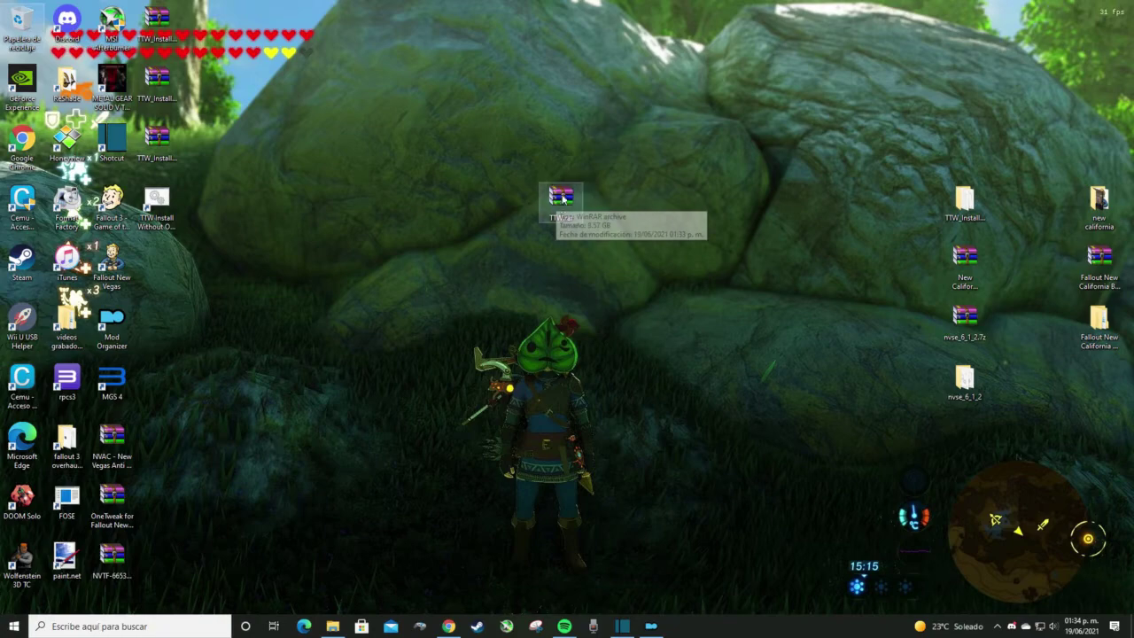
# - Switch to Mod Organizer and install the TTW.rar archive from the desktop as a mod named TTW
pyautogui.click(647, 625)
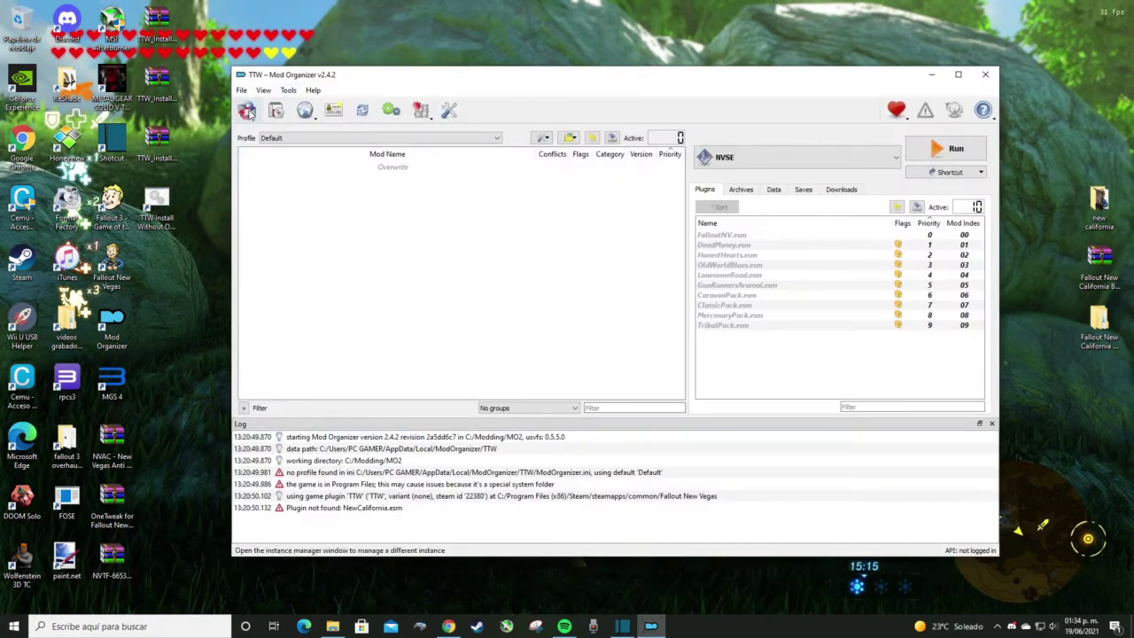
pyautogui.click(247, 111)
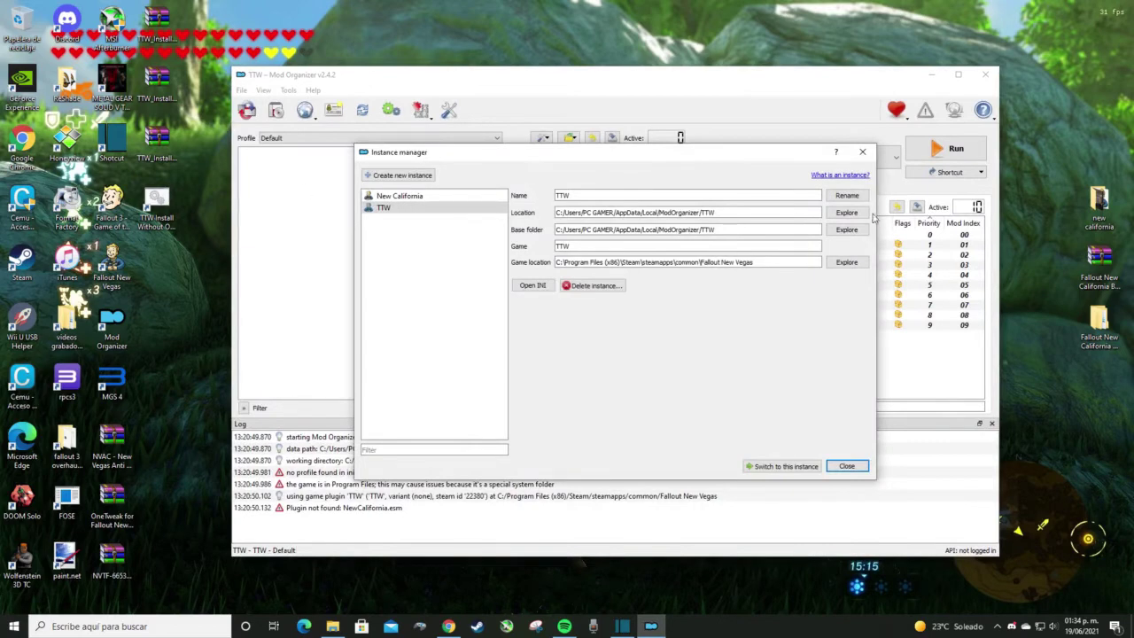
pyautogui.click(862, 152)
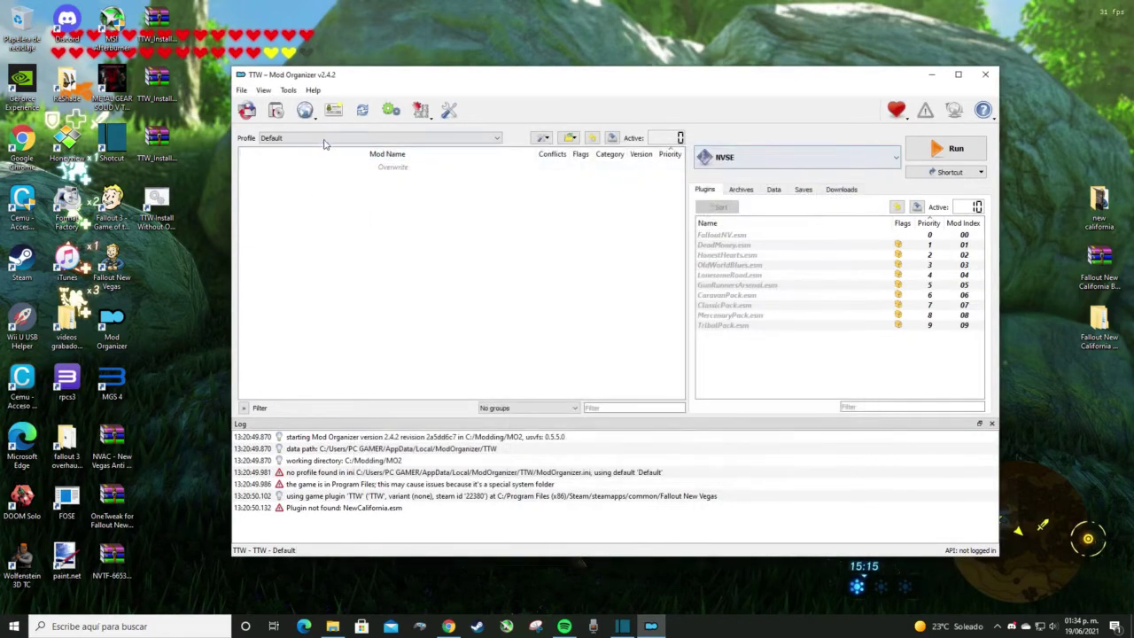
pyautogui.click(276, 111)
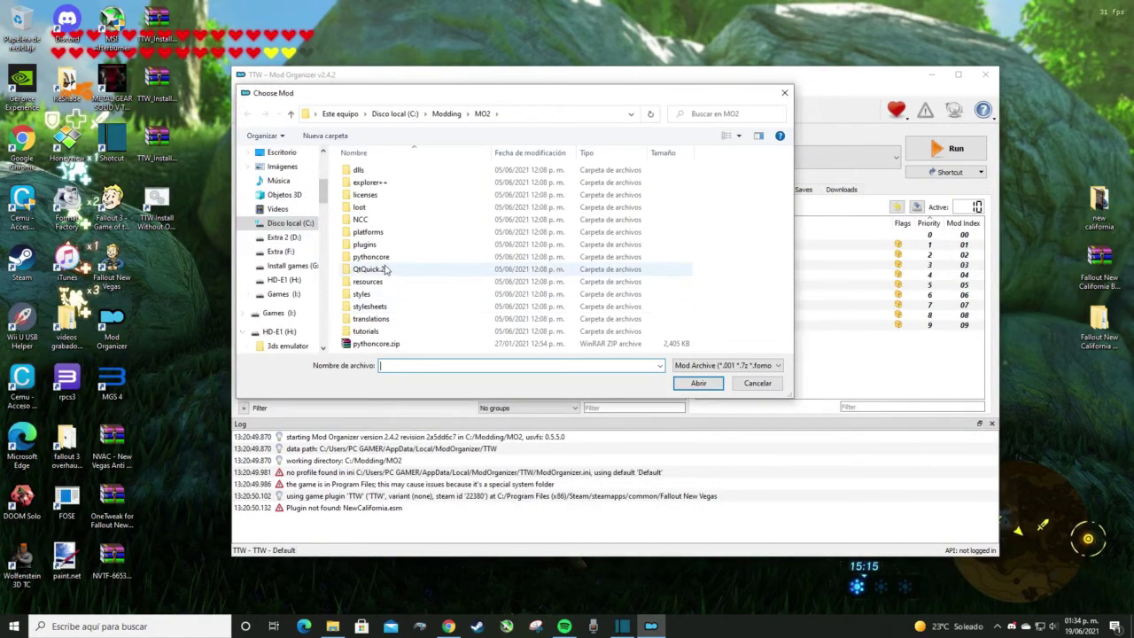
pyautogui.click(282, 153)
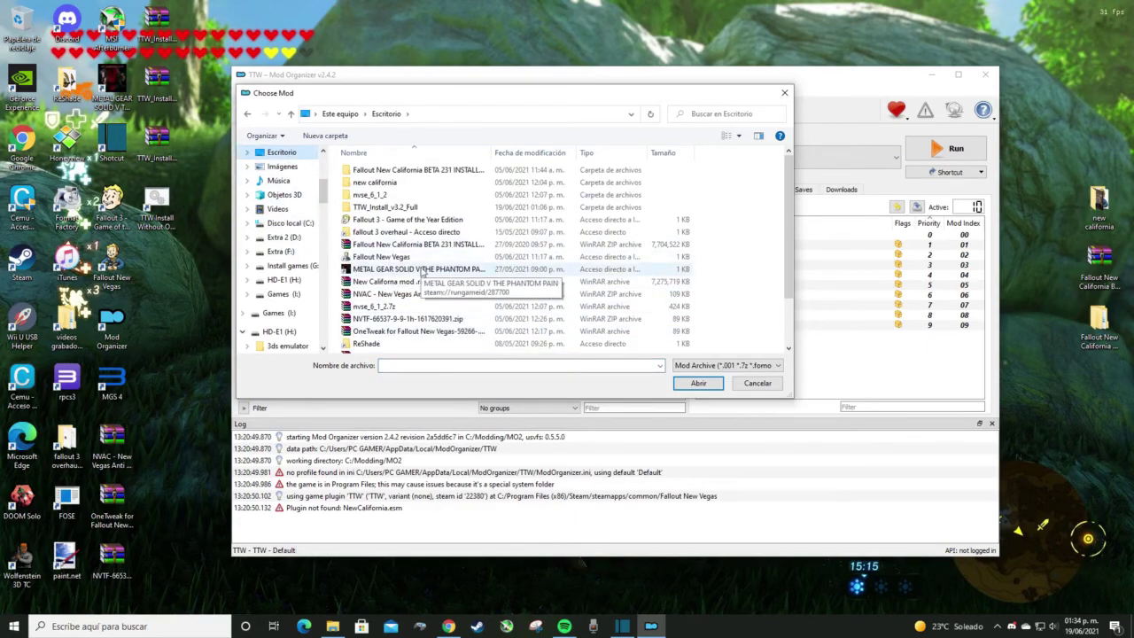
pyautogui.scroll(-2, 422, 275)
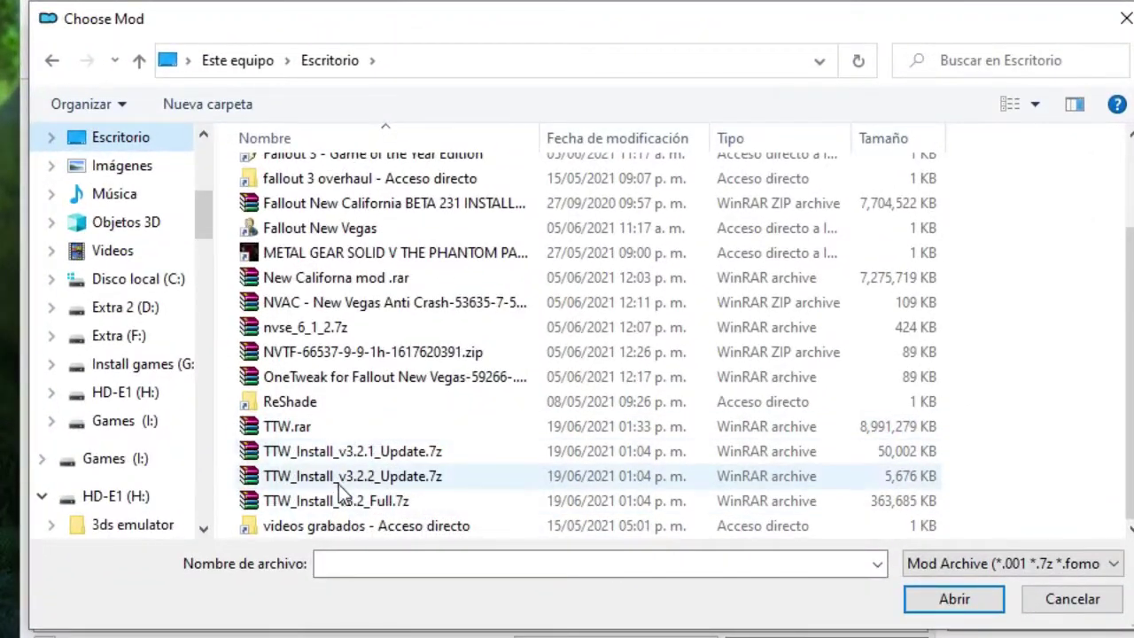
pyautogui.click(286, 429)
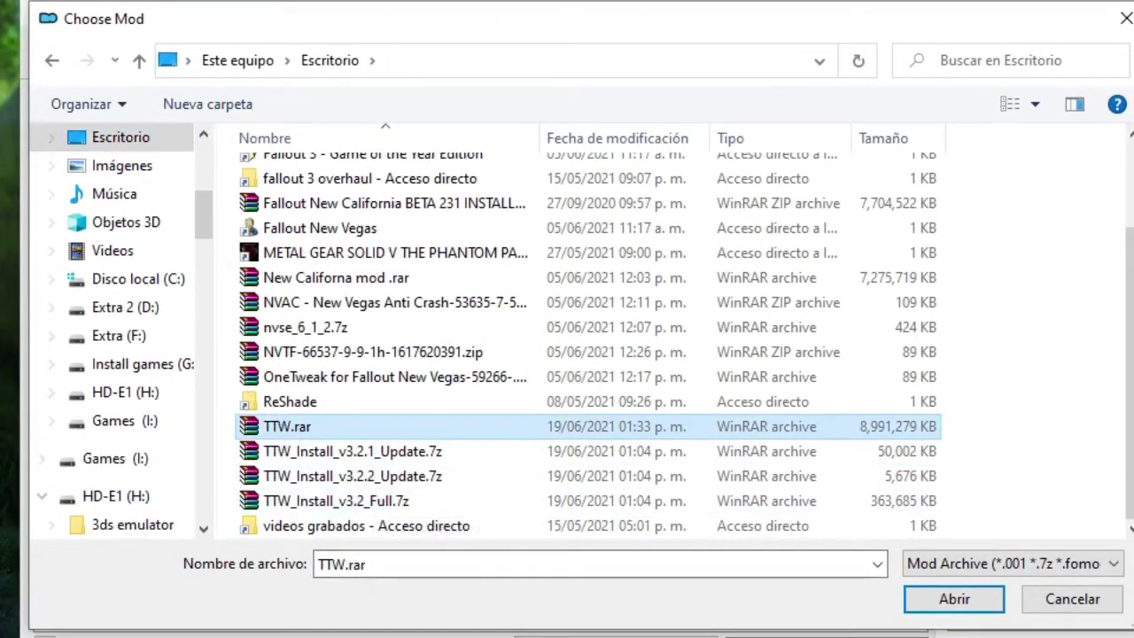
pyautogui.click(941, 604)
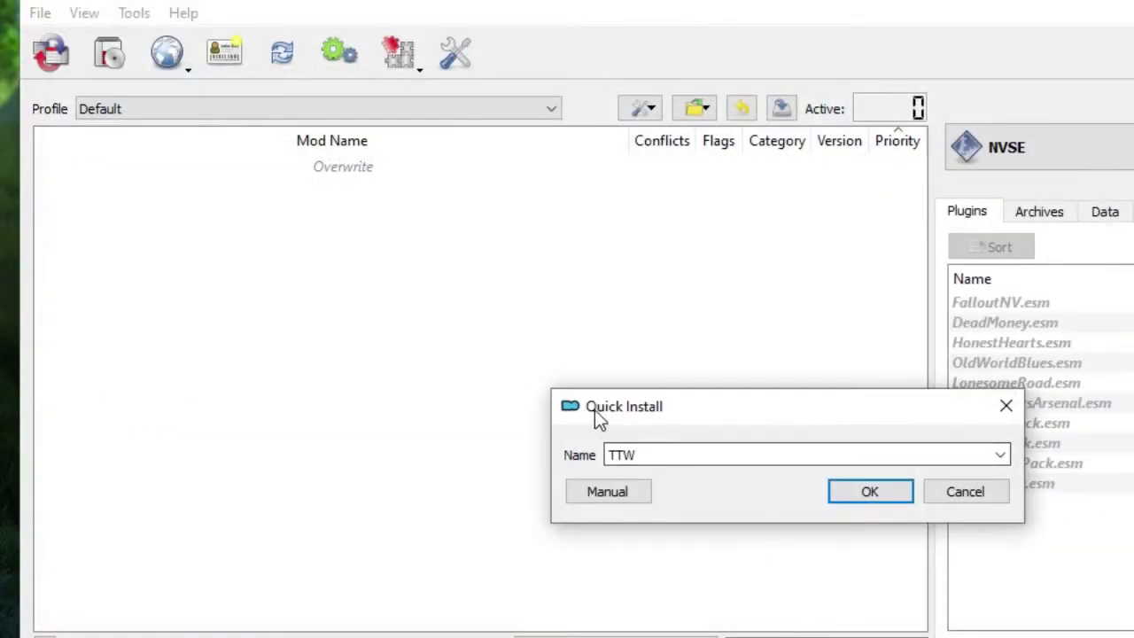
pyautogui.click(868, 497)
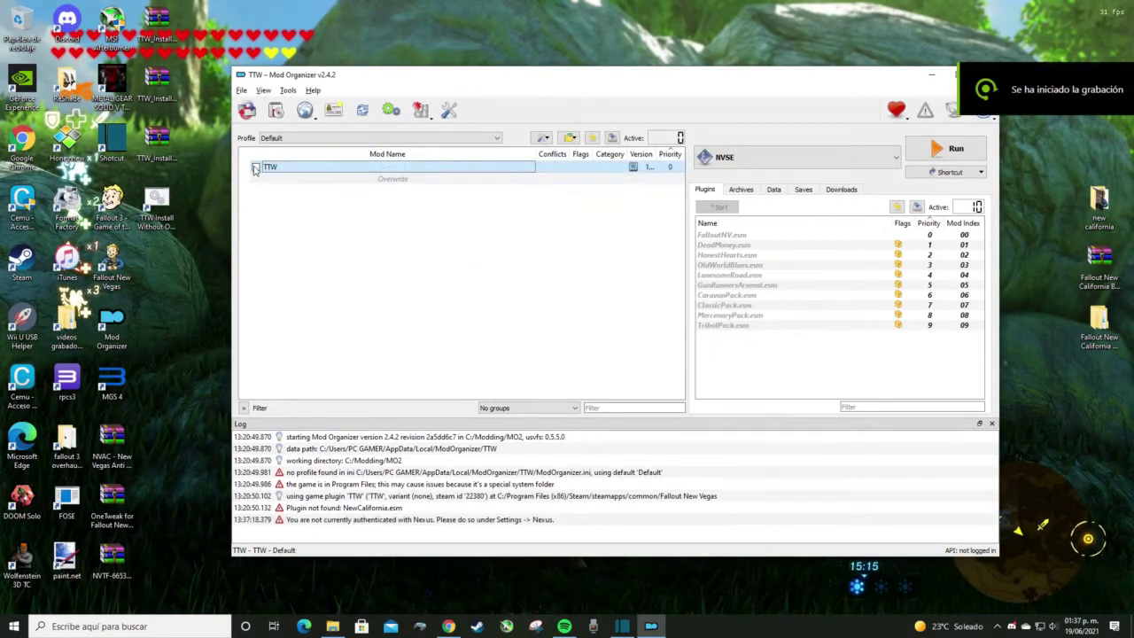
# - Enable the TTW mod and shrink the log area so the whole plugin list fits
pyautogui.click(257, 167)
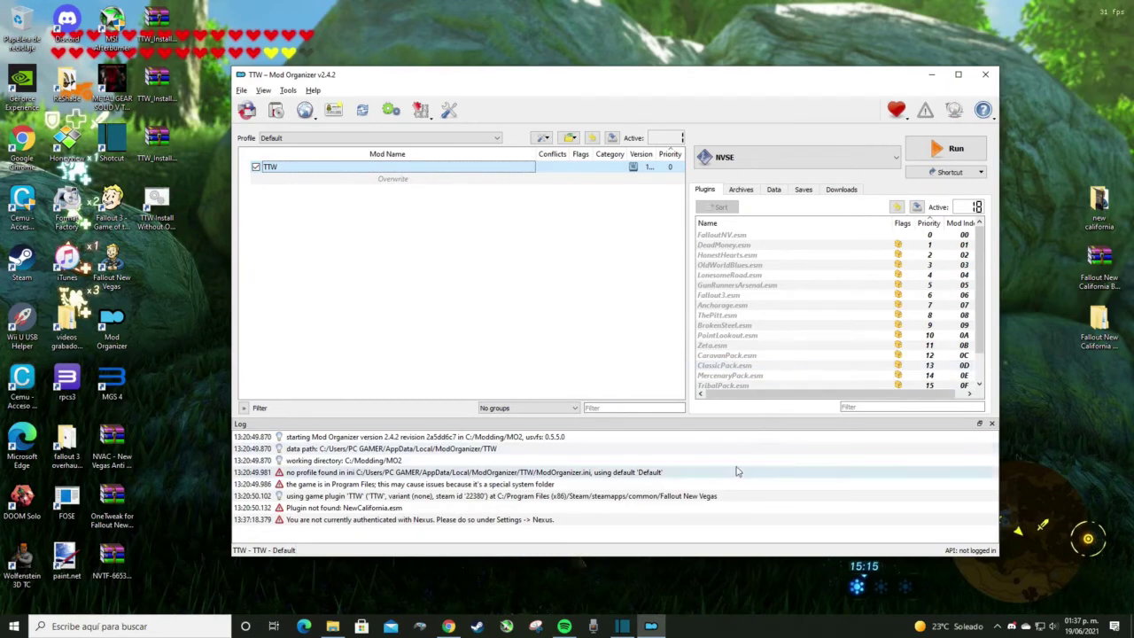
pyautogui.moveTo(753, 423); pyautogui.dragTo(757, 542)
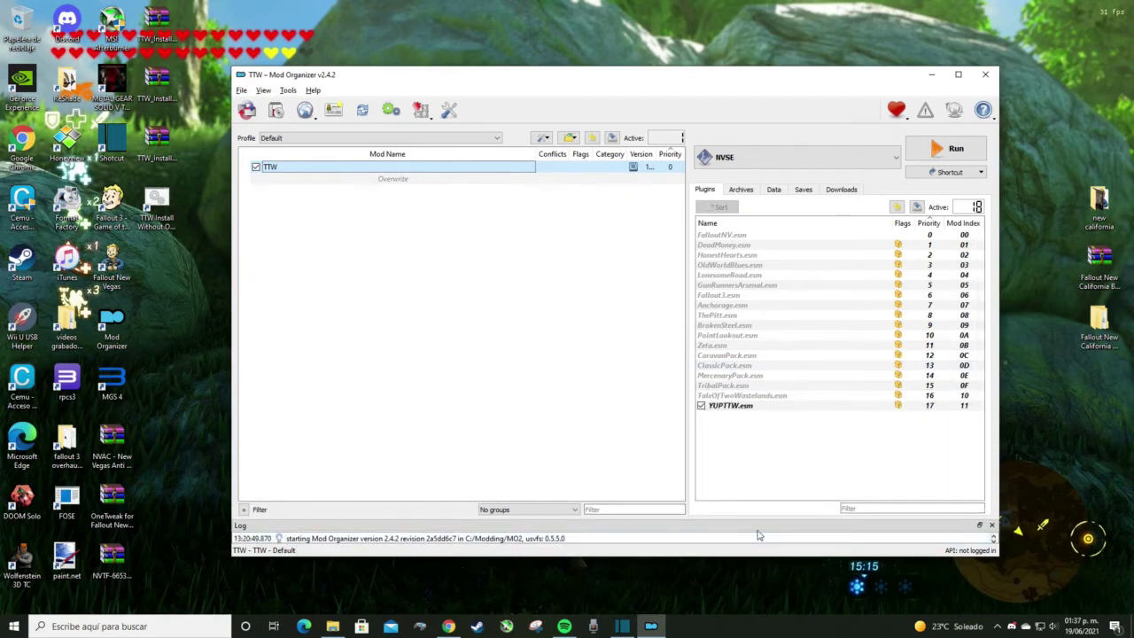
pyautogui.moveTo(770, 524); pyautogui.dragTo(771, 495)
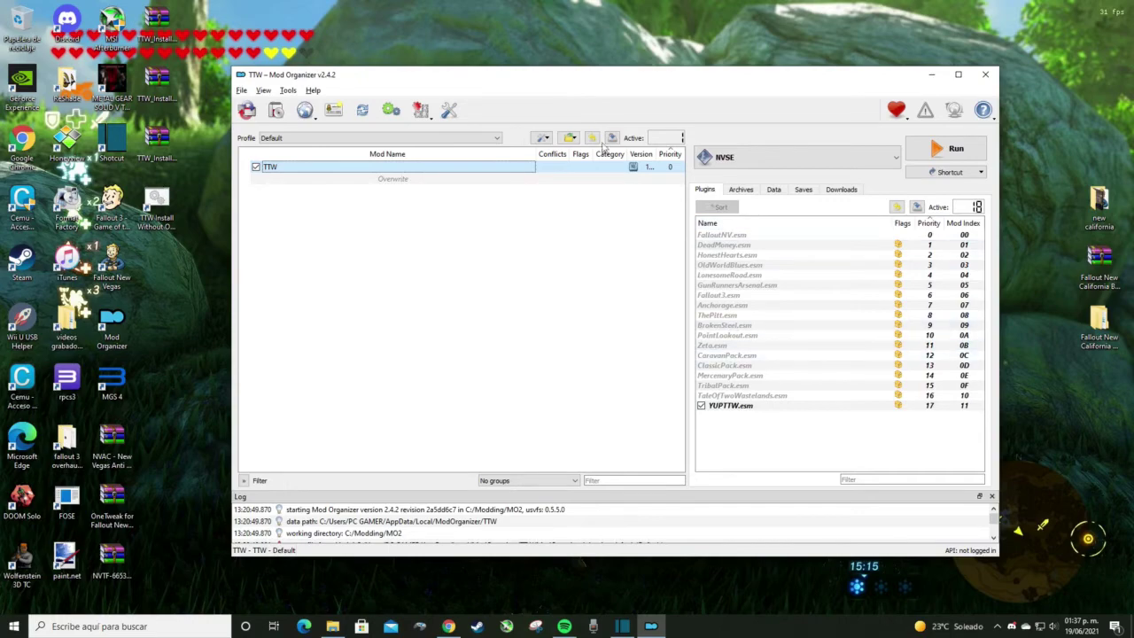
# - Switch to Chrome, manually download the JIP LN NVSE Plugin main file at the slow free speed to the desktop, and minimize the browser
pyautogui.click(448, 625)
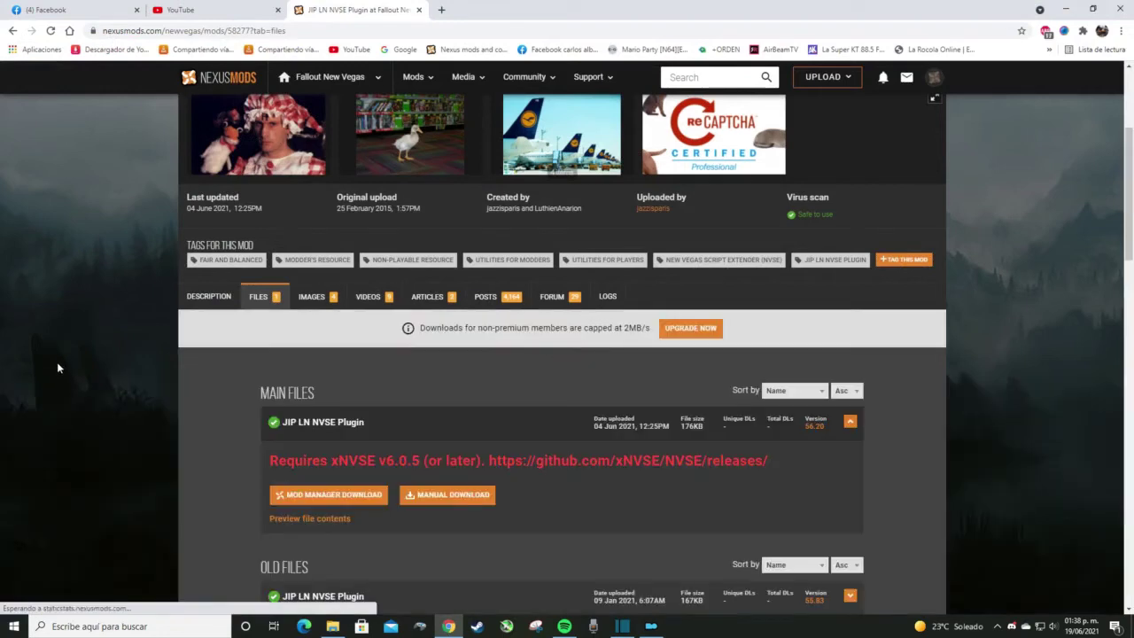
pyautogui.scroll(-2, 56, 362)
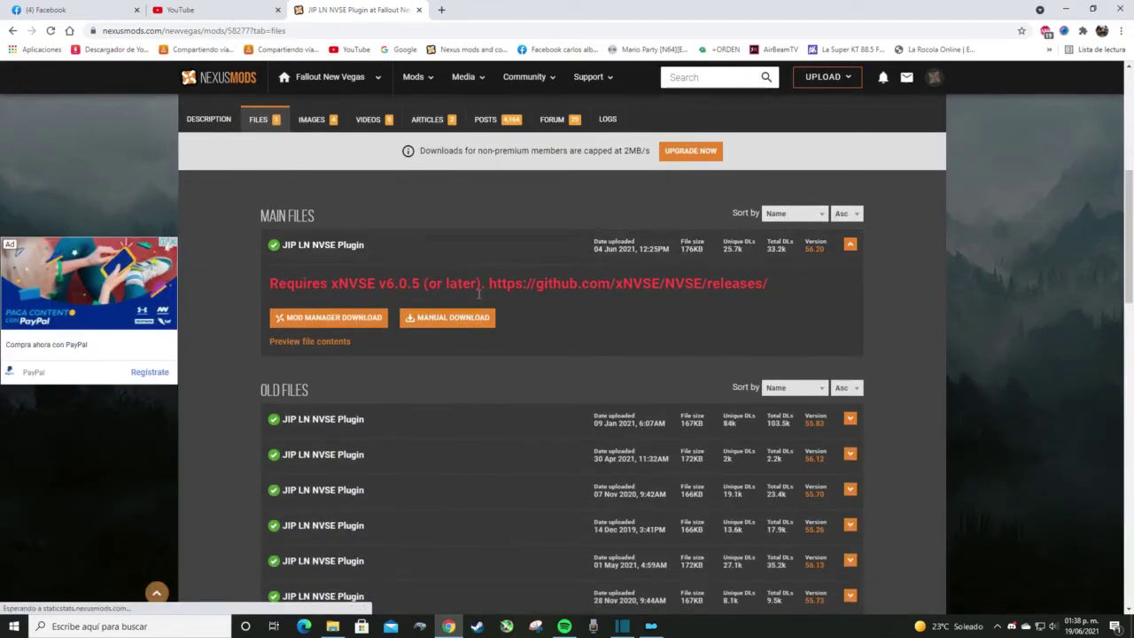
pyautogui.click(450, 323)
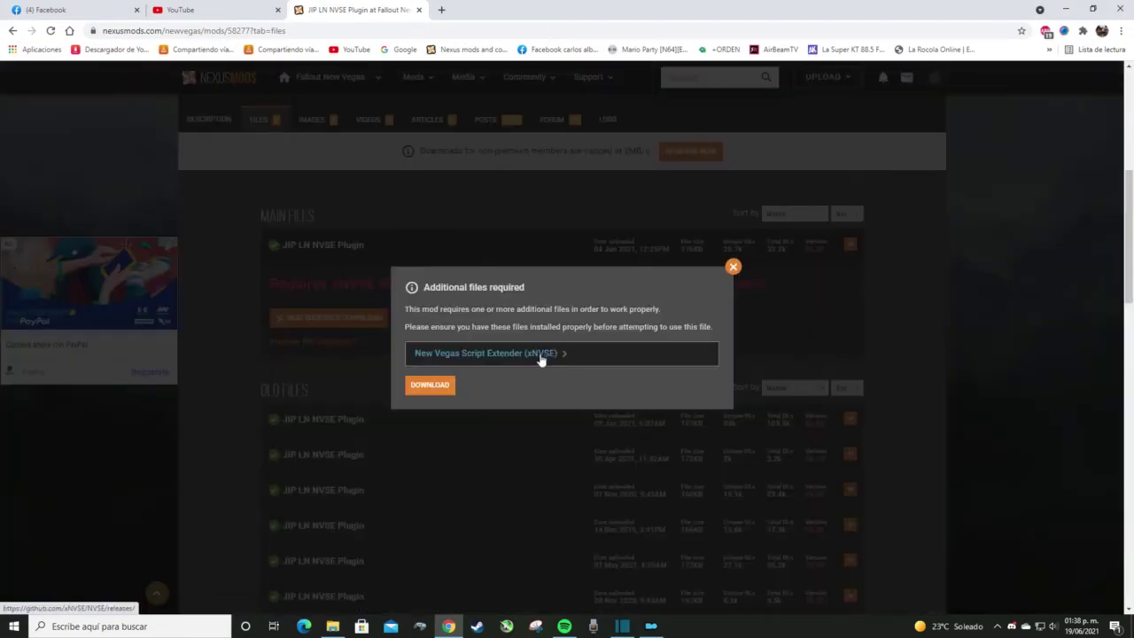
pyautogui.click(430, 385)
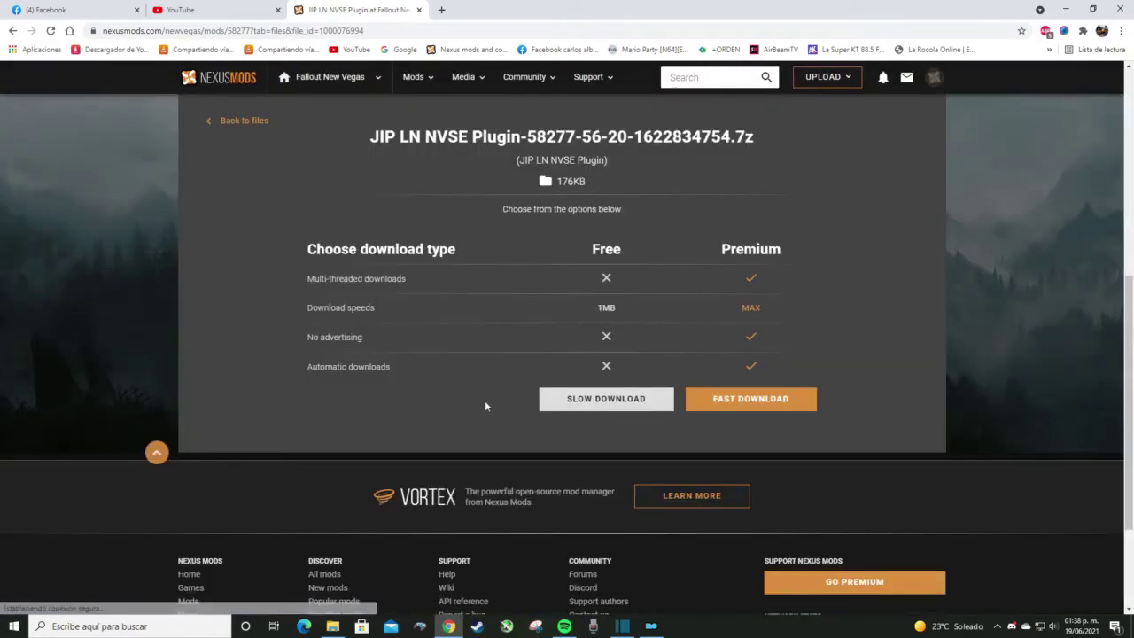
pyautogui.click(549, 404)
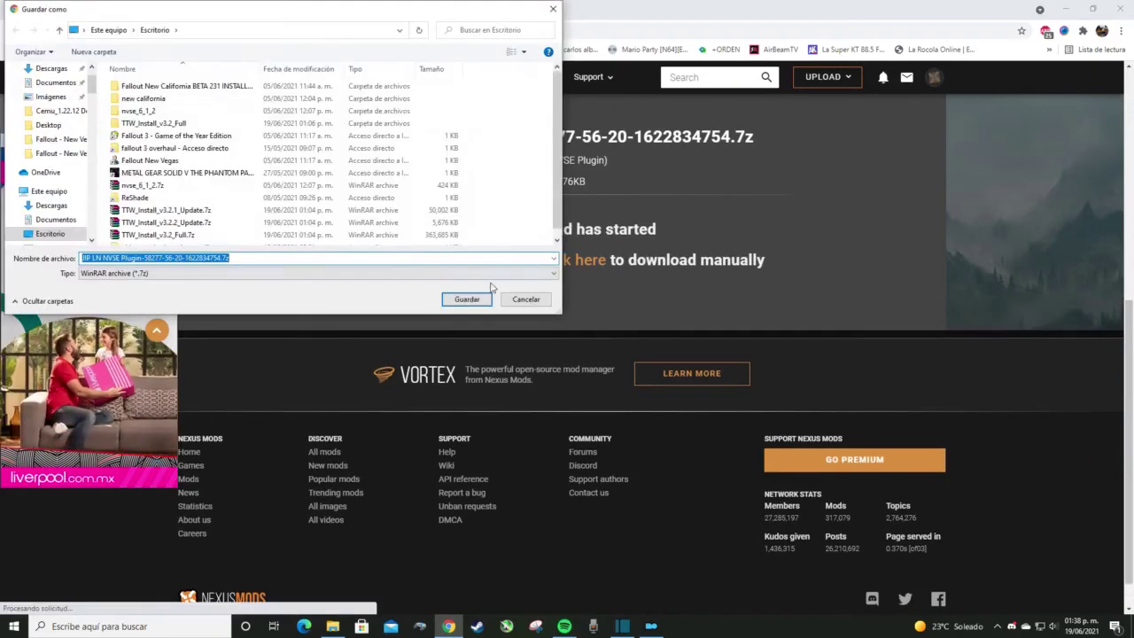
pyautogui.click(467, 299)
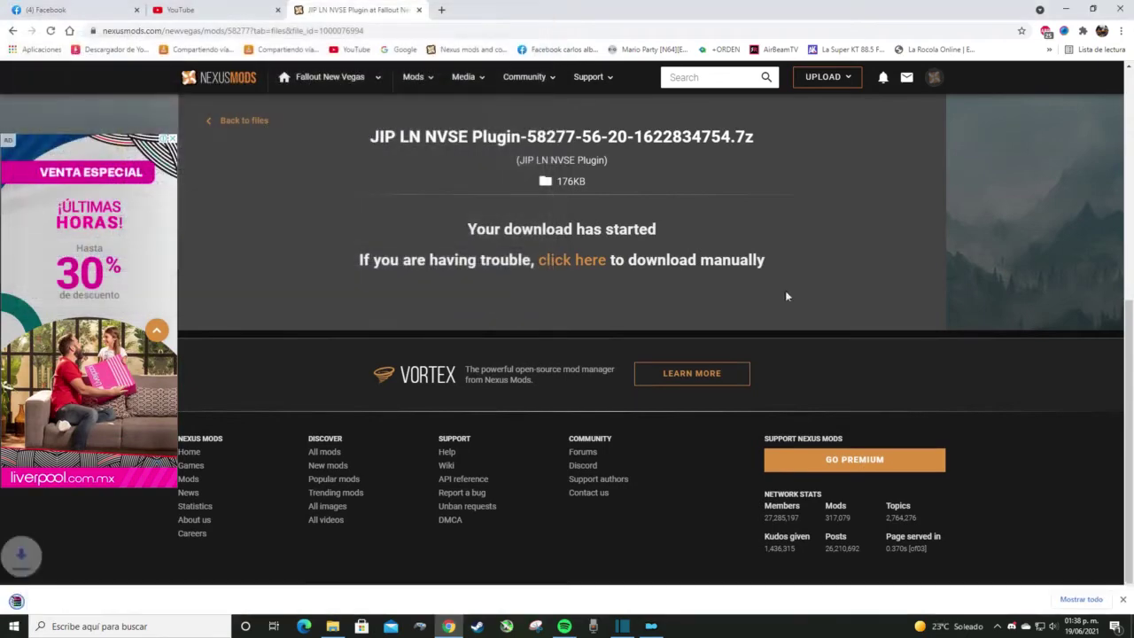
pyautogui.click(1066, 10)
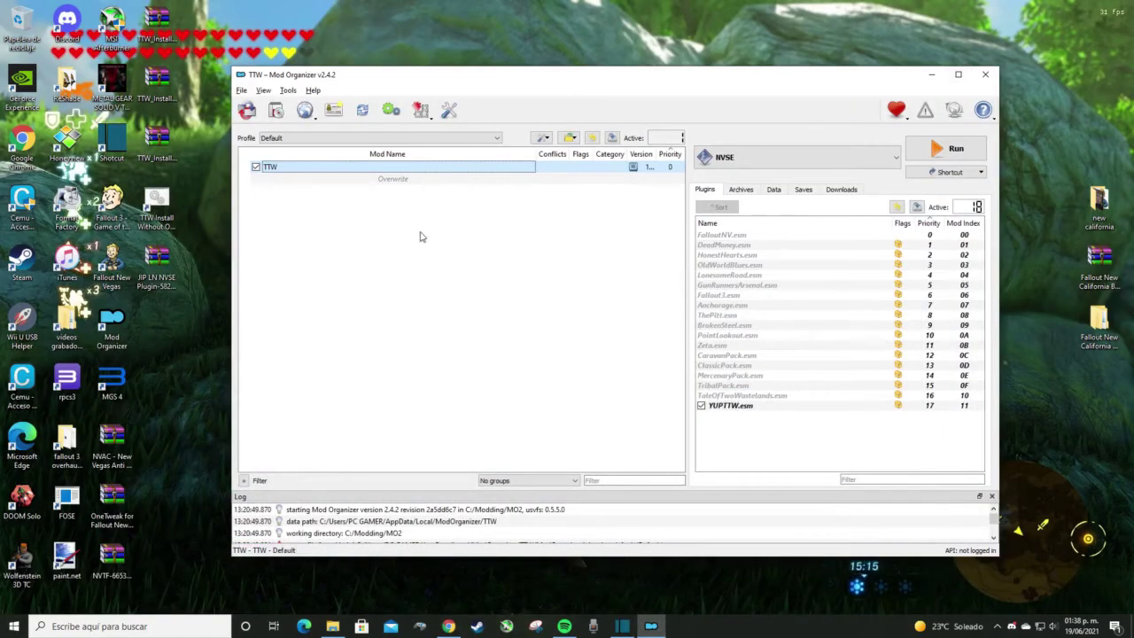
# - Install the downloaded JIP LN NVSE Plugin archive under its suggested name and enable the mod
pyautogui.click(276, 110)
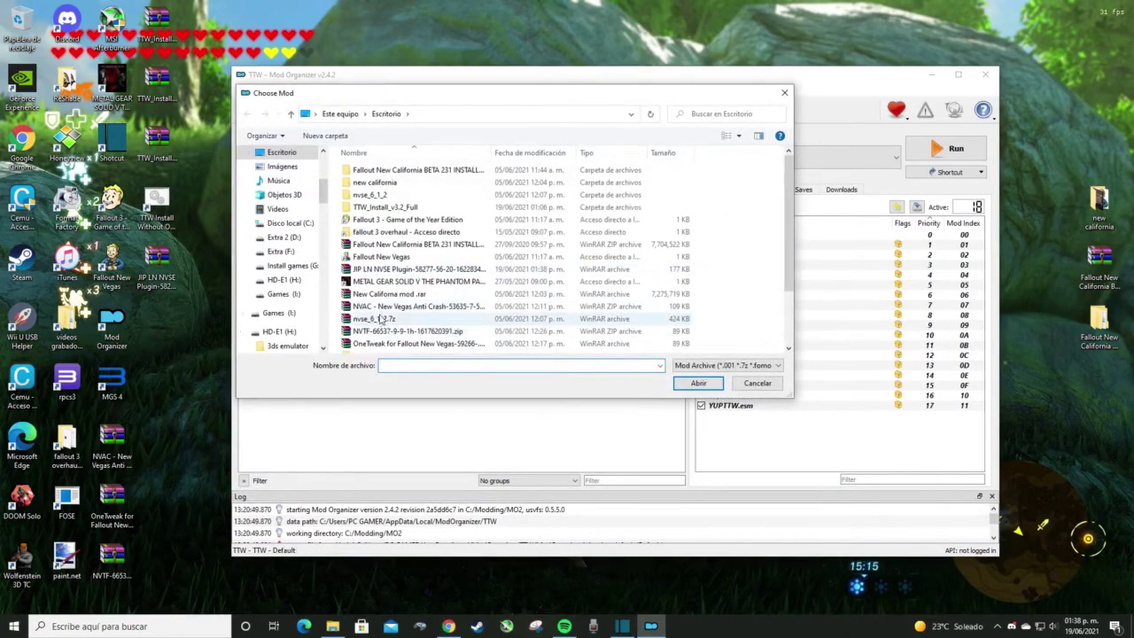
pyautogui.click(376, 269)
pyautogui.click(698, 382)
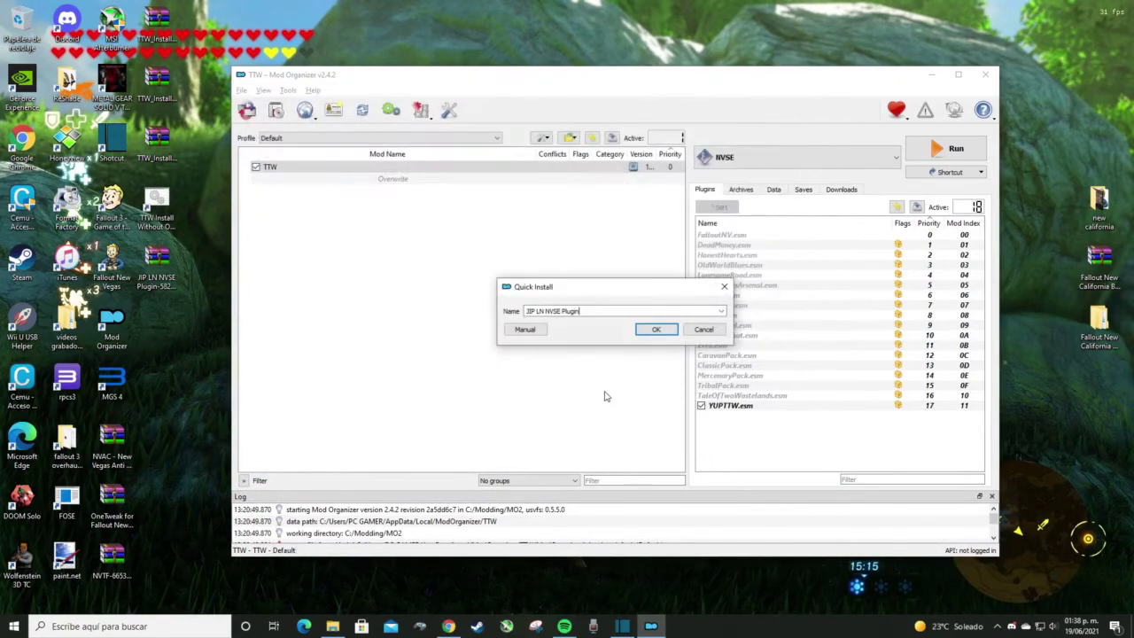
pyautogui.click(656, 329)
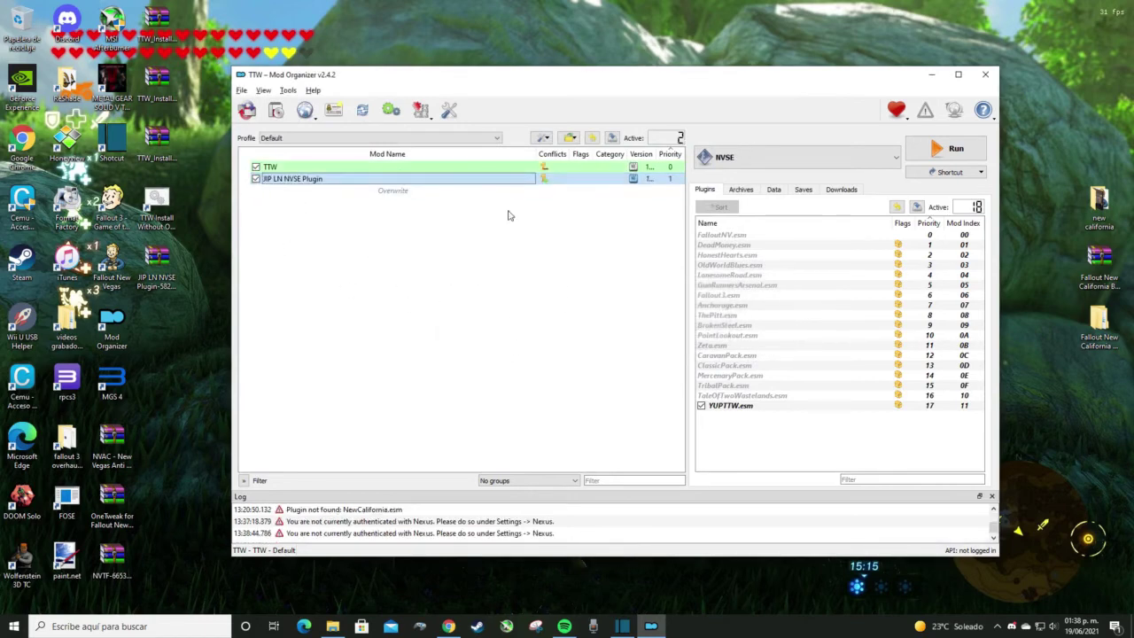
# - Install NVAC - New Vegas Anti Crash-53635-7-5-1-0.zip from the desktop and enable the mod
pyautogui.click(277, 111)
pyautogui.scroll(-3, 414, 296)
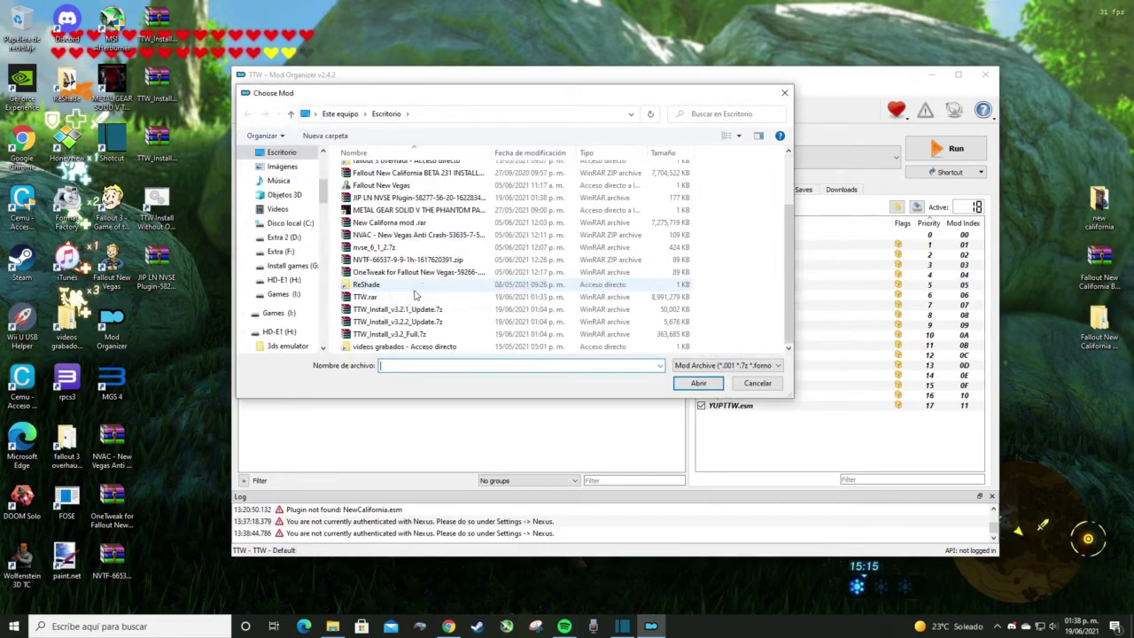
pyautogui.click(377, 237)
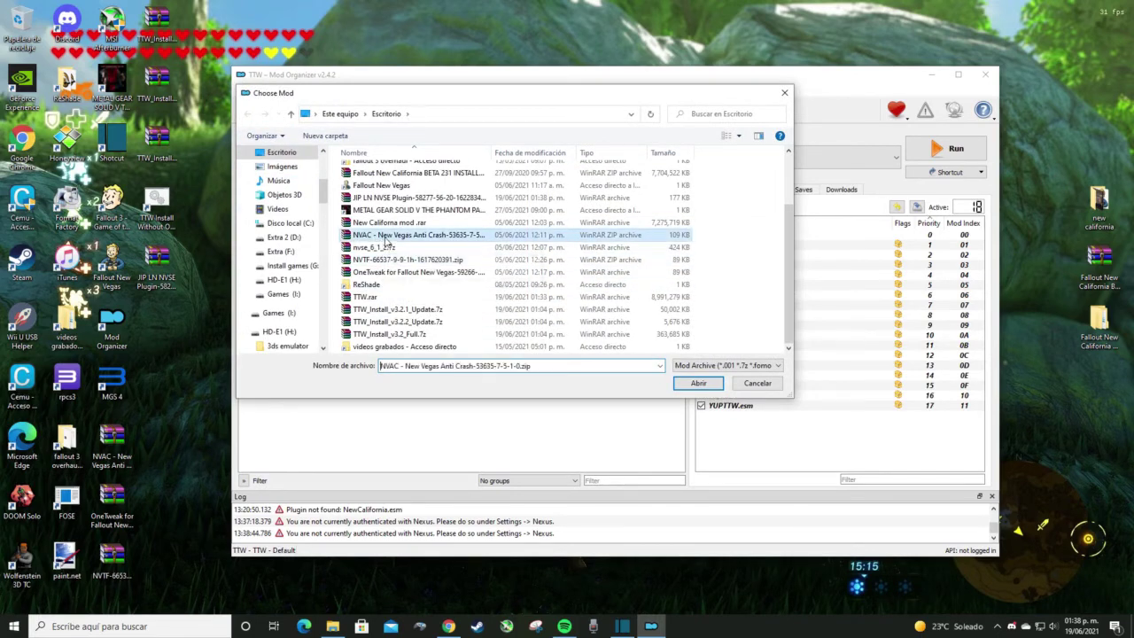
pyautogui.click(697, 384)
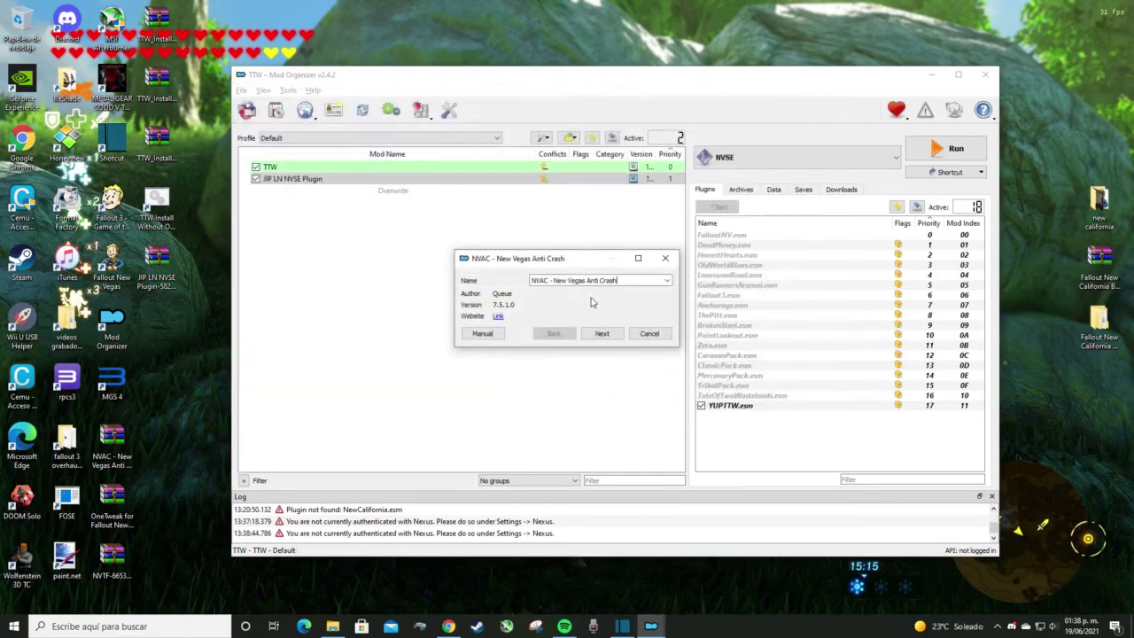
pyautogui.click(601, 334)
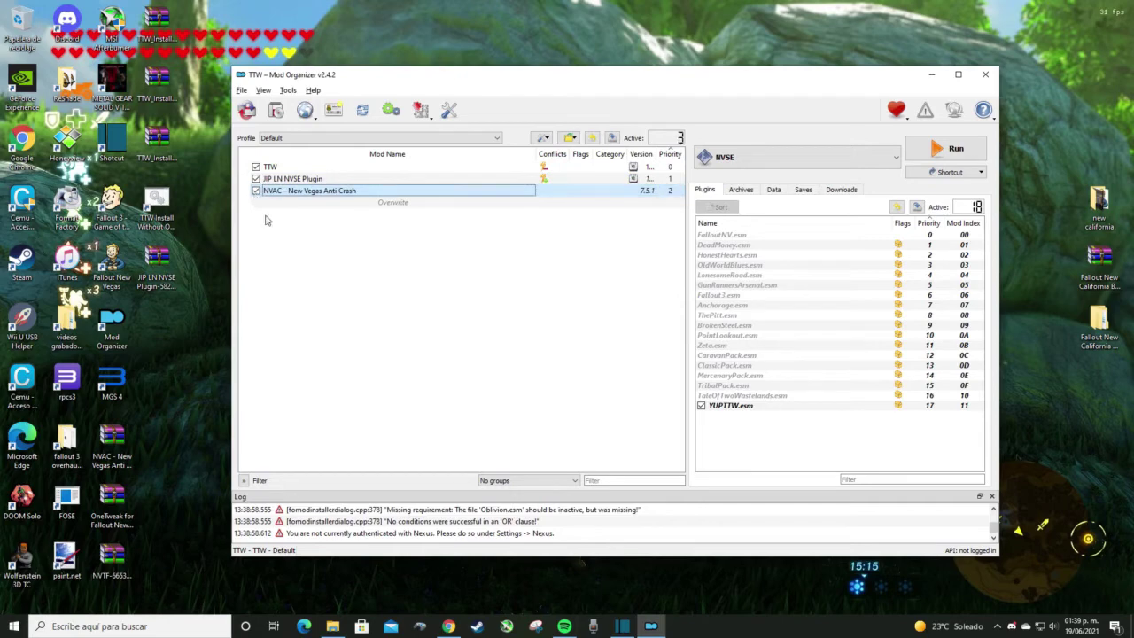
# - Install the OneTweak for Fallout New Vegas archive from the desktop with its default name and enable the mod
pyautogui.click(277, 113)
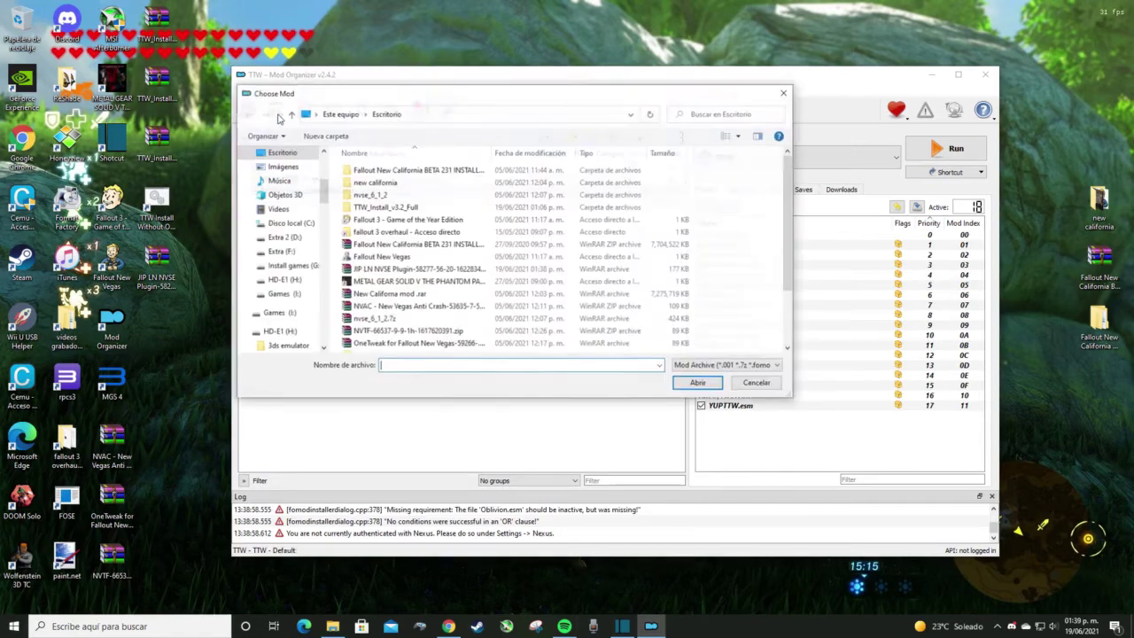
pyautogui.click(395, 345)
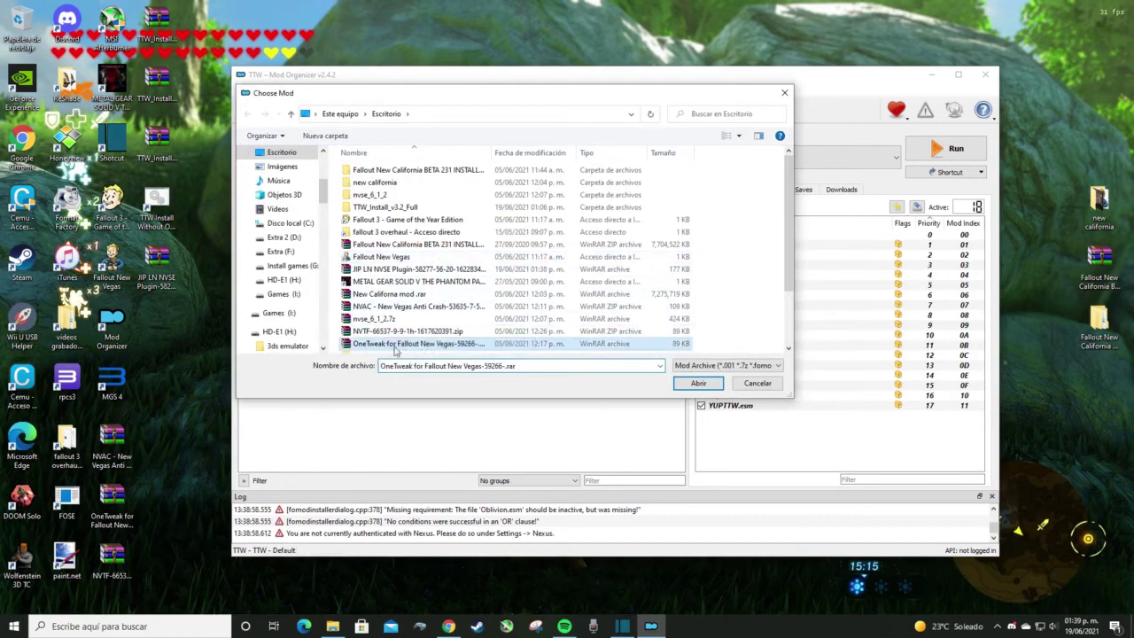
pyautogui.click(689, 386)
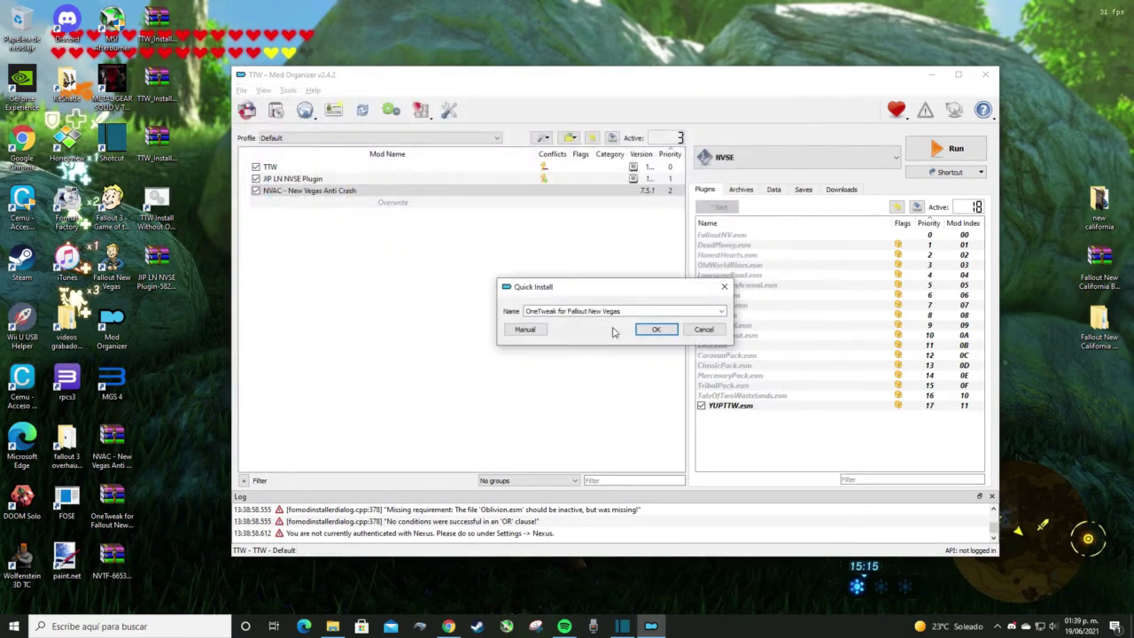
pyautogui.click(656, 330)
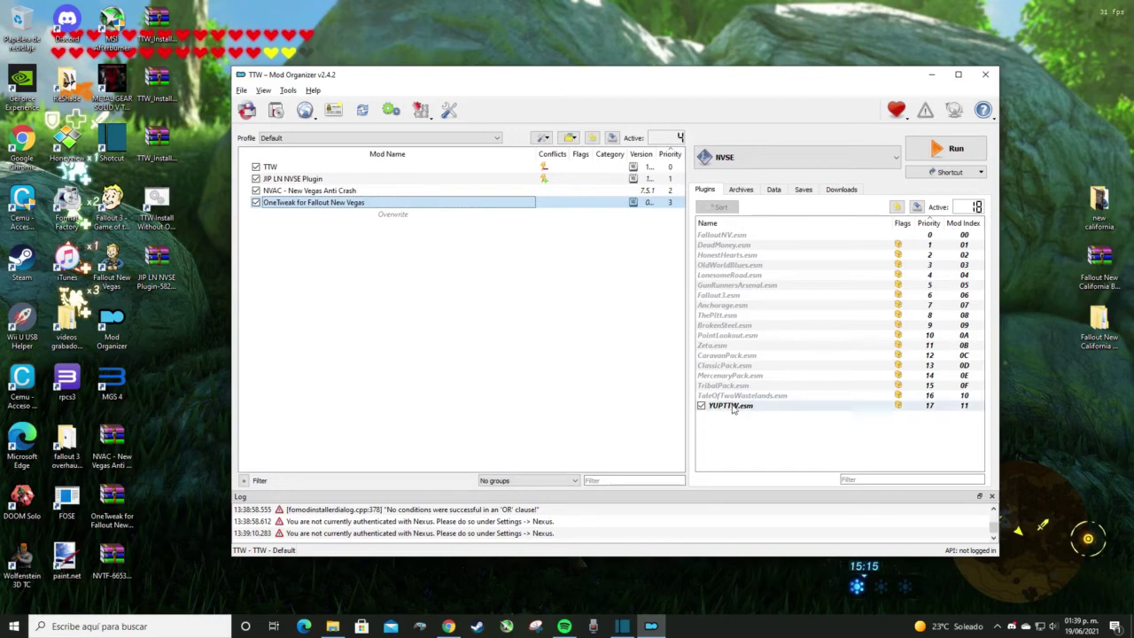
# - Choose Fallout Launcher as the executable and add its shortcut to the toolbar and menu
pyautogui.click(892, 160)
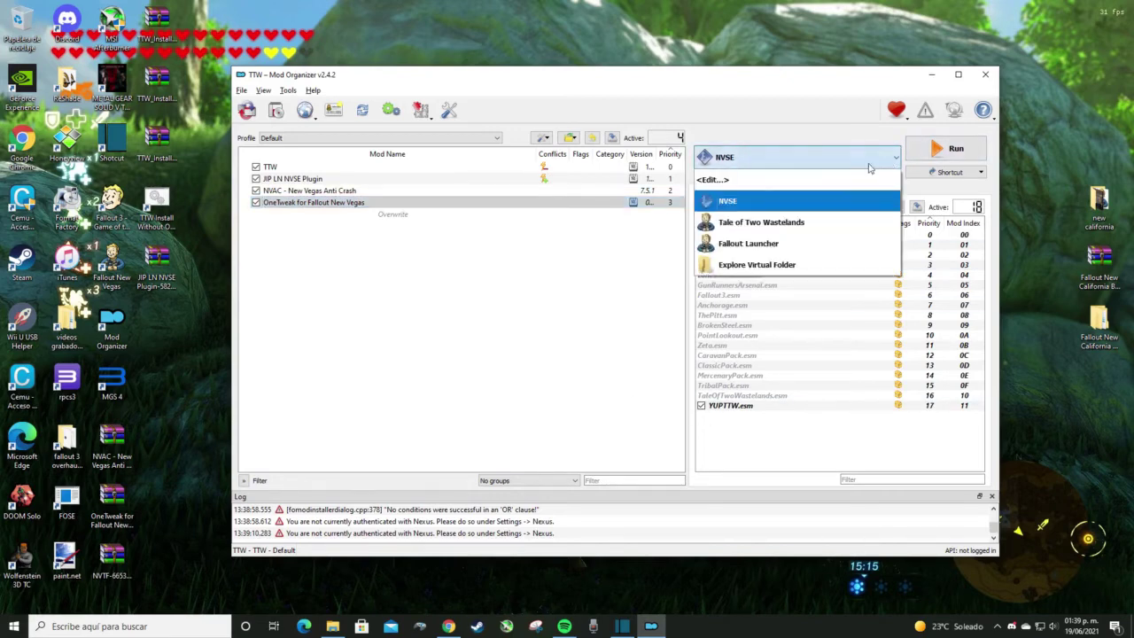
pyautogui.click(776, 253)
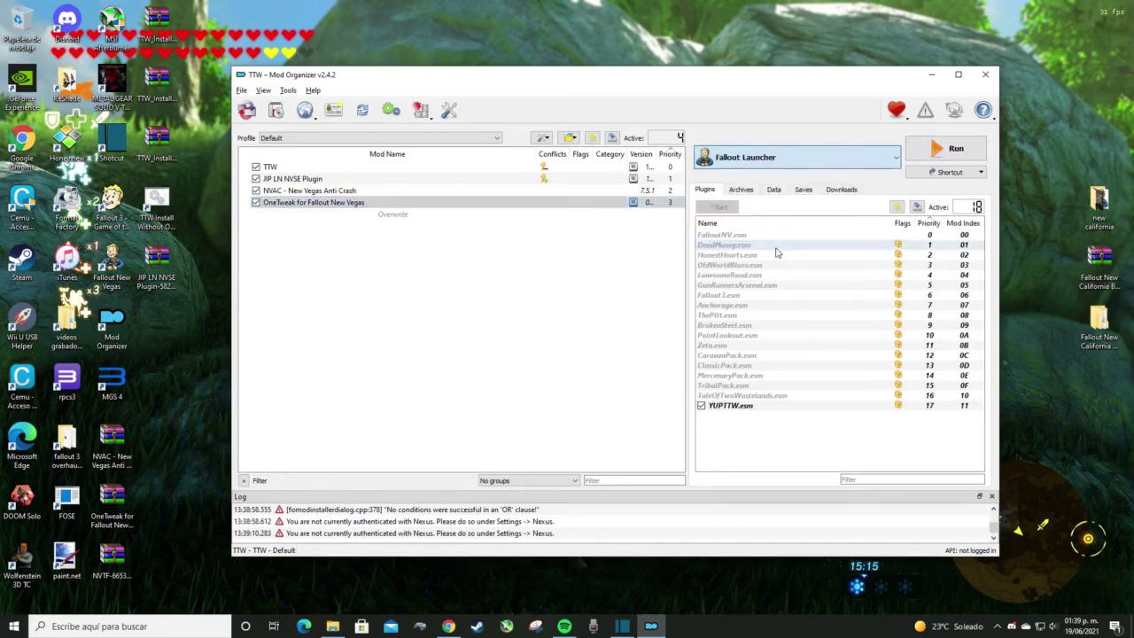
pyautogui.click(913, 171)
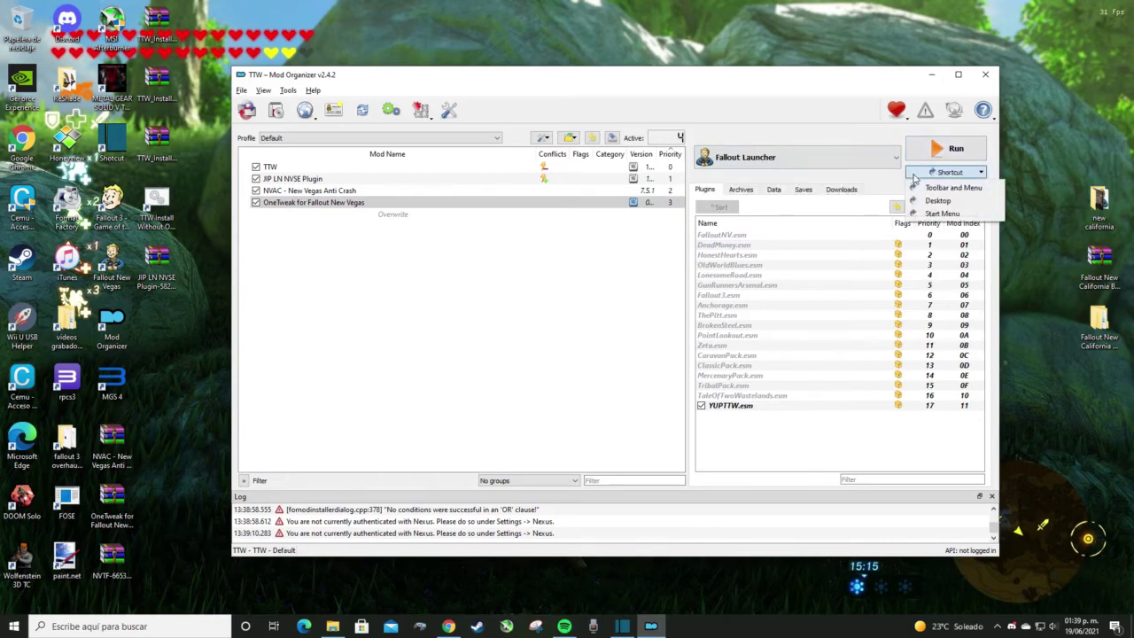
pyautogui.click(912, 172)
# - Set the selected executable back to NVSE and start Fallout Launcher through its new shortcut
pyautogui.click(890, 159)
pyautogui.click(837, 212)
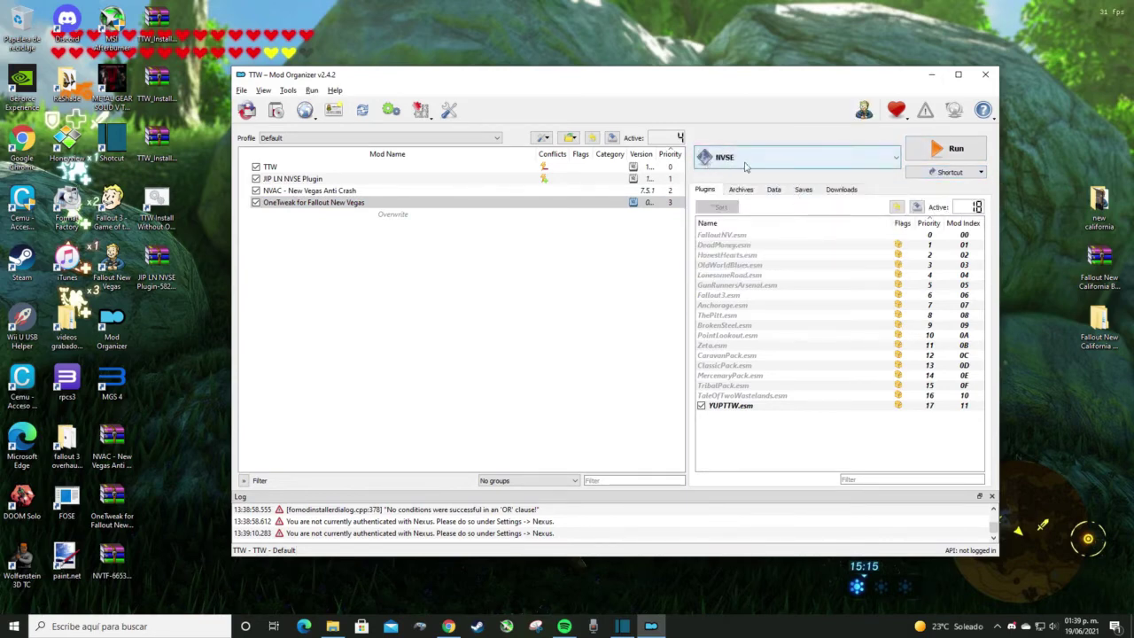
pyautogui.click(864, 111)
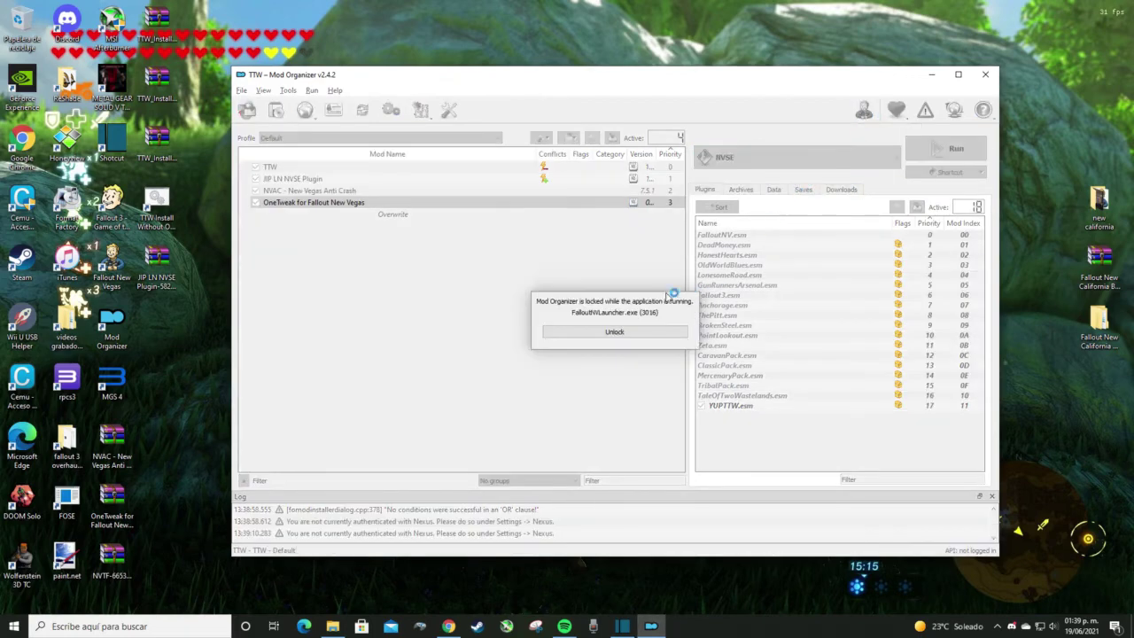
# - Turn off both antialiasing and anisotropic filtering in the Fallout: New Vegas launcher options
pyautogui.click(724, 294)
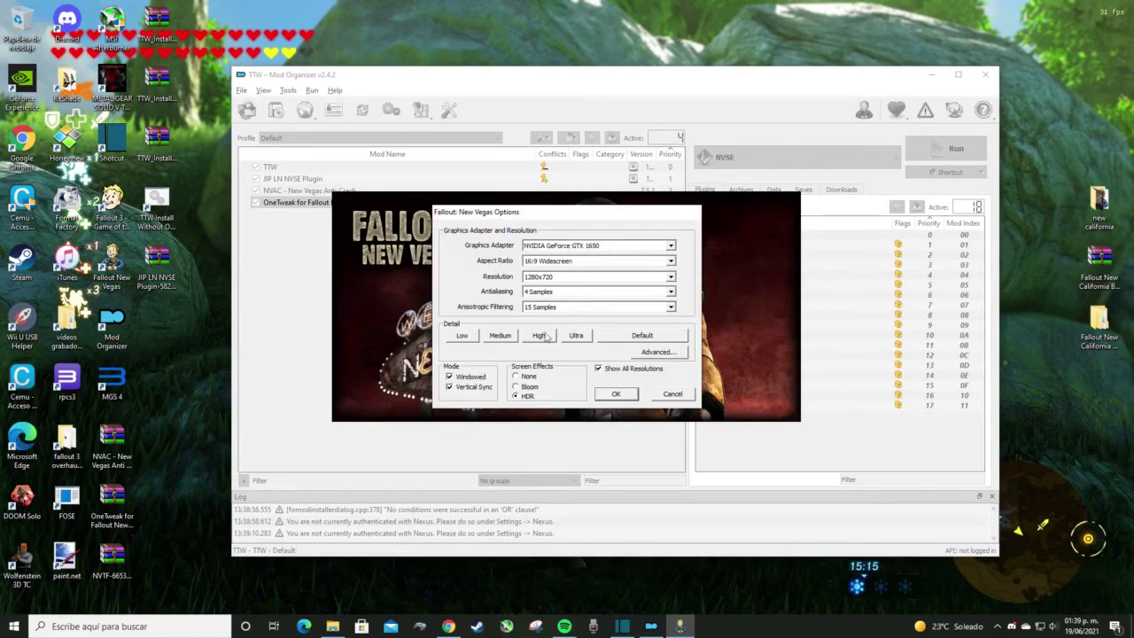
pyautogui.click(556, 292)
pyautogui.click(567, 301)
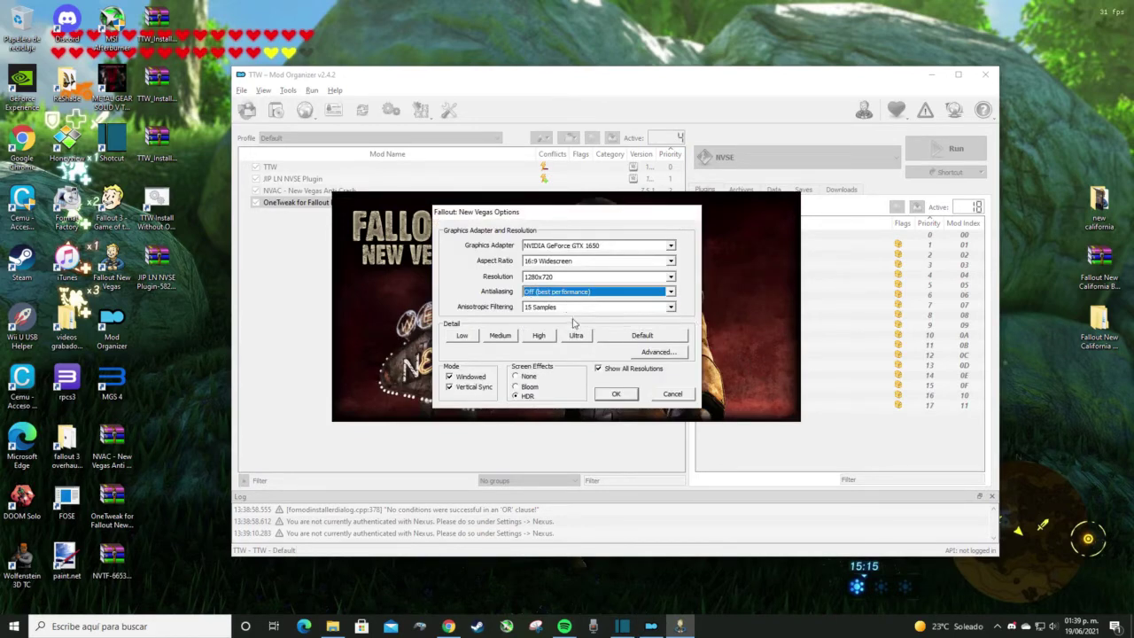
pyautogui.click(568, 308)
pyautogui.scroll(4, 576, 332)
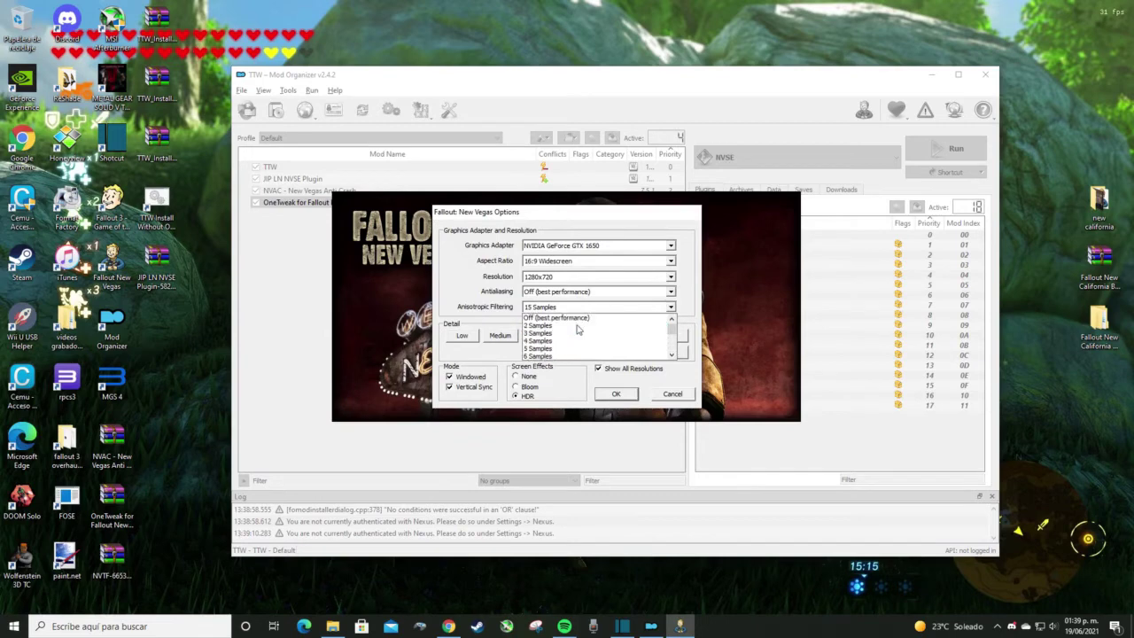
pyautogui.click(581, 319)
# - Set the game's resolution to 1920x1080, accept the options, and exit the launcher
pyautogui.click(576, 278)
pyautogui.click(571, 302)
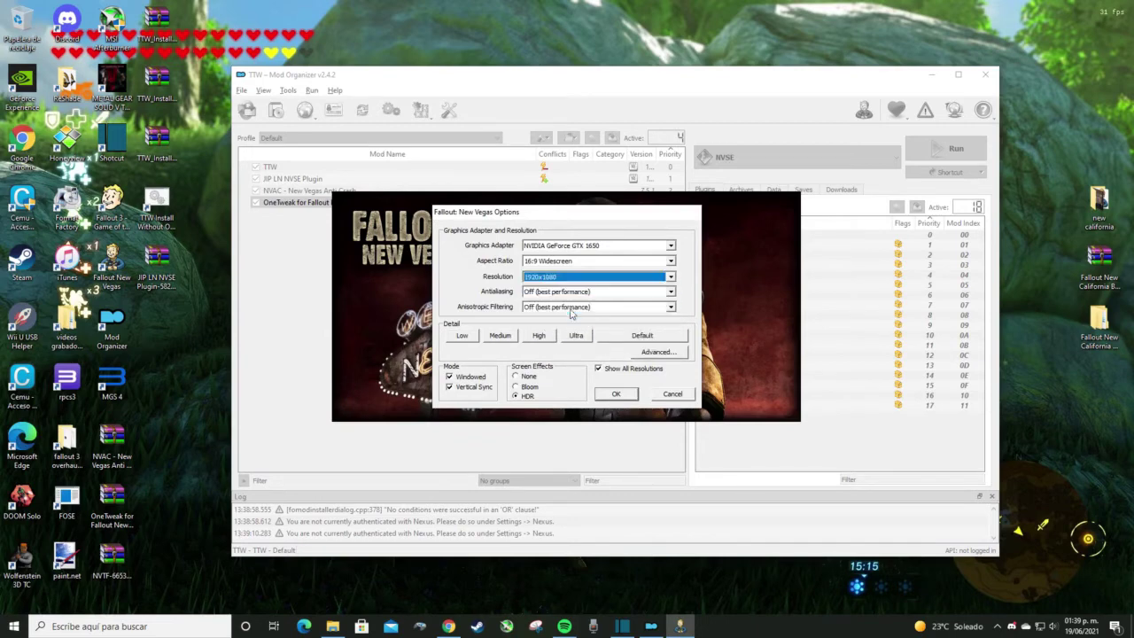
pyautogui.click(631, 395)
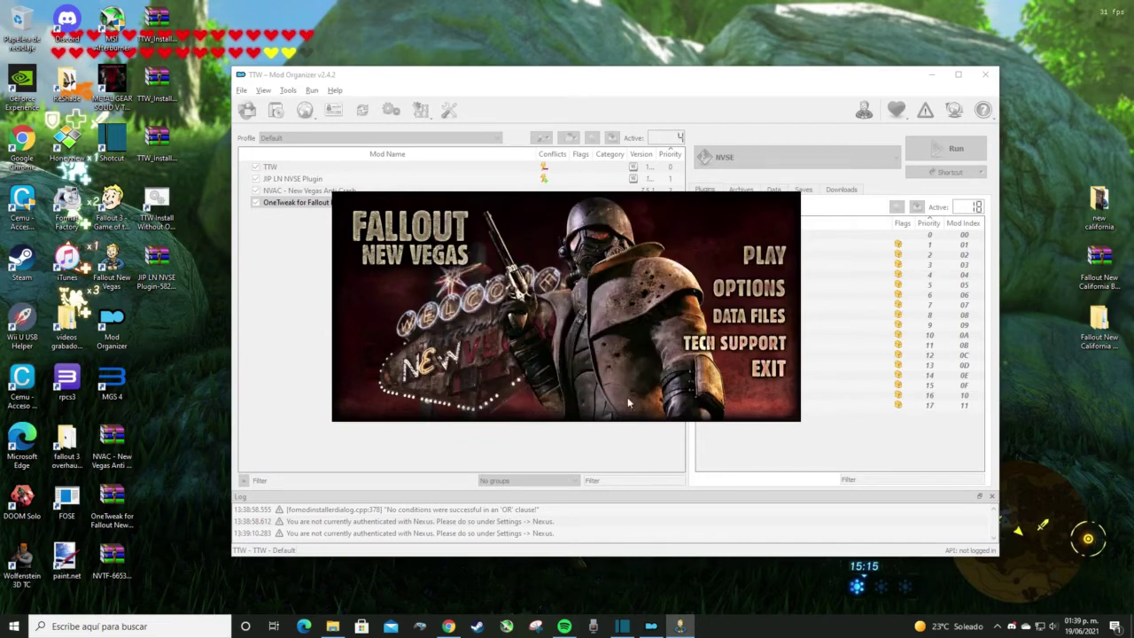
pyautogui.click(745, 383)
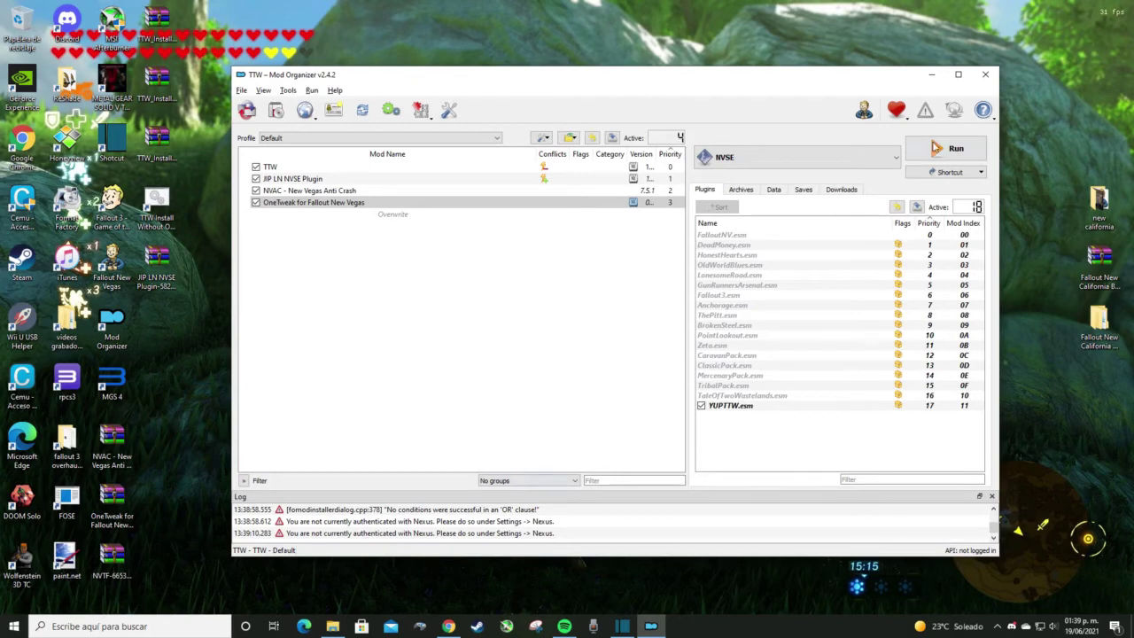
# - Close and reopen Mod Organizer, clearing the read-only flag on fallout.ini
pyautogui.click(893, 159)
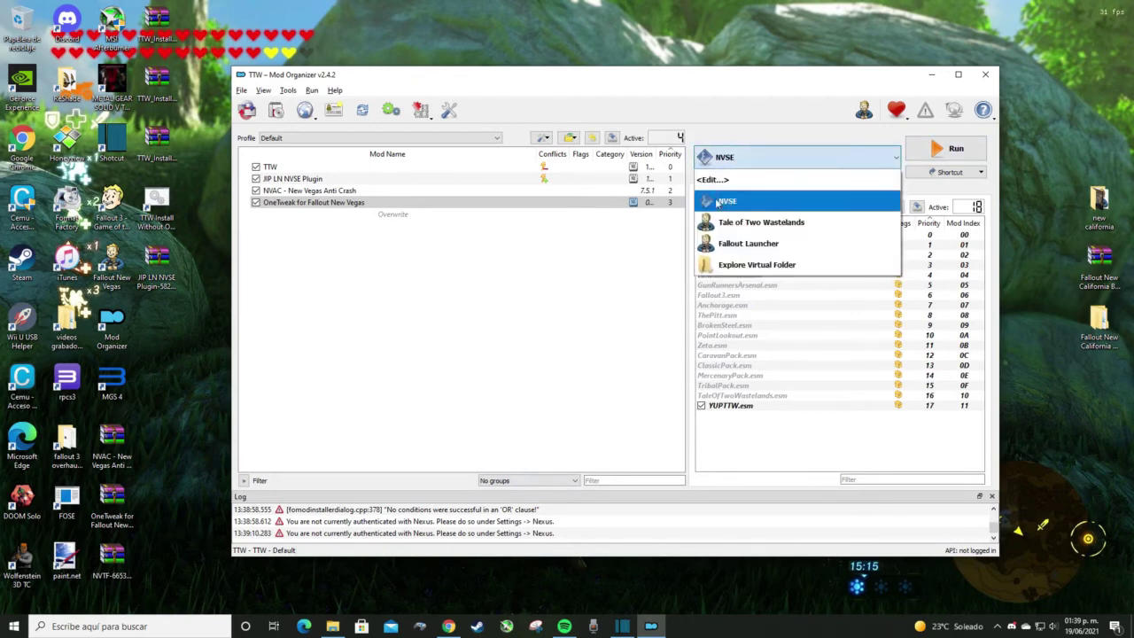
pyautogui.click(593, 266)
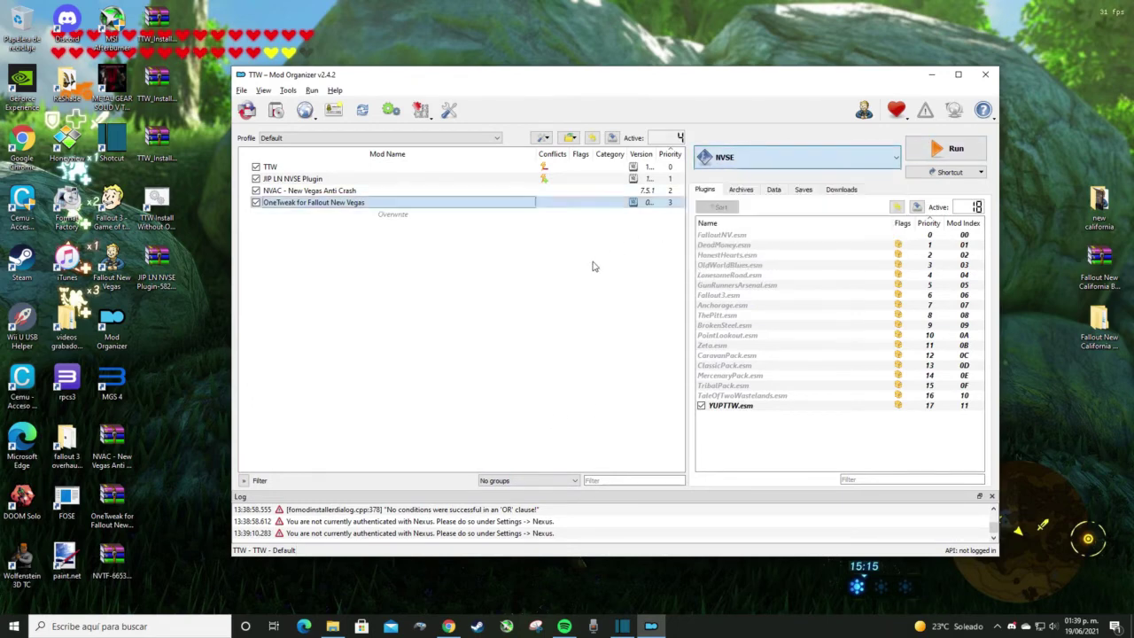
pyautogui.click(985, 75)
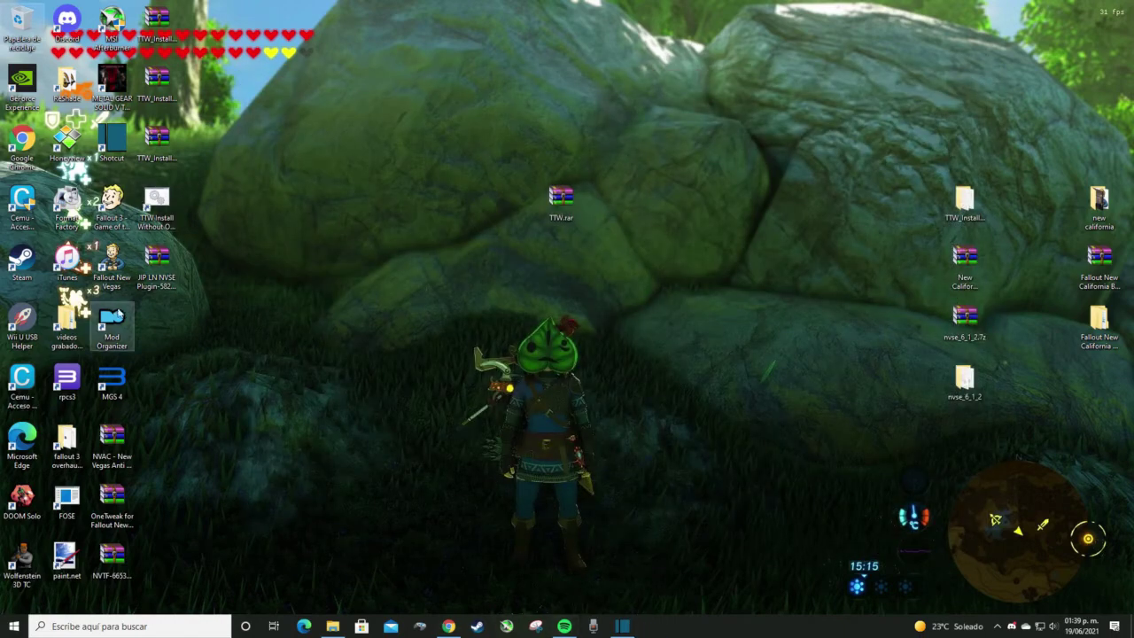
pyautogui.doubleClick(112, 326)
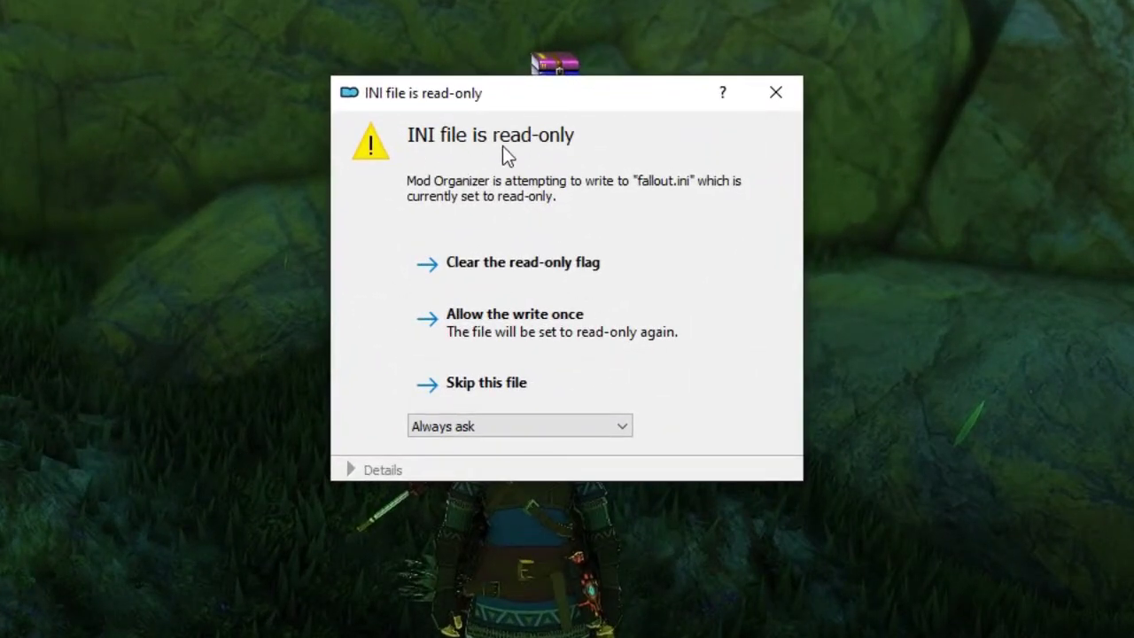
pyautogui.click(503, 264)
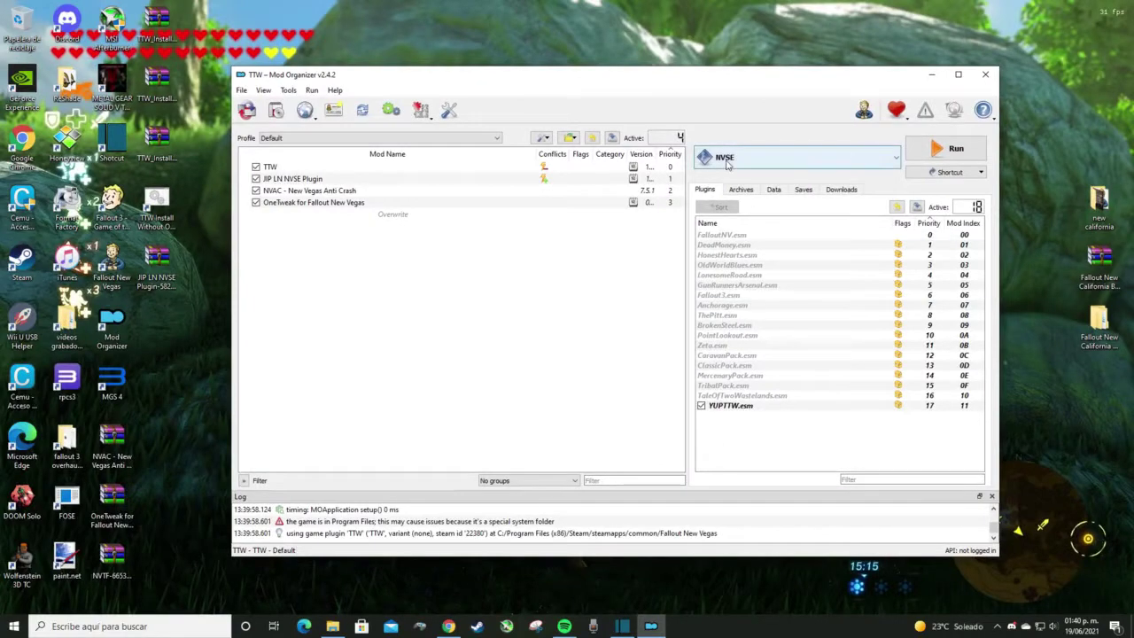
# - Choose NVSE as the executable and run the game through it
pyautogui.click(872, 16)
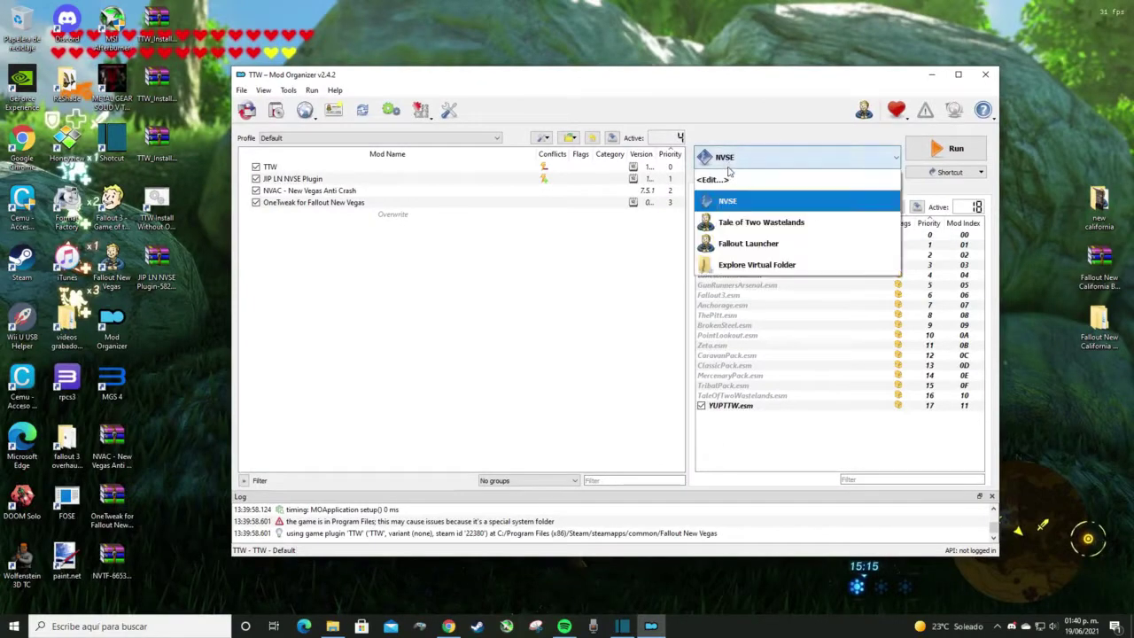
pyautogui.click(728, 203)
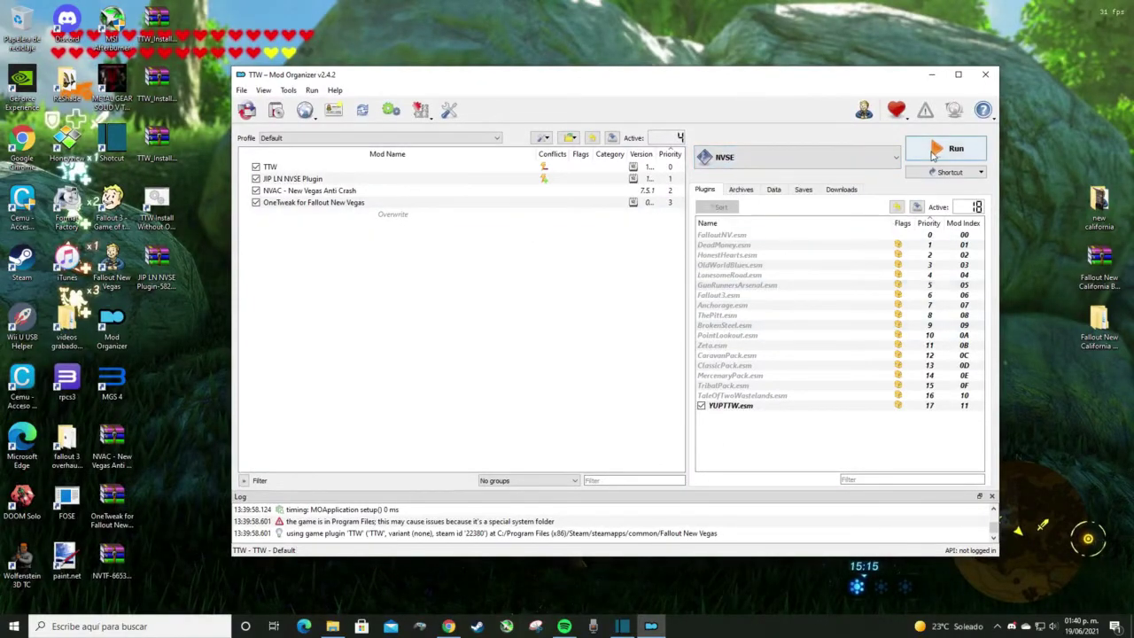
pyautogui.click(935, 153)
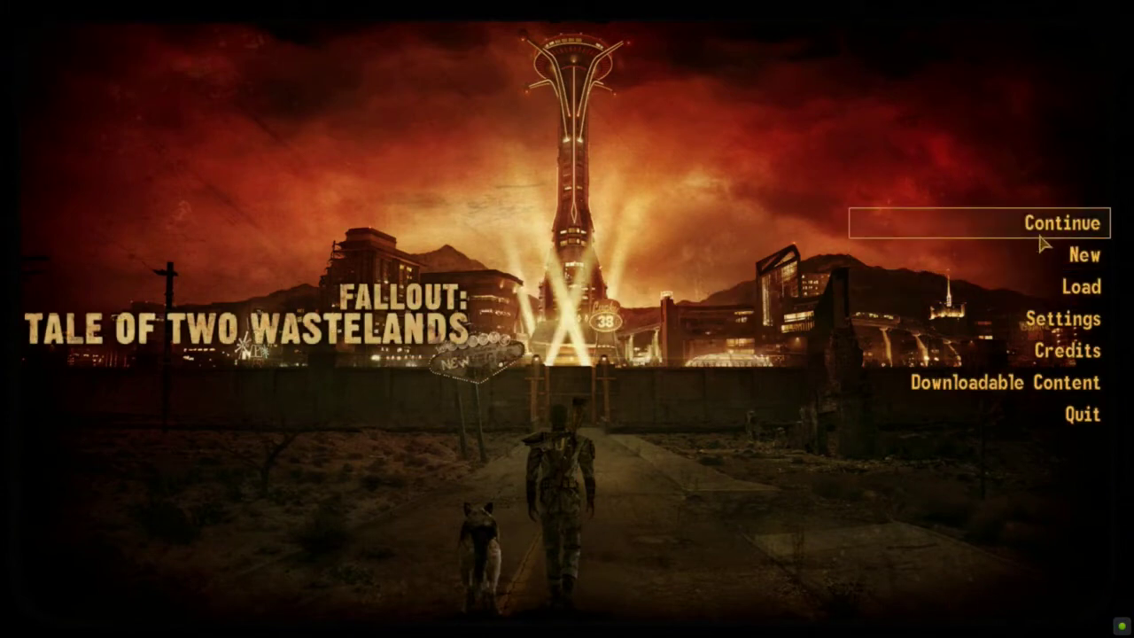
# - Check the Continue, New and Load entries of the game's main menu without starting a game
pyautogui.click(1042, 237)
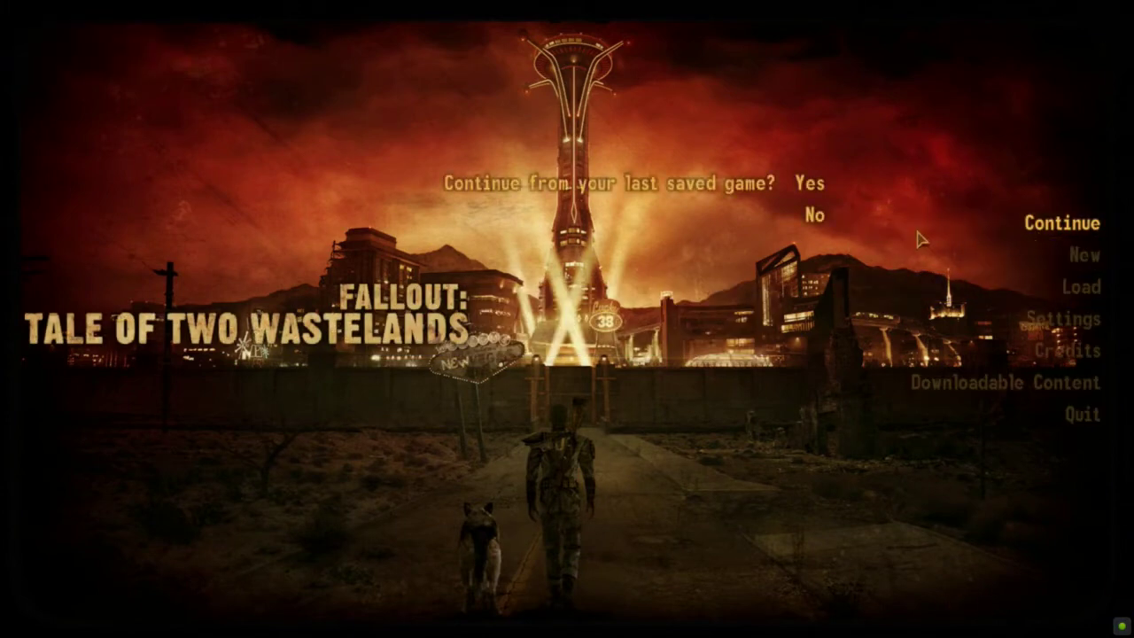
pyautogui.click(810, 216)
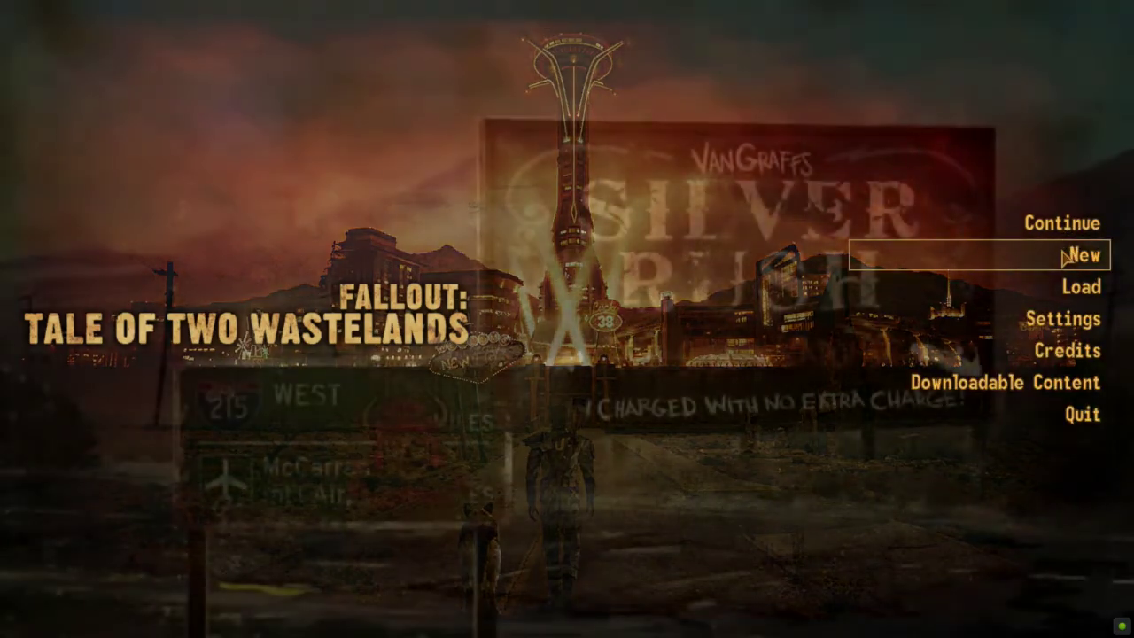
pyautogui.click(1079, 255)
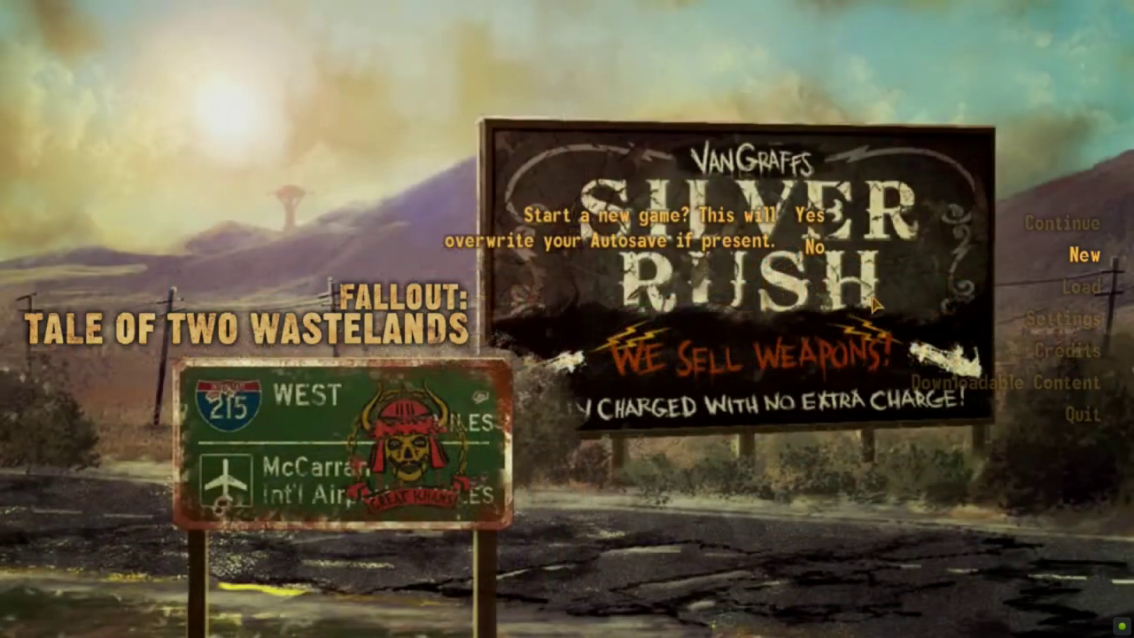
pyautogui.click(813, 247)
pyautogui.click(1079, 286)
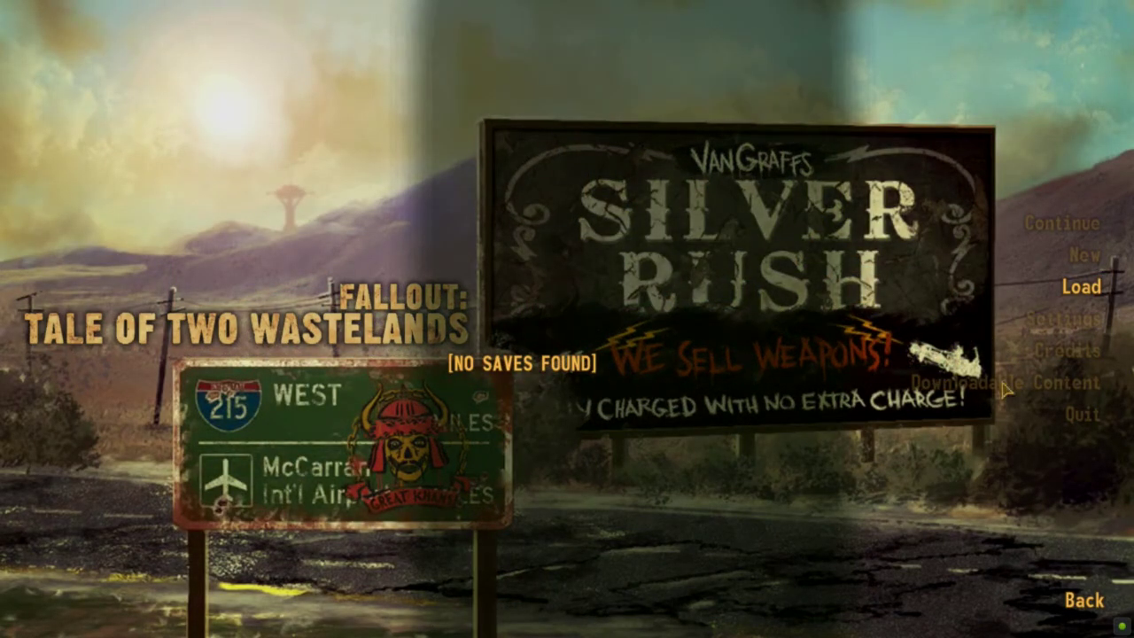
pyautogui.press('Escape')
# - Start a new game in the Mojave Wasteland, accepting that the autosave is overwritten
pyautogui.click(1079, 255)
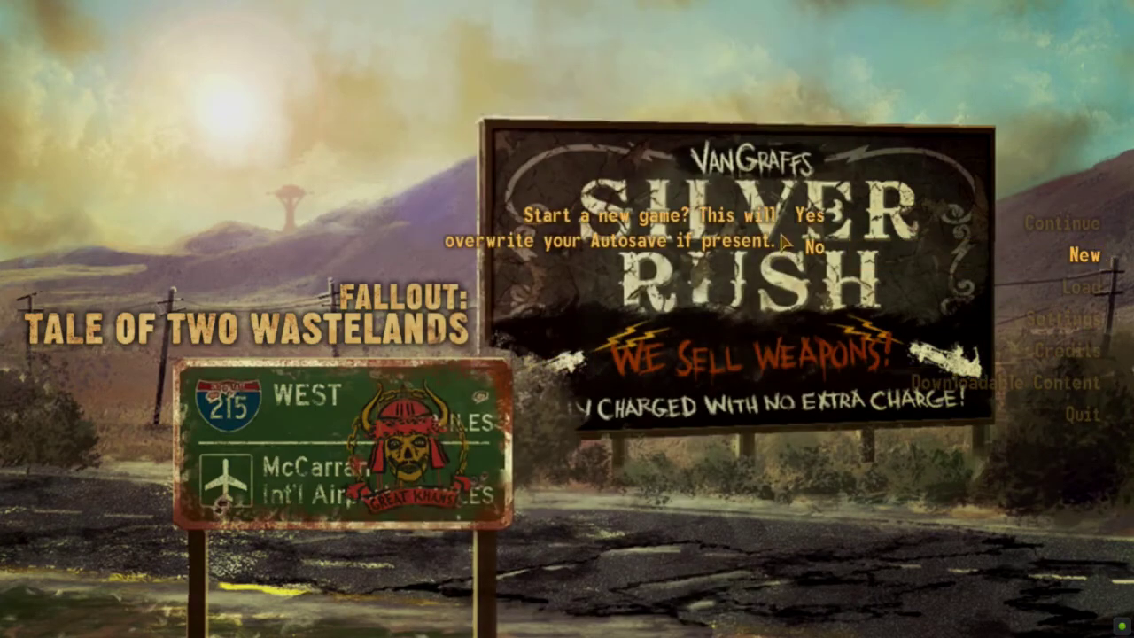
pyautogui.click(814, 215)
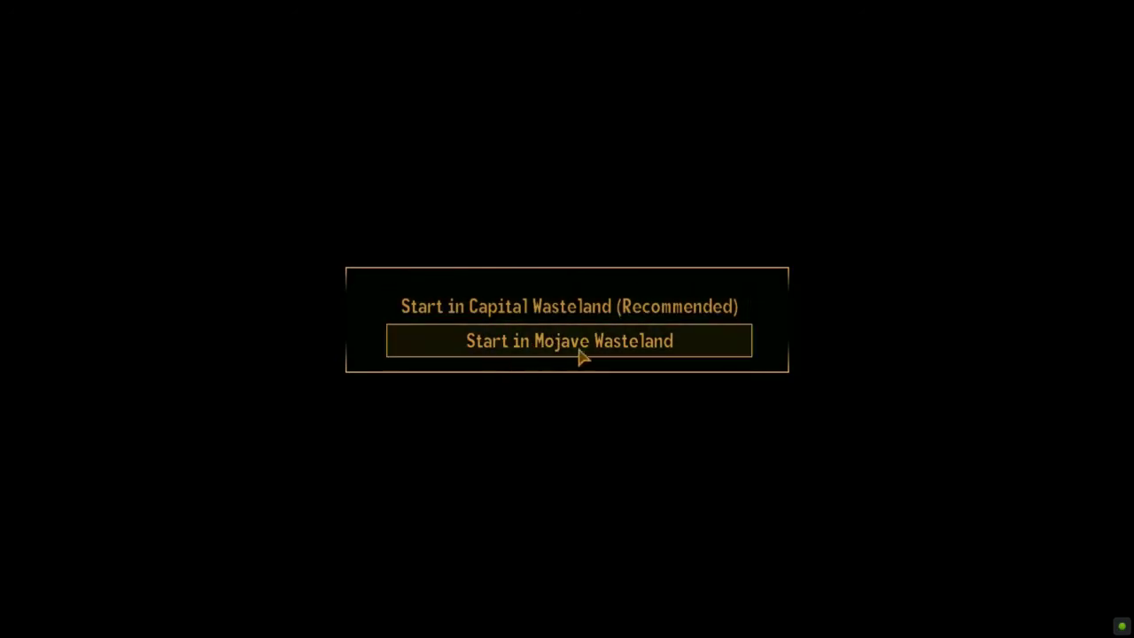
pyautogui.click(585, 351)
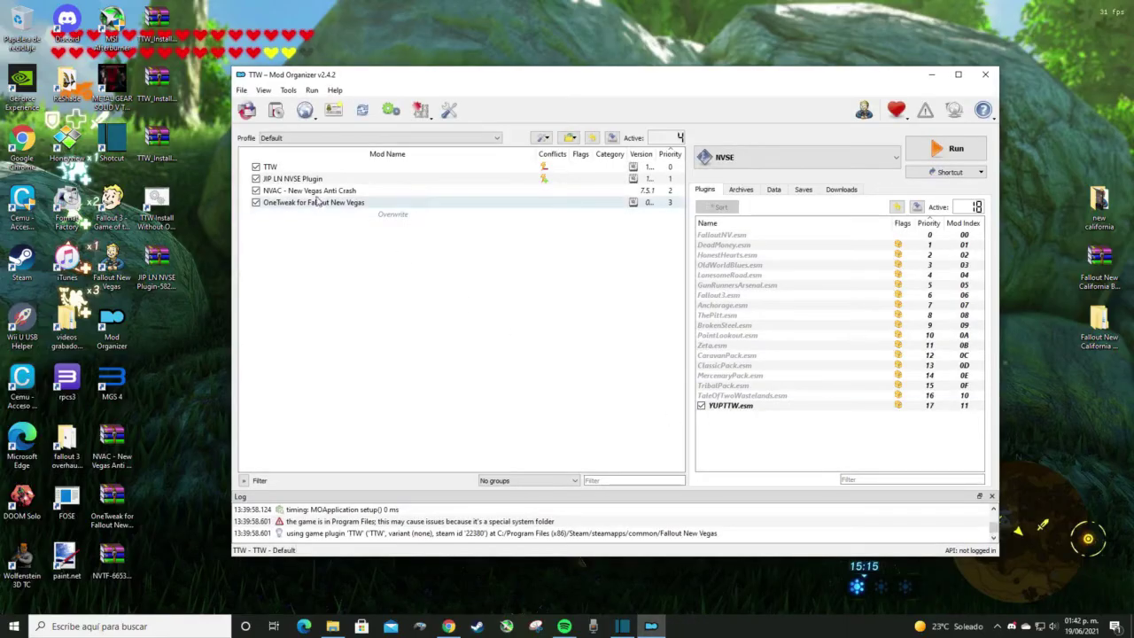
# - Copy all contents of nvse_6_1_2 into the Fallout New Vegas folder, replacing the existing files, and minimize both folder windows
pyautogui.click(297, 168)
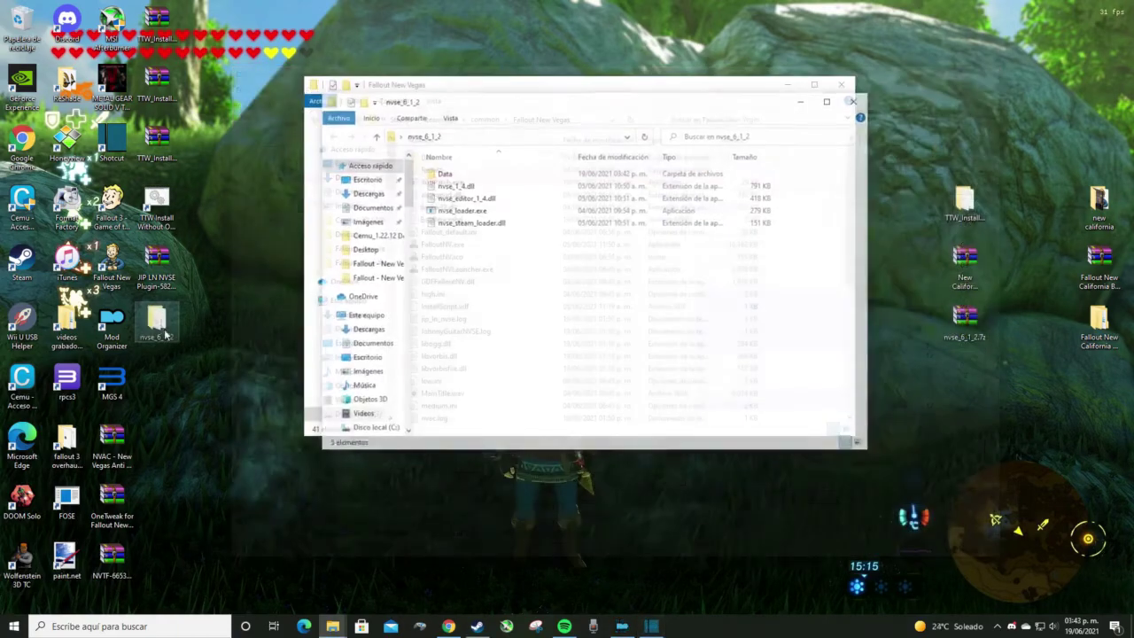
pyautogui.moveTo(593, 109); pyautogui.dragTo(260, 106)
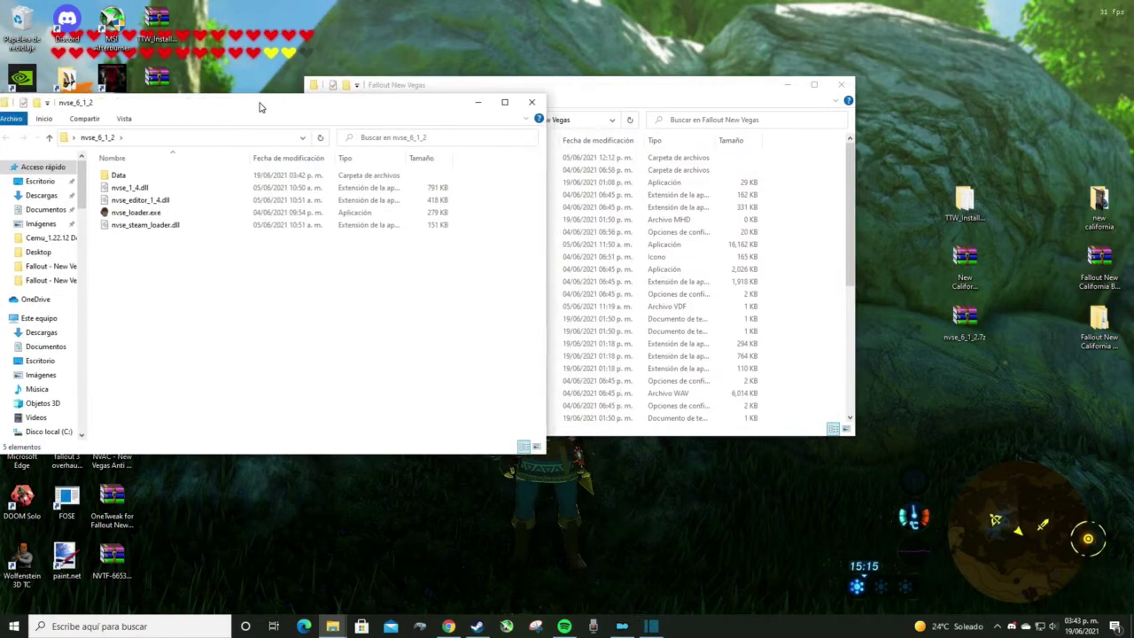
pyautogui.moveTo(413, 85); pyautogui.dragTo(661, 101)
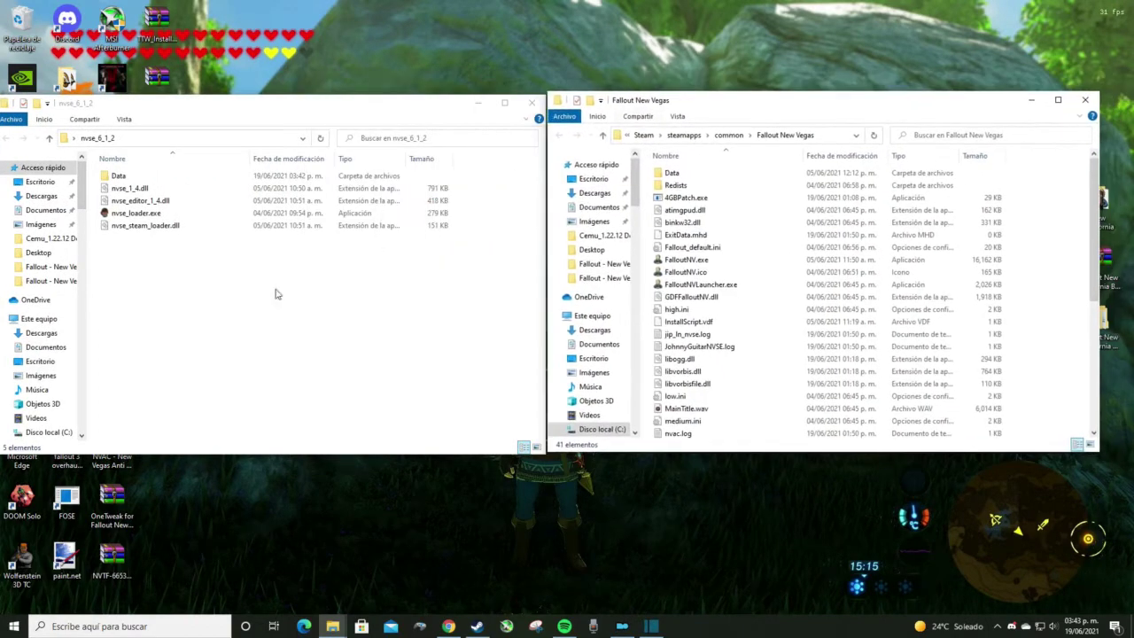
pyautogui.moveTo(150, 297); pyautogui.dragTo(1052, 387)
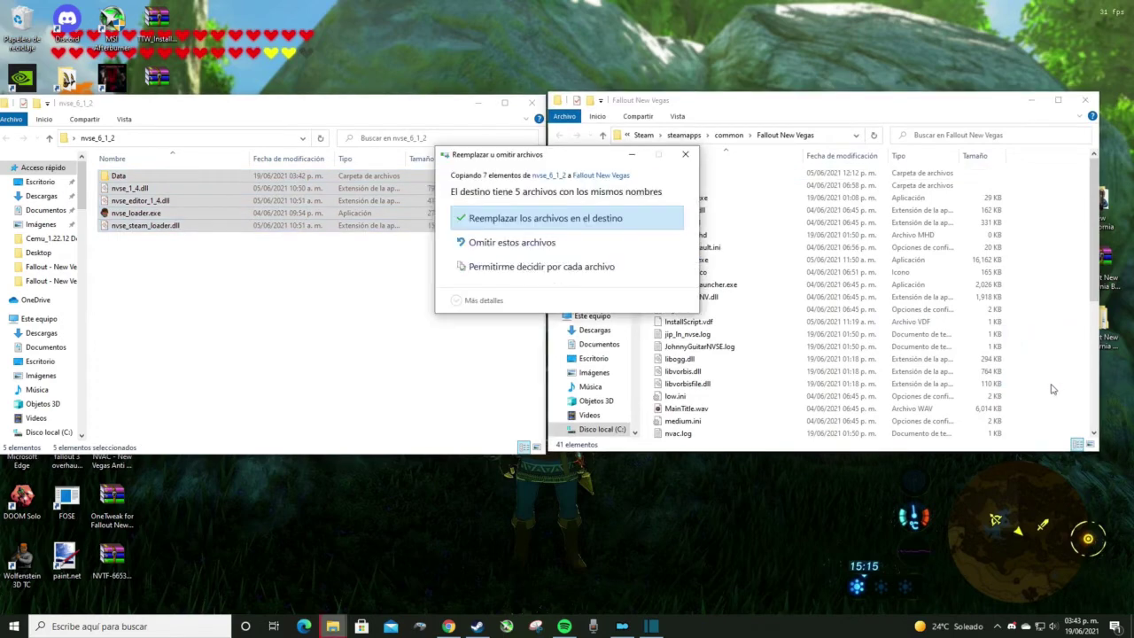
pyautogui.click(554, 221)
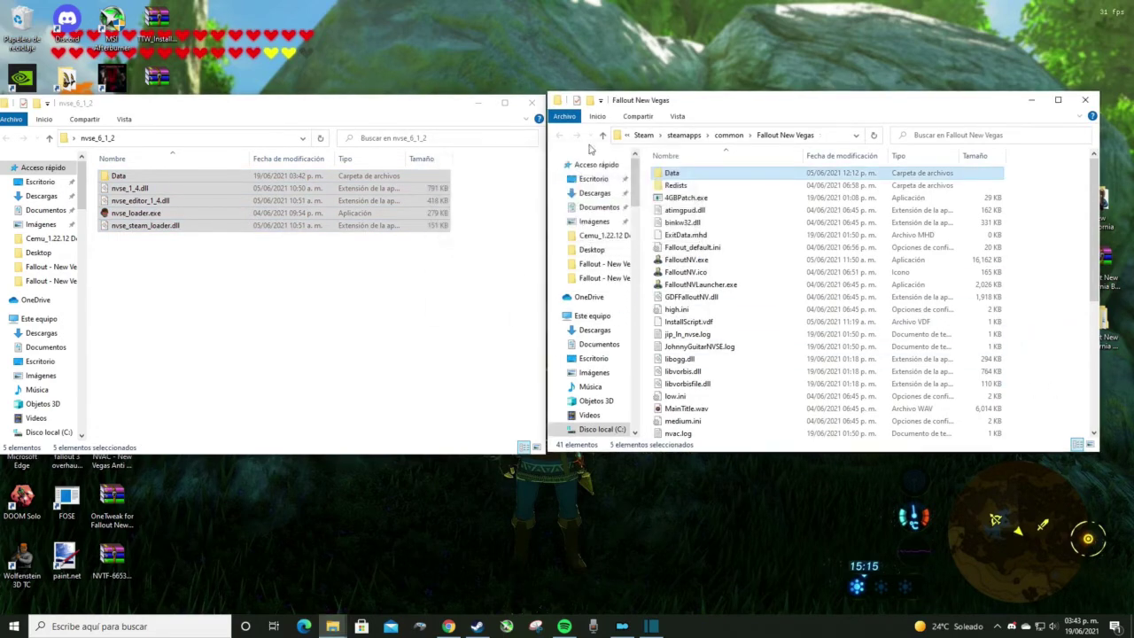
pyautogui.click(483, 105)
pyautogui.click(1031, 100)
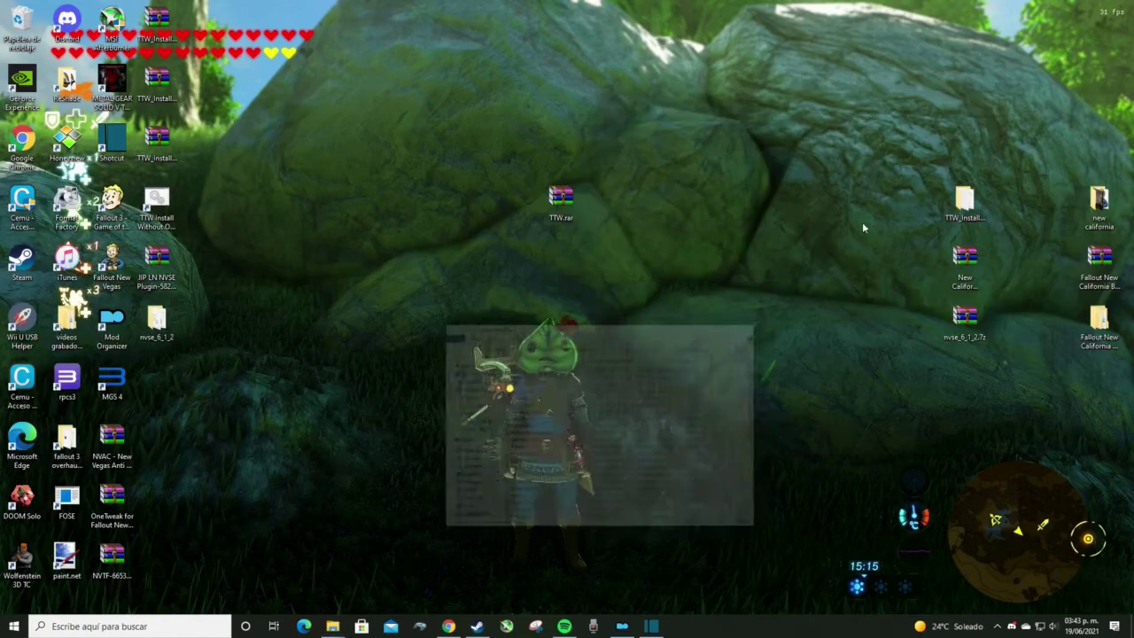
# - Bring up Mod Organizer, run the TTW game through NVSE, and open the in-game console
pyautogui.click(623, 627)
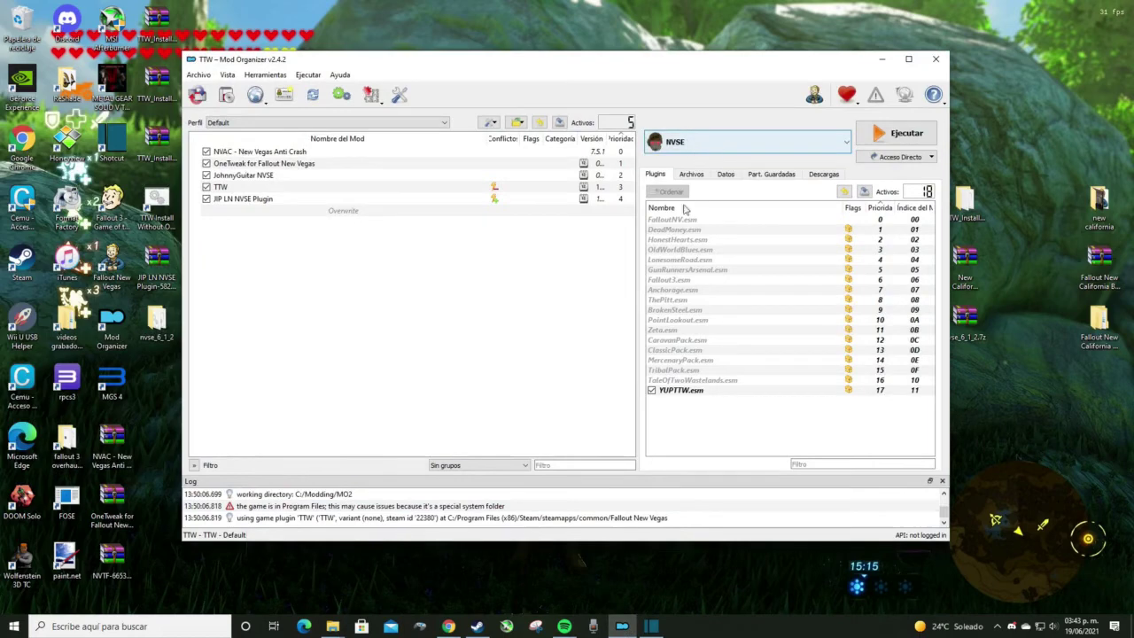
pyautogui.click(881, 136)
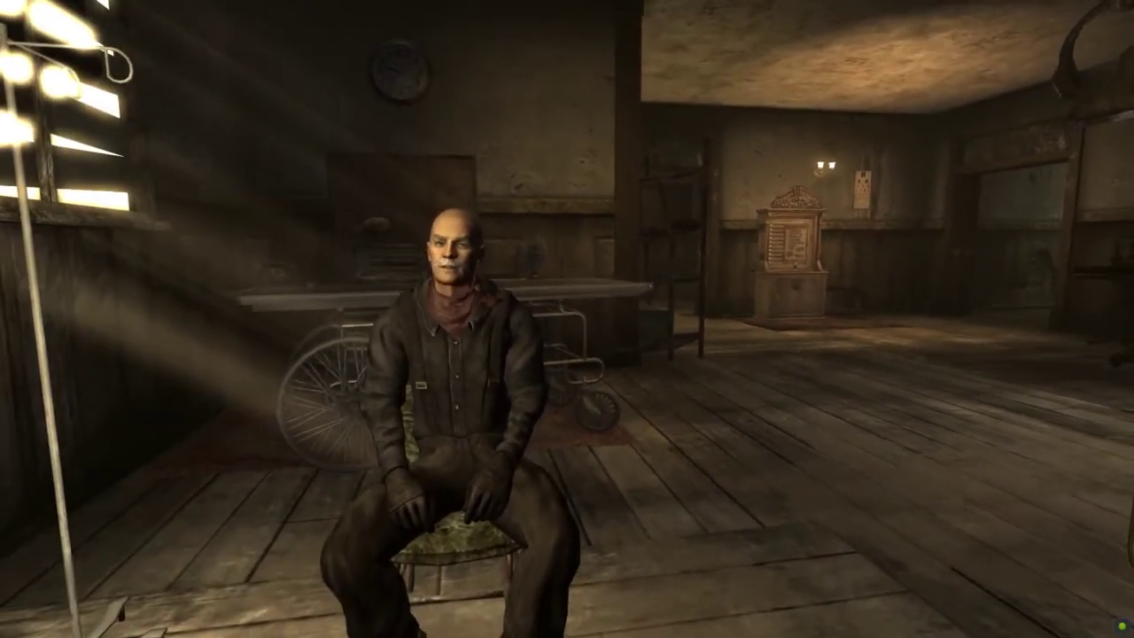
pyautogui.press('`')
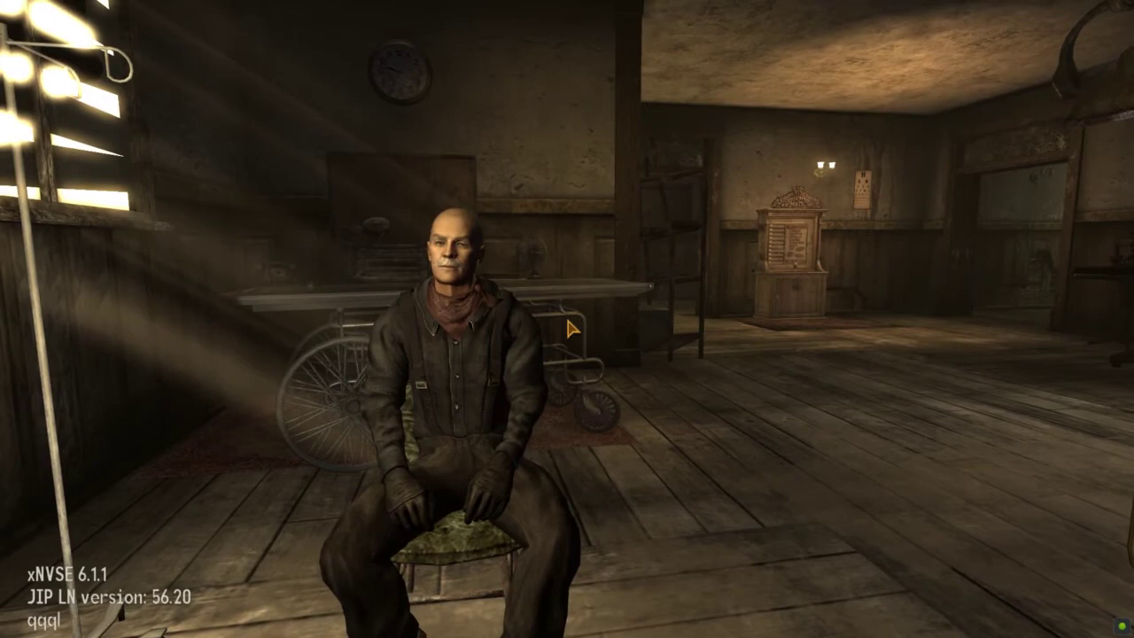
pyautogui.press('Return')
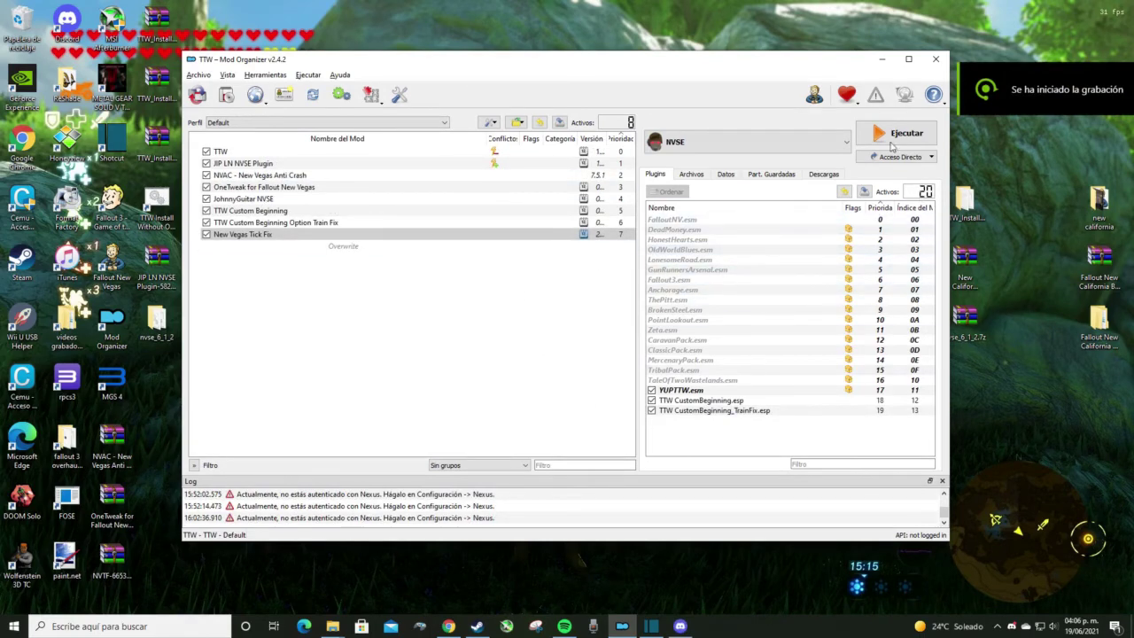
# - Switch Mod Organizer from the TTW instance to the New California instance
pyautogui.click(198, 95)
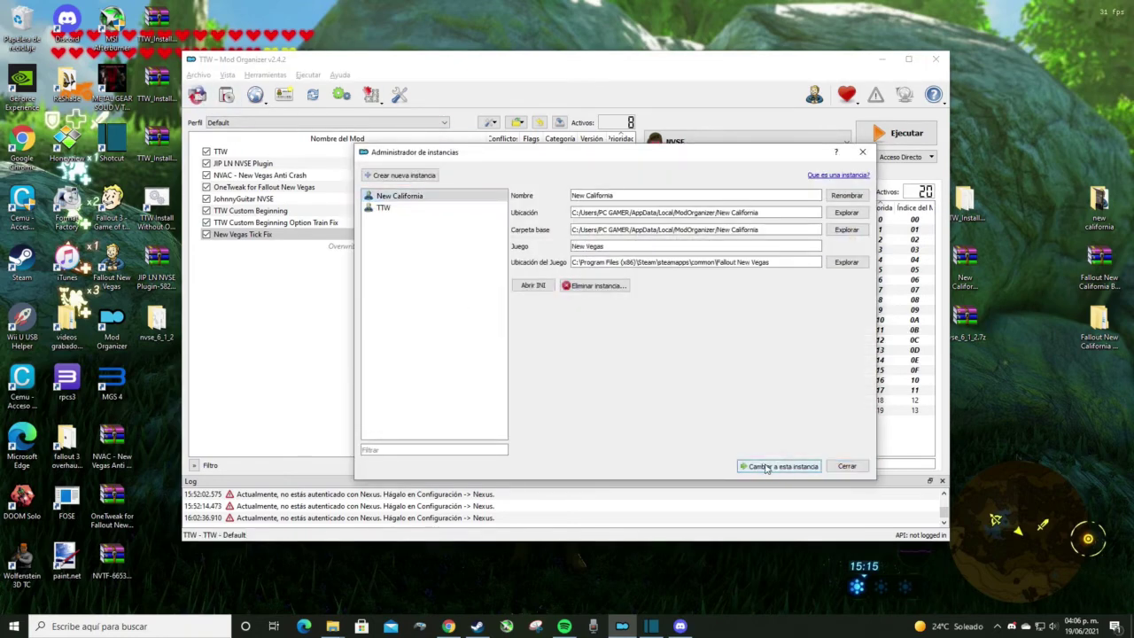
pyautogui.click(768, 467)
pyautogui.click(595, 331)
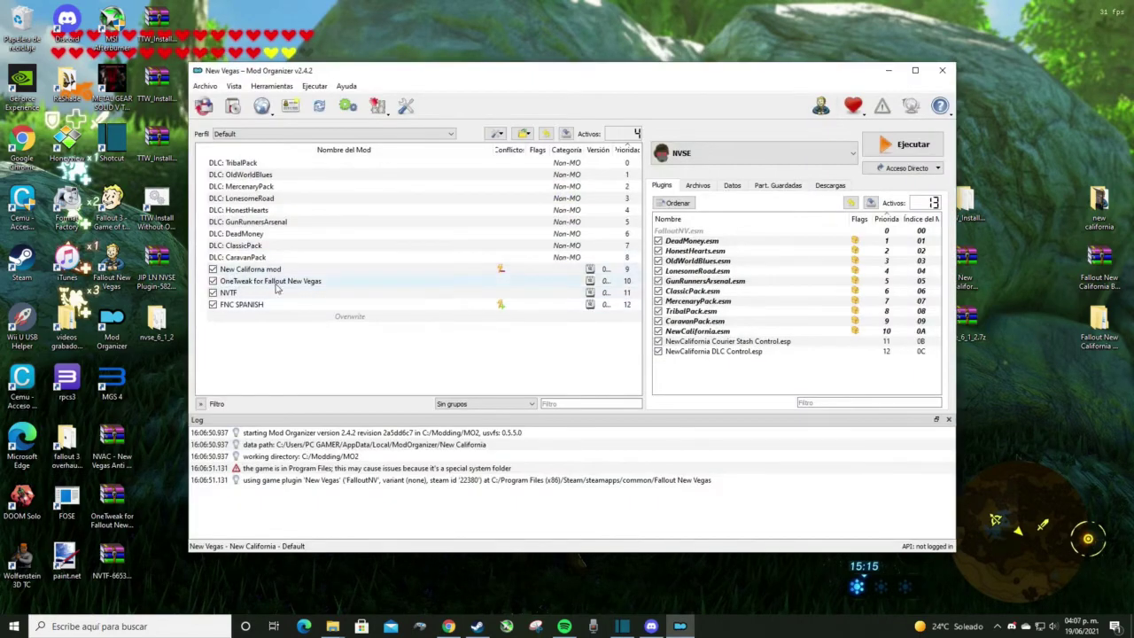
# - Run New California through NVSE and continue from the last saved game
pyautogui.click(873, 148)
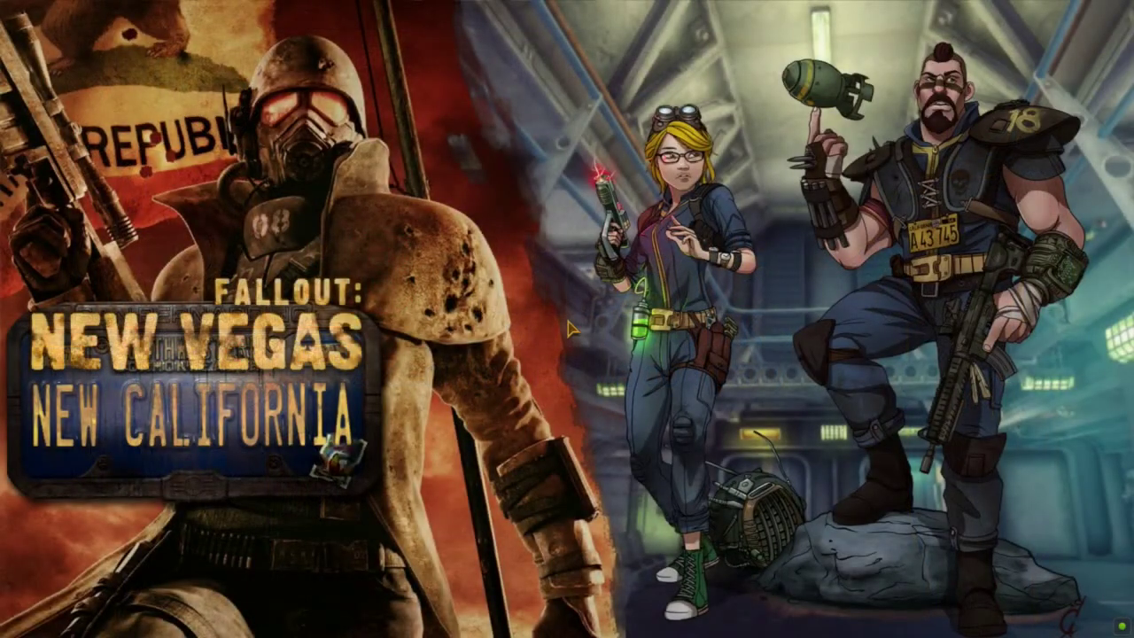
pyautogui.press('Return')
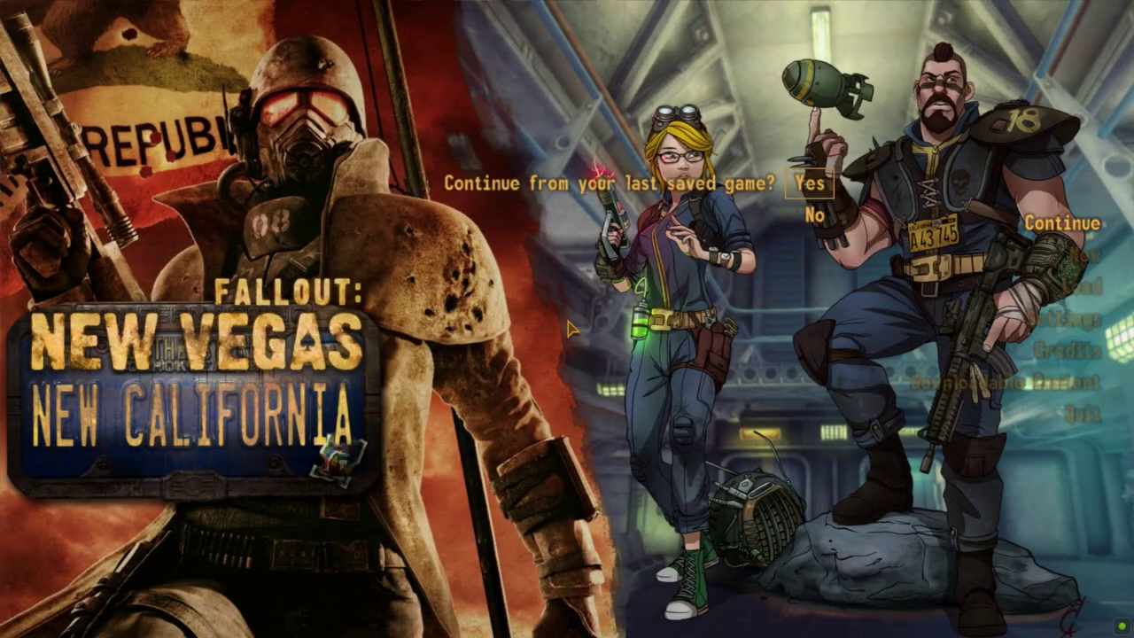
pyautogui.press('Return')
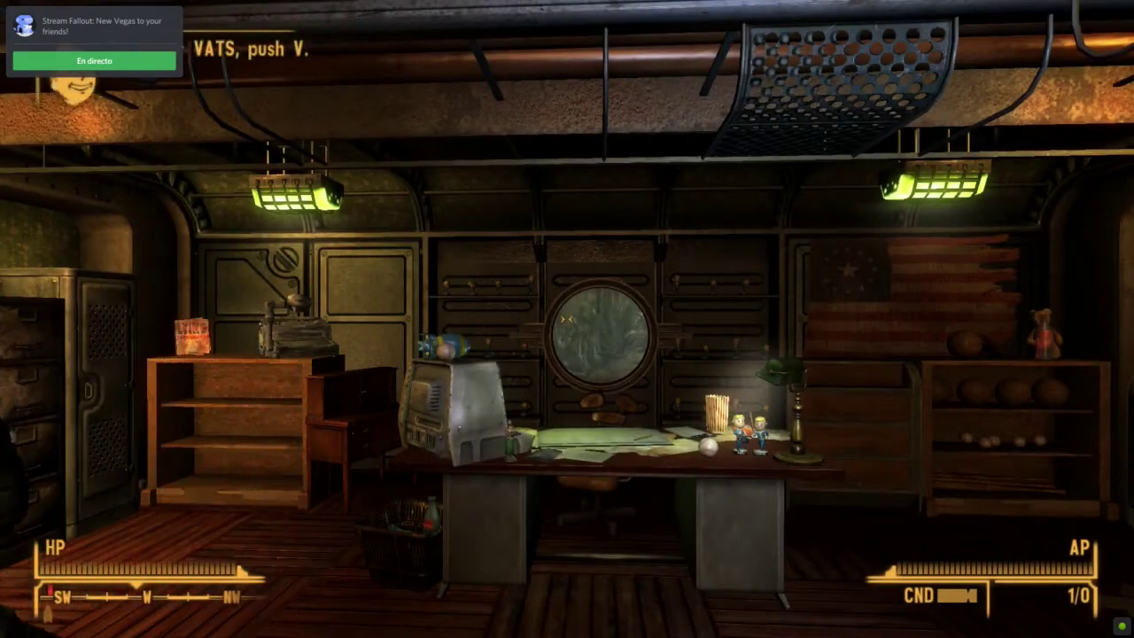
# - Switch the character to third-person view, walk to the vault door and open it to enter Refugio 18 Gimnasio y Arena
pyautogui.moveTo(567, 319)
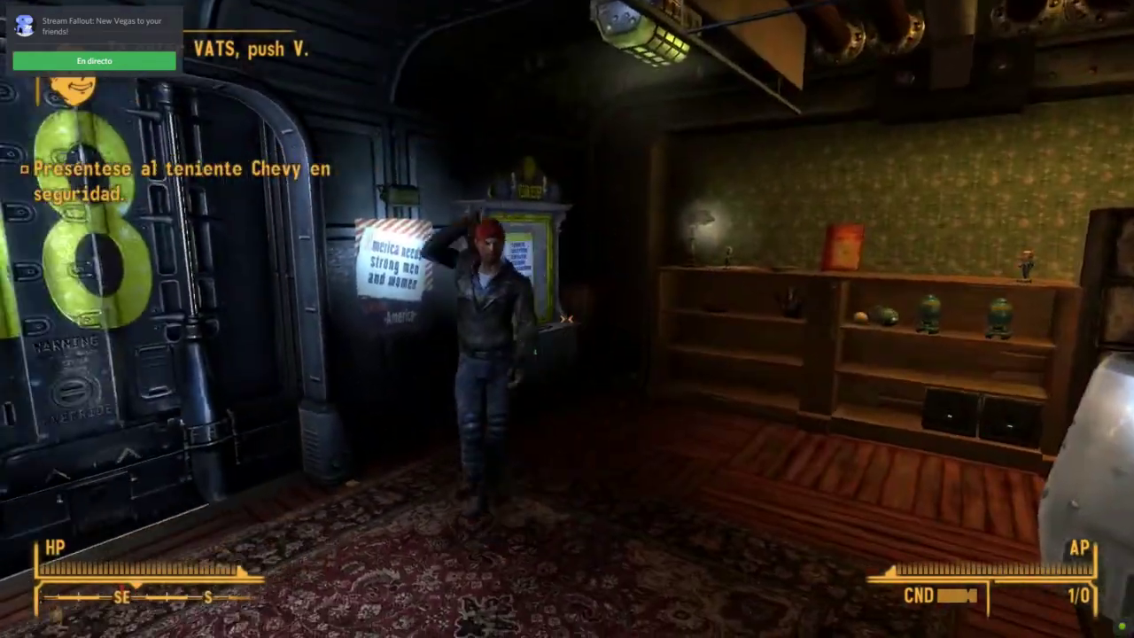
pyautogui.press('f')
pyautogui.press('w')
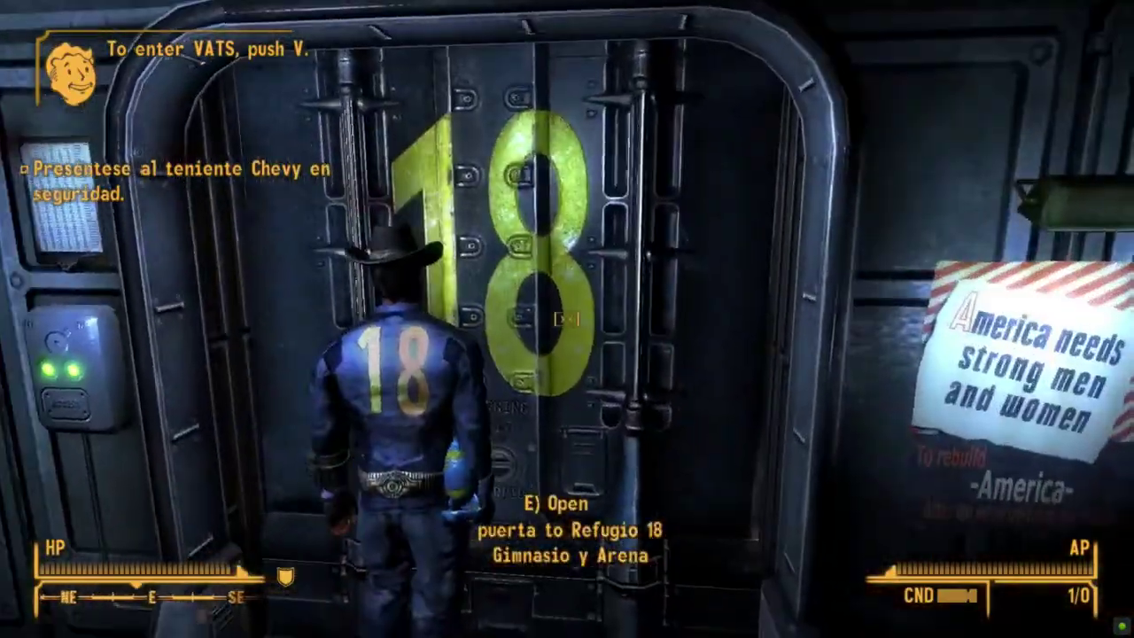
pyautogui.press('e')
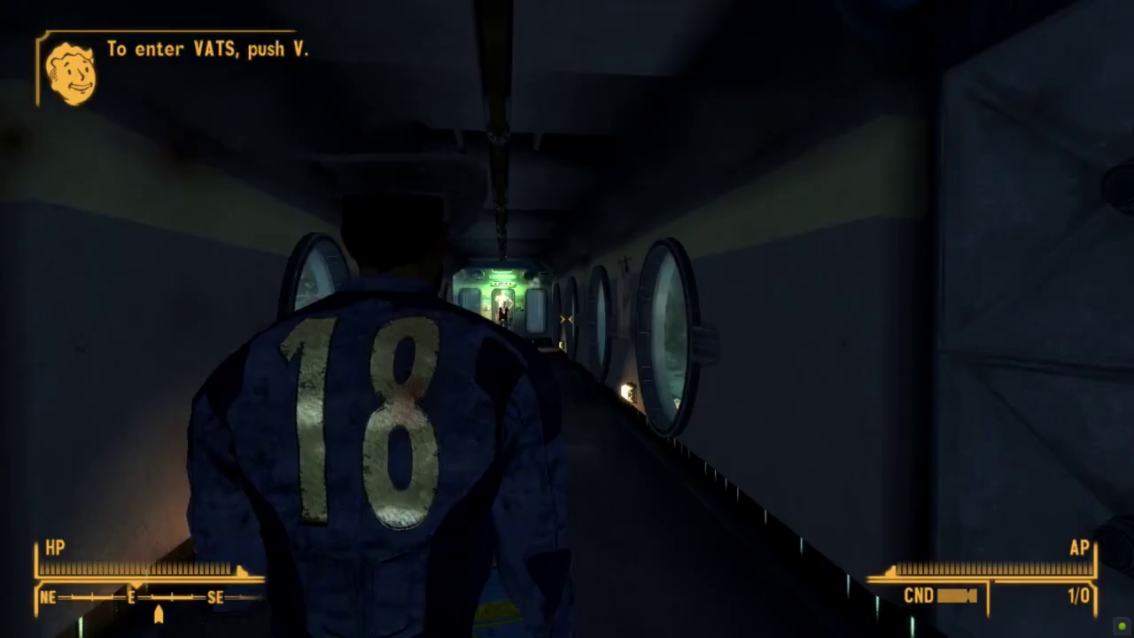
# - Walk along the vault corridor past the character at its end, toggling the camera view, to test gameplay
pyautogui.press('w')
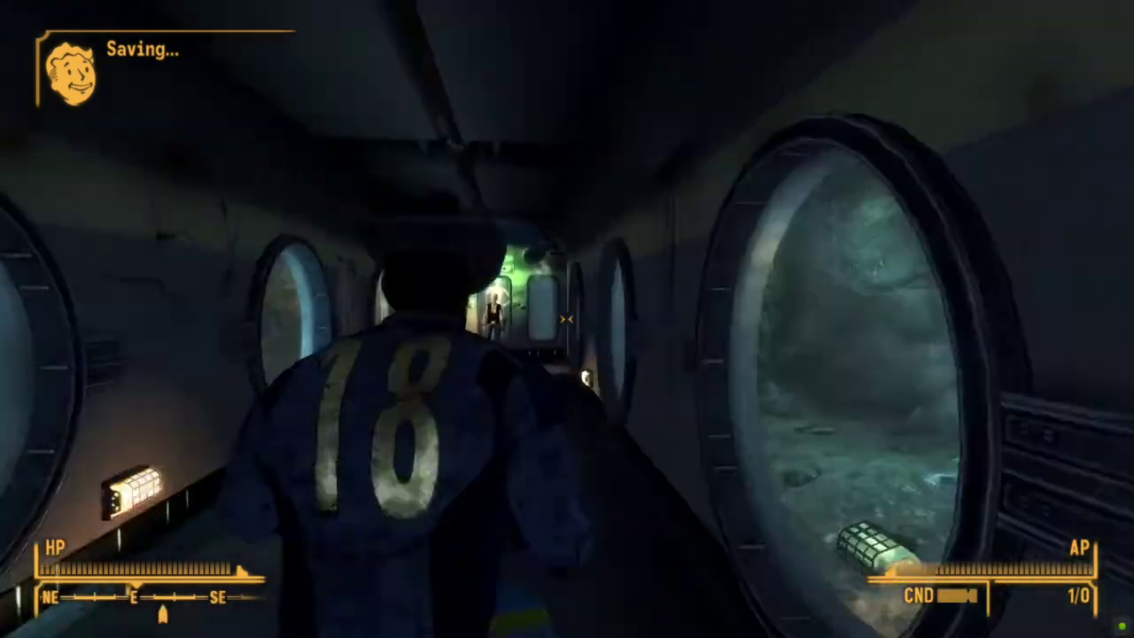
pyautogui.press('f')
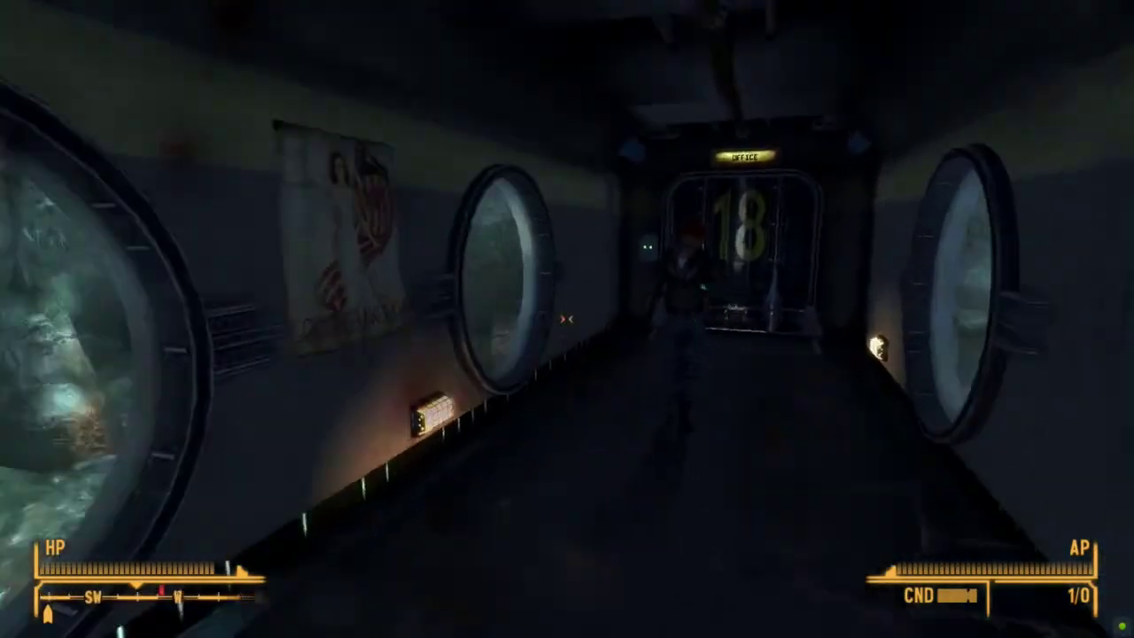
pyautogui.press('w')
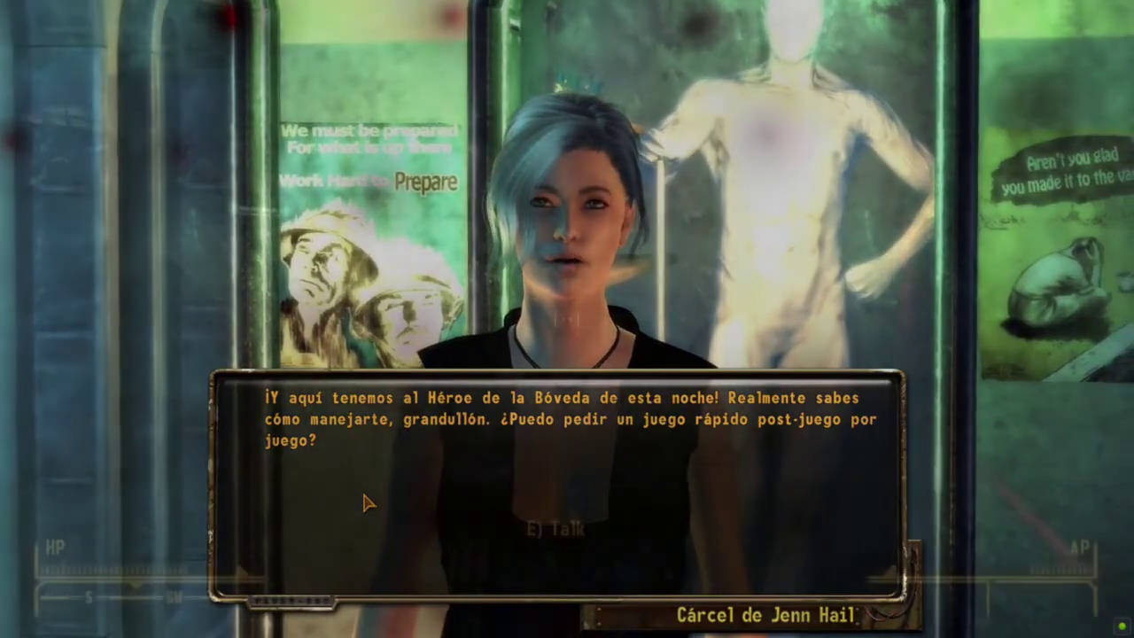
pyautogui.press('w')
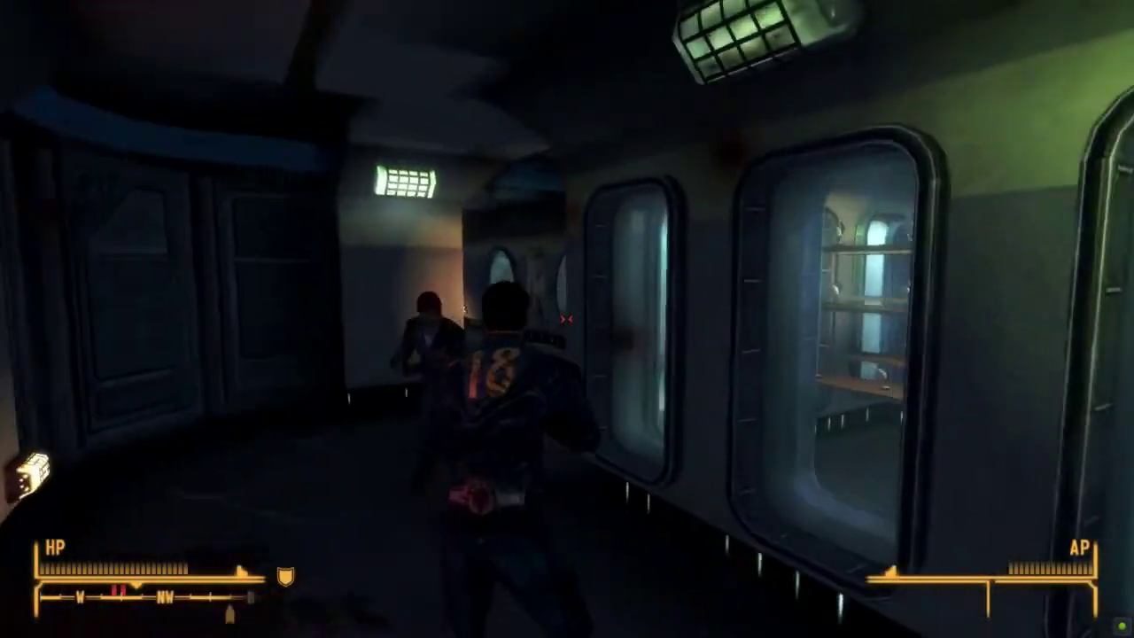
pyautogui.press('w')
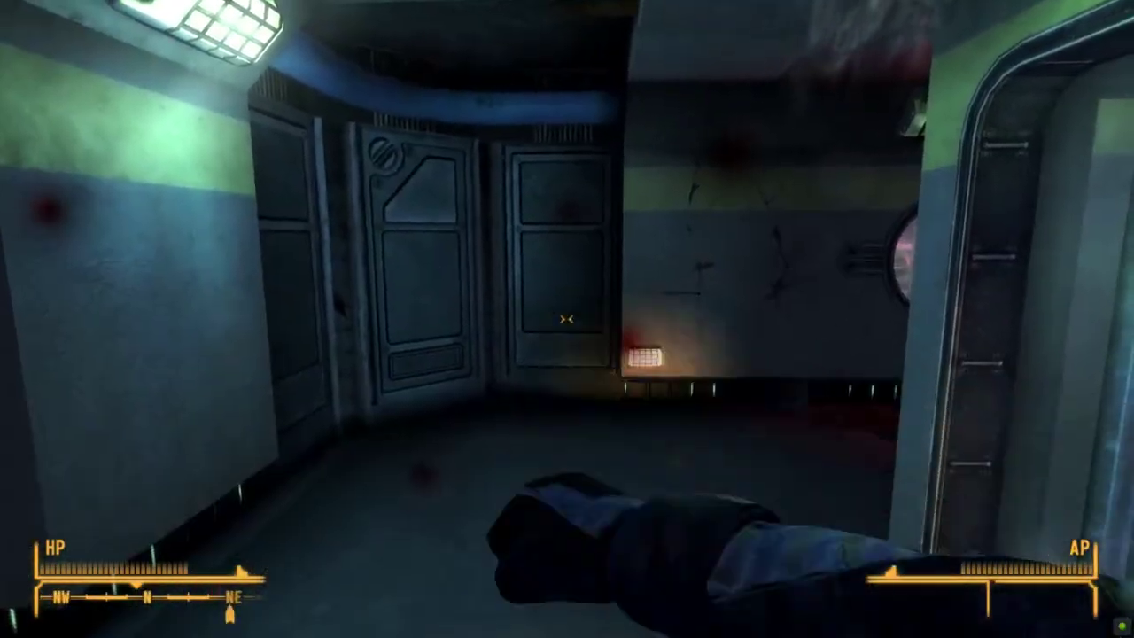
# - Open the in-game console and quit the game with the qqq command
pyautogui.press('`')
pyautogui.write('qqql')
pyautogui.press('Return')
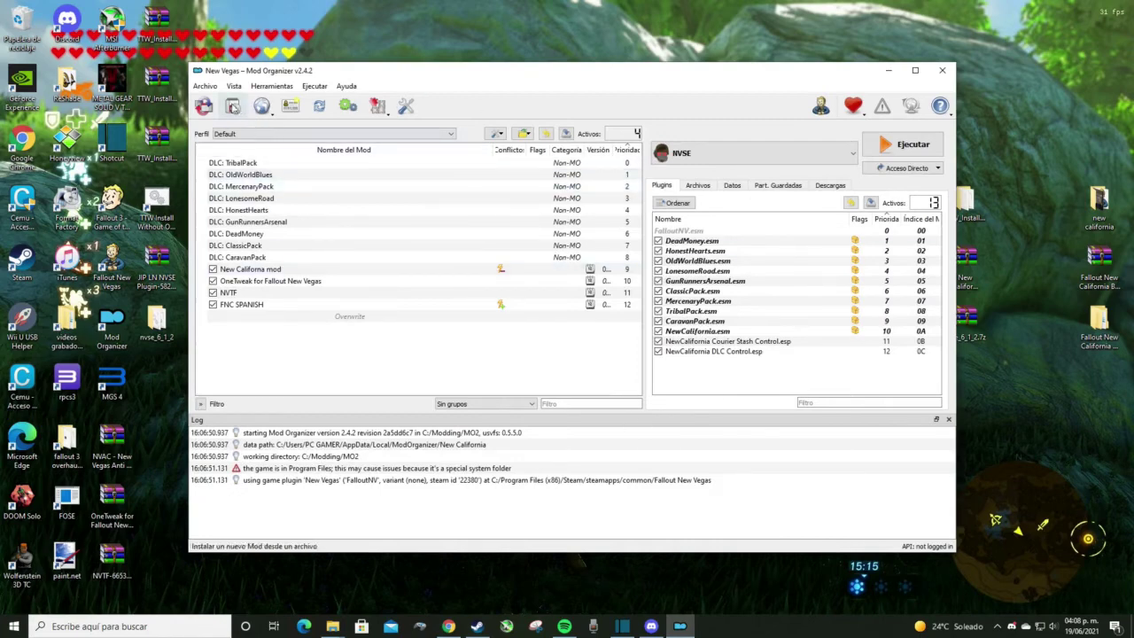
# - Switch Mod Organizer from the New California instance to the TTW instance, restarting the program
pyautogui.click(205, 107)
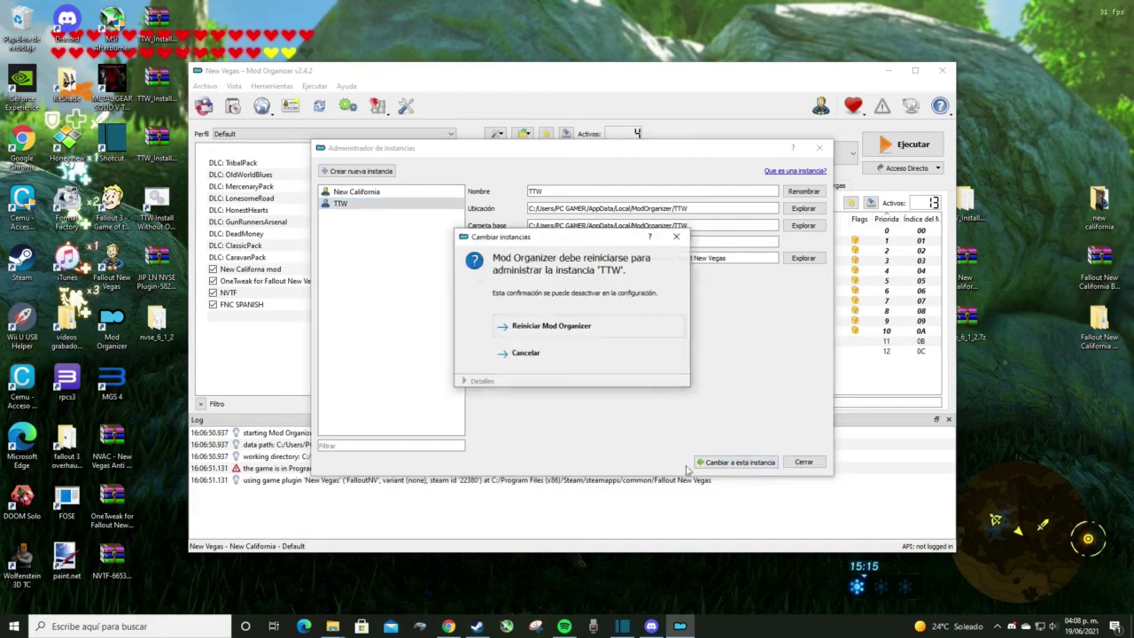
pyautogui.click(559, 326)
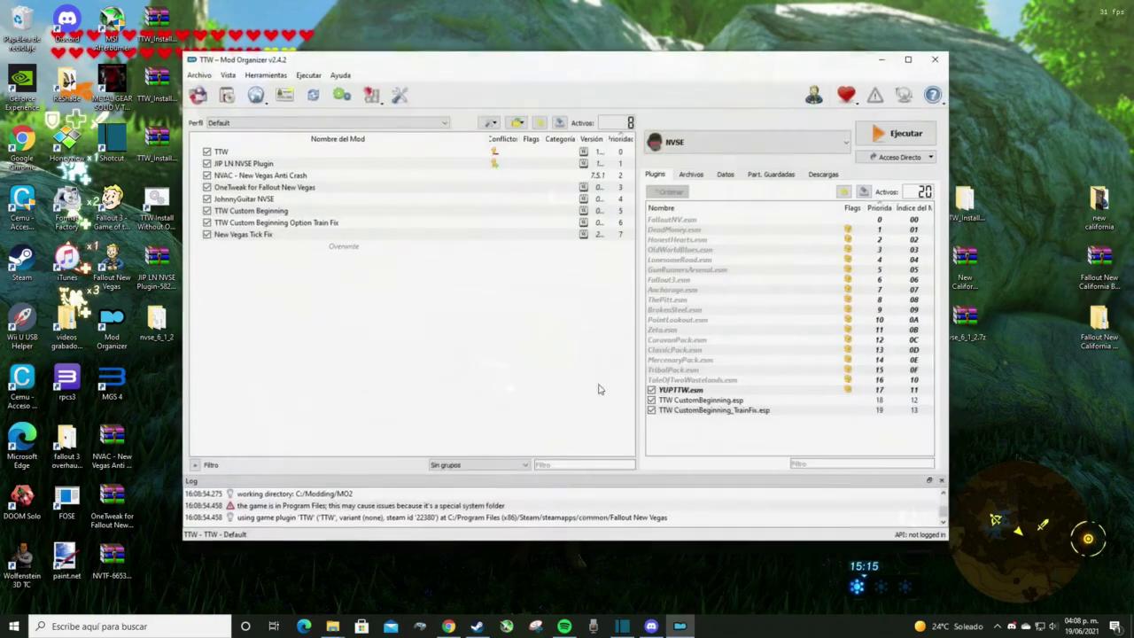